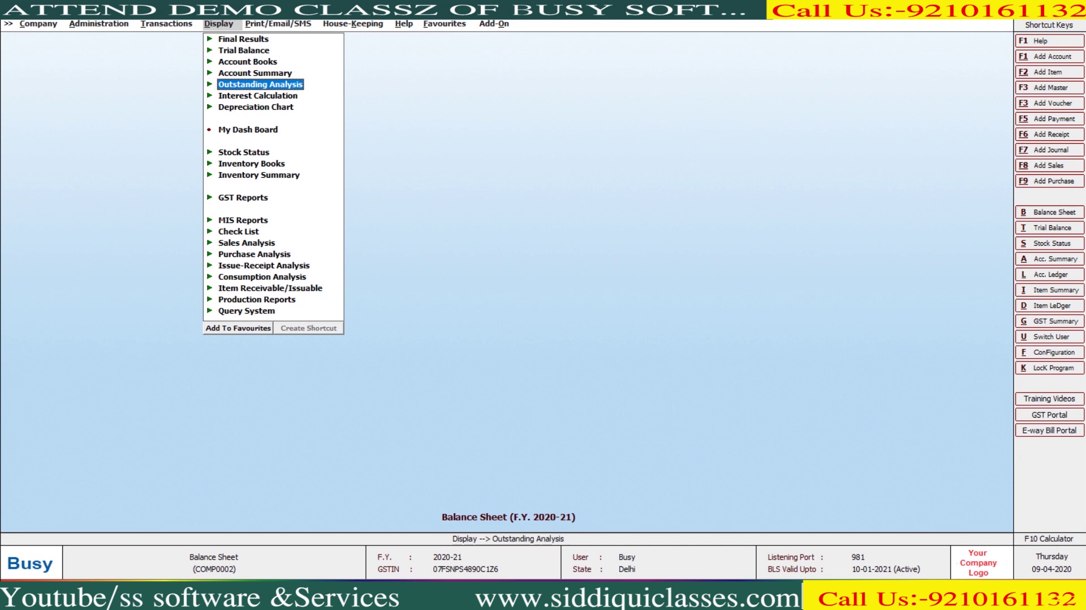
Display the Amount Receivable report for all accounts as on 31-03-2021
key("Return")
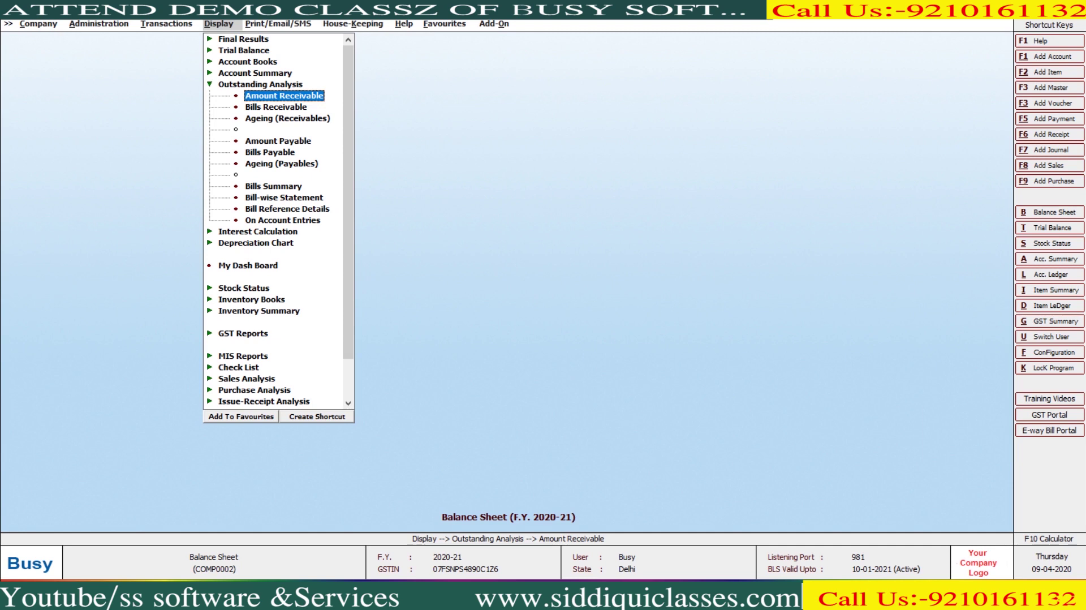
key("Return")
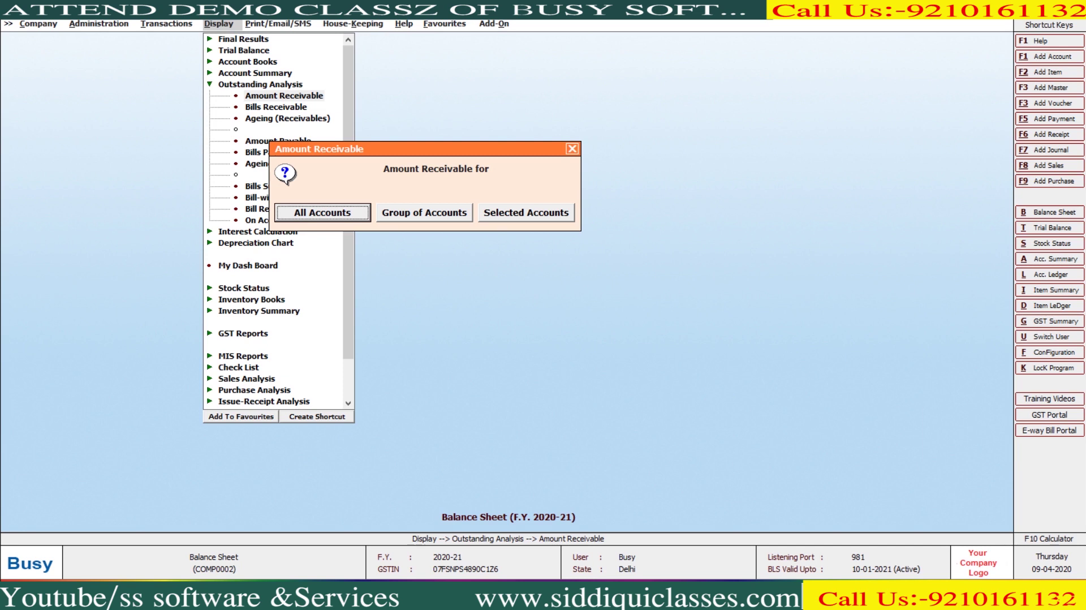
key("Escape")
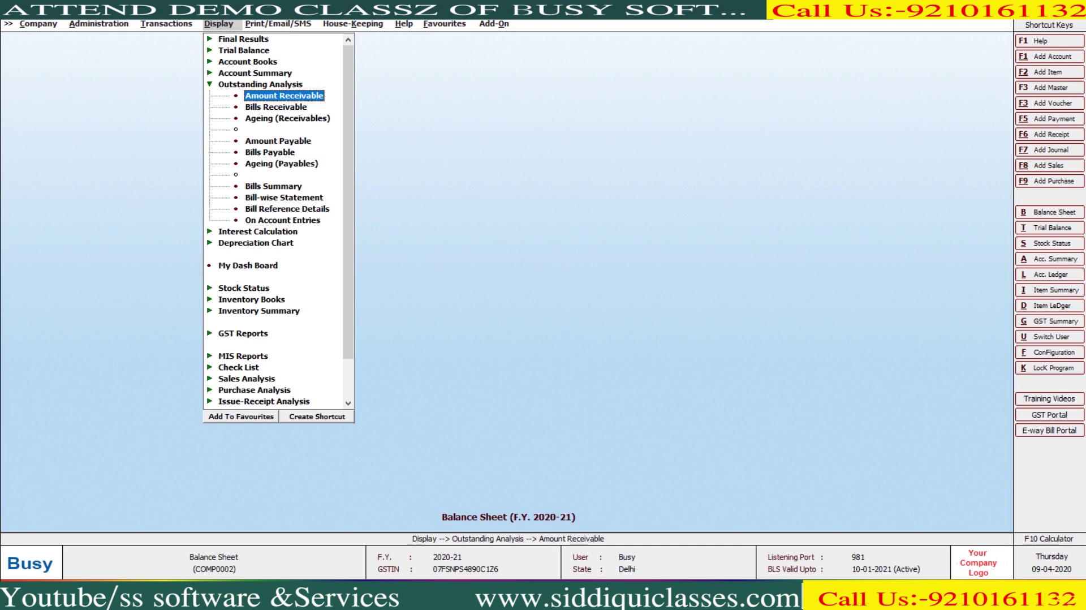
key("Return")
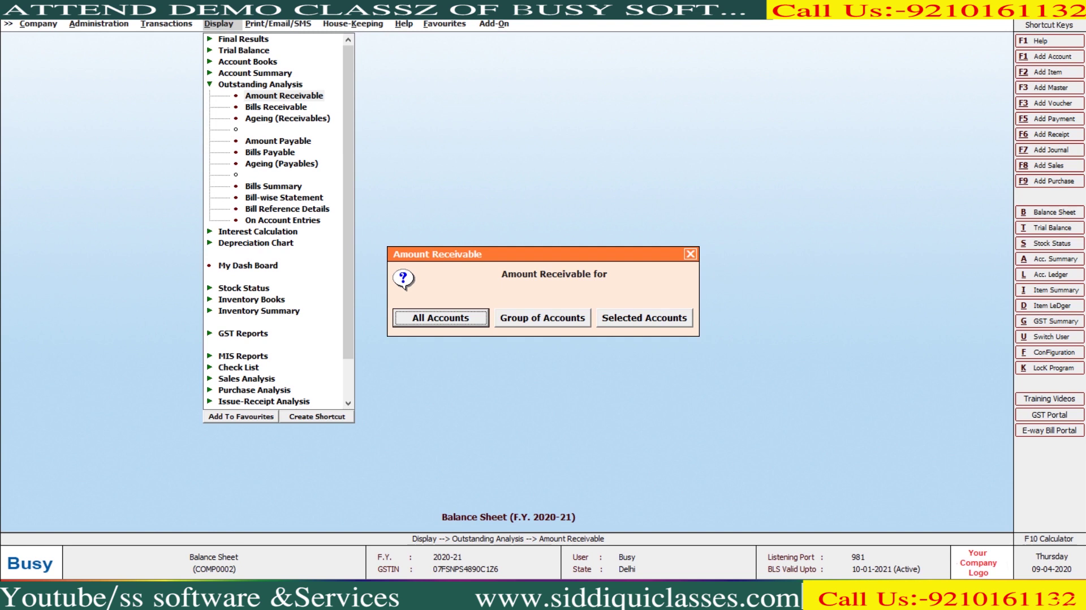
key("Escape")
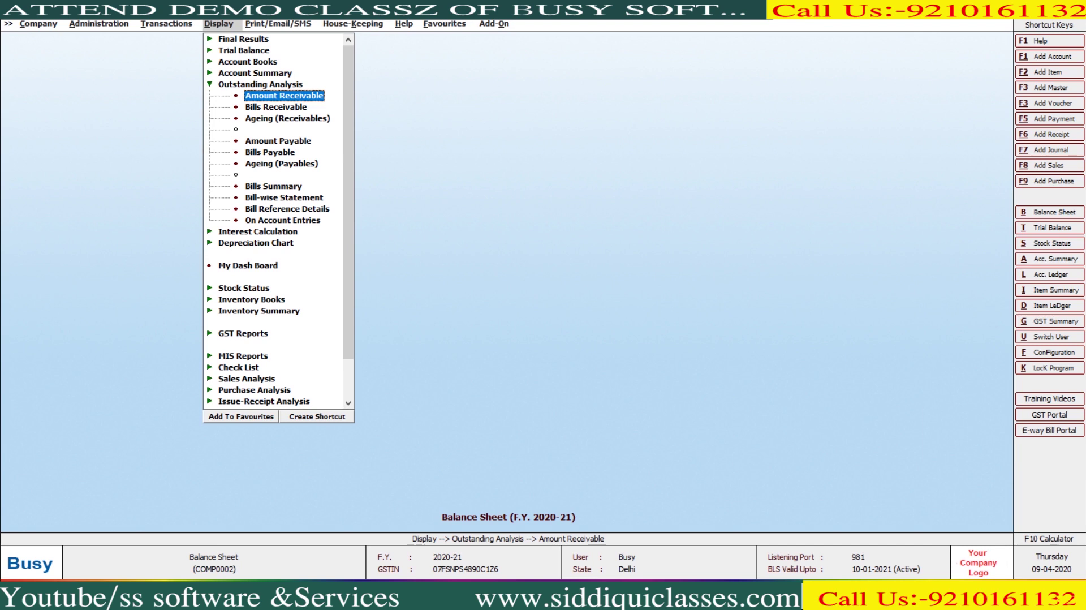
key("Return")
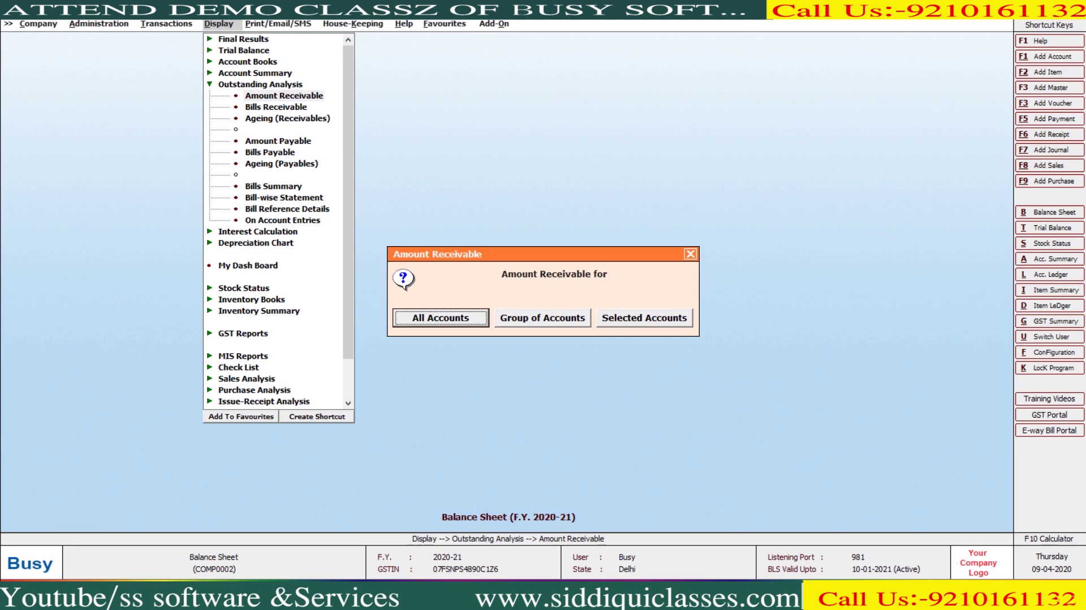
key("Return")
key("Return")
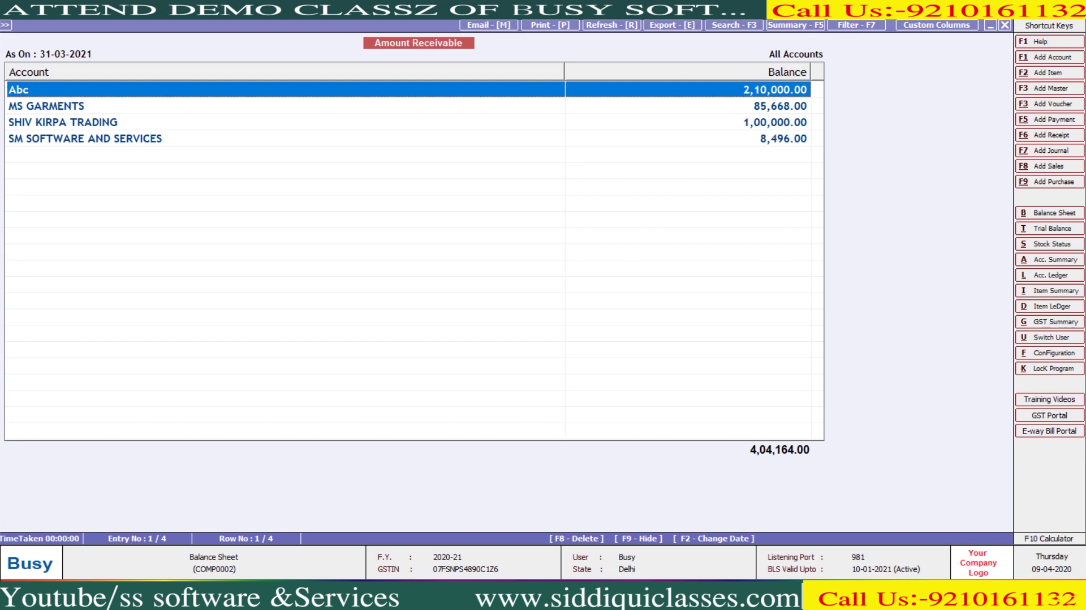
Regenerate the all-accounts Amount Receivable report with the parties' mobile numbers shown, and close it
key("Escape")
key("Return")
key("Return")
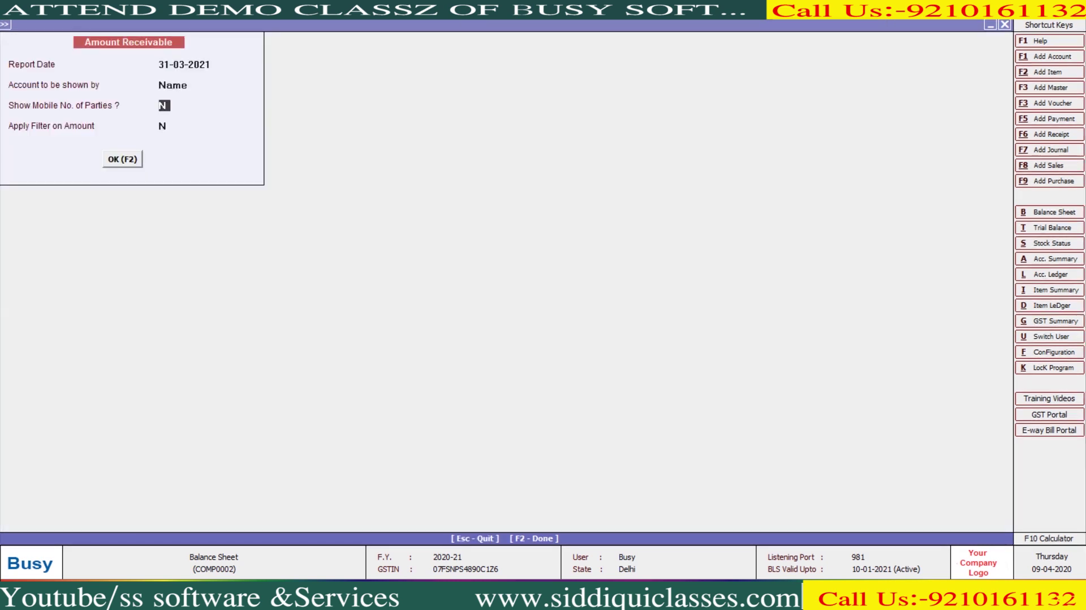
type("y")
key("Return")
key("Return")
key("Return")
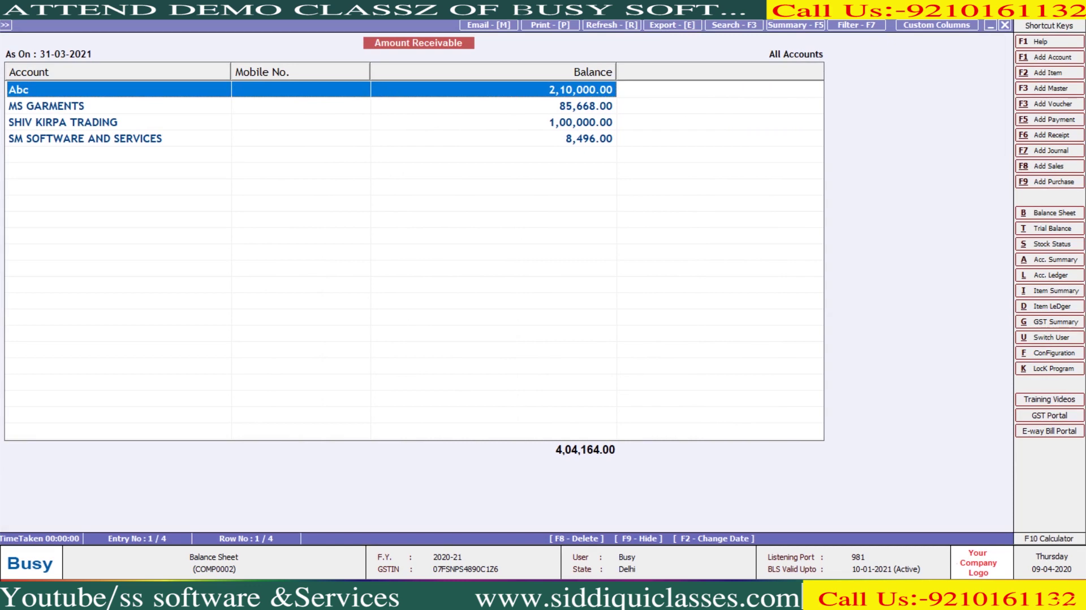
key("Escape")
key("Escape")
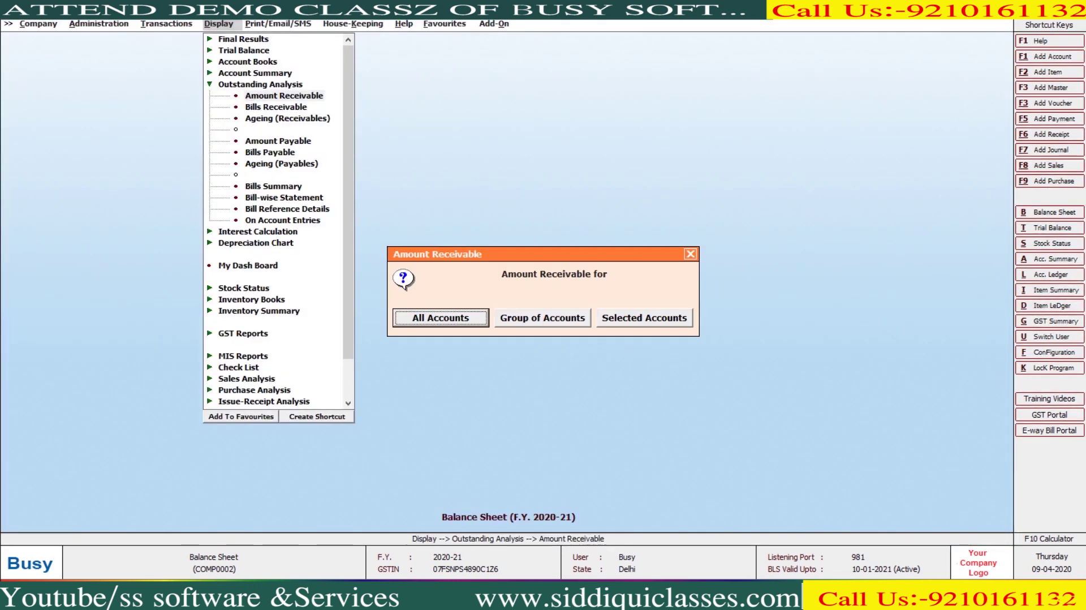
Display the Amount Receivable report for the account group Sundry Debtors
key("Right")
key("Escape")
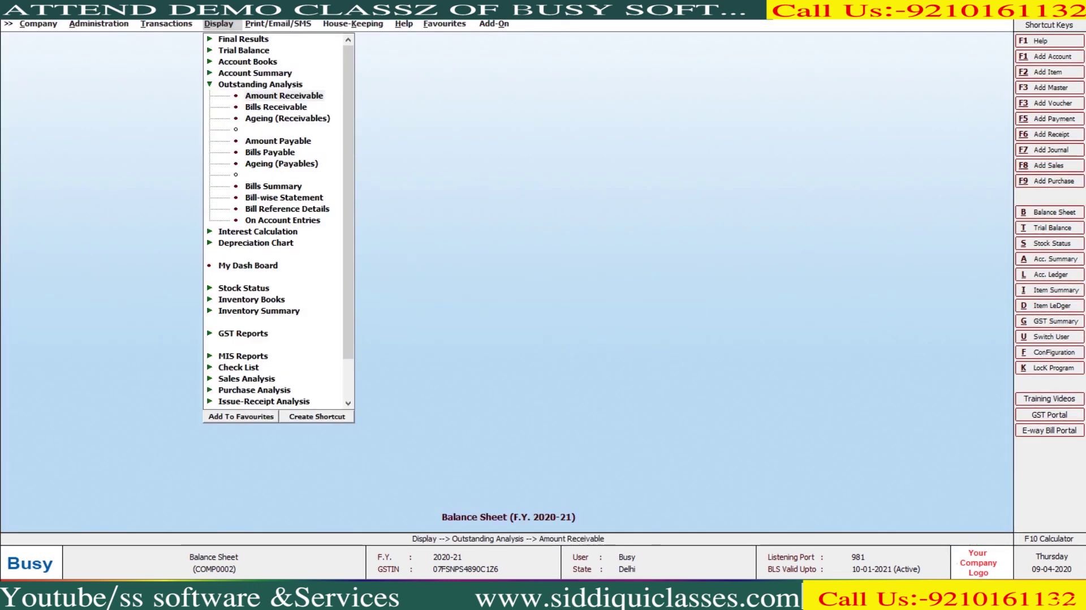
key("Return")
type("su")
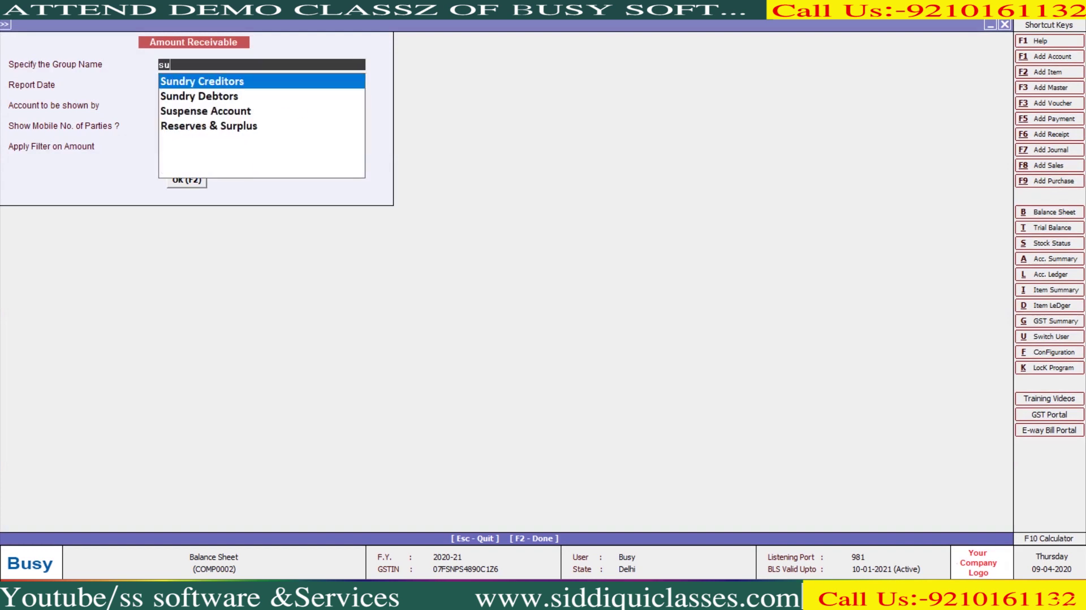
type("n")
key("Down")
key("Return")
key("F2")
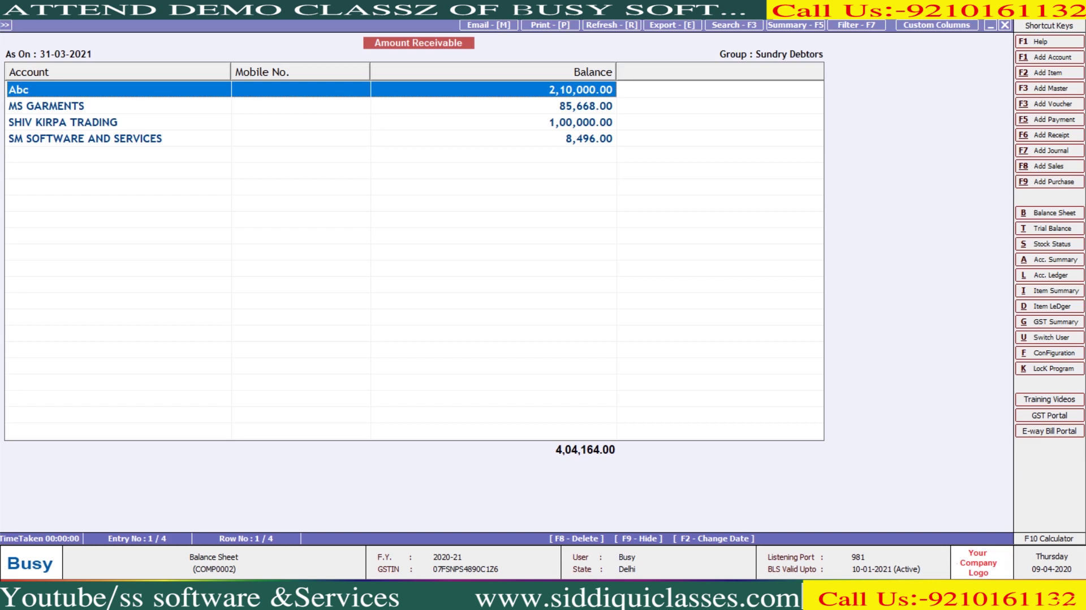
key("Escape")
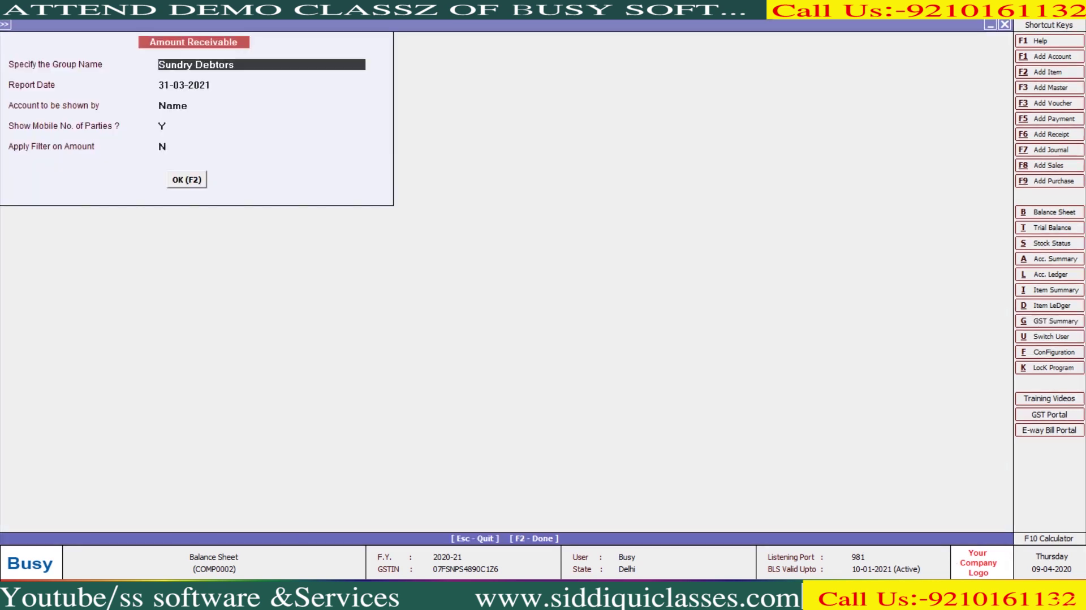
Display the Amount Receivable report for the group Sundry Creditors, and leave the report
type("sun")
key("Return")
key("F2")
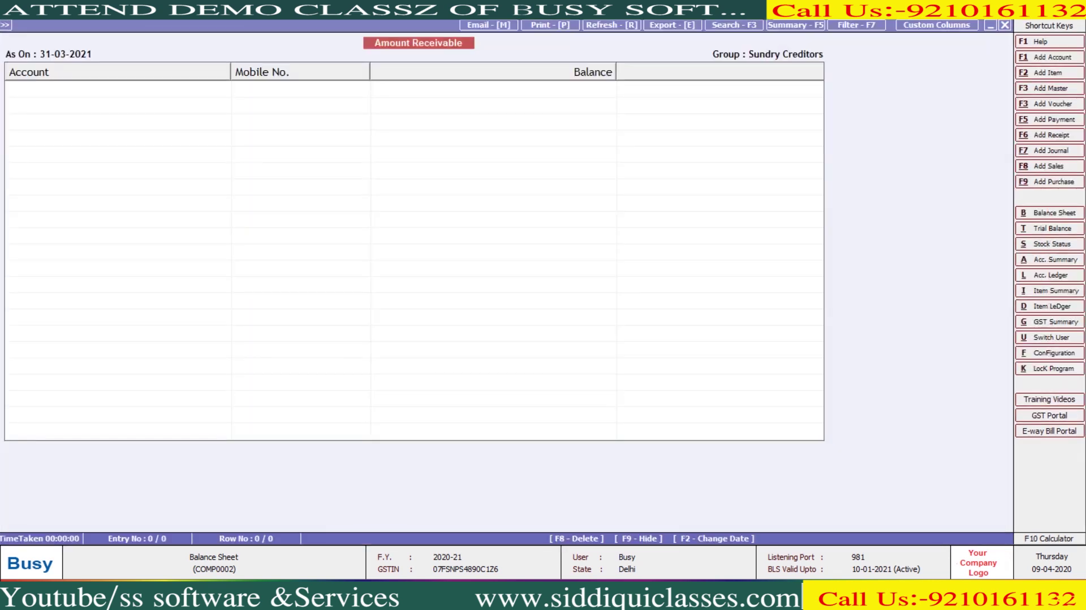
key("Escape")
key("Escape")
key("Escape")
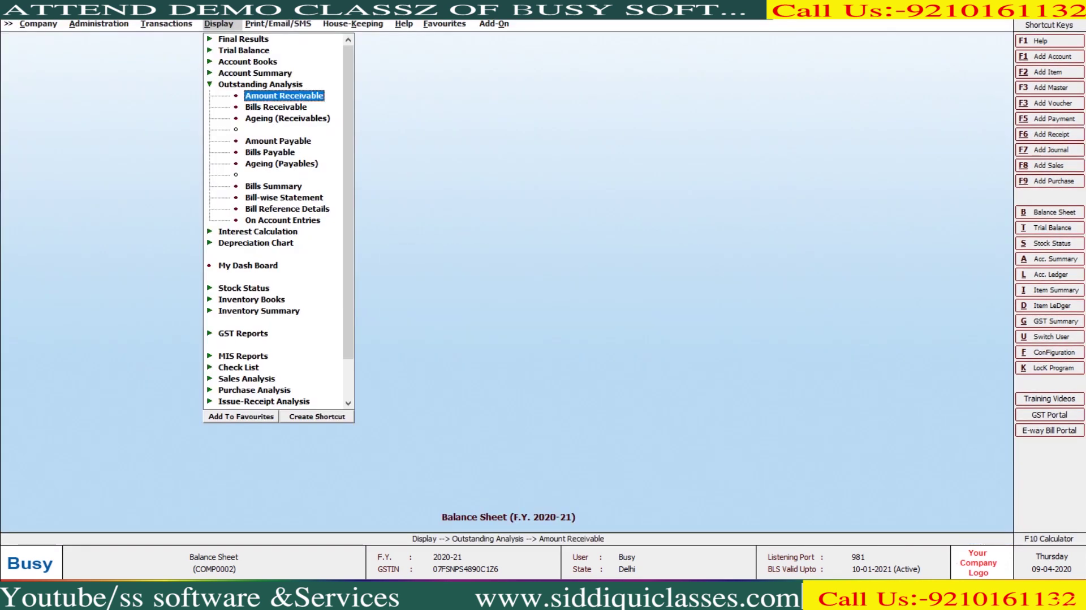
key("Down")
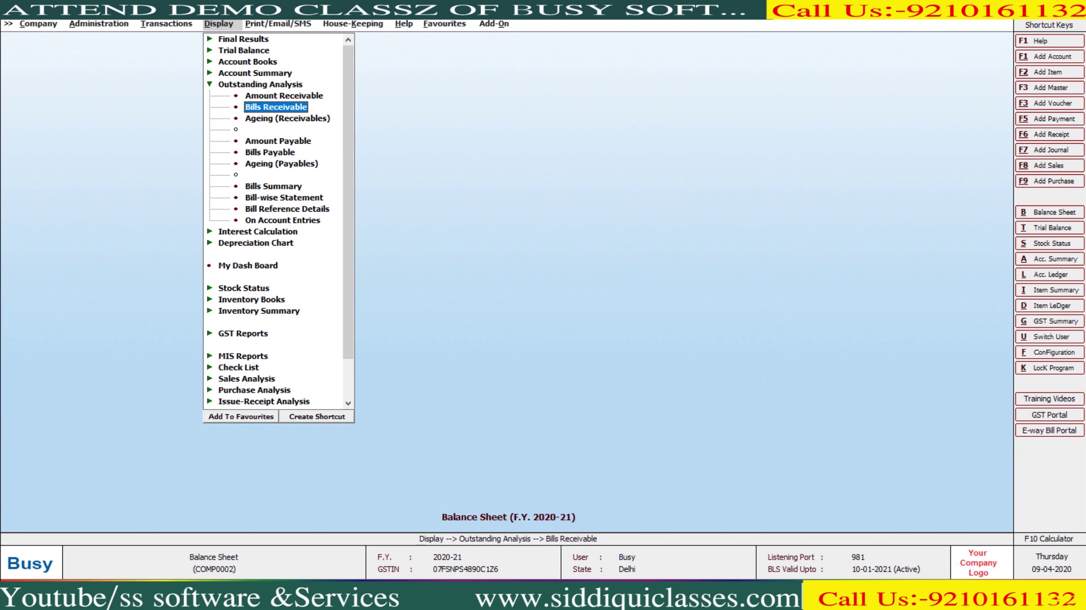
key("Left")
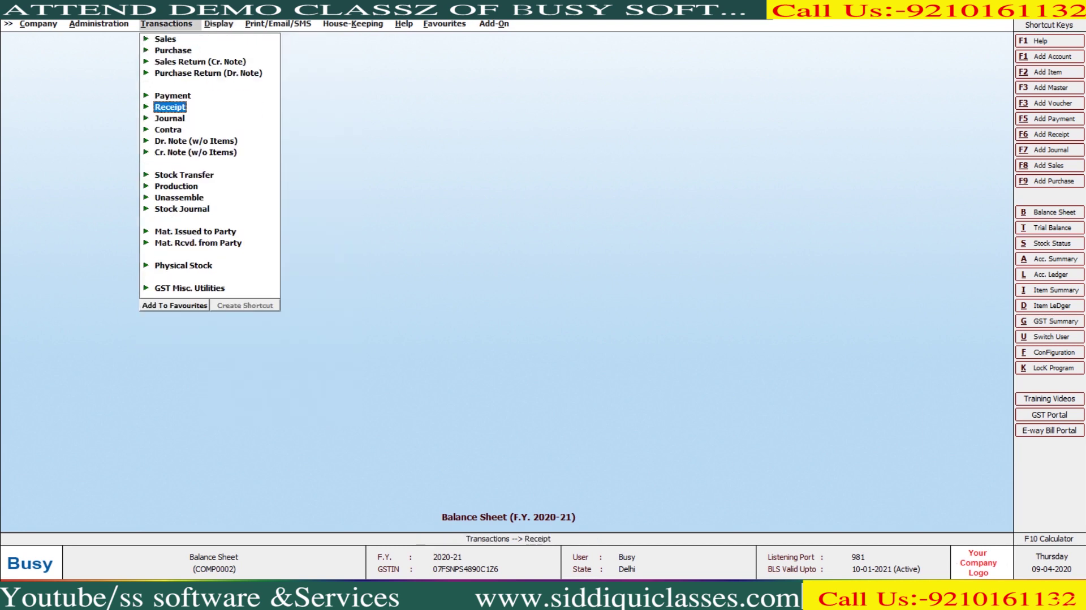
key("Up")
key("Up")
key("Up")
key("Up")
key("Up")
key("Up")
key("Return")
key("Return")
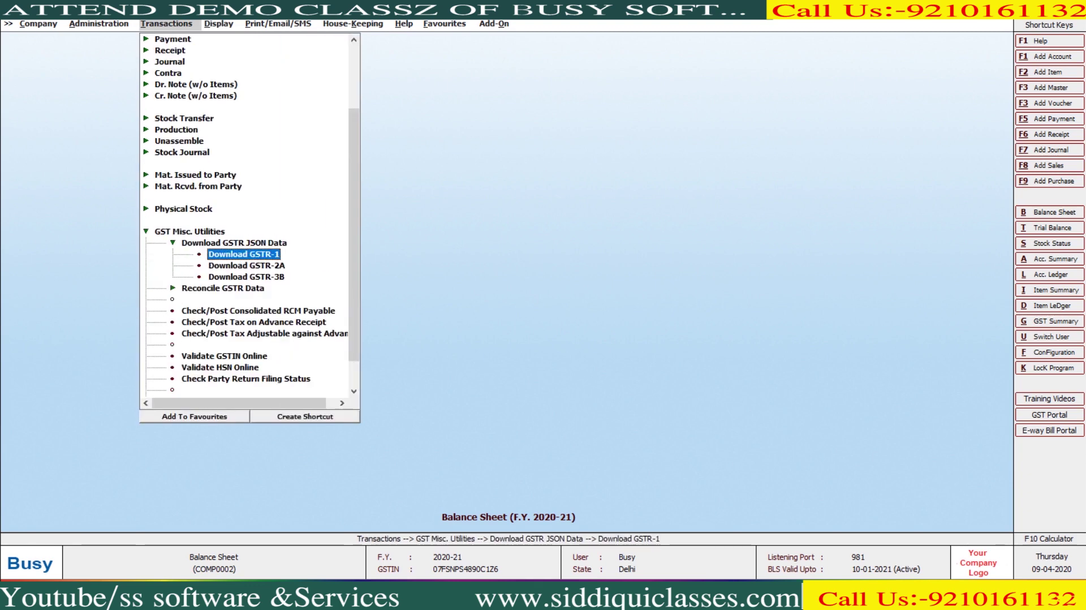
key("Left")
key("Left")
key("Left")
key("Left")
Start a new sales voucher in series Main dated 22-04-2020
key("Home")
key("Return")
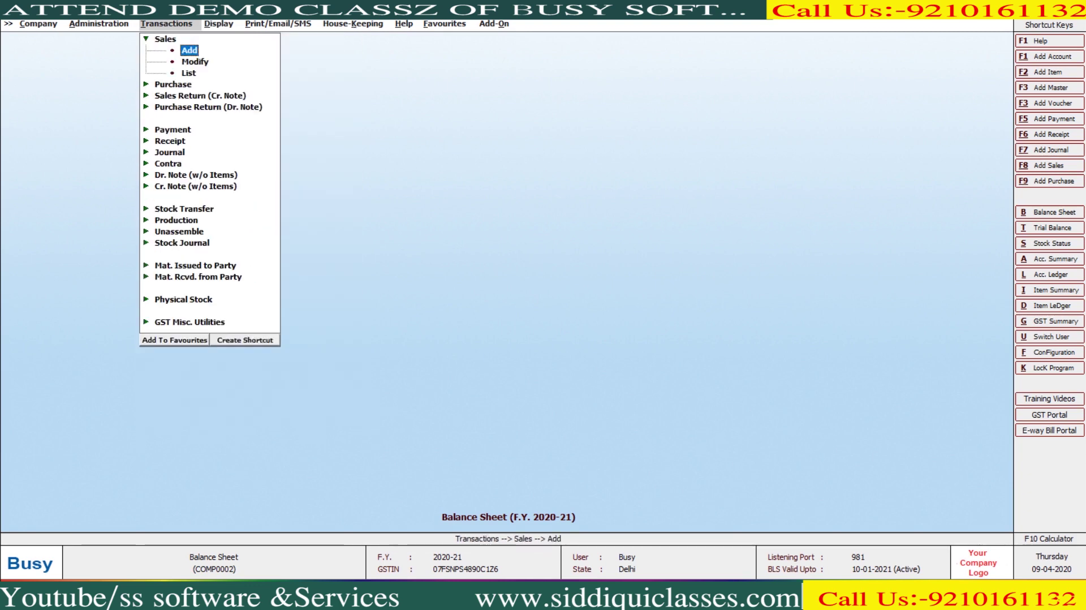
key("Return")
key("Return")
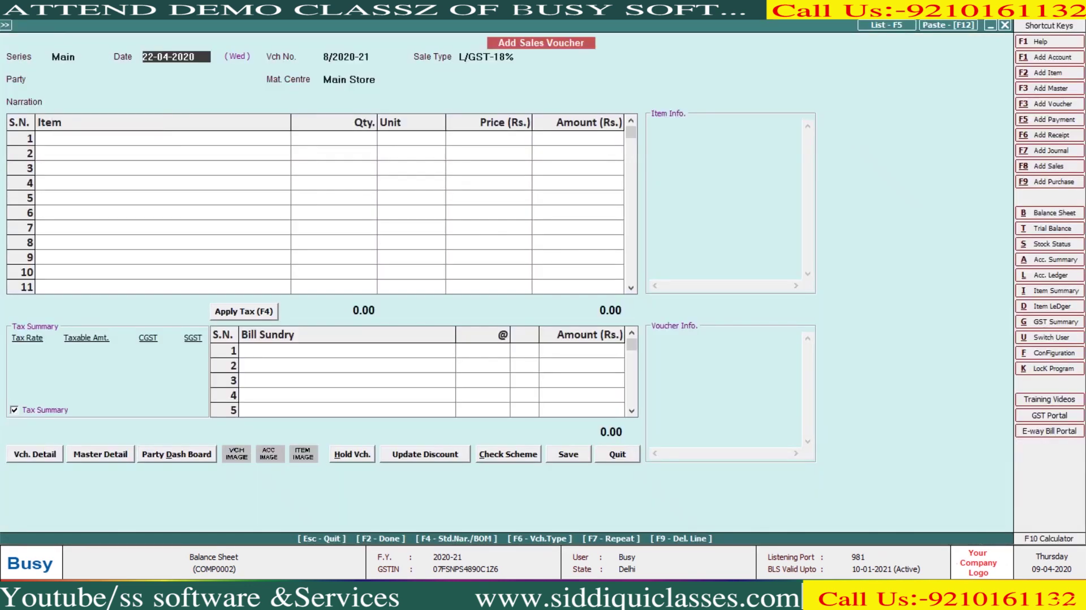
key("Return")
key("Return")
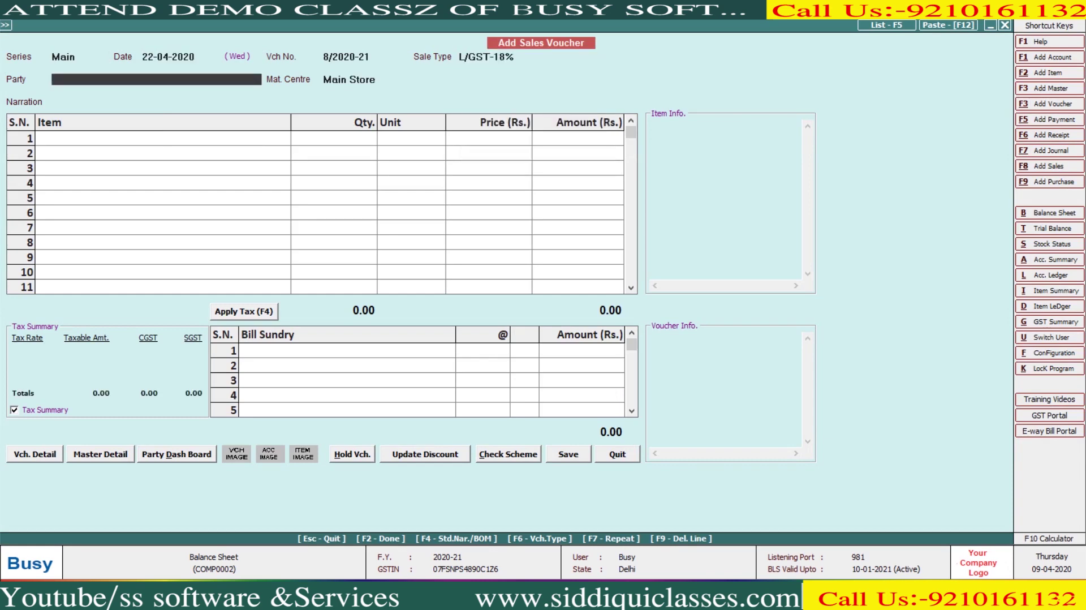
Create a new party account for the voucher named Khurana Wool Store in the group Sundry Debtors
key("F3")
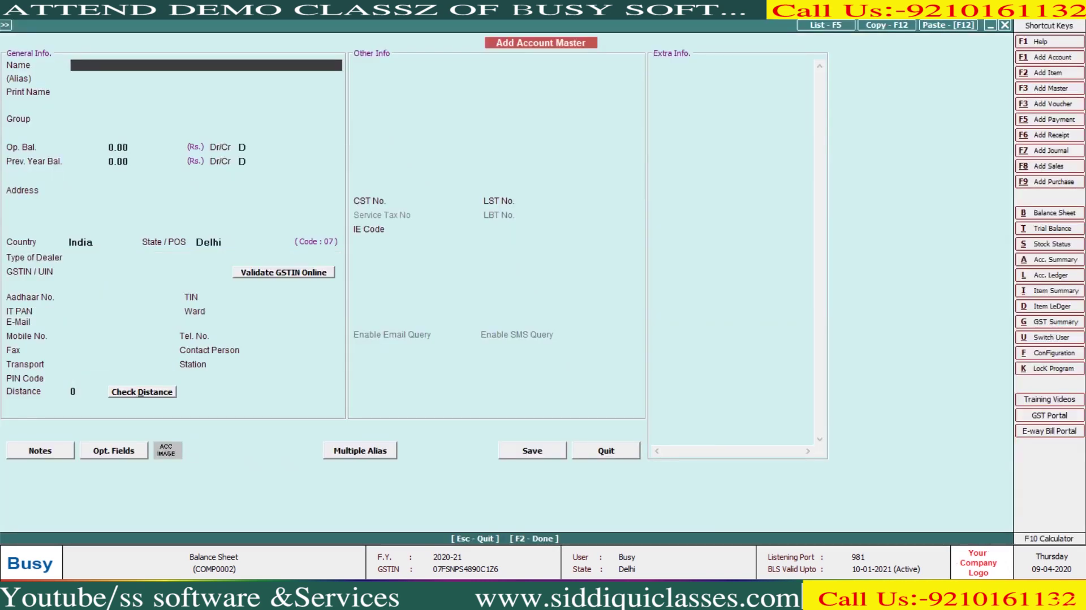
type("khurana wool store")
key("Return")
key("Return")
type("sun")
key("Down")
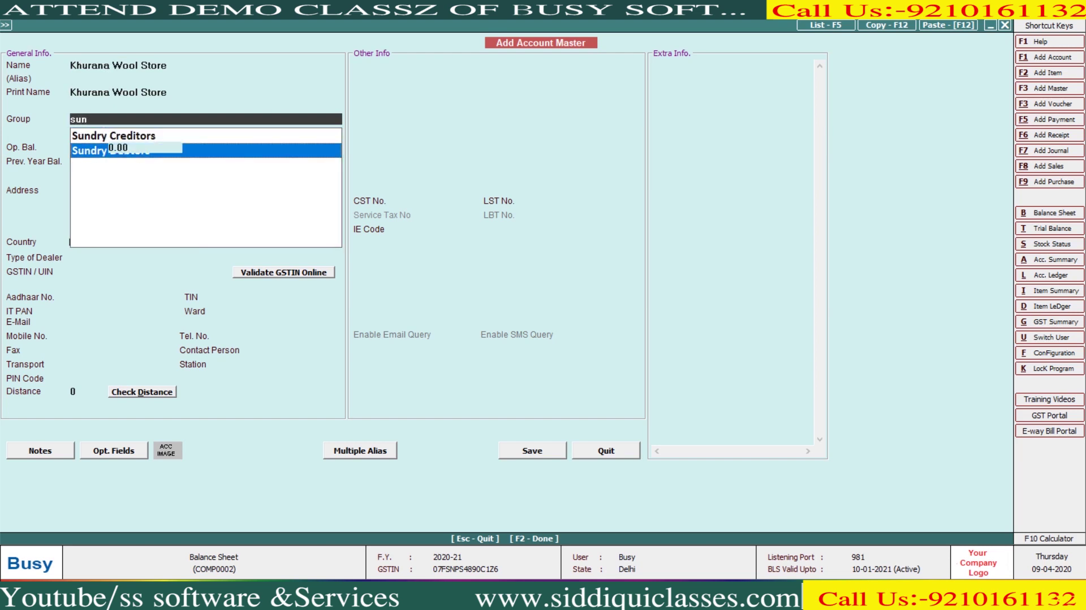
key("Return")
Set the new account's state to Delhi and its type of dealer to Un-Registered
key("Return")
key("Return")
key("Return")
key("Return")
key("Return")
key("Return")
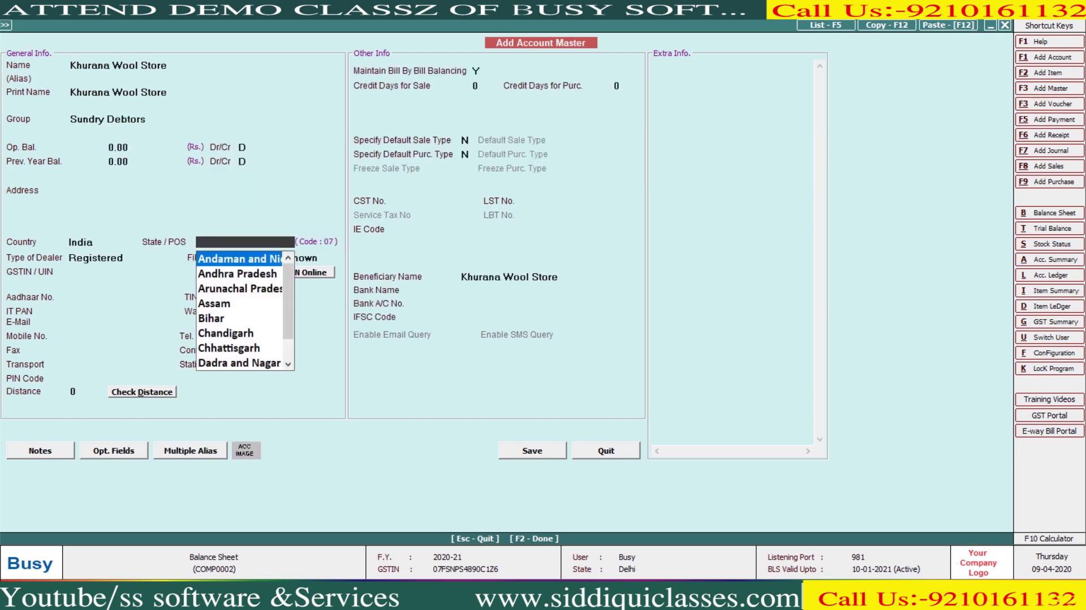
type("de")
key("Return")
key("Down")
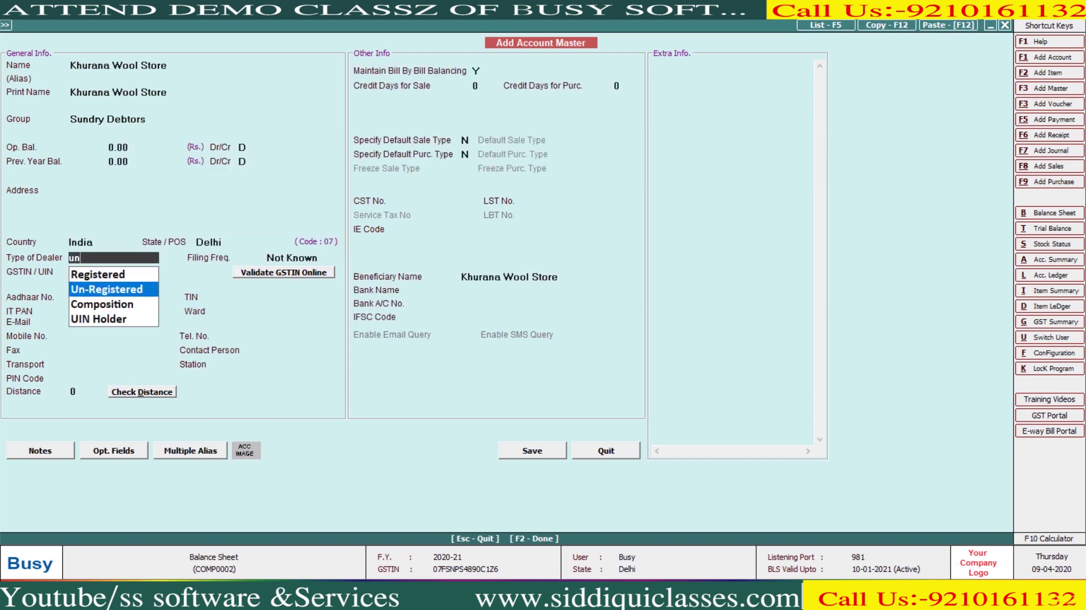
key("Return")
Set the account's credit days for sale to 8 and save the account master
key("Return")
key("Return")
key("Return")
key("Return")
key("Return")
key("Return")
key("Return")
key("Return")
key("Return")
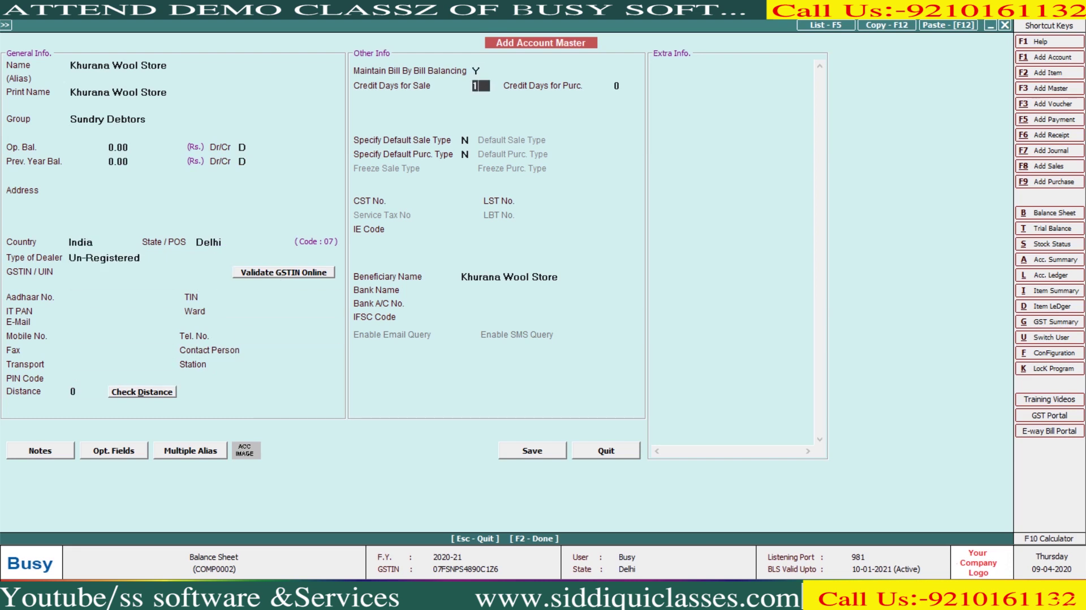
type("8")
key("Return")
key("F2")
key("Return")
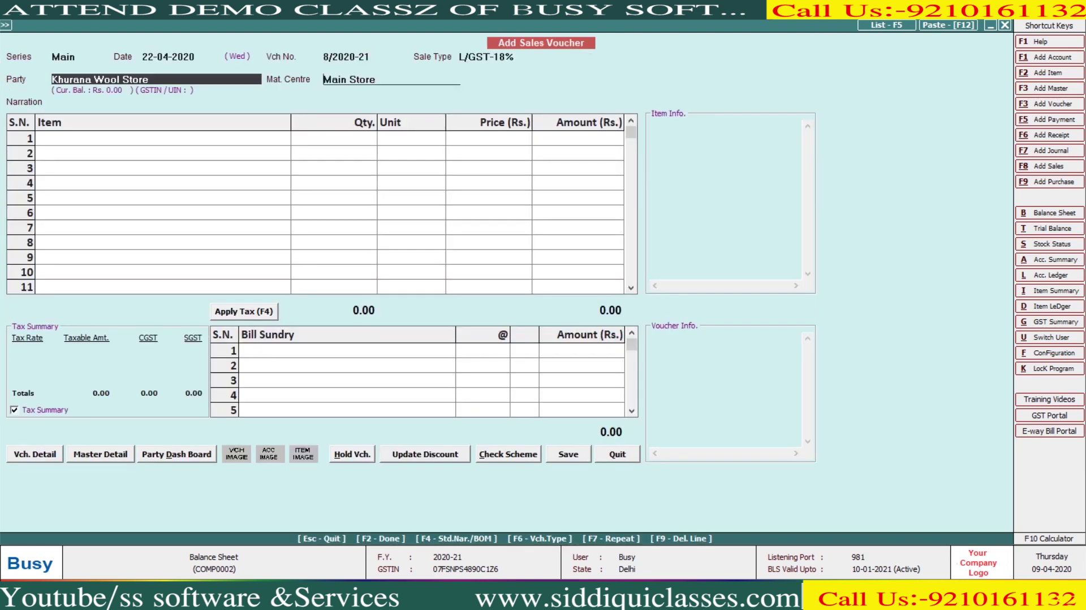
Use Khurana Wool Store as the voucher's party and add 3 pcs. of BUSY SOFTWARE at 15,000.00 each
key("Return")
key("Return")
key("Return")
key("Return")
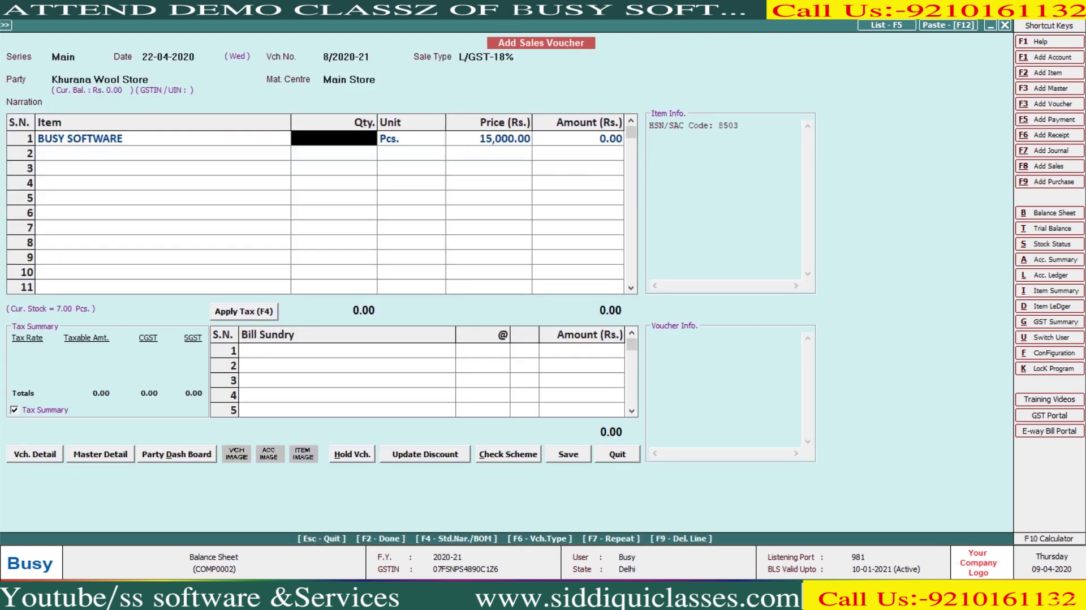
type("3")
key("Return")
key("Return")
key("Return")
key("Return")
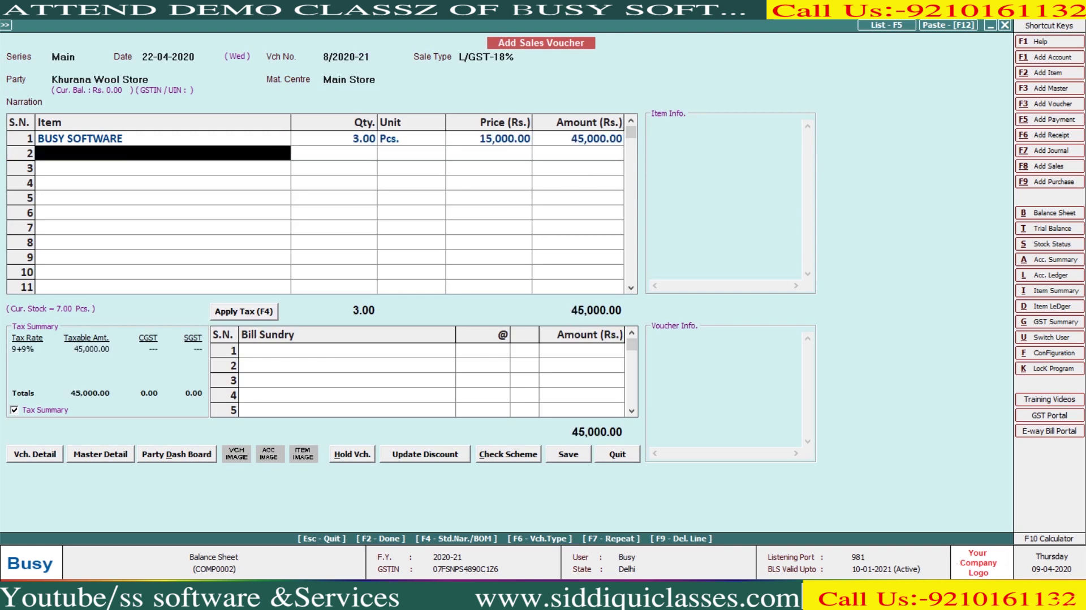
Finish the item list and apply CGST and SGST at 9% each as bill sundries
key("Return")
key("Return")
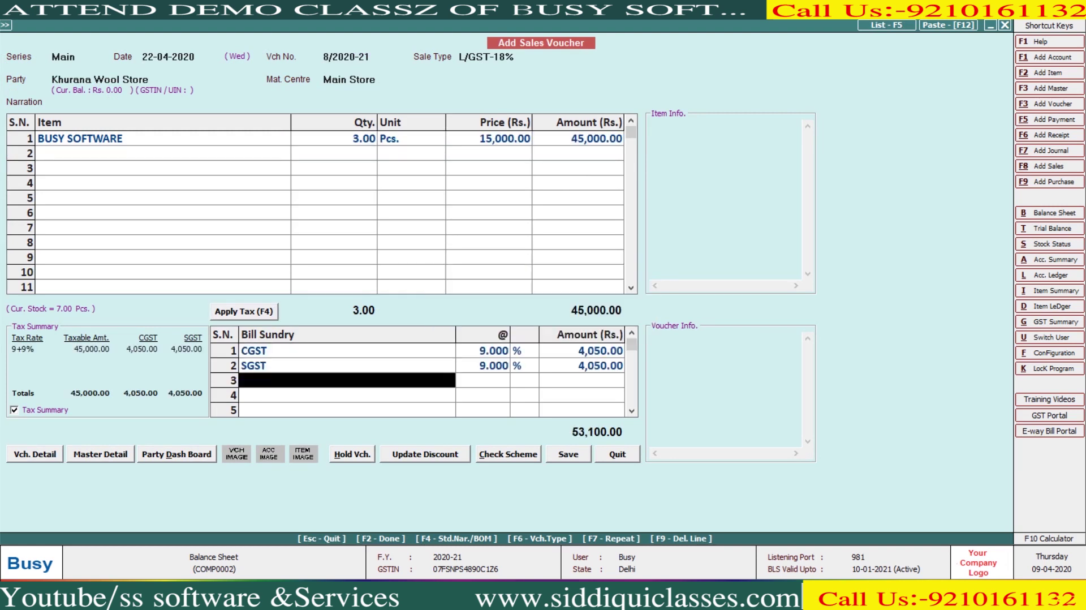
key("Return")
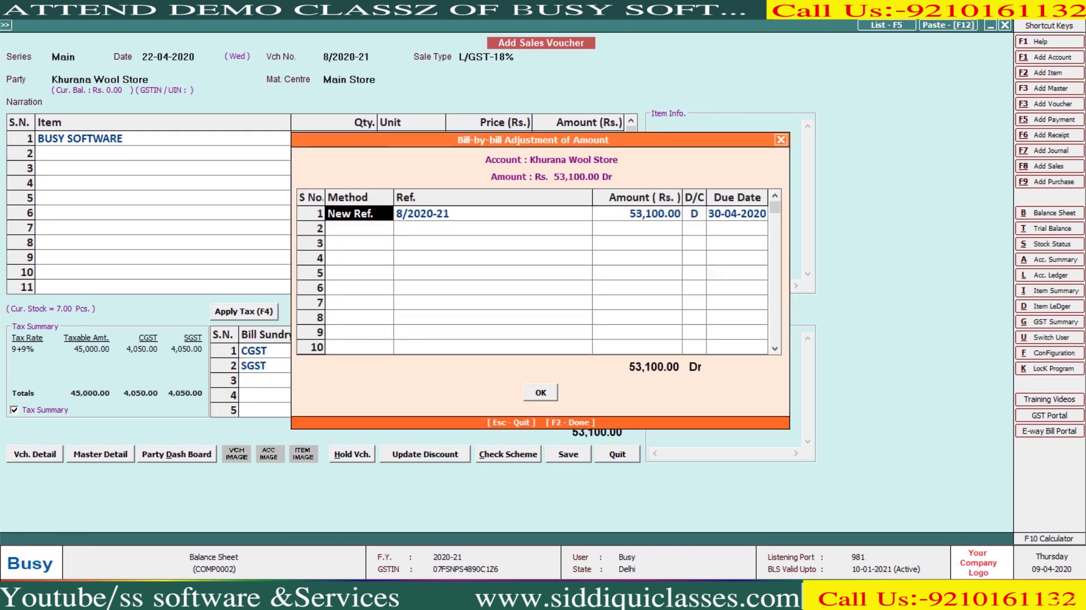
Record the bill as New Ref. 8/2020-21 and save the sales voucher without printing the invoice
key("Return")
key("Return")
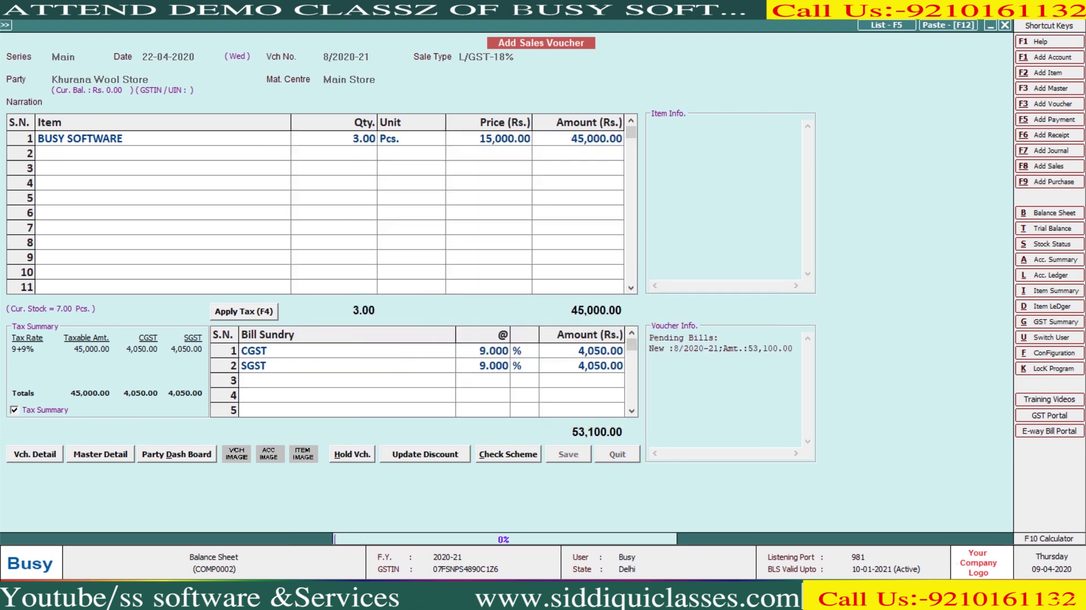
key("Right")
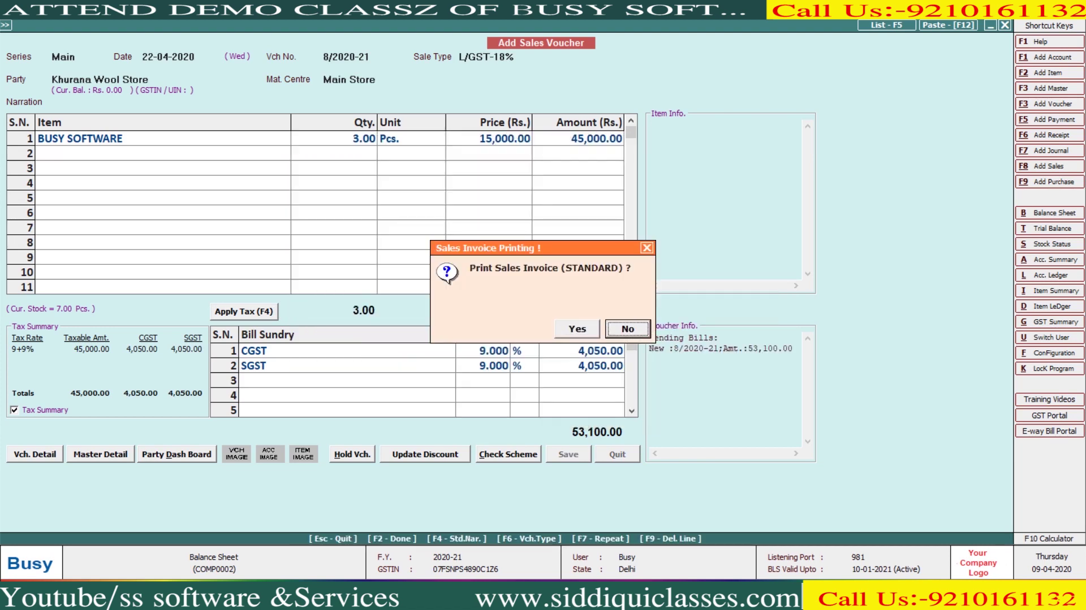
key("Return")
key("Escape")
key("Escape")
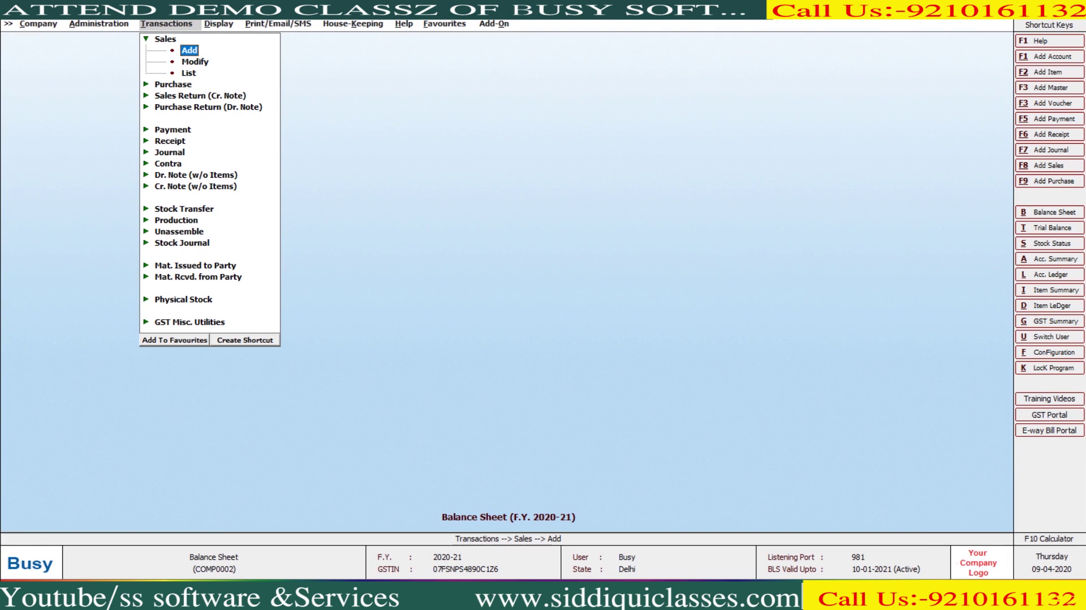
Bring up the Bills Receivable report's account scope choices and look through them, from One Account to Selected Groups
key("Right")
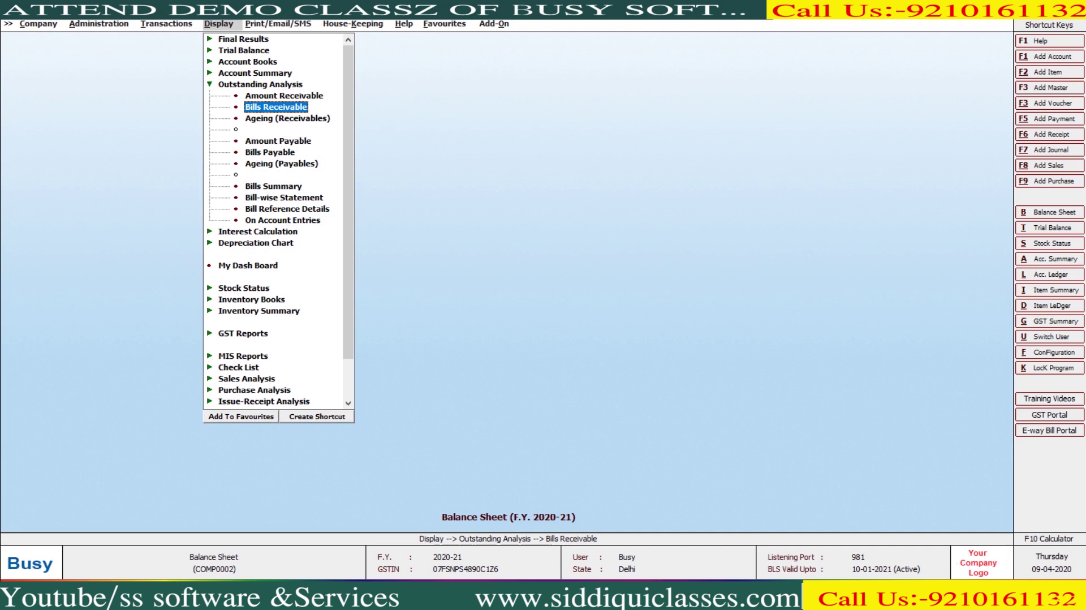
key("Return")
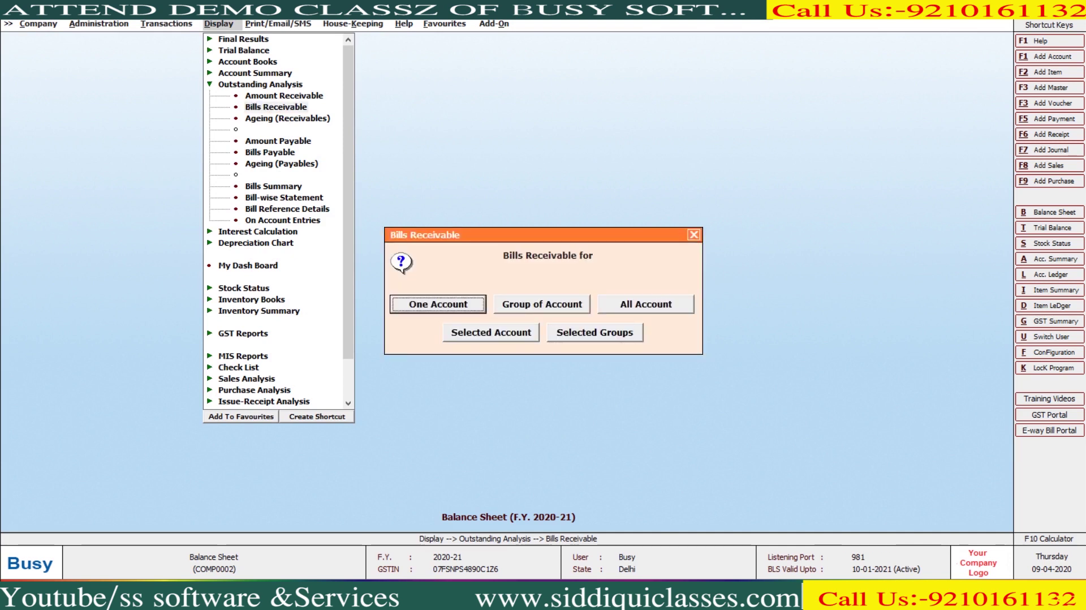
key("Right")
key("Right")
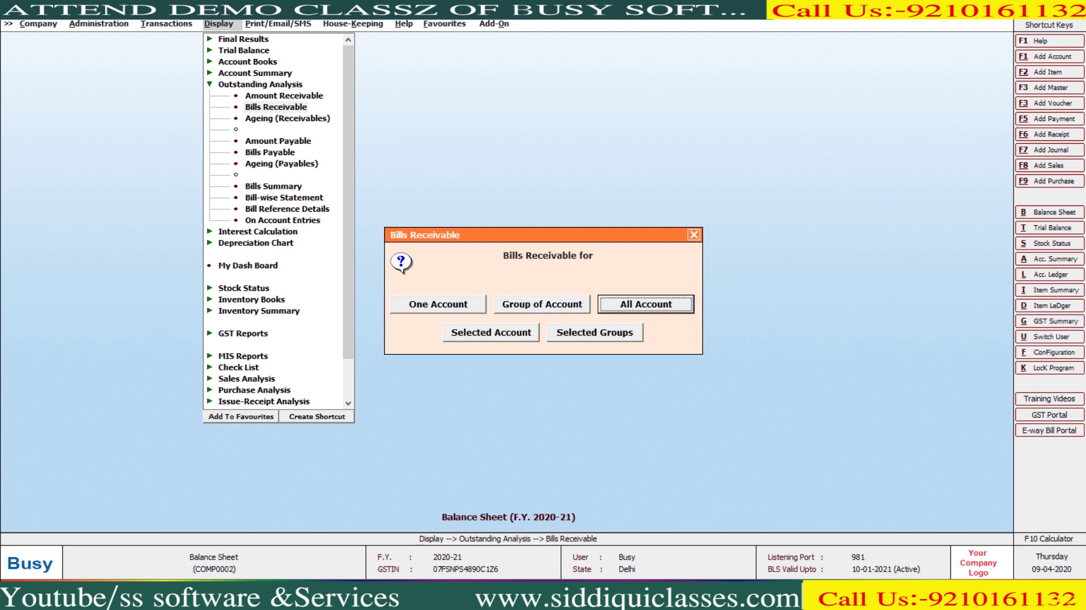
key("Right")
key("Right")
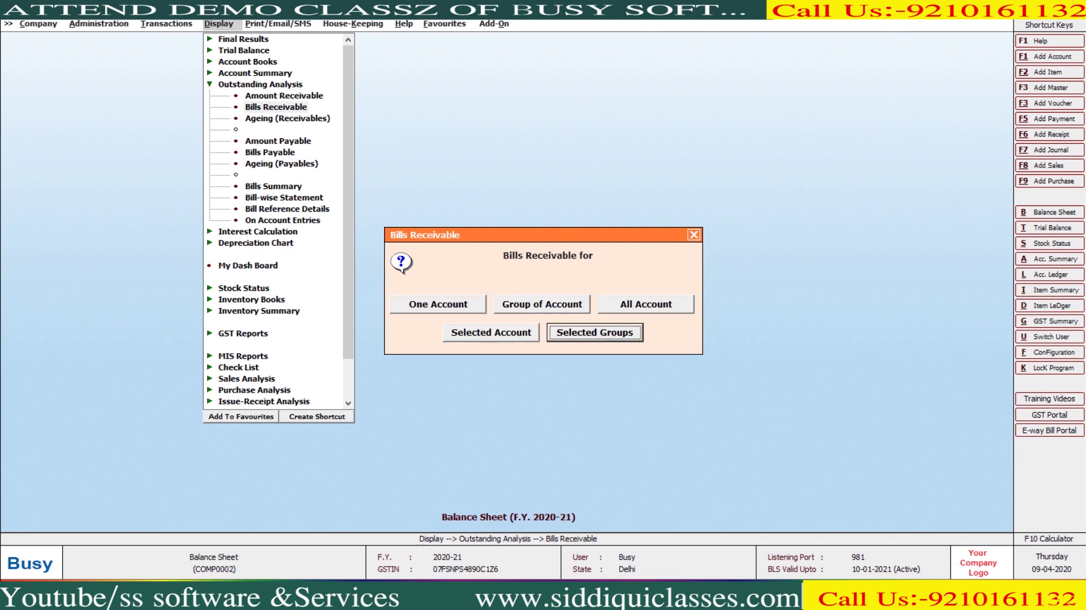
key("Left")
key("Left")
key("Left")
key("Left")
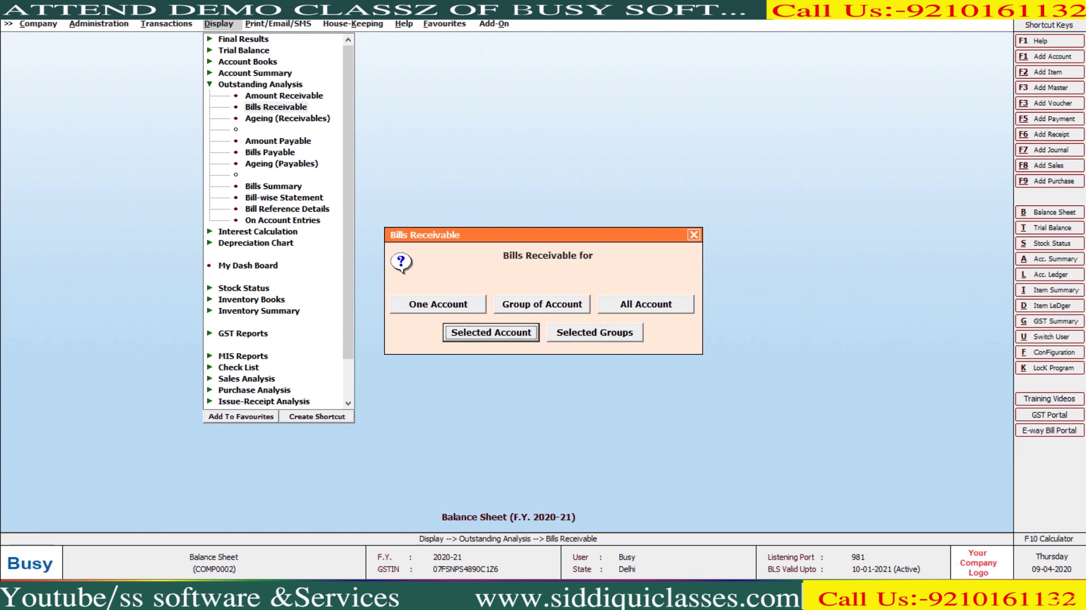
key("Escape")
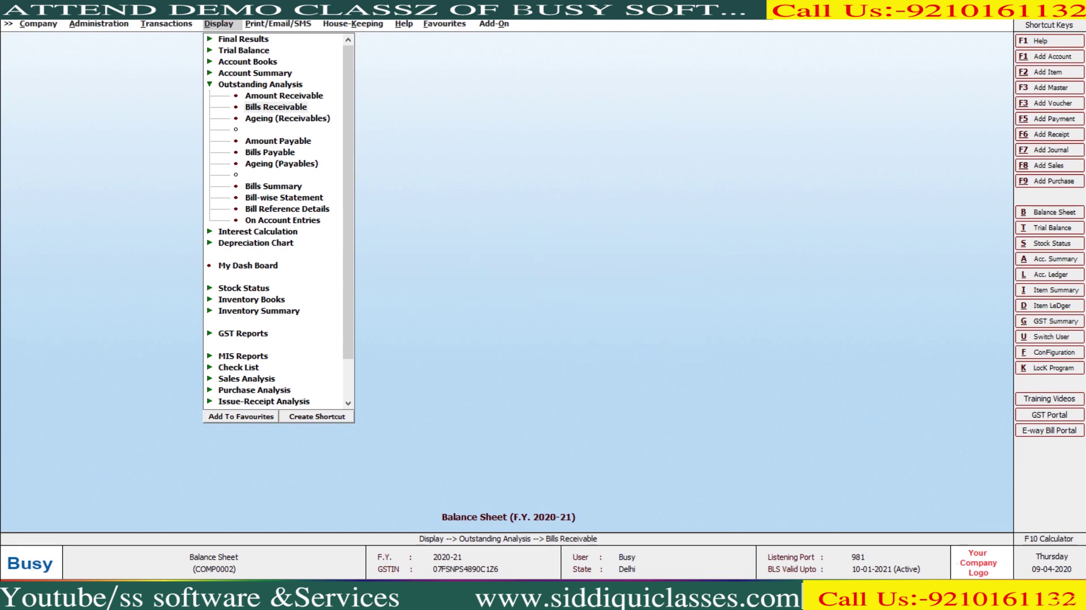
Choose One Account for Bills Receivable, select Khurana Wool Store and consider only Due entries
key("Return")
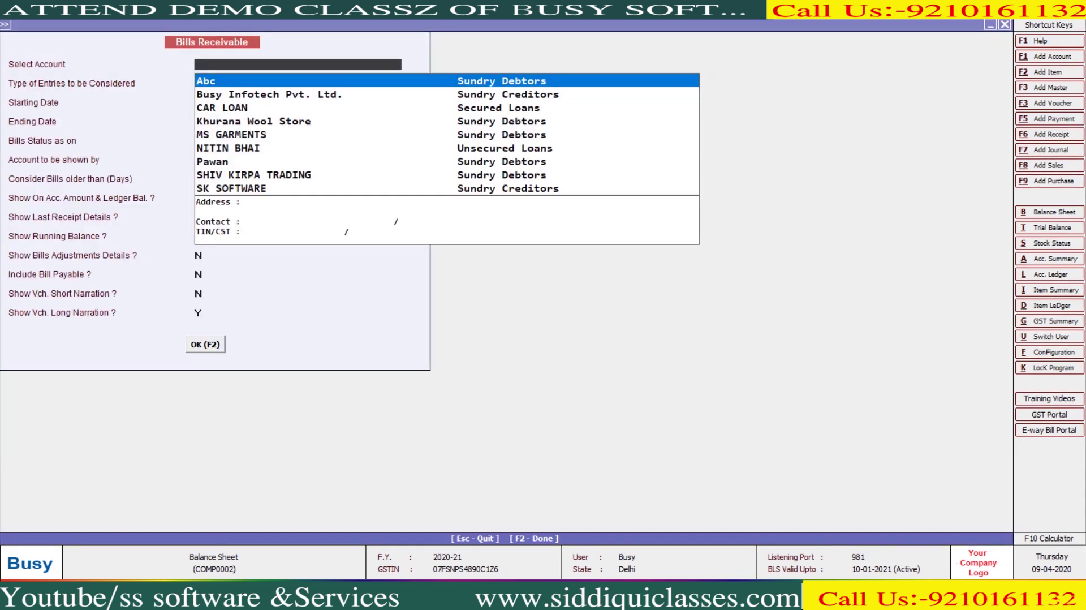
type("khur")
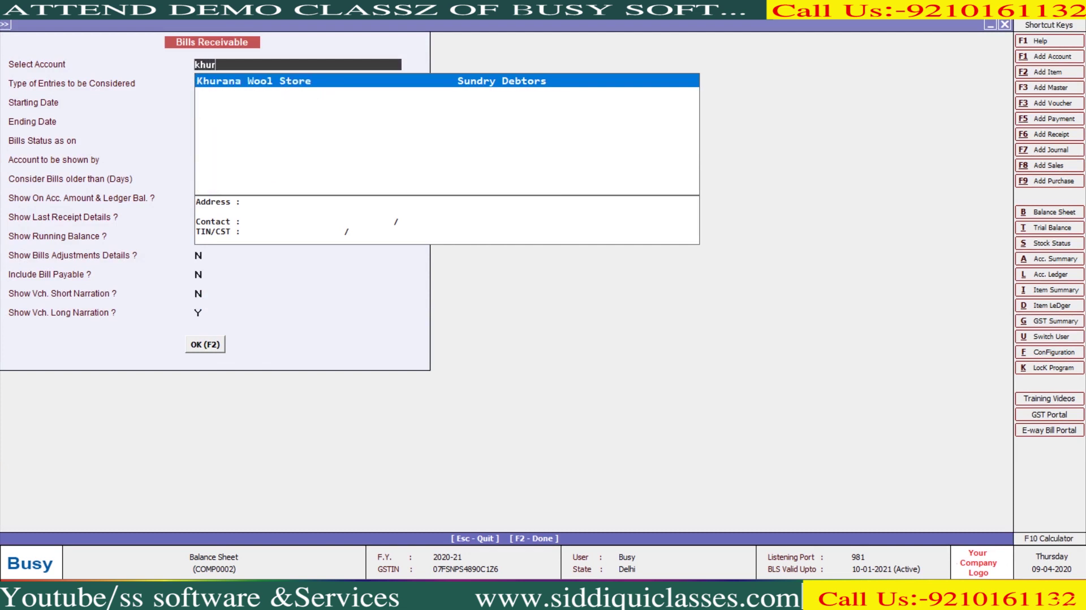
key("Return")
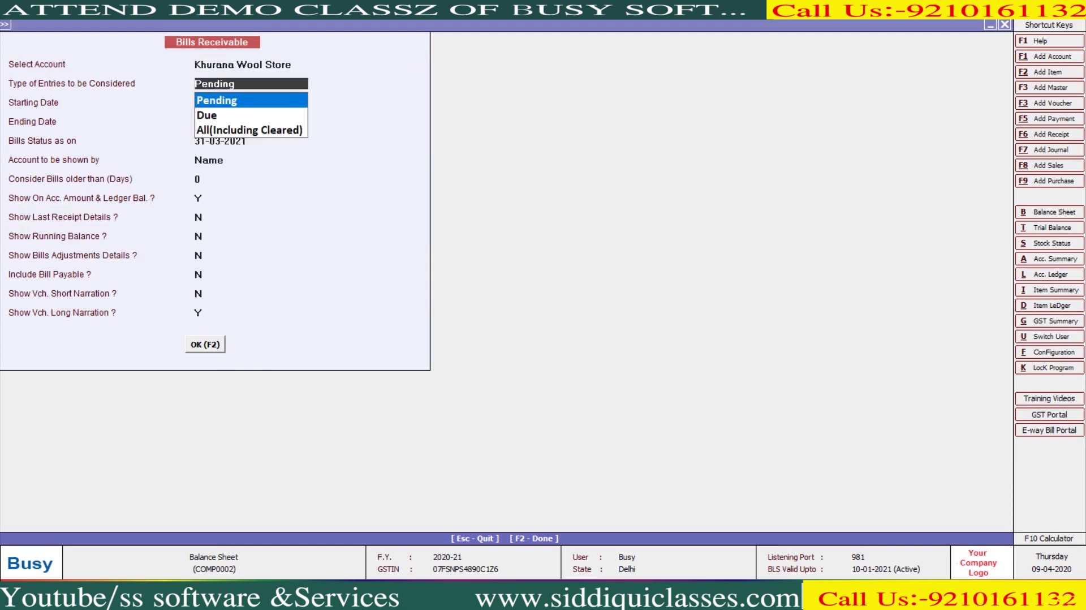
key("Down")
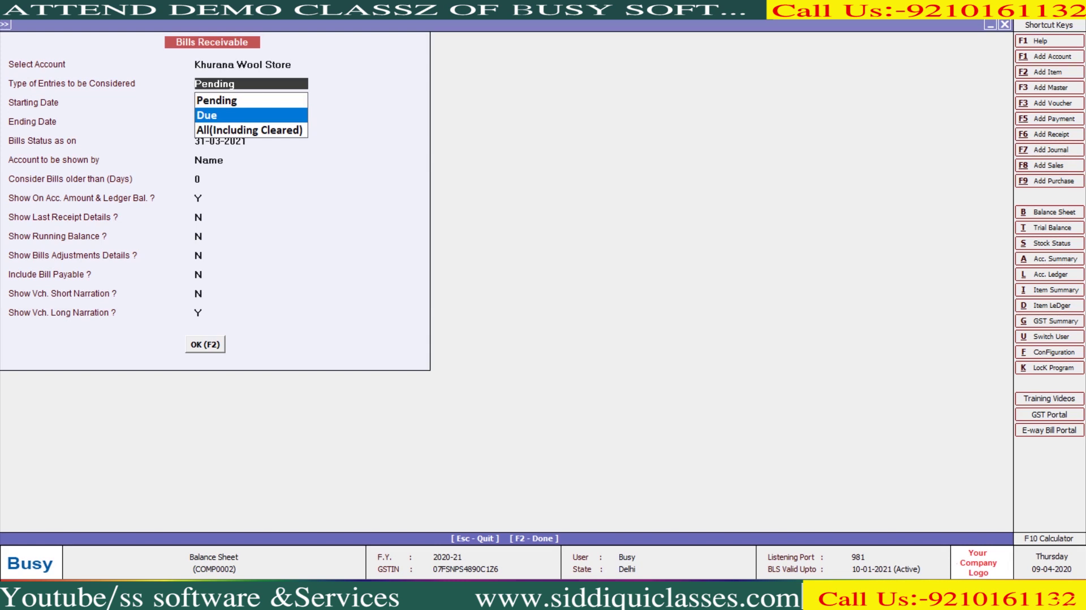
key("Return")
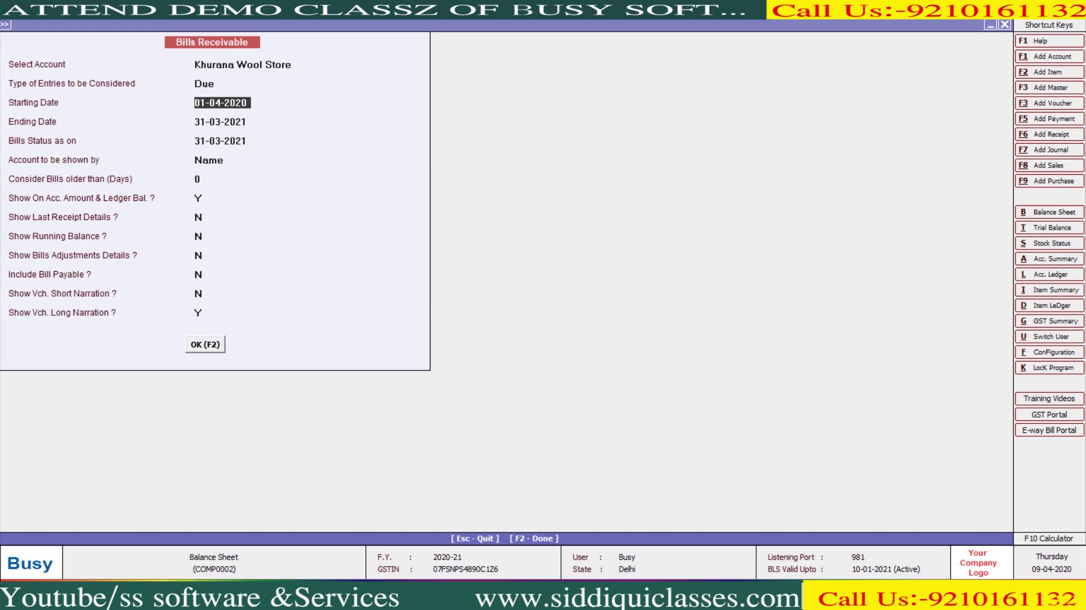
Keep the report's starting date of 01-04-2020 and set both the ending date and the bills status date to 01-05-2020
key("Return")
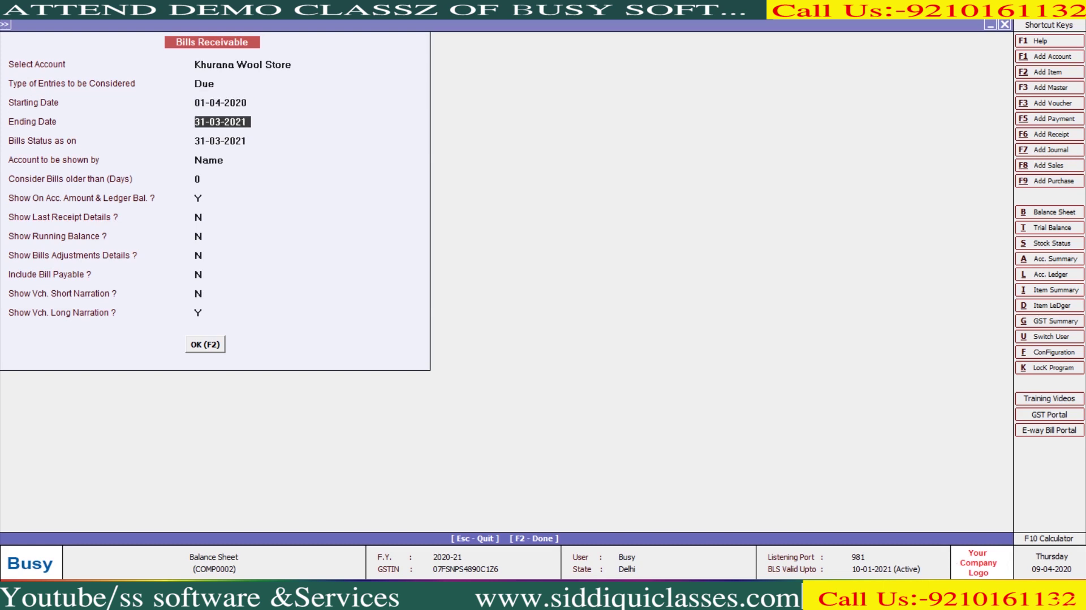
type("1-5")
key("Return")
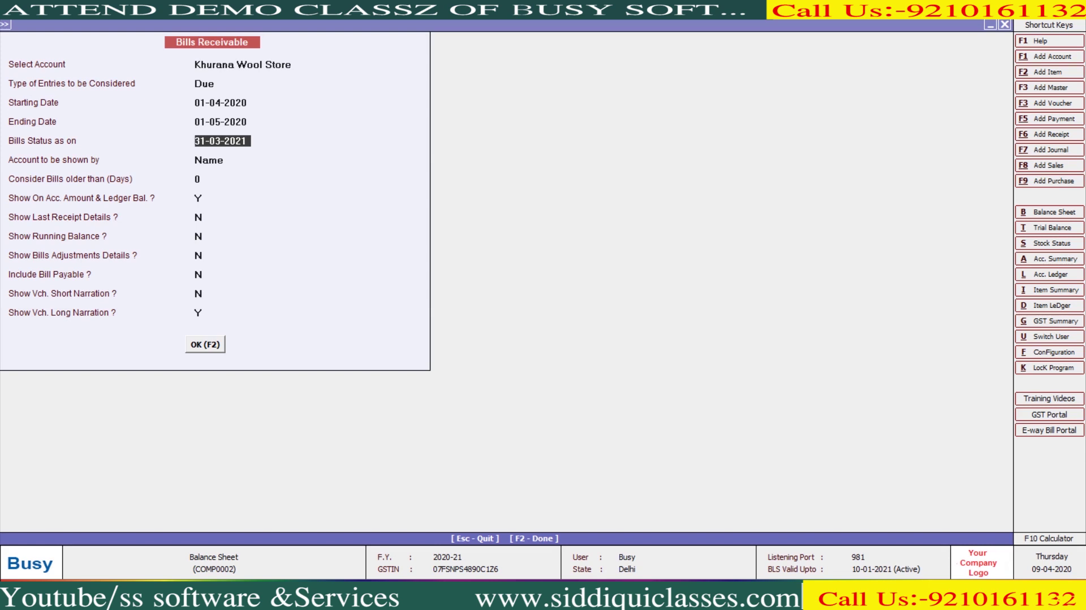
type("1-5")
key("Return")
key("Return")
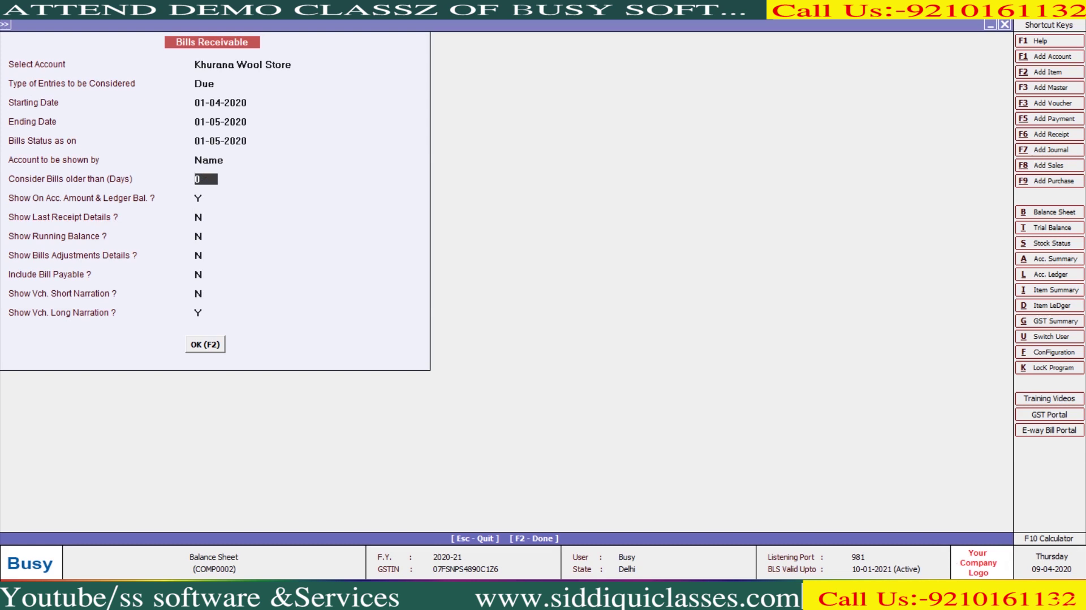
Accept the remaining report options as they are and generate the Bills Receivable report for Khurana Wool Store
key("Return")
key("Return")
key("Return")
key("Return")
key("Return")
key("Return")
key("Return")
key("Return")
key("Return")
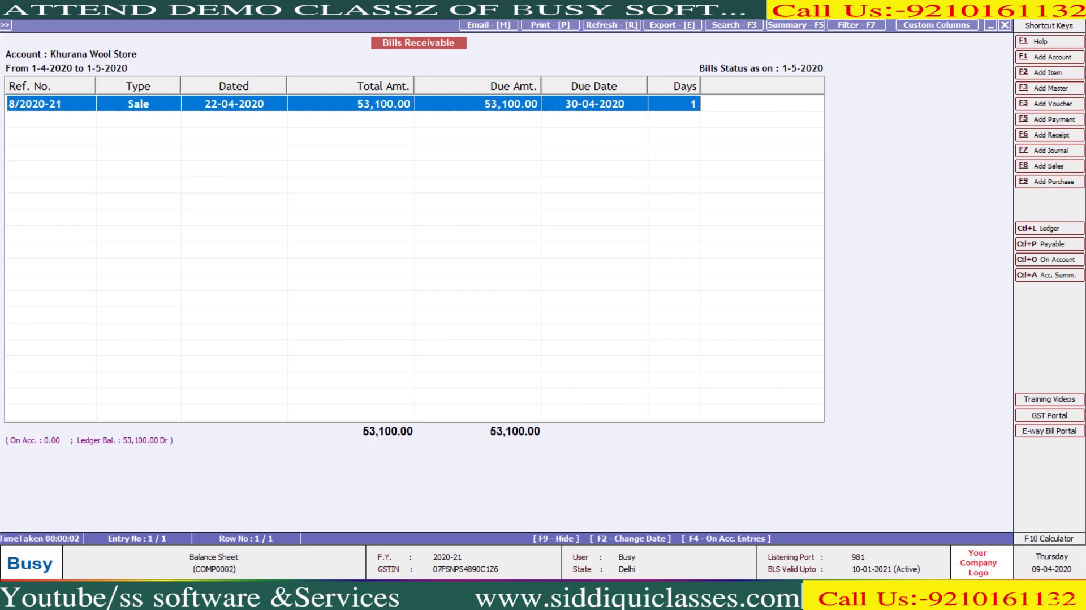
Rerun the Bills Receivable report considering only bills older than 2 days, then return to the report options
key("Escape")
key("Return")
key("Return")
key("Return")
key("Return")
key("Return")
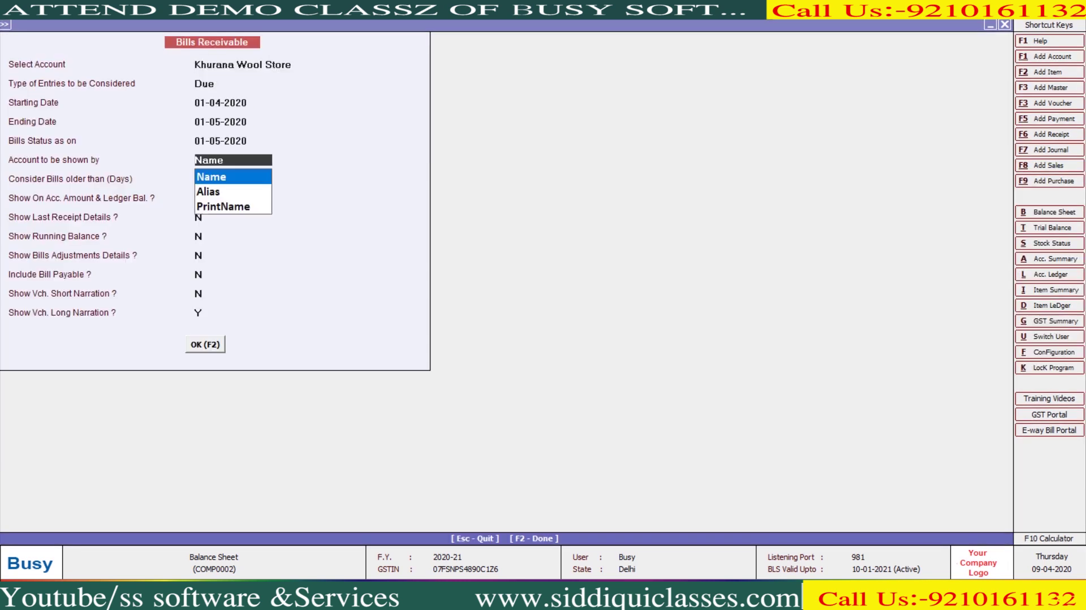
key("Return")
key("Return")
key("F2")
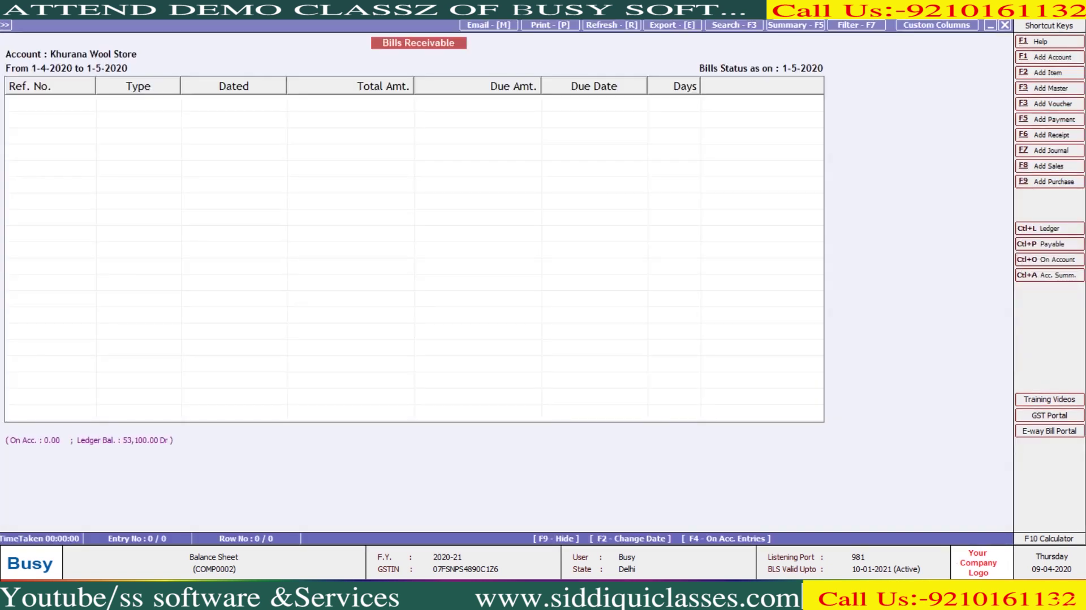
key("Escape")
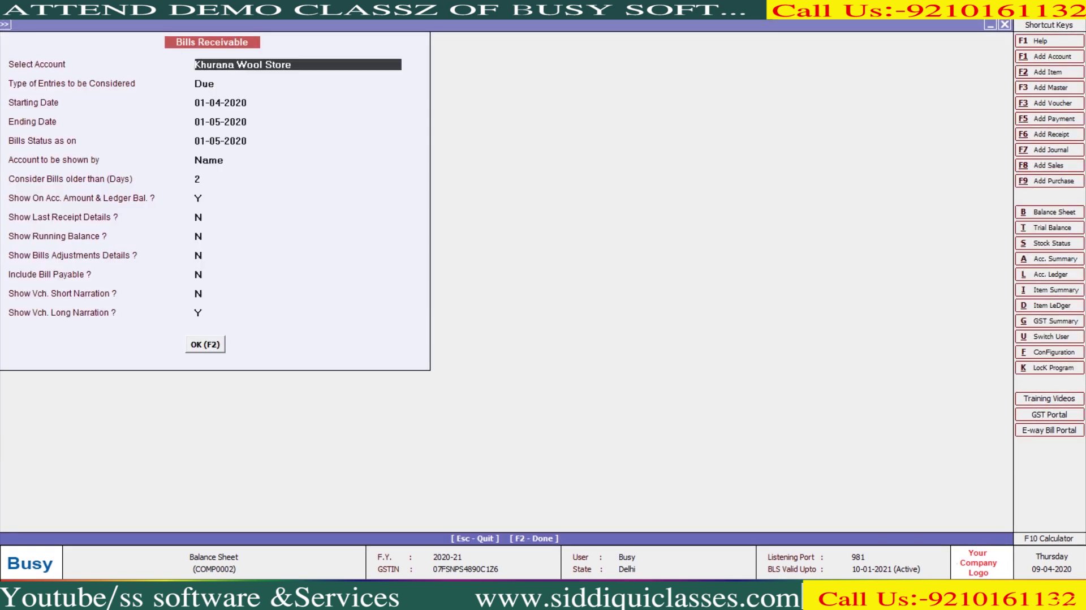
Set the older-than filter to 0 days, regenerate the Bills Receivable report and close it
key("Return")
key("Return")
key("Return")
key("Return")
key("Return")
key("Return")
type("0")
key("Return")
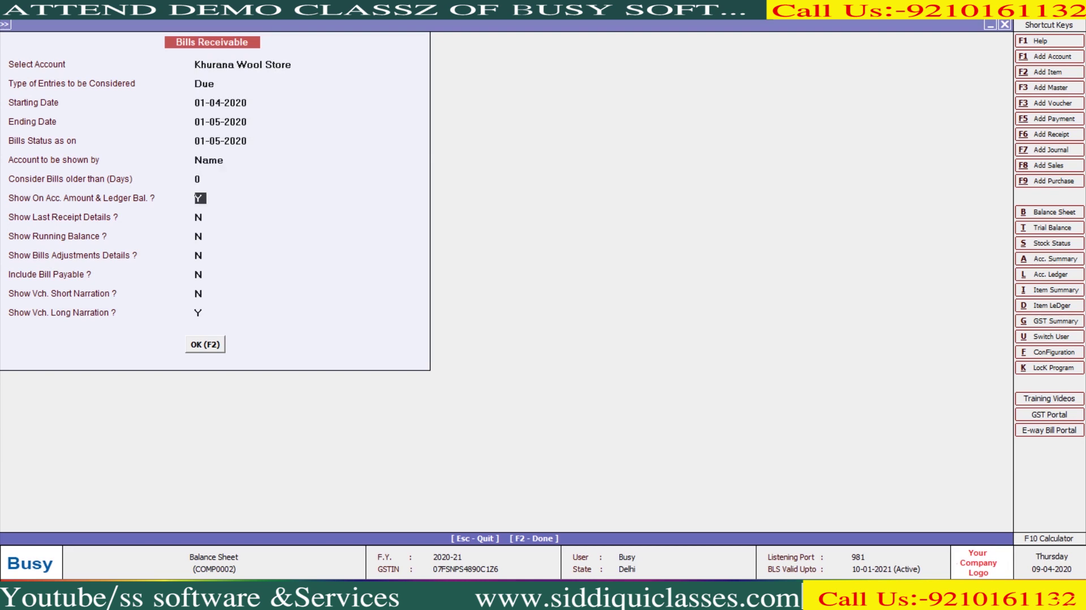
key("F2")
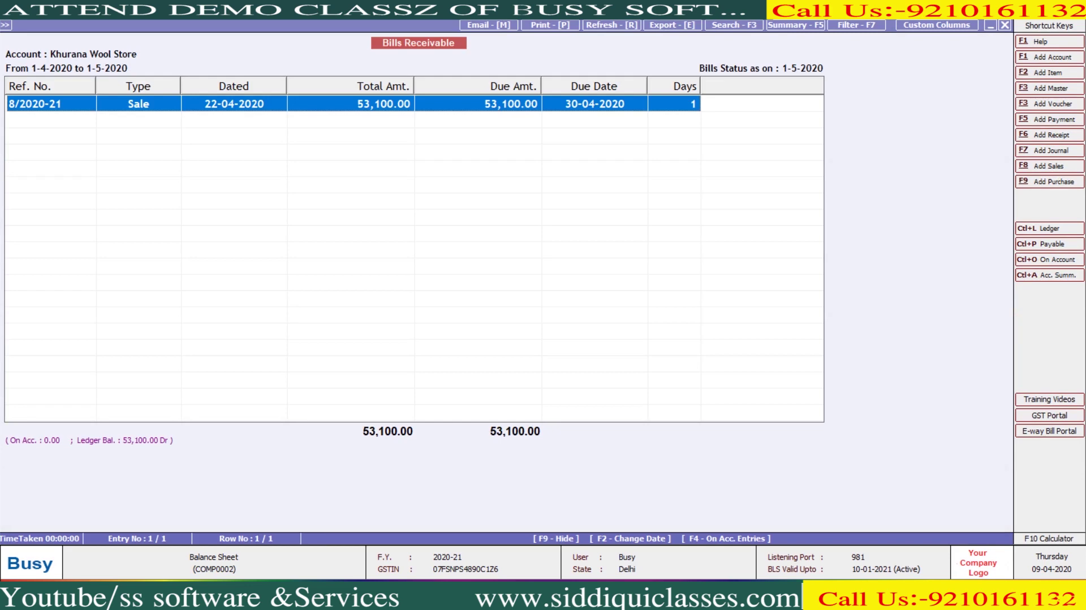
key("Escape")
Open a new receipt voucher in the Main series
key("Left")
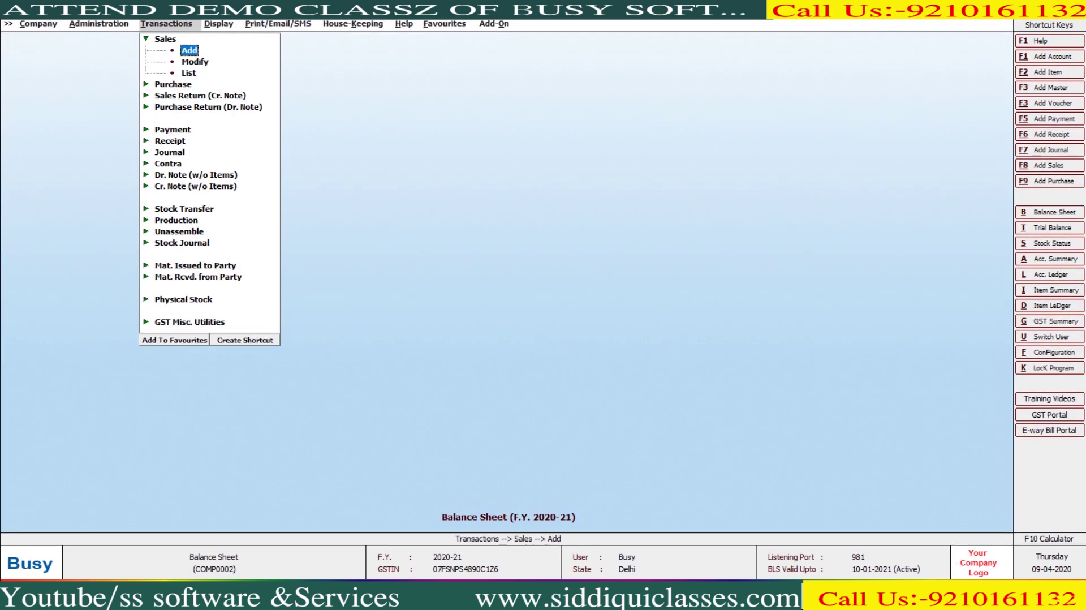
key("Down")
key("Down")
key("Down")
key("Down")
key("Down")
key("Down")
key("Down")
key("Return")
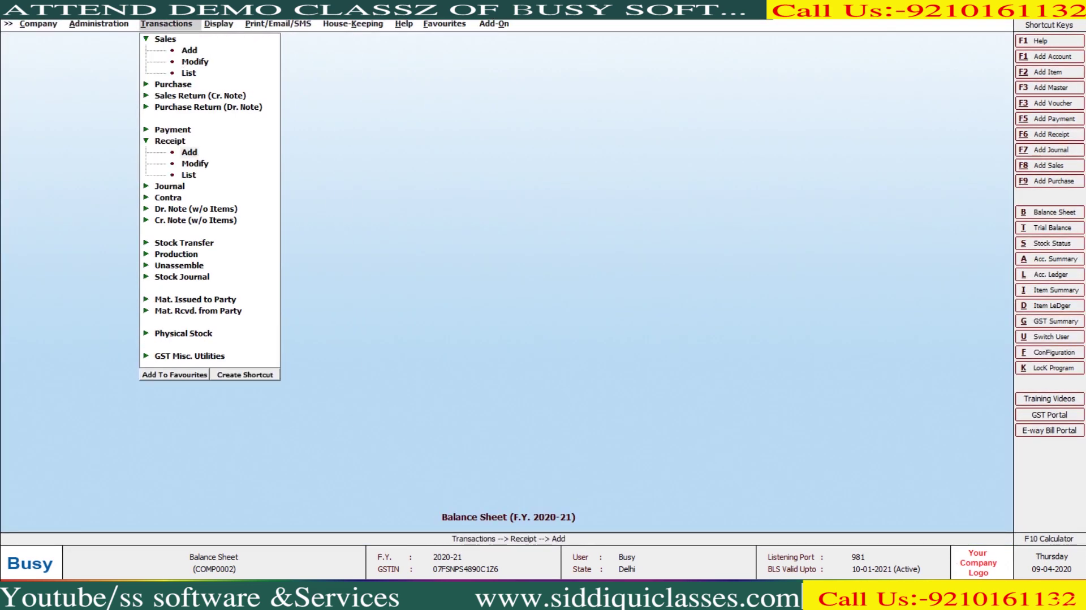
key("Return")
key("Return")
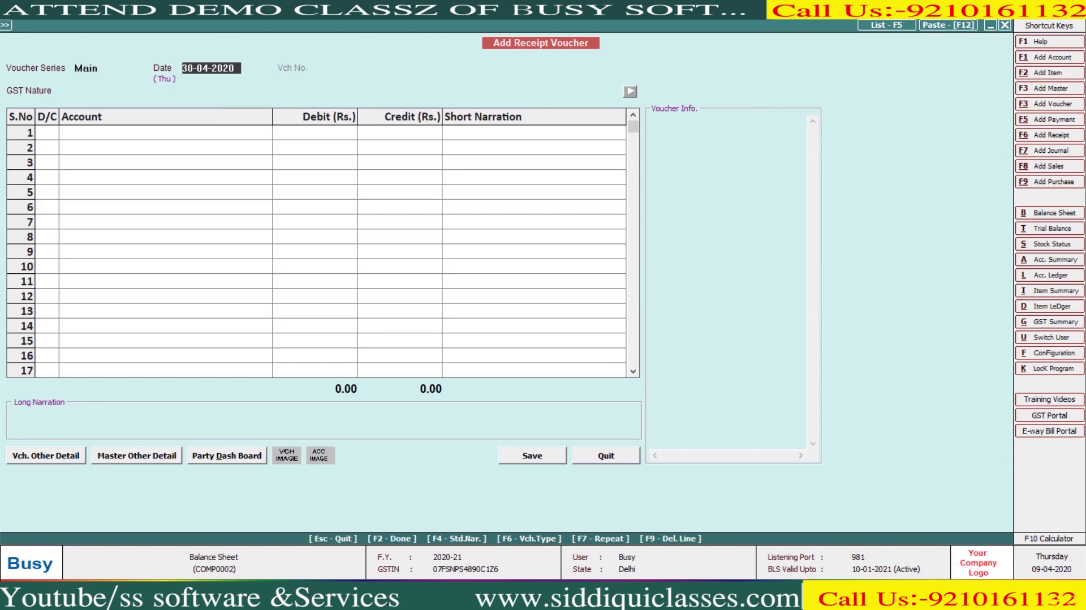
Keep the receipt date 30-04-2020 and credit Khurana Wool Store with Rs. 30,000
key("Return")
key("Return")
type("khu")
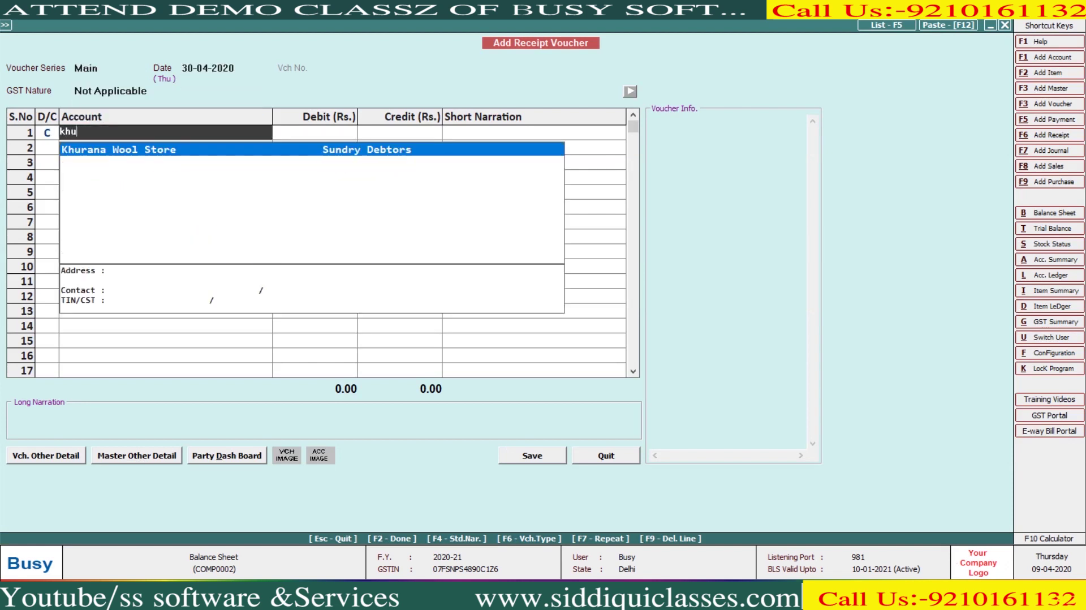
key("Return")
type("30000")
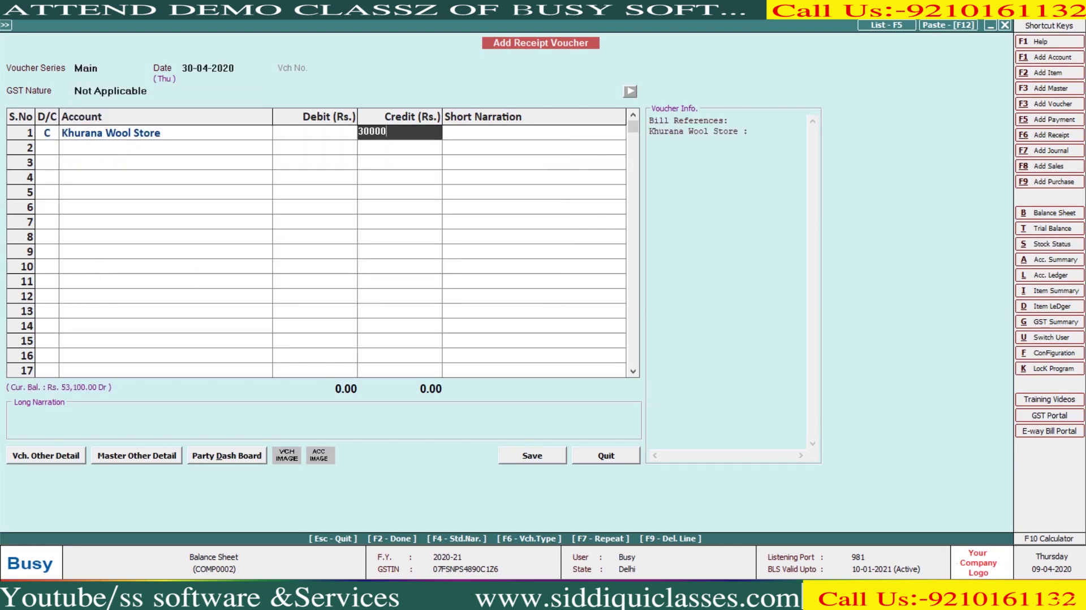
Adjust the full 30,000.00 receipt against bill reference 8/2020-21 in the bill-by-bill details
key("Return")
key("Return")
key("Return")
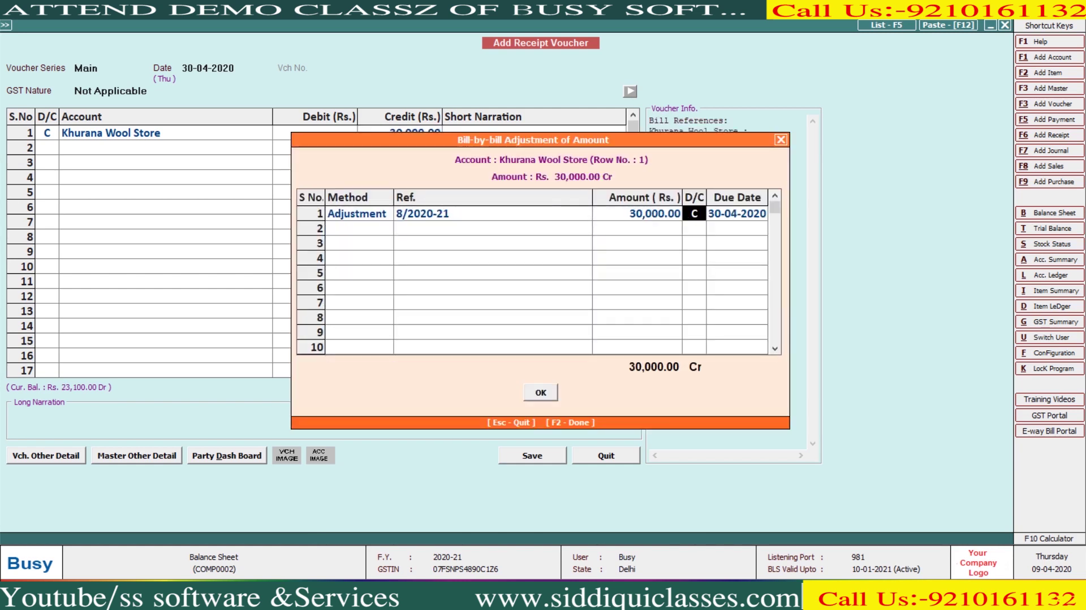
key("Return")
key("Return")
Debit the Cash account with 30,000.00, save the receipt voucher and leave voucher entry
key("Return")
key("Return")
type("cash")
key("Return")
key("Return")
key("Return")
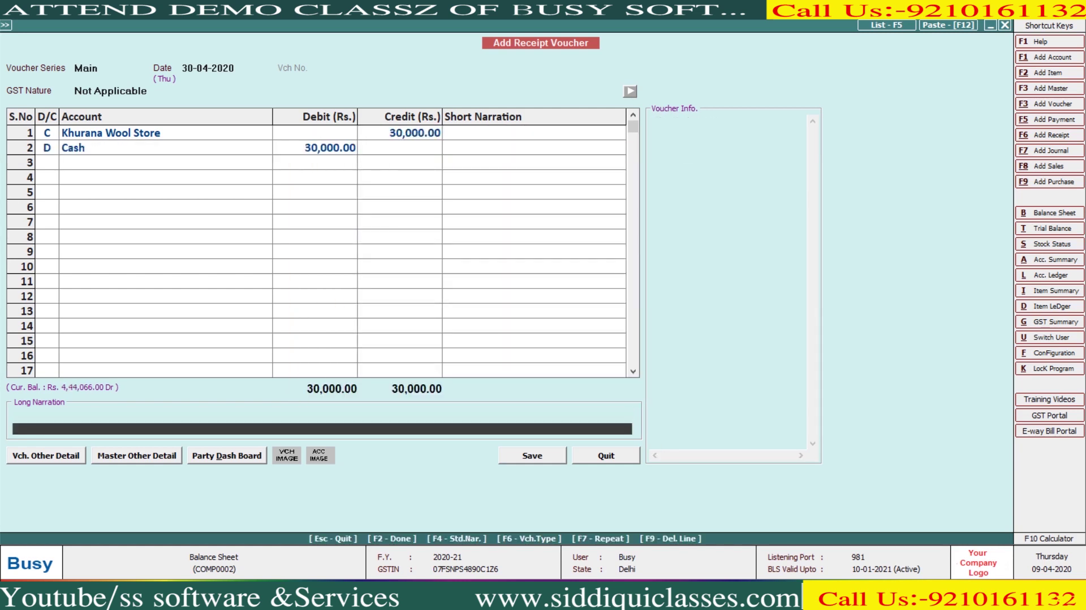
key("F2")
key("Escape")
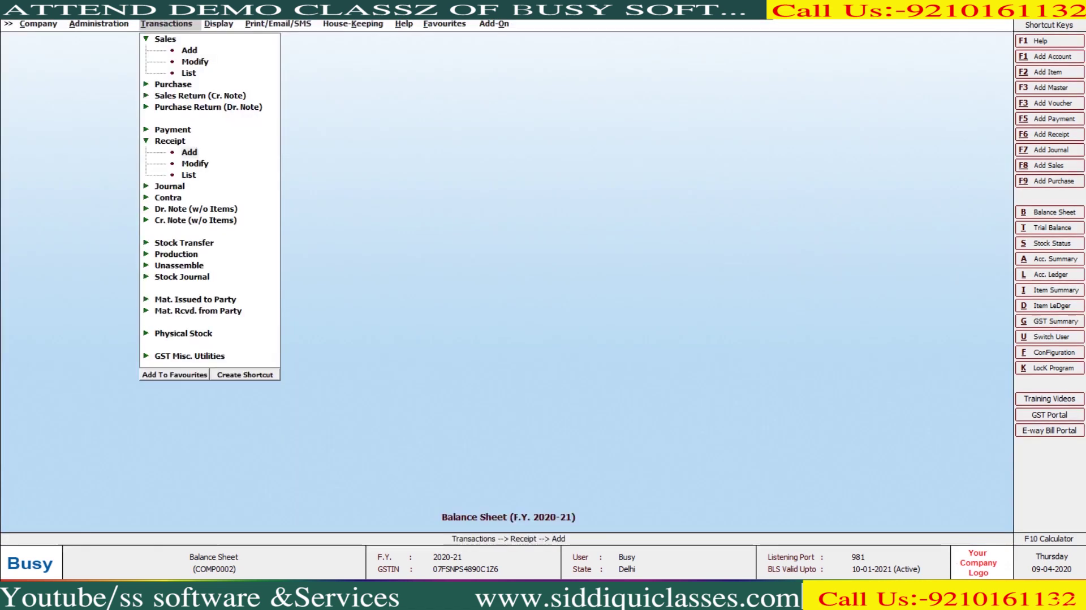
Reopen the Bills Receivable report options for Khurana Wool Store with Due entries
key("Right")
key("Down")
key("Down")
key("Down")
key("Down")
key("Return")
key("Down")
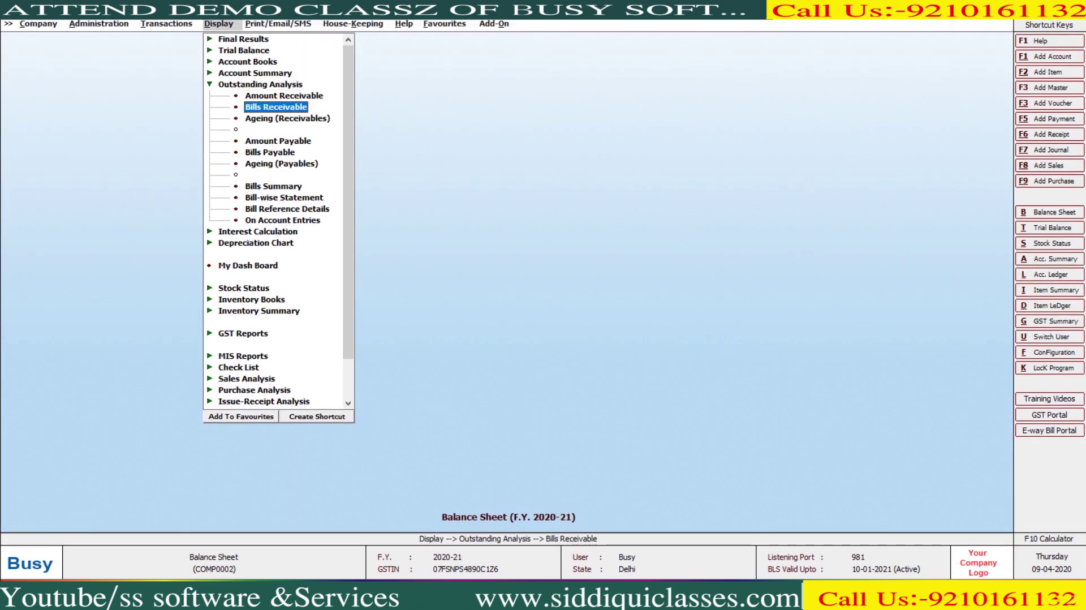
key("Return")
key("Return")
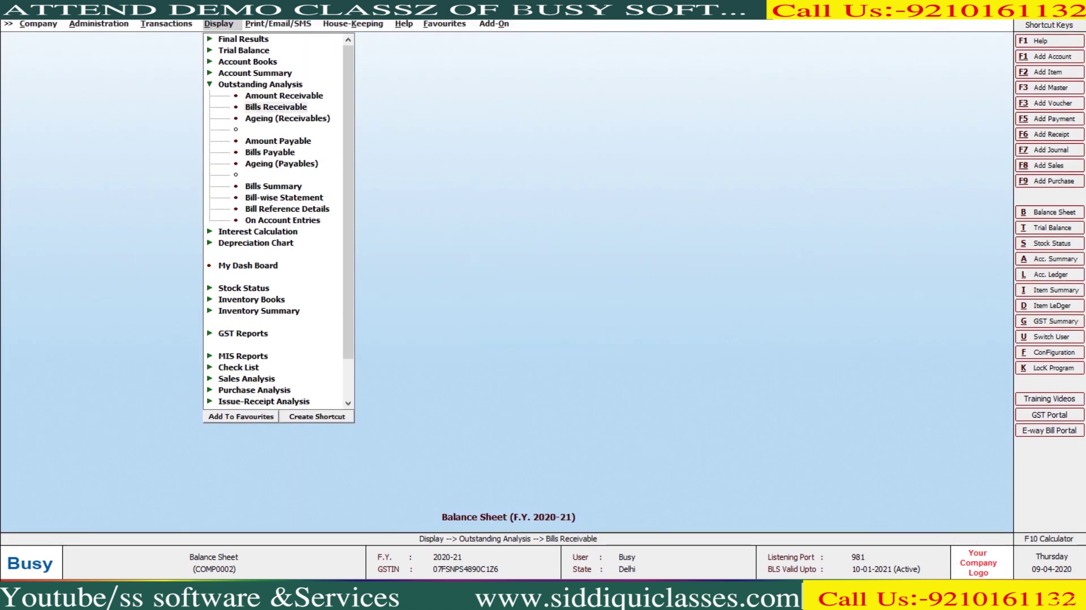
key("Return")
key("Return")
key("Return")
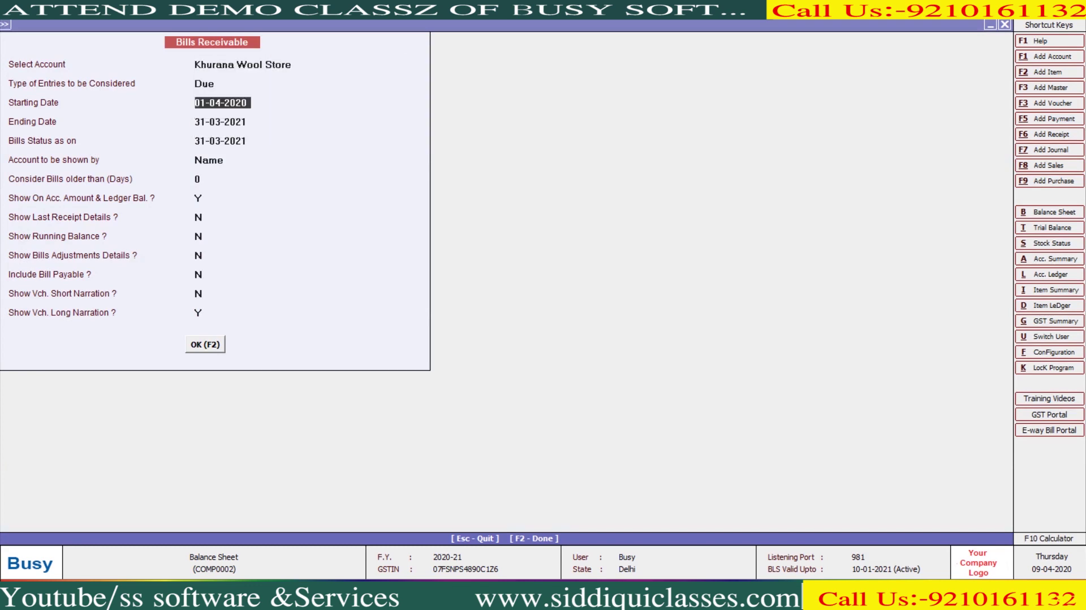
Set the ending date and bills status date to 01-05-2020 and generate the Bills Receivable report
key("F2")
key("Escape")
key("Return")
key("Return")
type("1-5")
key("Return")
type("1-")
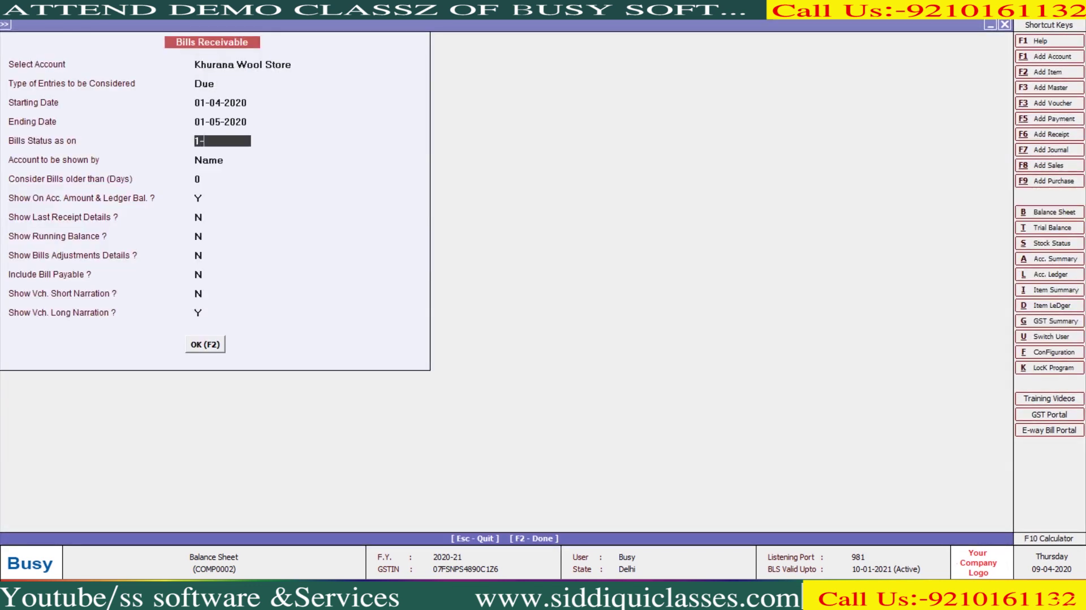
type("5")
key("Return")
key("F2")
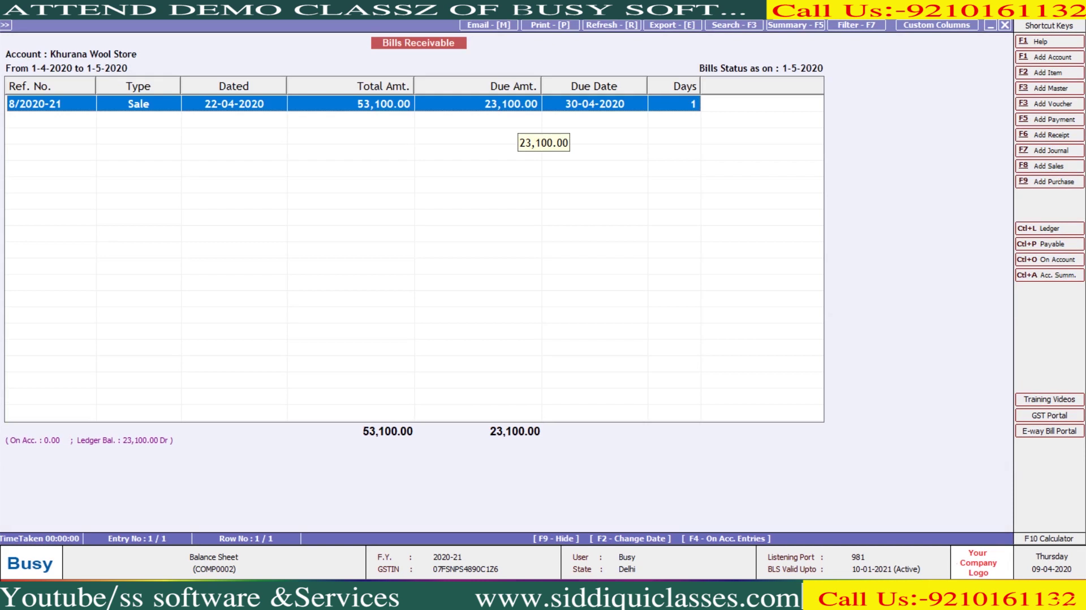
Examine the reference details of bill 8/2020-21, then return to the report options
key("Return")
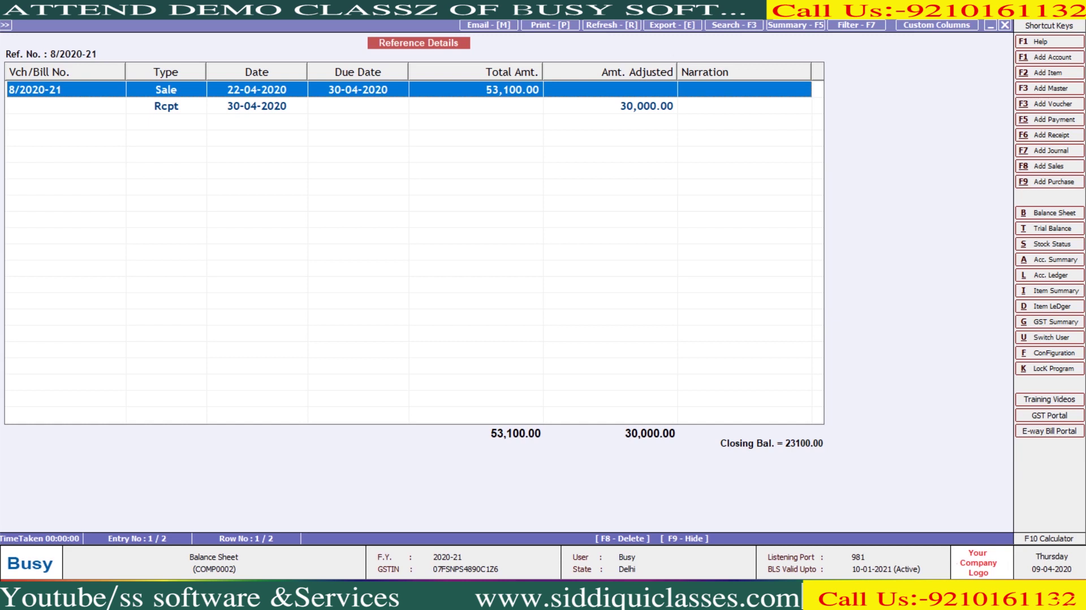
key("Escape")
key("Escape")
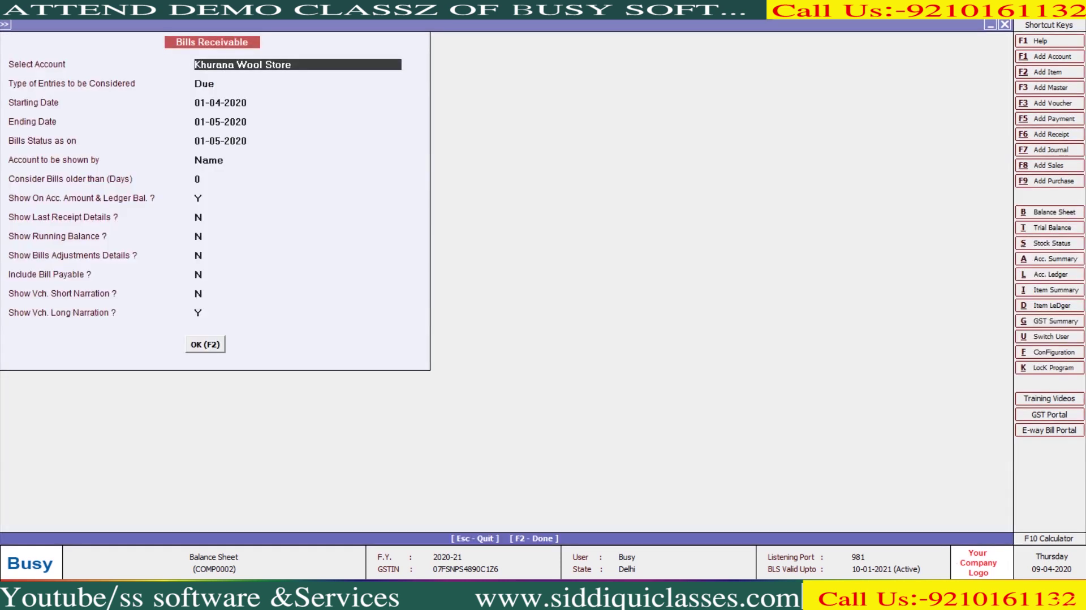
Turn on Show Last Receipt Details, generate the Bills Receivable report for Khurana Wool Store and return to its options
key("Return")
key("Return")
key("Return")
key("Return")
key("Return")
key("Return")
key("Return")
key("Return")
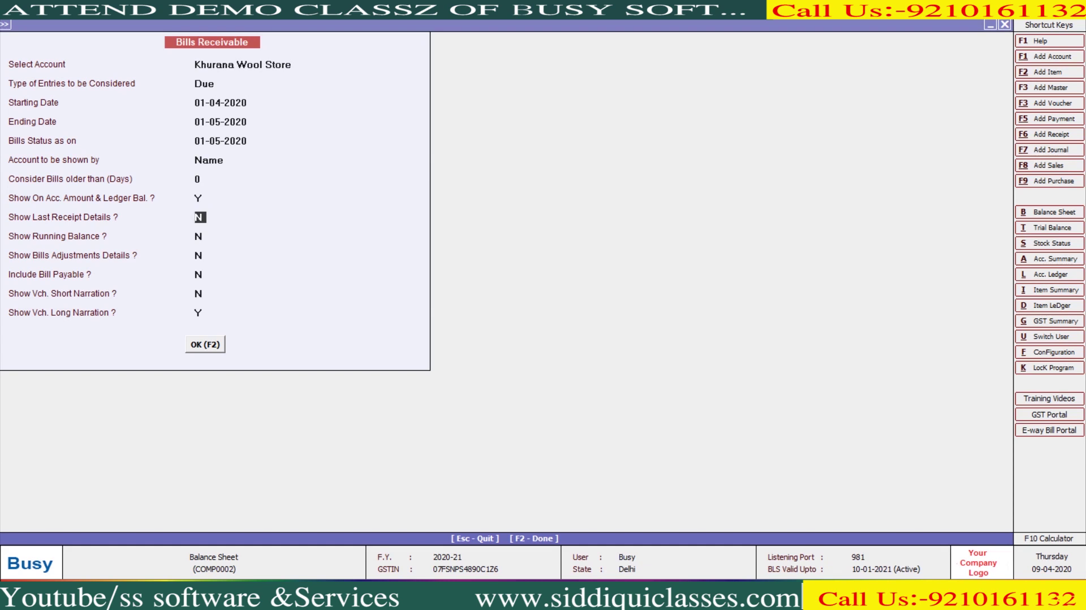
type("y")
key("F2")
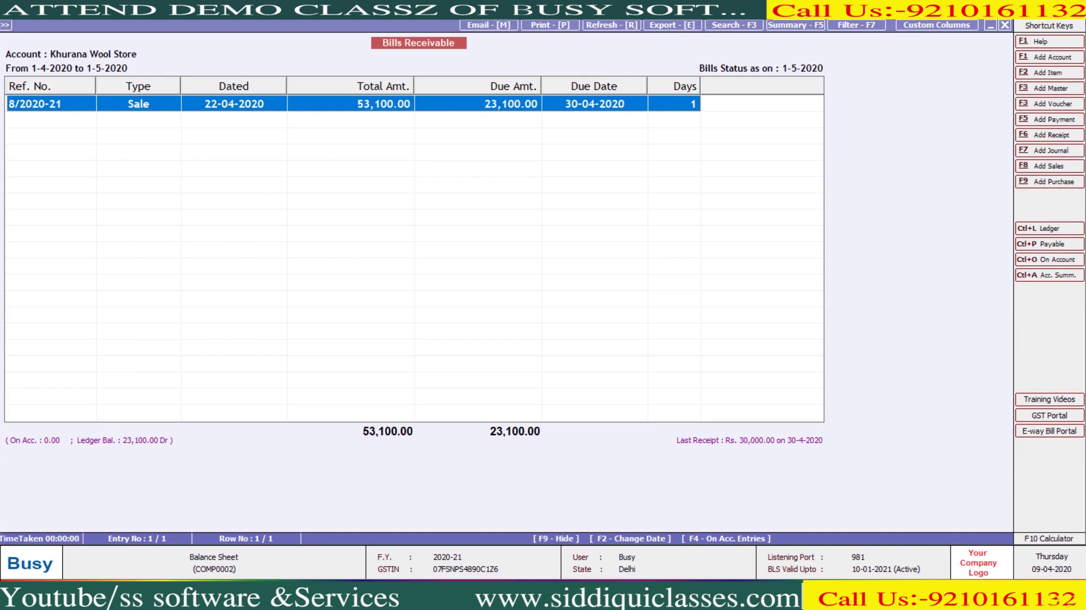
key("Escape")
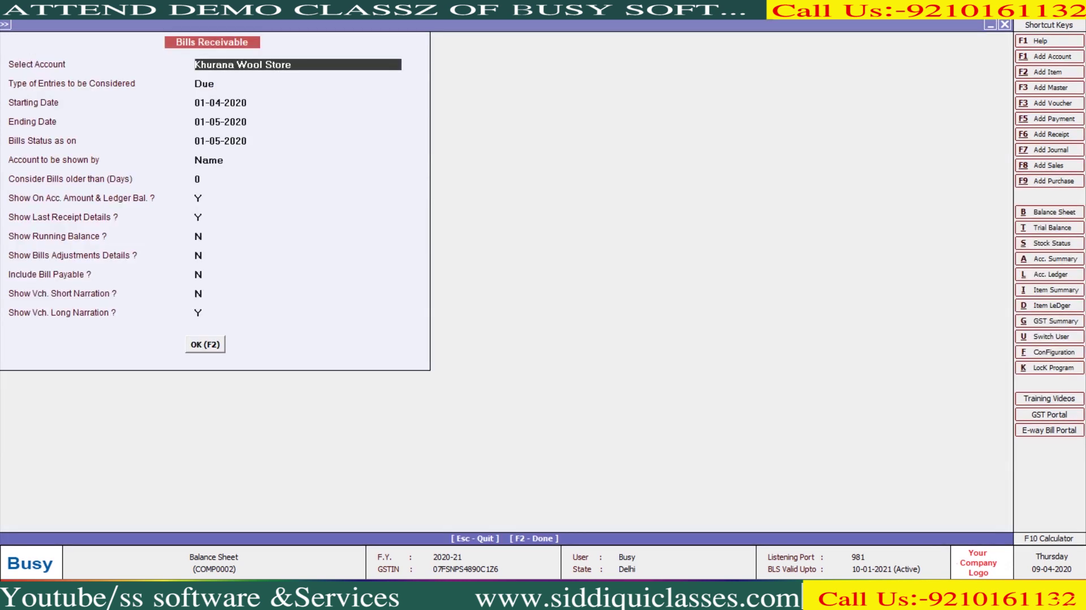
Turn on Show Running Balance, generate the Bills Receivable report again and return to its options
key("Return")
key("Return")
key("Return")
key("Return")
key("Return")
key("Return")
key("Return")
key("Return")
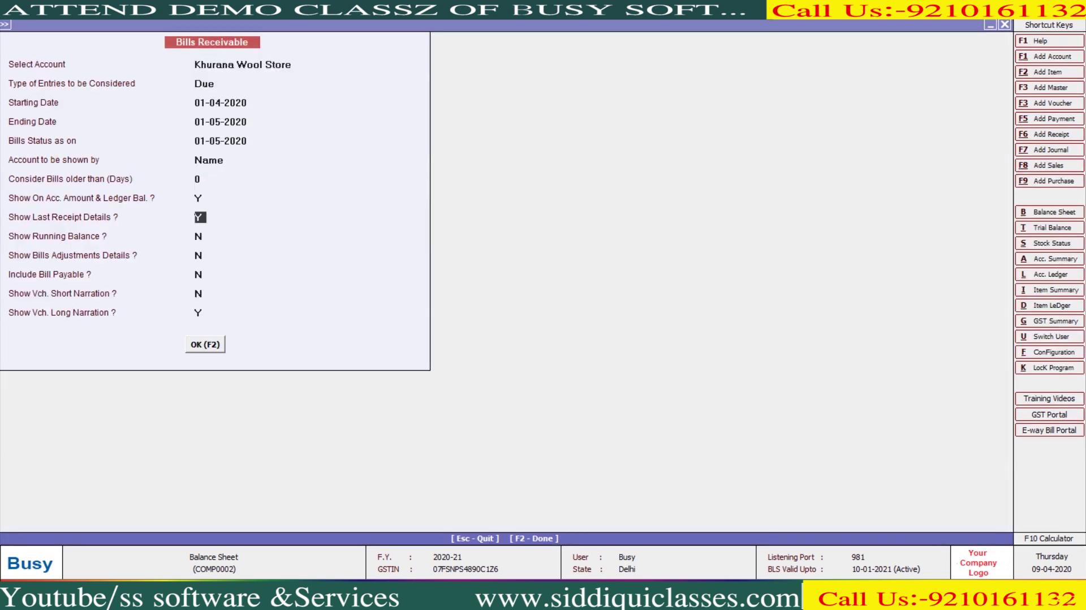
key("Return")
key("y")
key("F2")
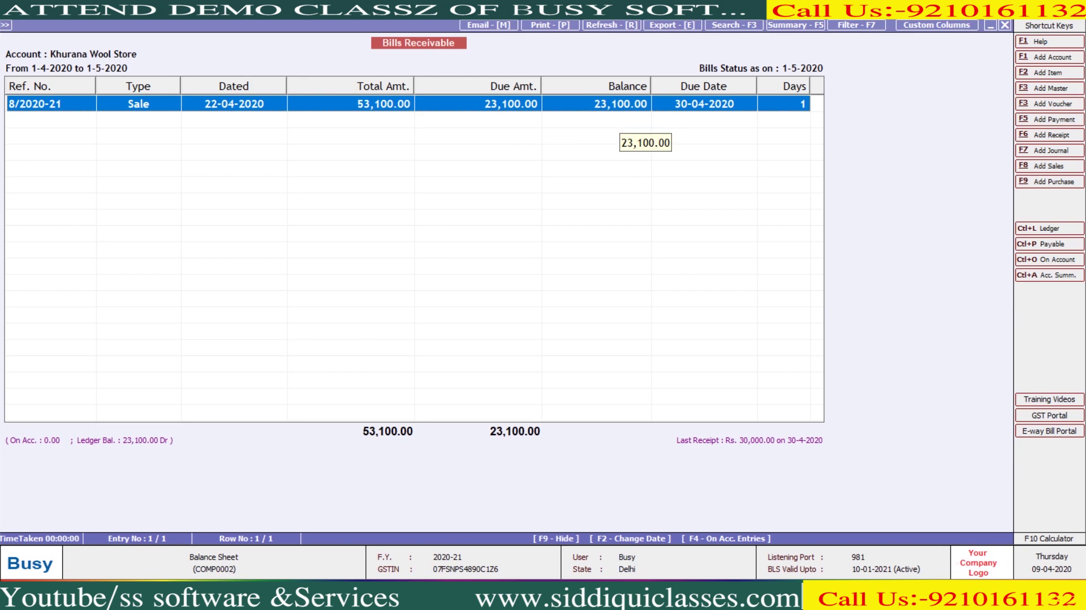
key("Escape")
Turn on Show Bills Adjustments Details, generate the report and examine the adjustment columns through Adj. Amt
key("Return")
key("Return")
key("Return")
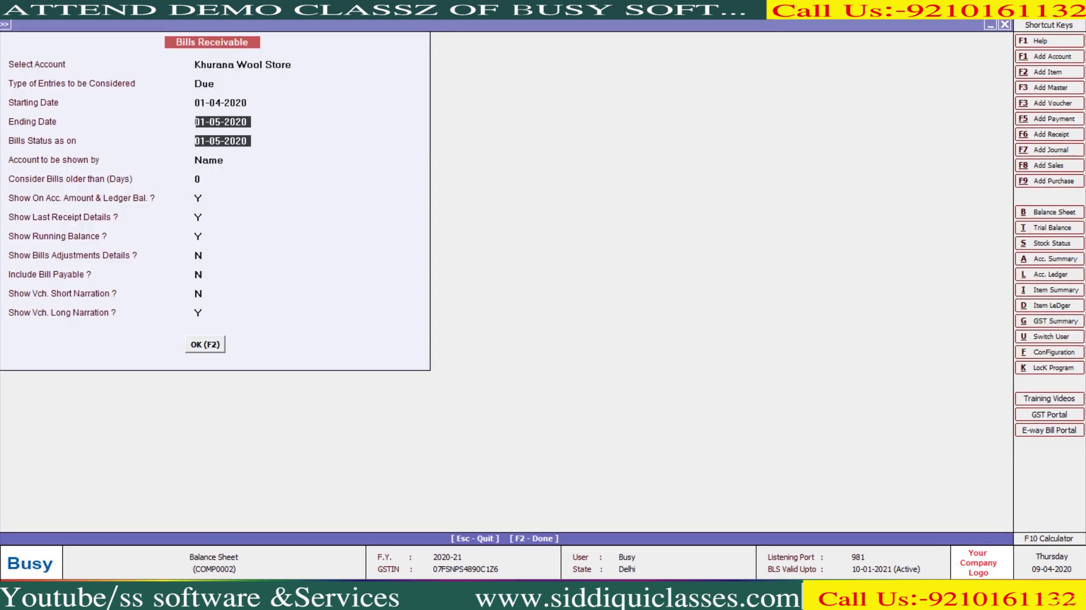
key("Return")
key("Return")
key("Return")
key("Return")
key("Return")
key("Return")
type("Y")
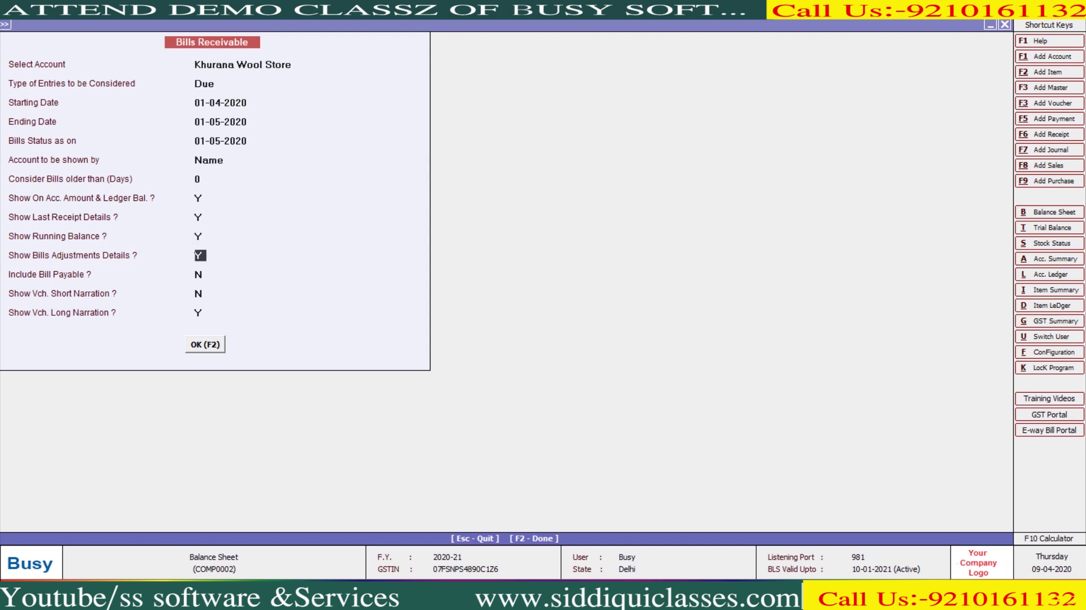
key("F2")
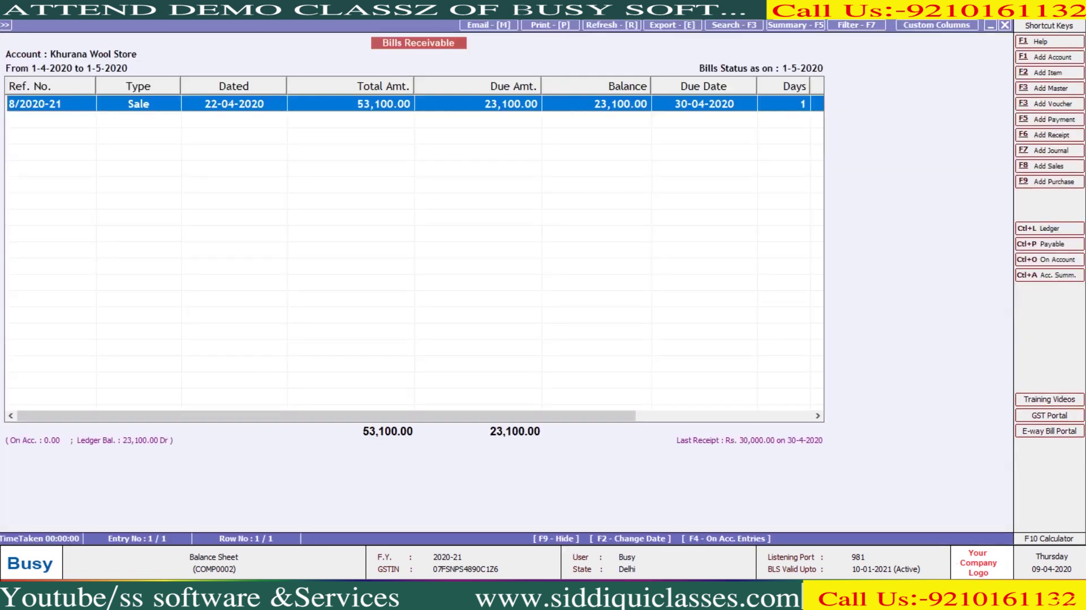
key("Right")
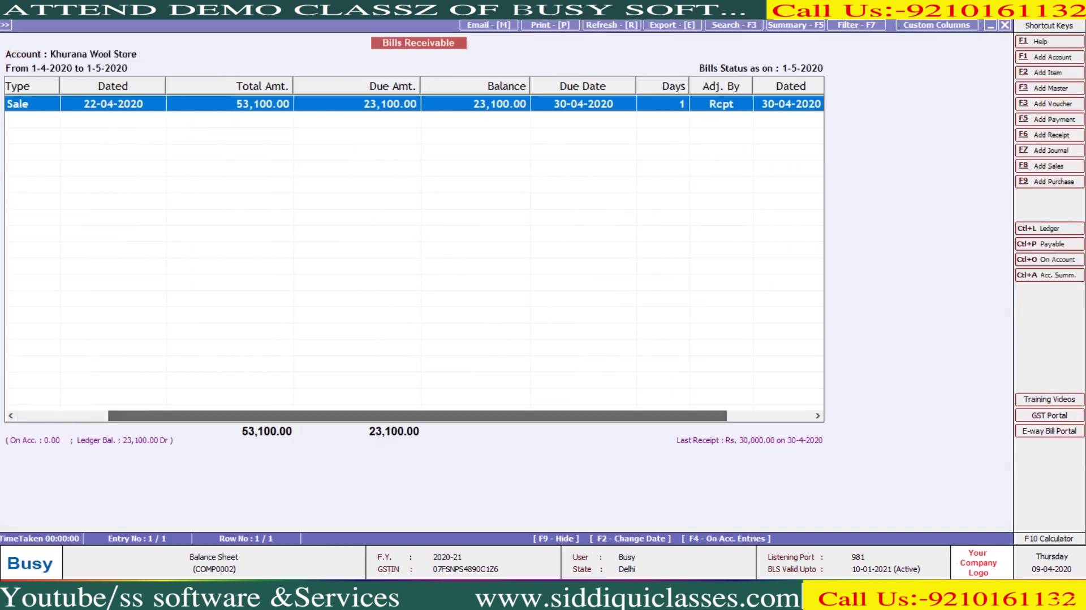
key("Right")
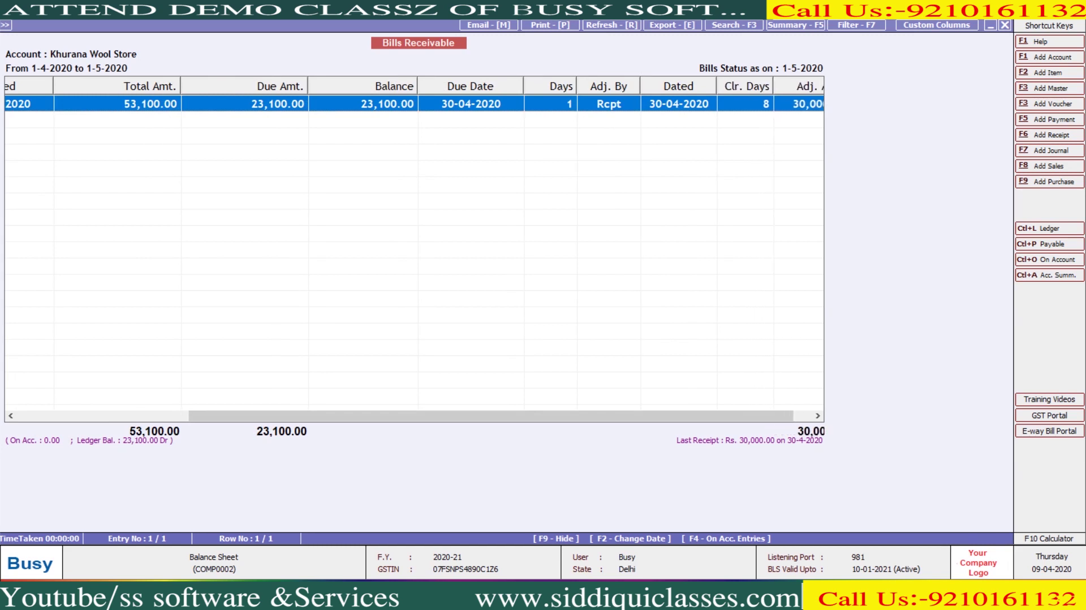
key("Right")
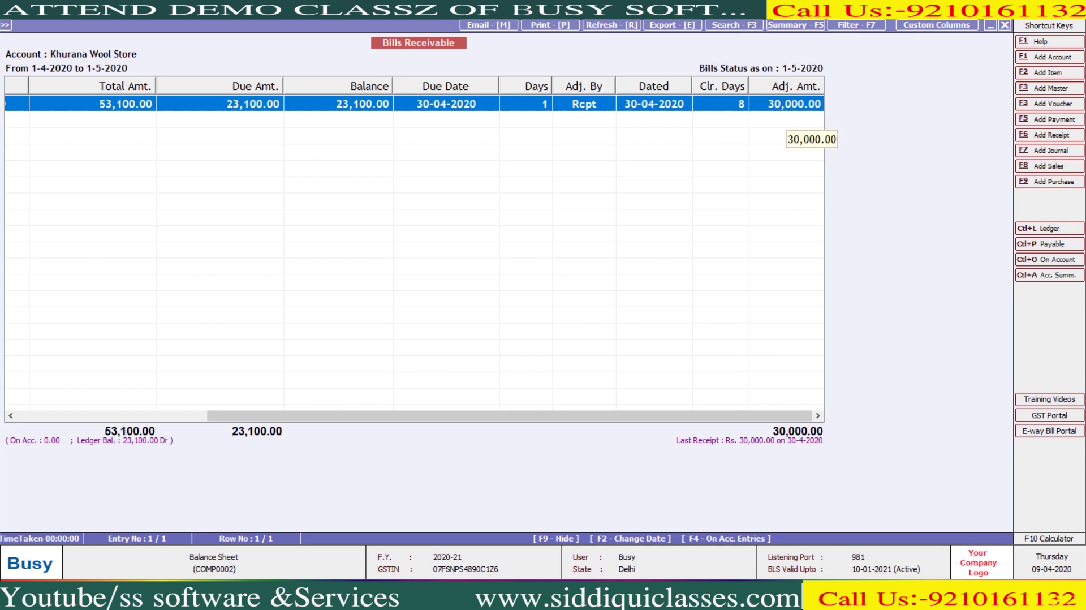
key("Escape")
Set Include Bill Payable to Y, generate the Bills Receivable report and review its columns before returning to the options
key("Return")
key("Return")
key("Return")
key("Return")
key("Return")
key("Return")
key("Return")
key("Return")
key("Return")
key("Return")
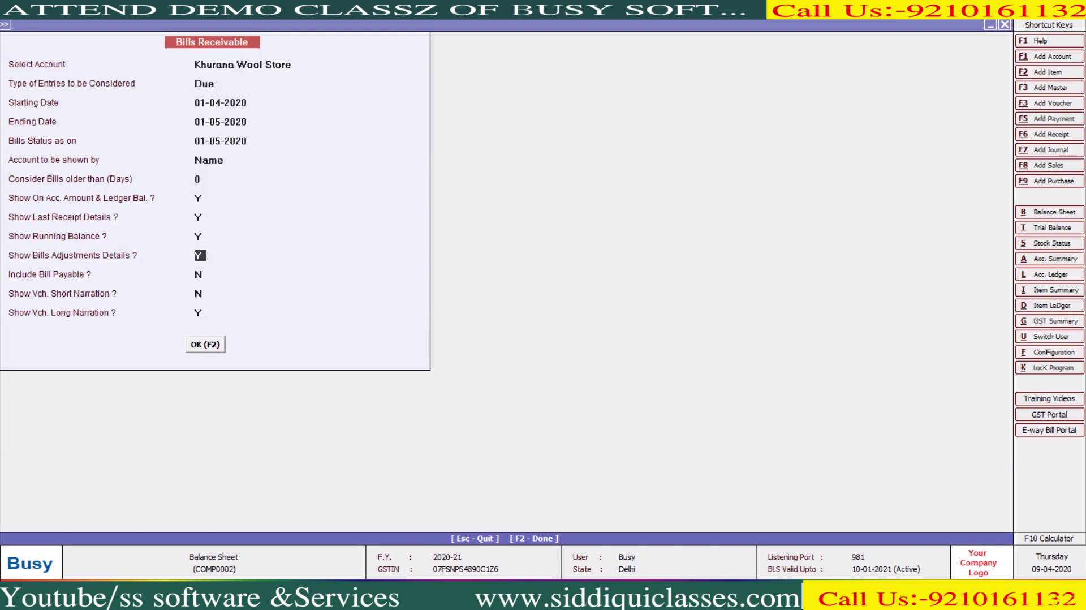
key("Return")
type("Y")
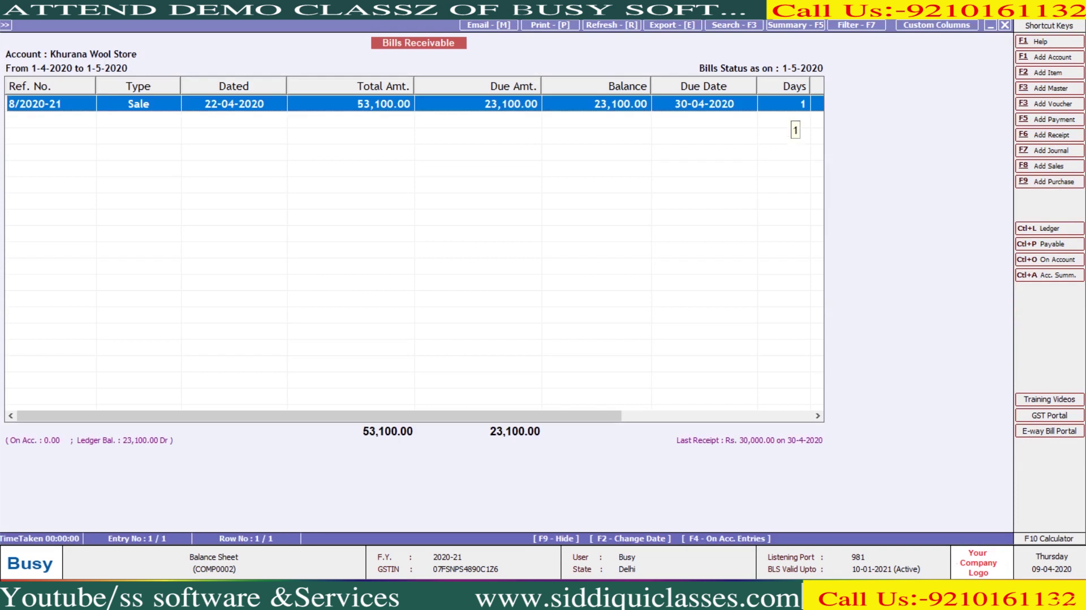
scroll(414, 249, "right", 5)
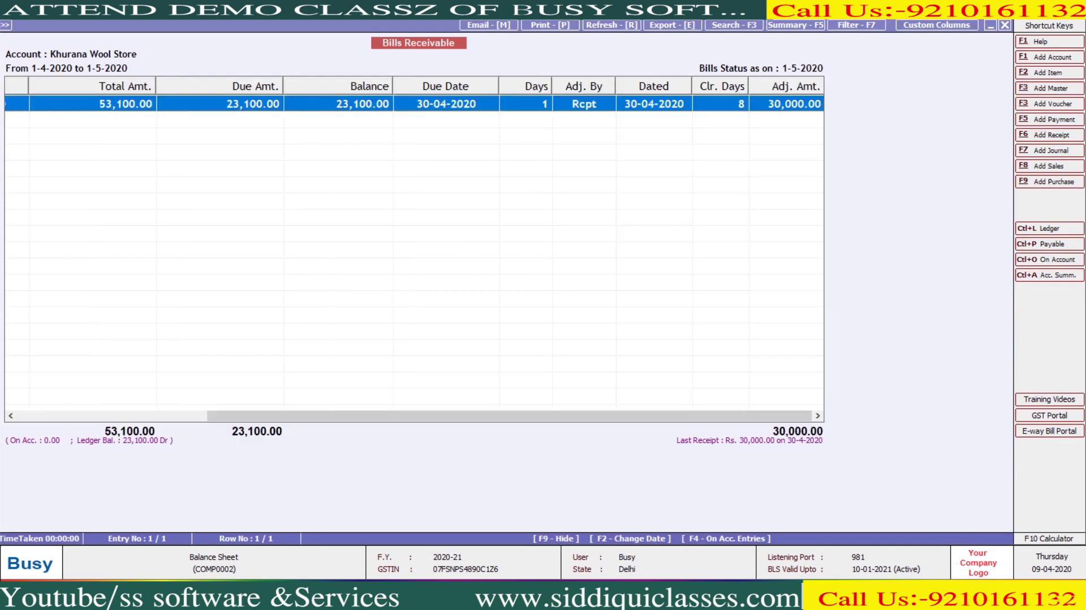
key("Escape")
Set Show Vch. Short Narration to Y, generate the Bills Receivable report and return to its options
key("Return")
key("Return")
key("Return")
key("Return")
key("Return")
key("Return")
key("Return")
key("Return")
key("Return")
key("Return")
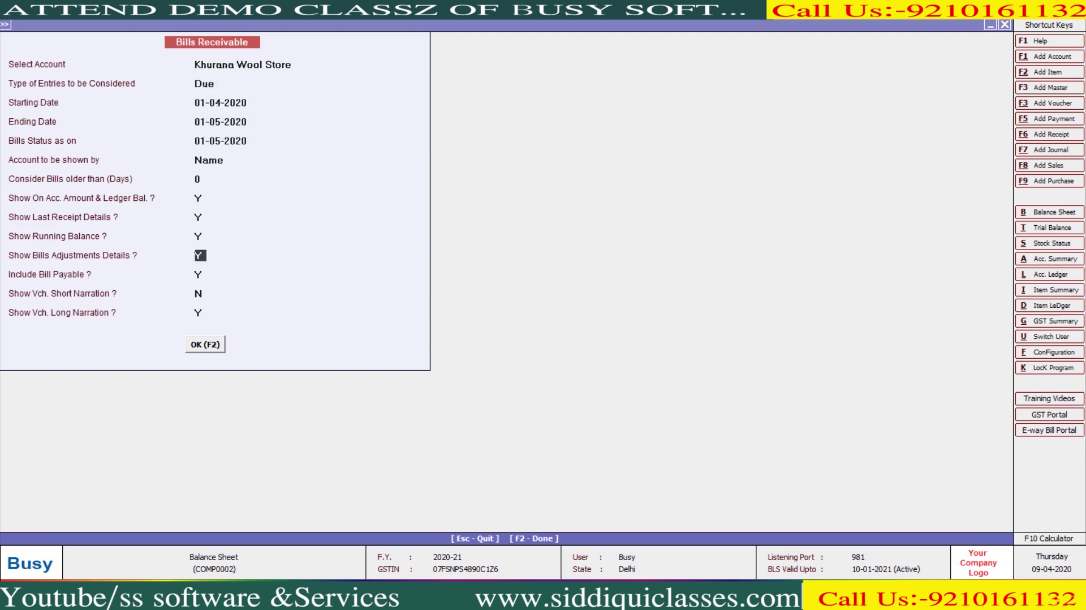
key("Return")
key("Return")
key("Return")
key("Return")
key("Return")
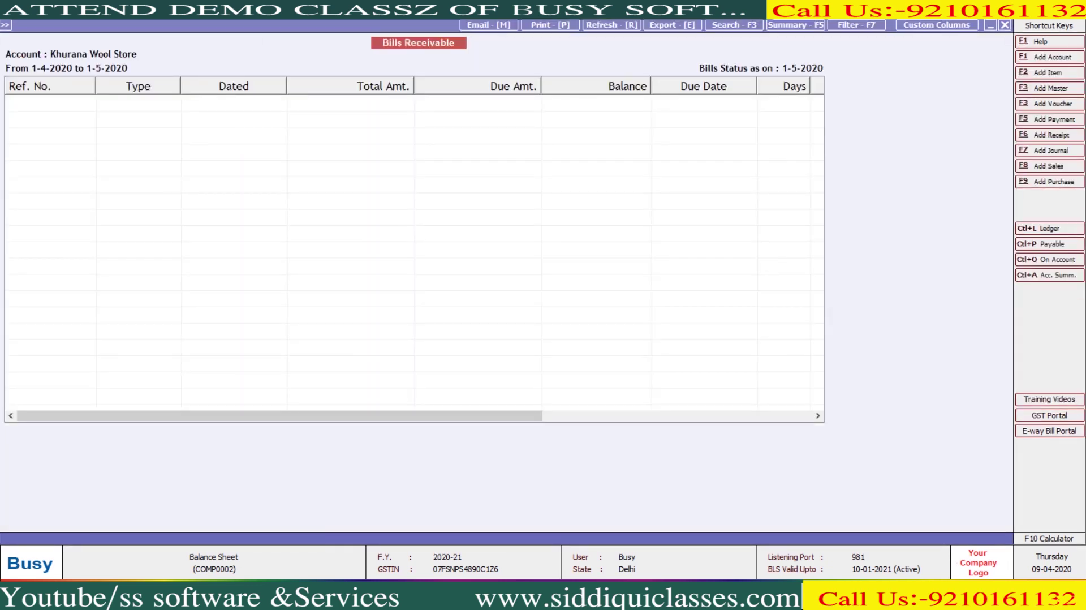
key("Escape")
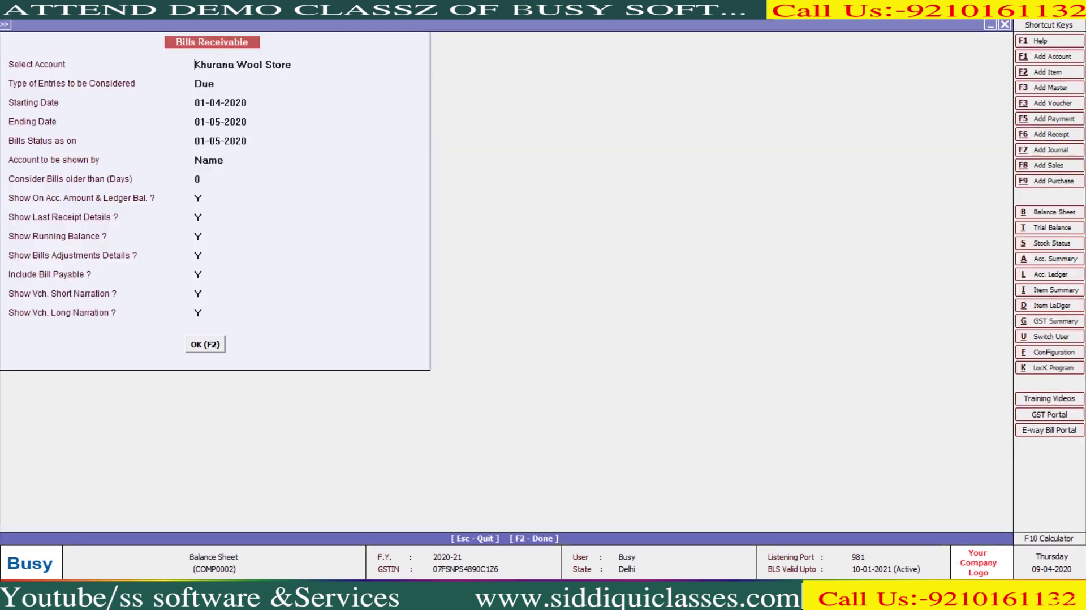
Change the type of entries to All(Including Cleared) and generate the Bills Receivable report
key("Return")
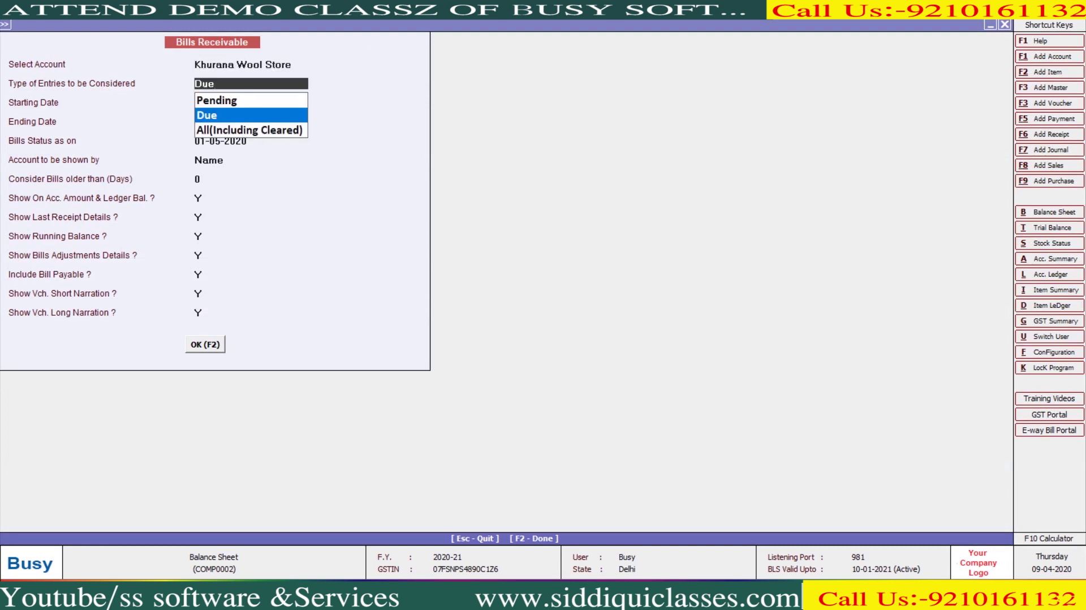
key("Down")
key("Return")
key("F2")
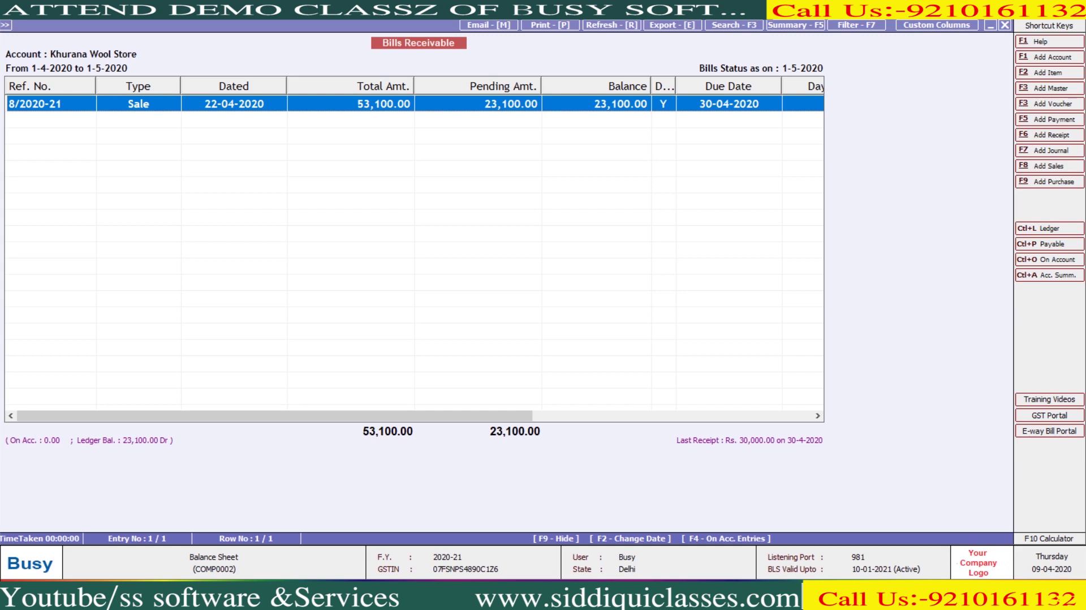
Widen the Due column to show its full heading, review the remaining columns and leave the Bills Receivable report
left_click_drag(676, 86, 692, 86)
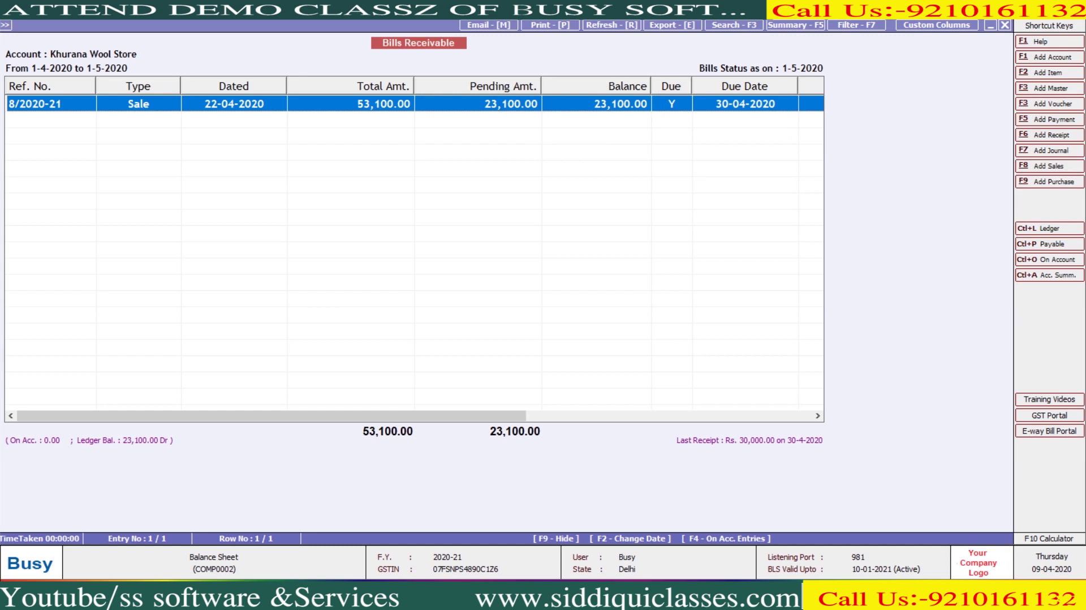
left_click_drag(271, 415, 557, 415)
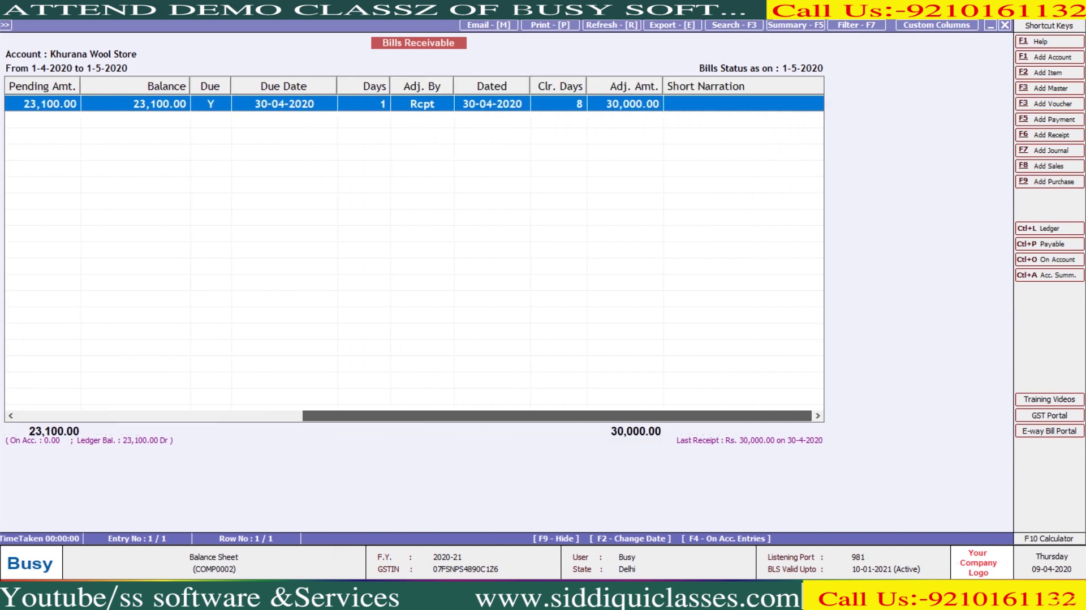
key("Escape")
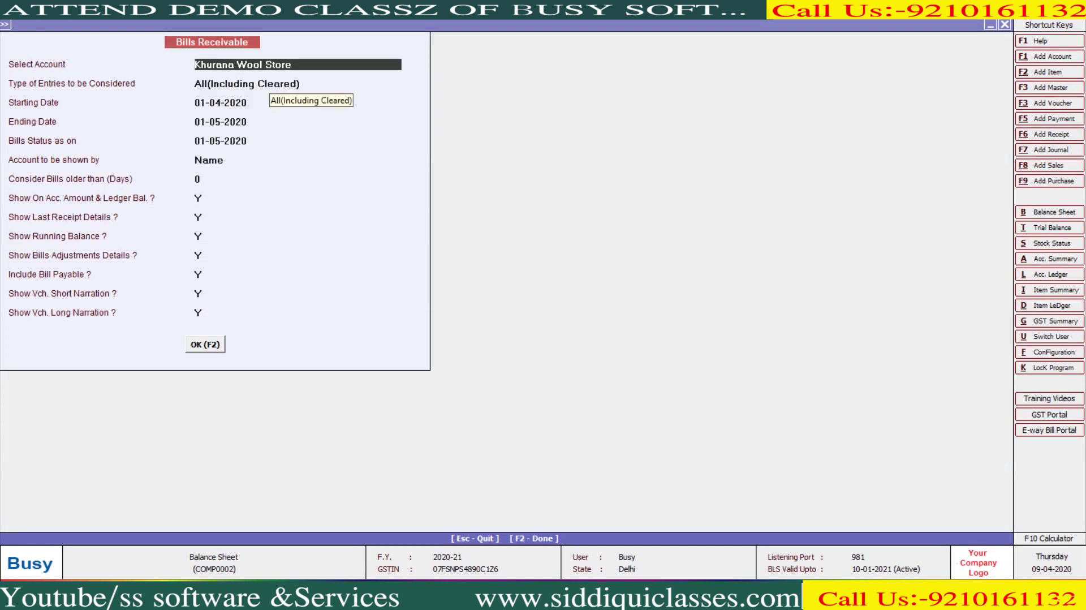
key("F2")
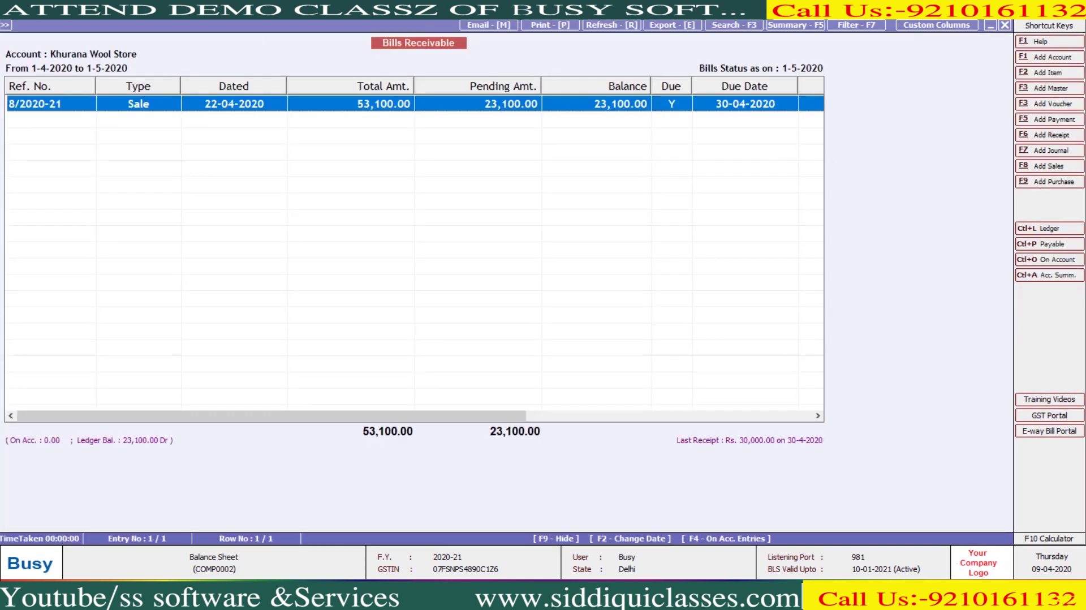
key("Escape")
key("Escape")
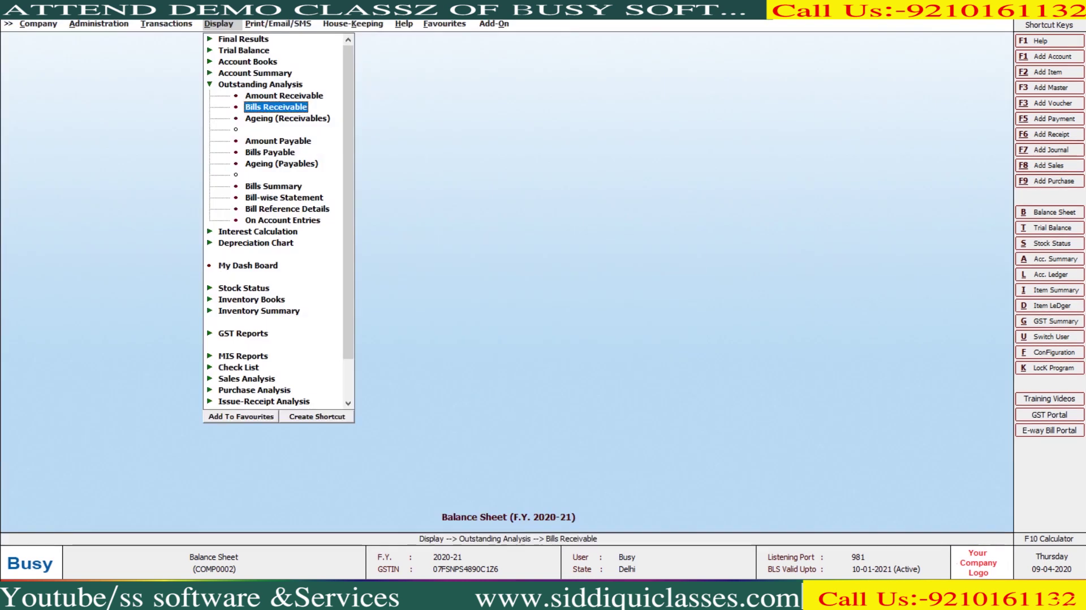
Generate the Ageing (Receivables) report for the single account Khurana Wool Store, review it and close it
key("Down")
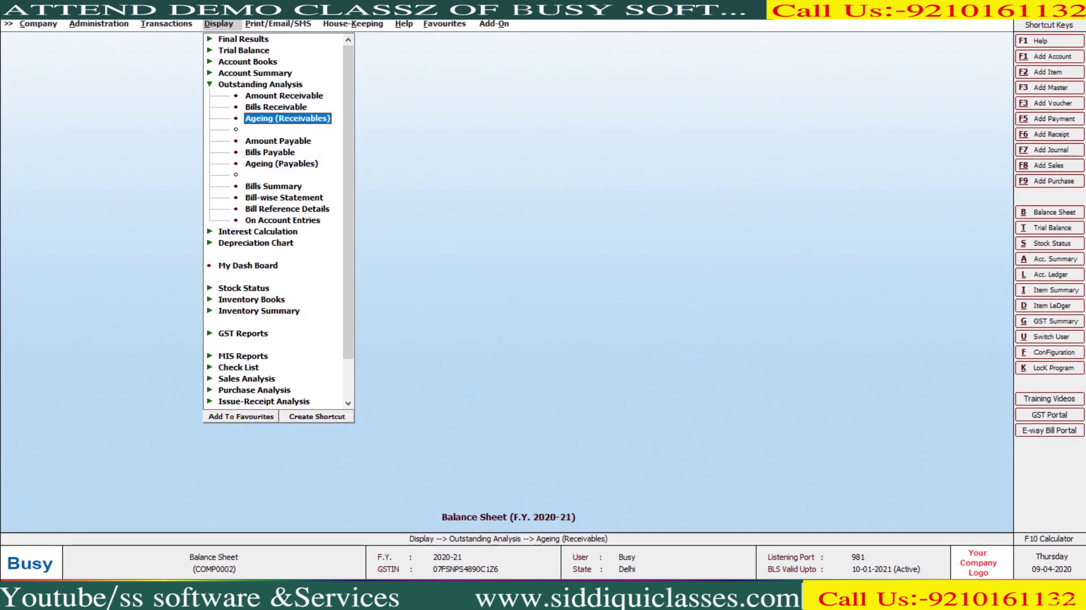
key("Return")
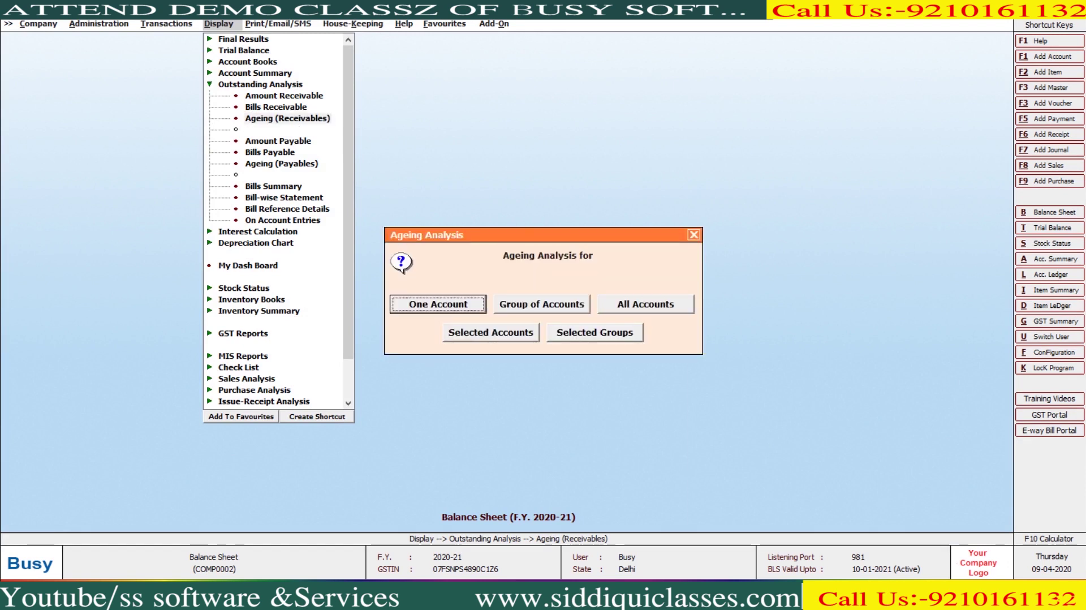
key("Escape")
key("Return")
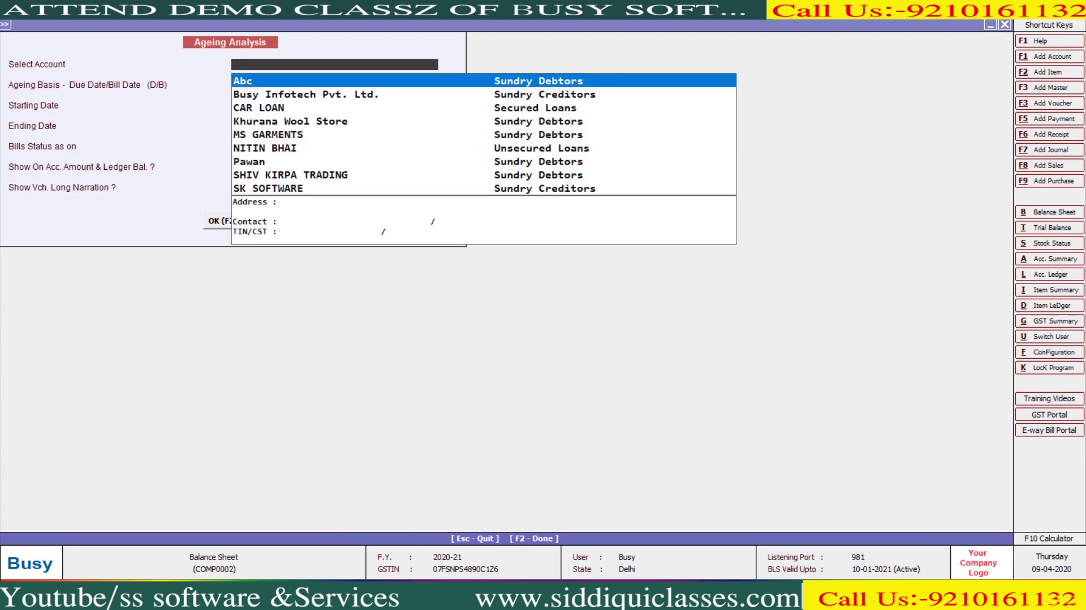
type("khu")
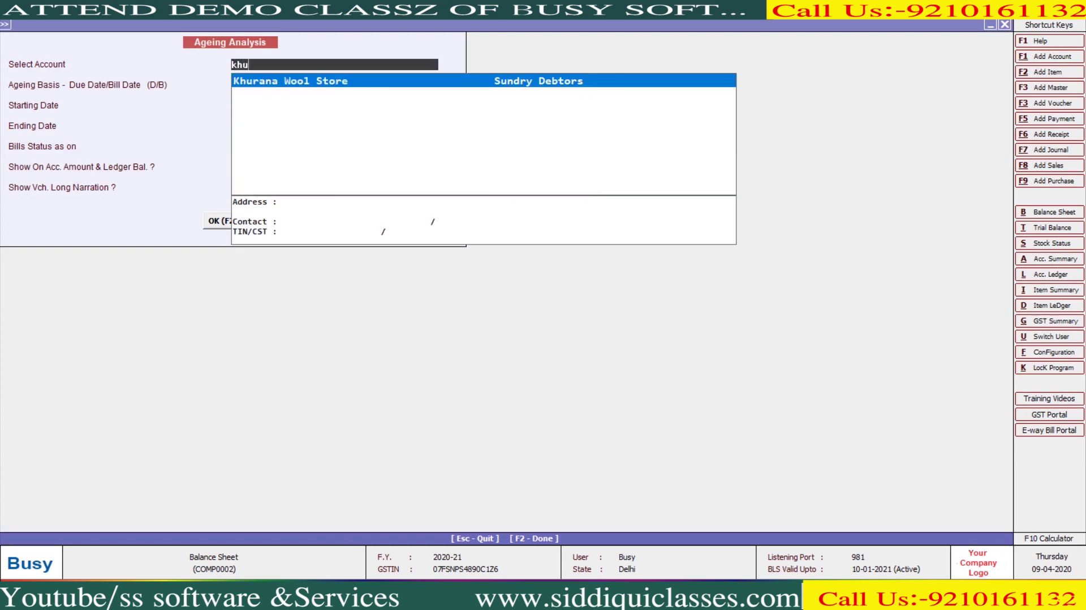
key("Return")
key("F2")
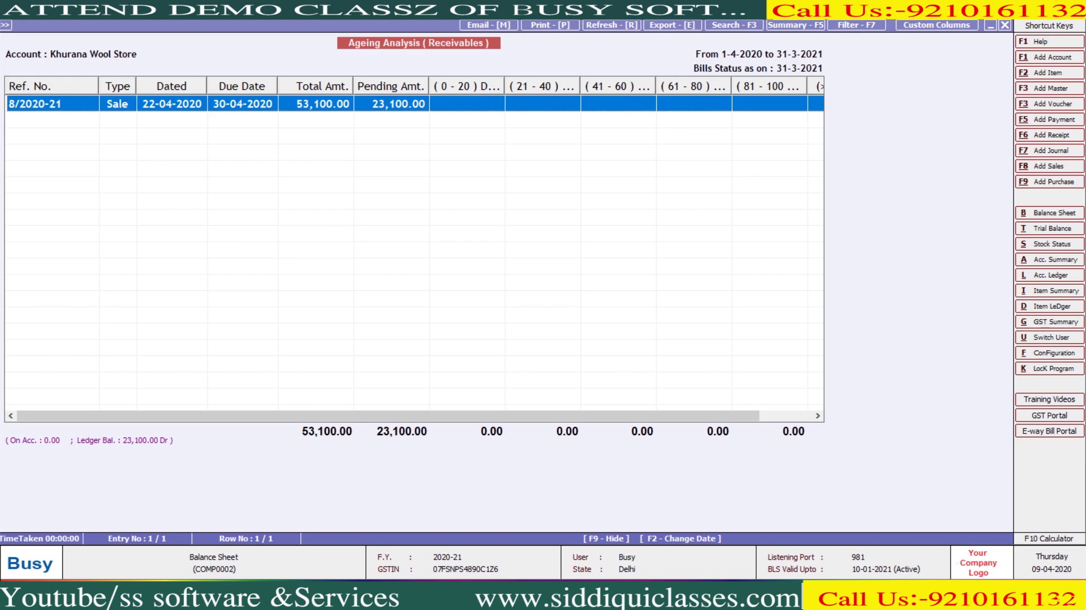
key("Escape")
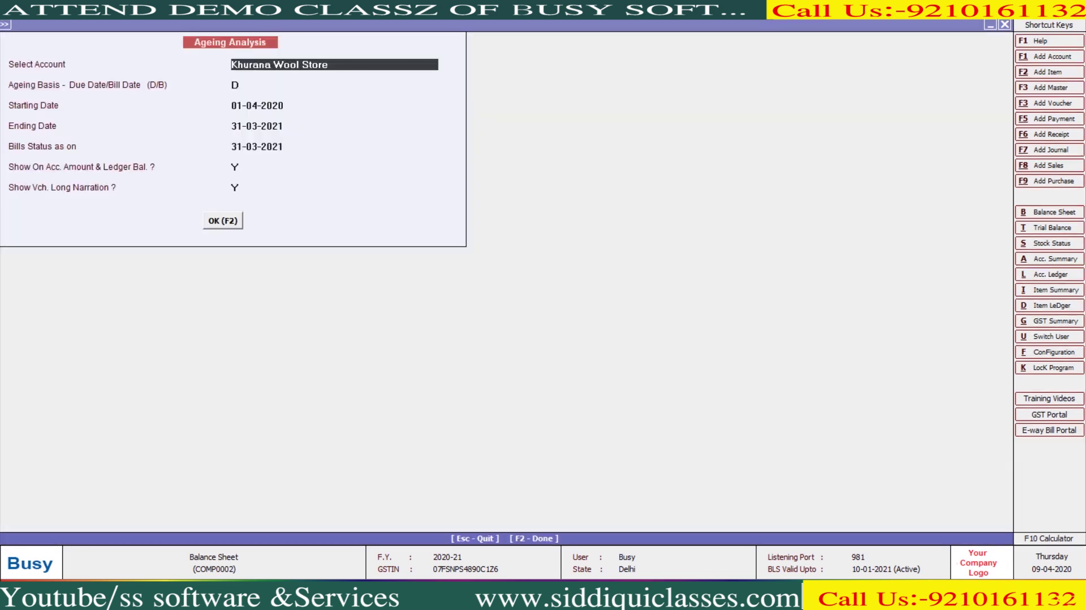
key("Escape")
key("Escape")
Generate the Amount Payable report for all accounts as of 31-03-2021, review it and close it
key("Down")
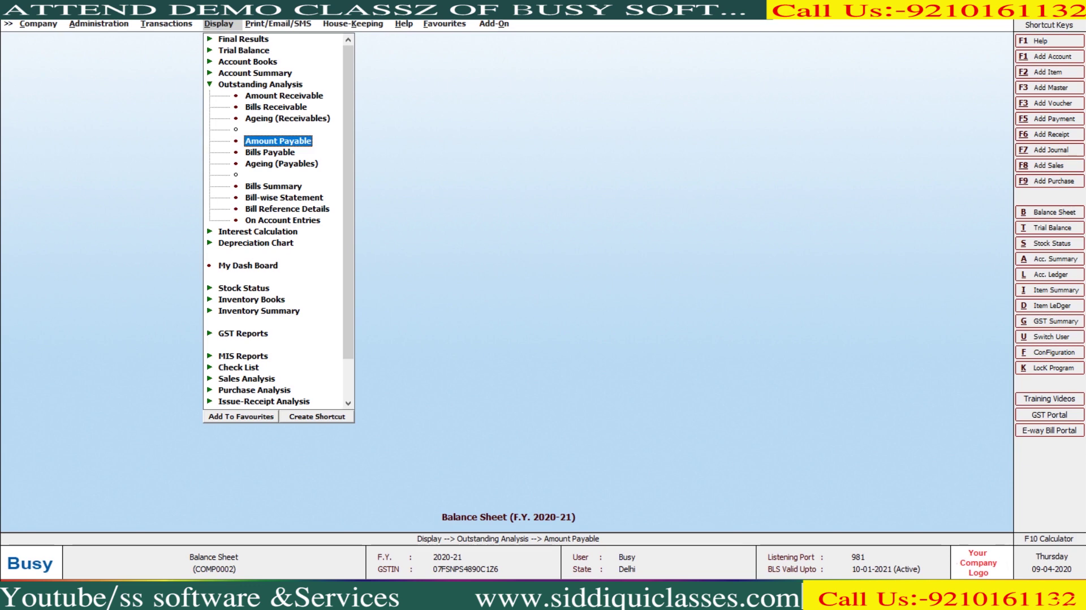
key("Return")
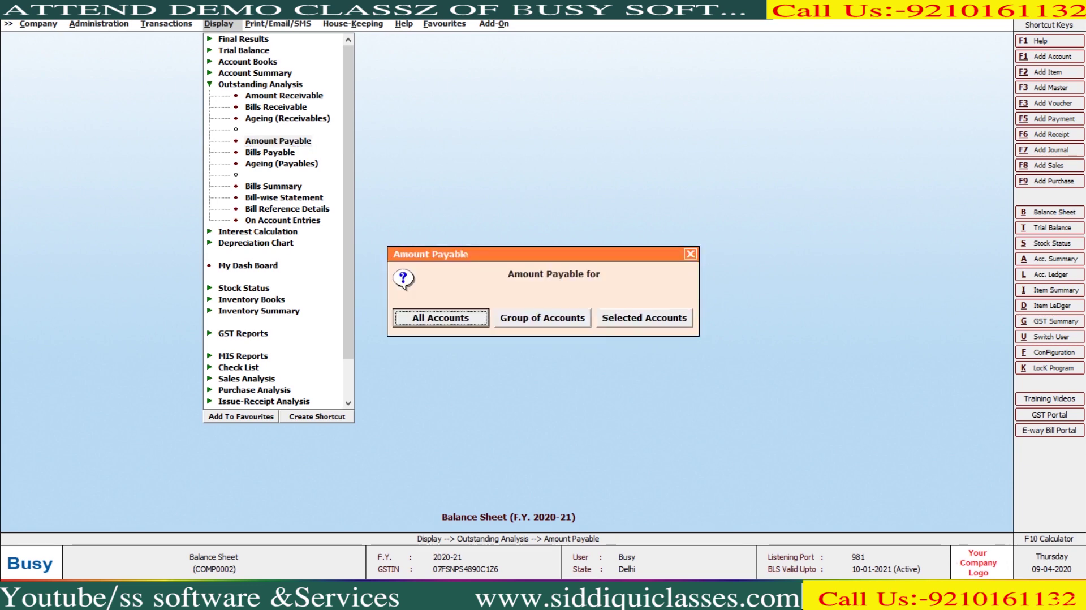
key("Return")
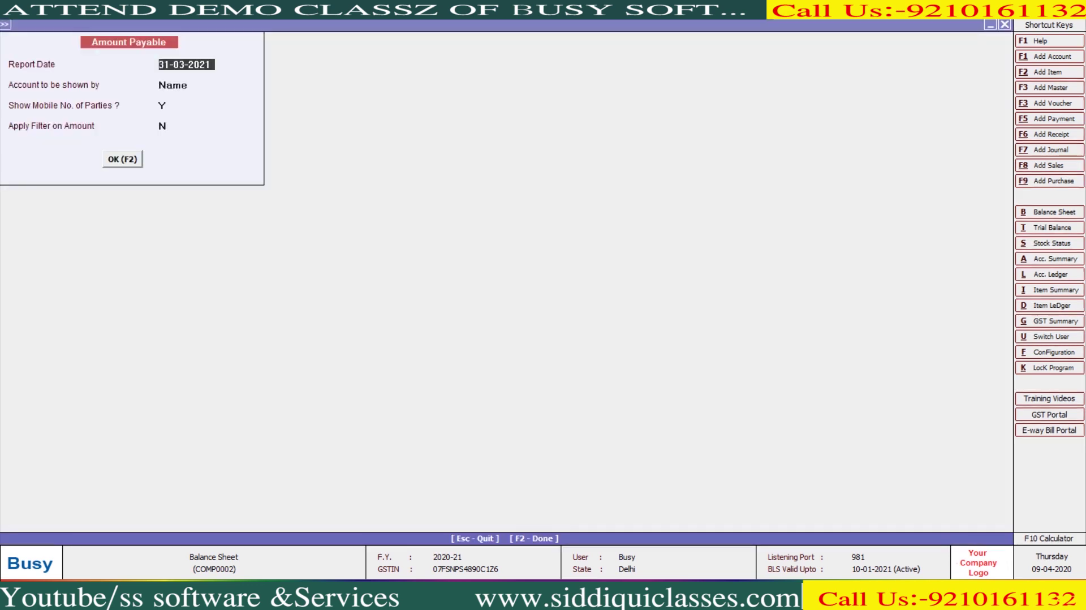
key("F2")
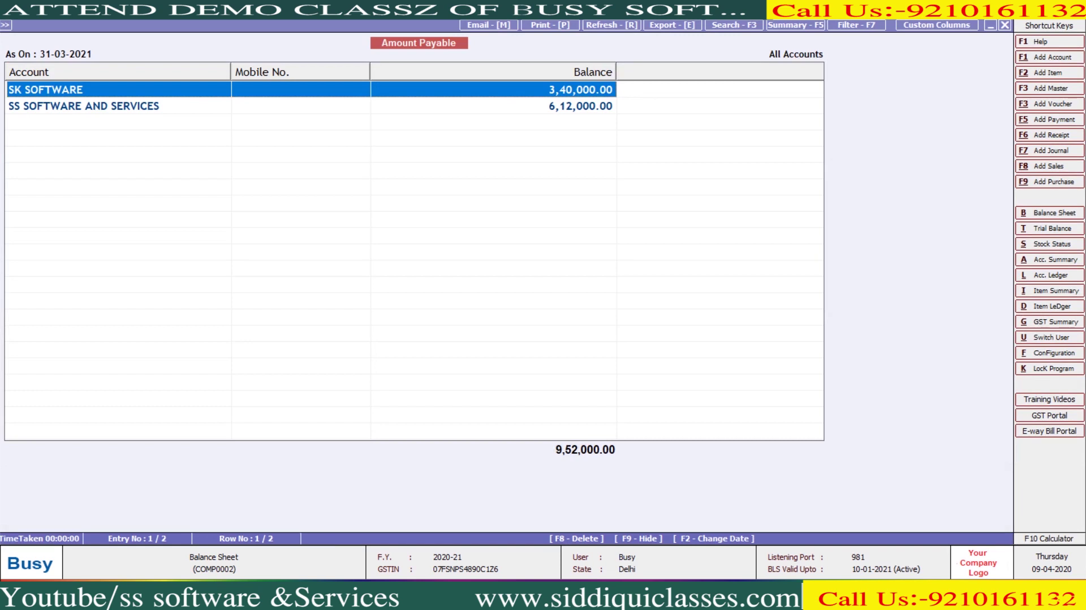
key("Escape")
key("Escape")
key("Escape")
key("Down")
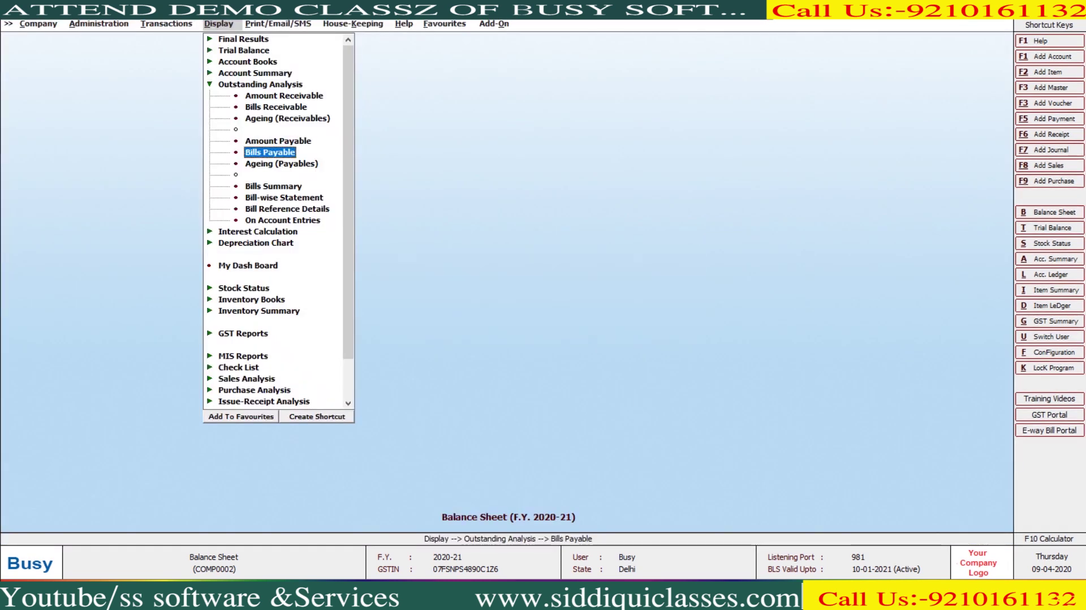
key("Down")
key("Up")
key("Up")
key("Up")
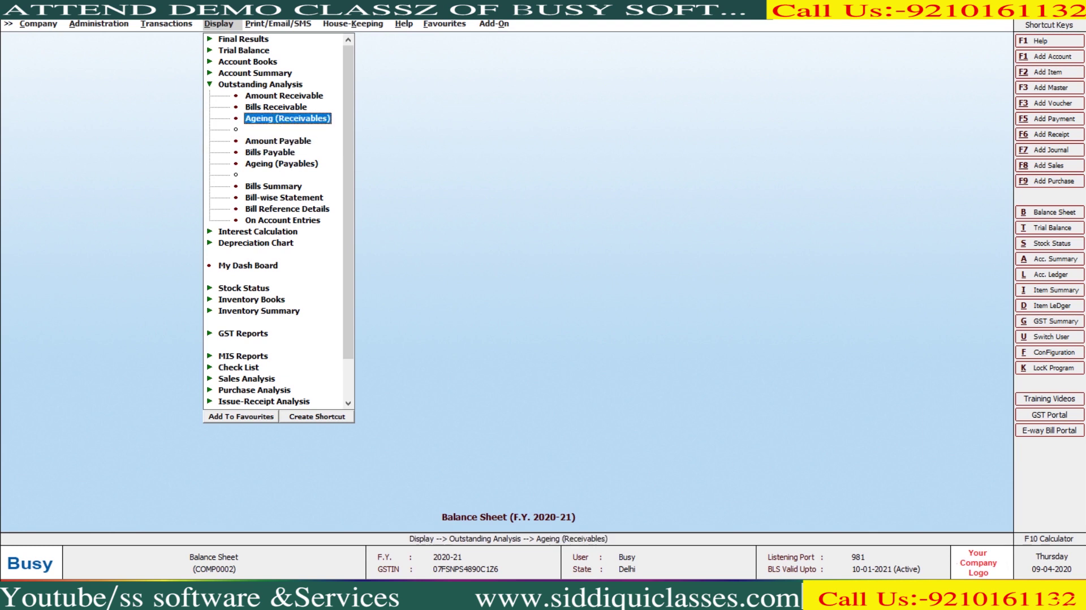
Generate the Bills Summary report for the single account Khurana Wool Store, review it and close it
key("Down")
key("Down")
key("Down")
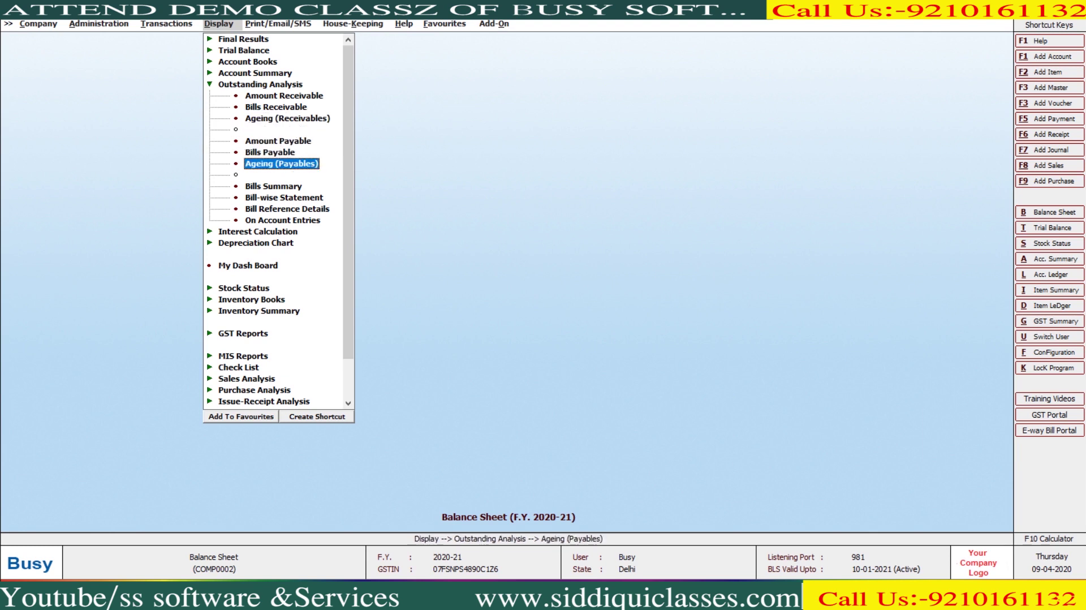
key("Down")
key("Return")
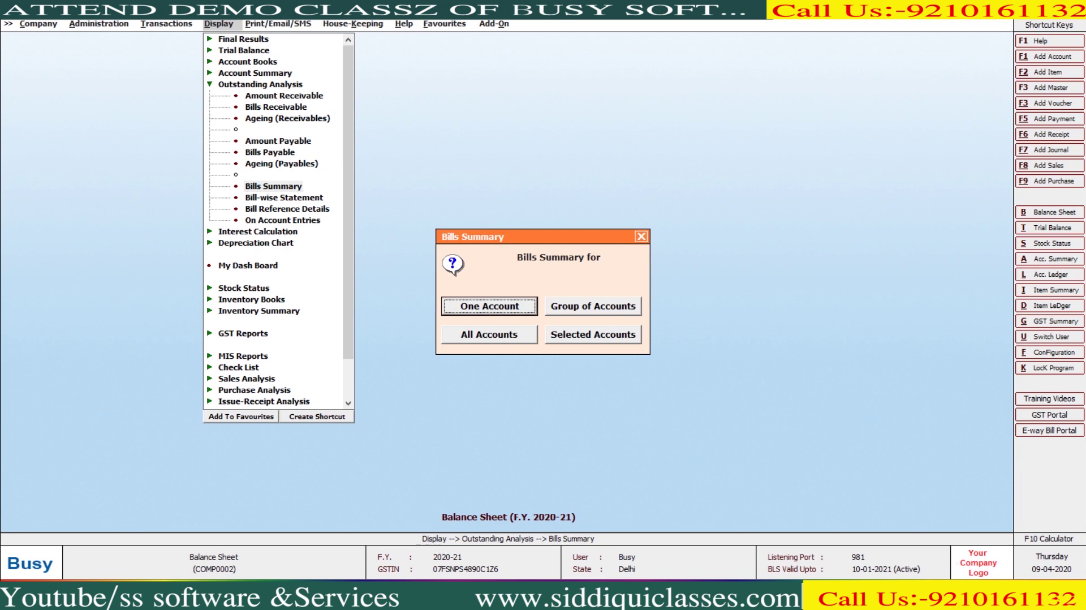
key("Return")
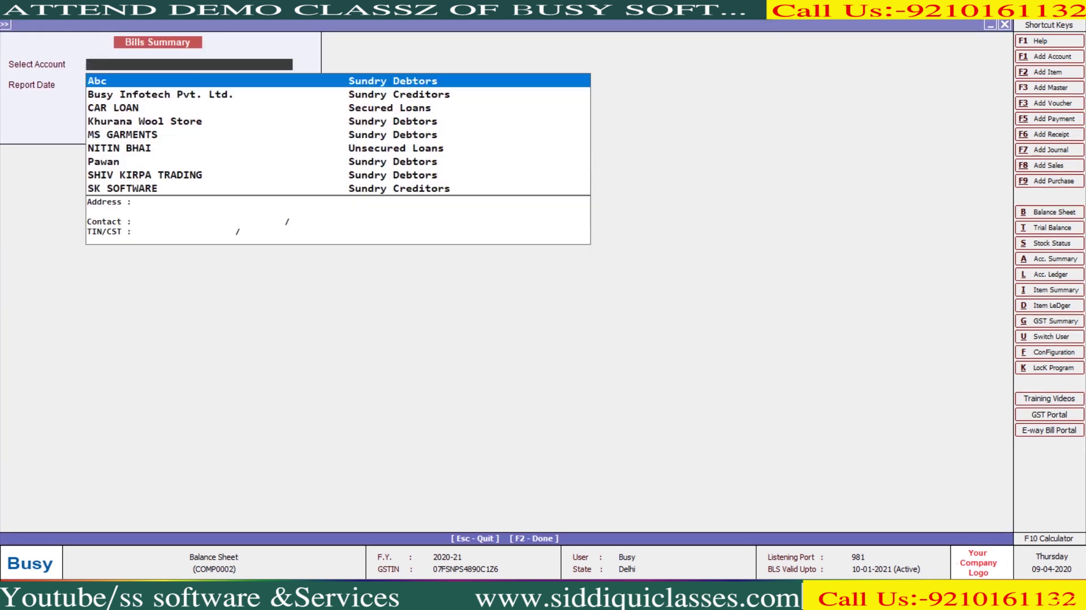
type("kh")
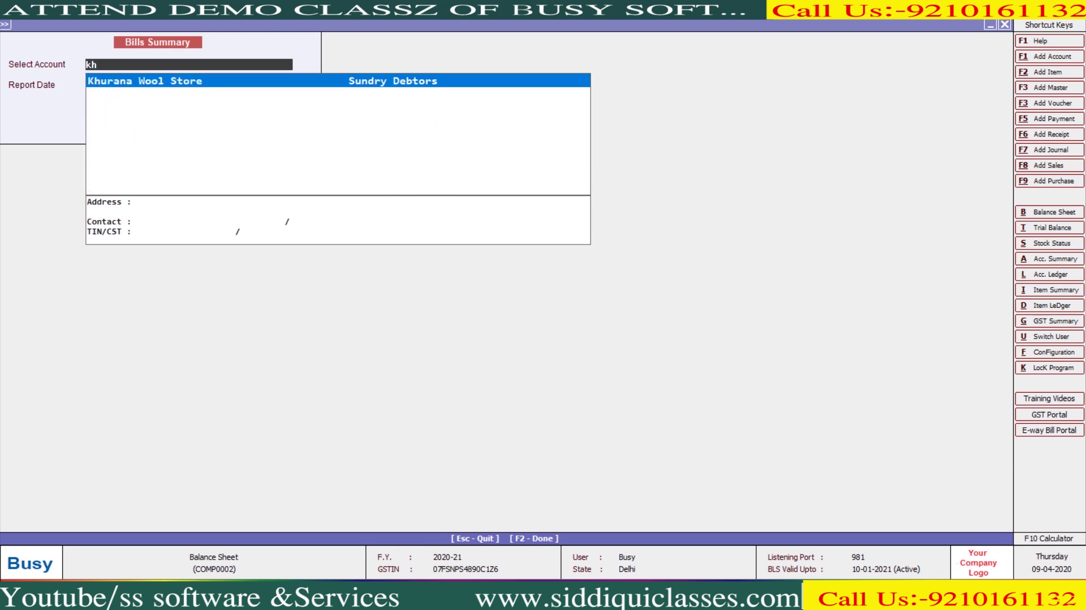
key("Return")
key("Return")
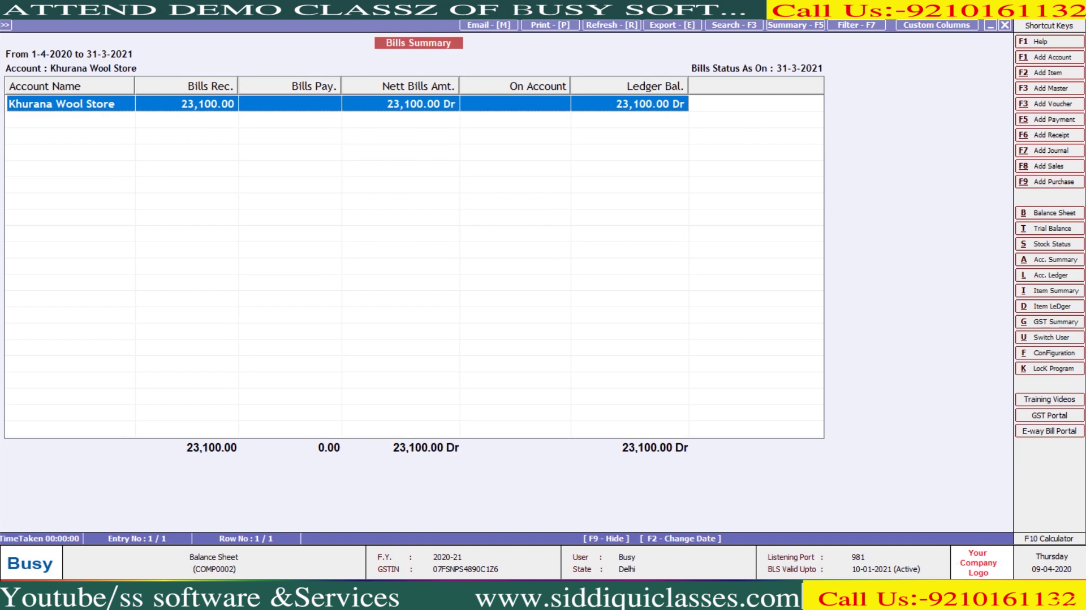
key("Escape")
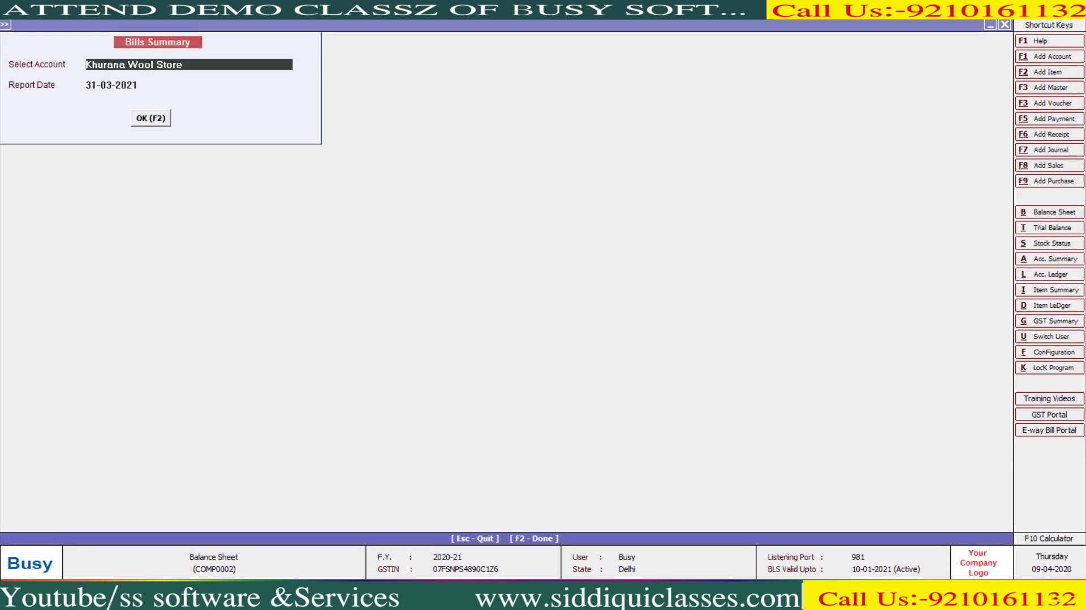
key("Escape")
key("Escape")
Generate the Bill-wise Statement for Khurana Wool Store, review it and return to its options
key("Down")
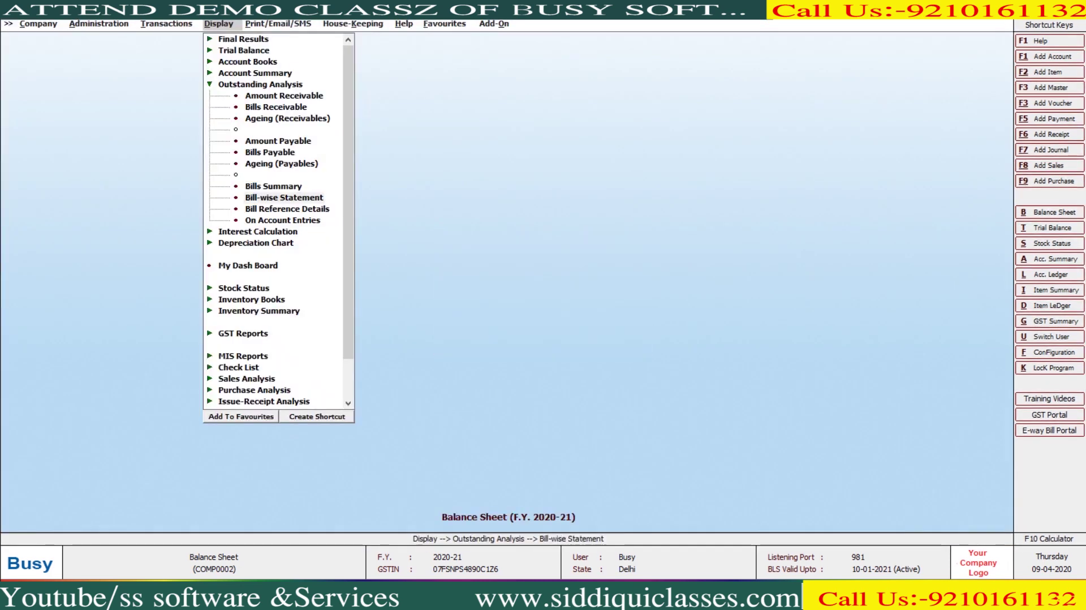
key("Return")
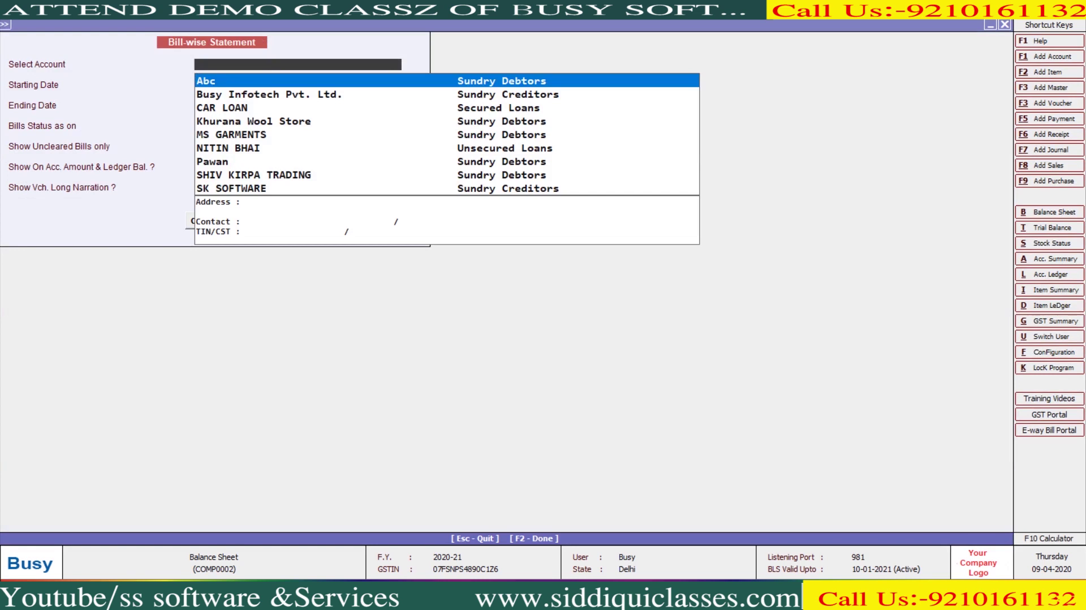
type("khu")
key("Return")
key("F2")
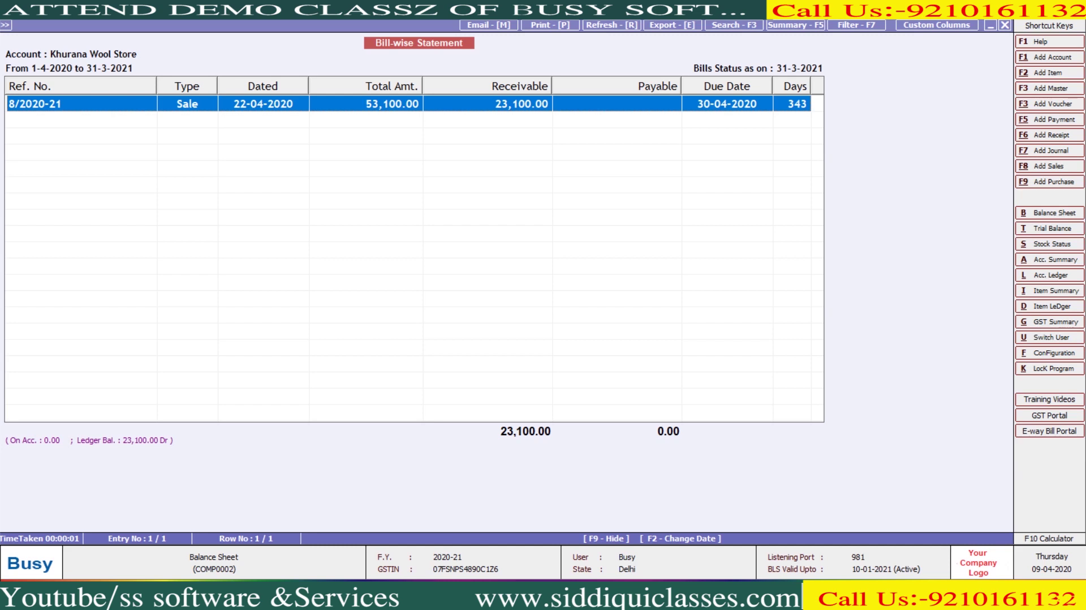
key("Escape")
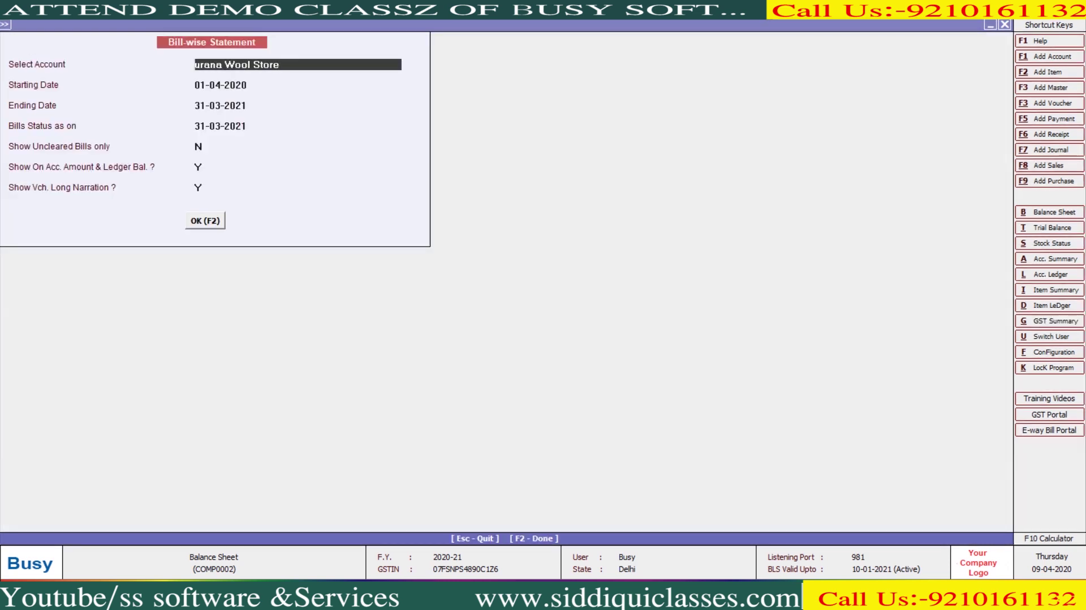
Set the Bill-wise Statement's ending date and bills status date to 01-05-2020 and regenerate the statement
key("Return")
key("Return")
key("Return")
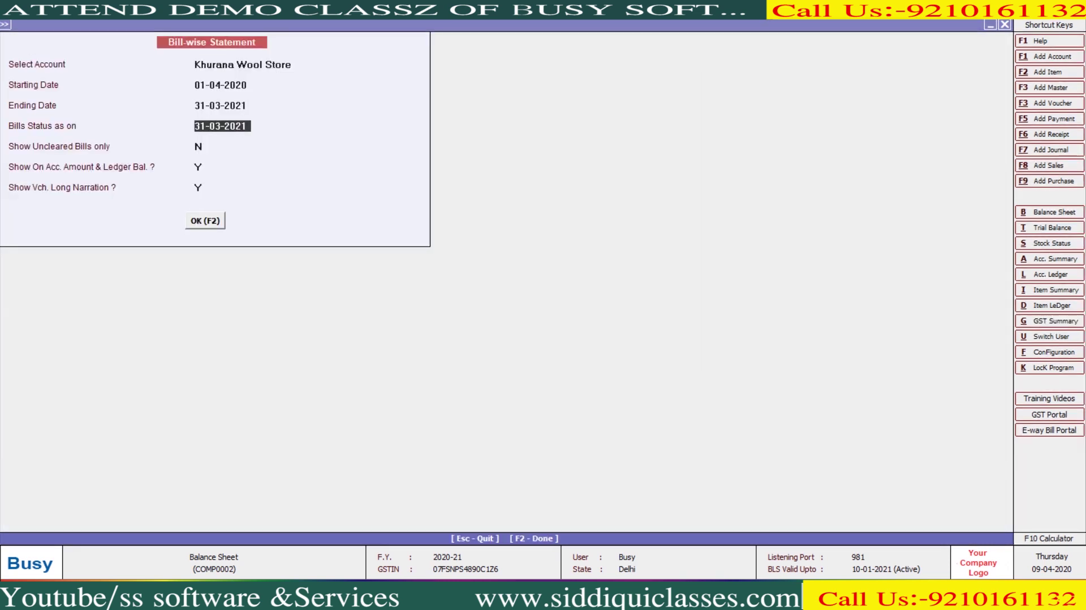
key("Up")
key("Up")
key("Return")
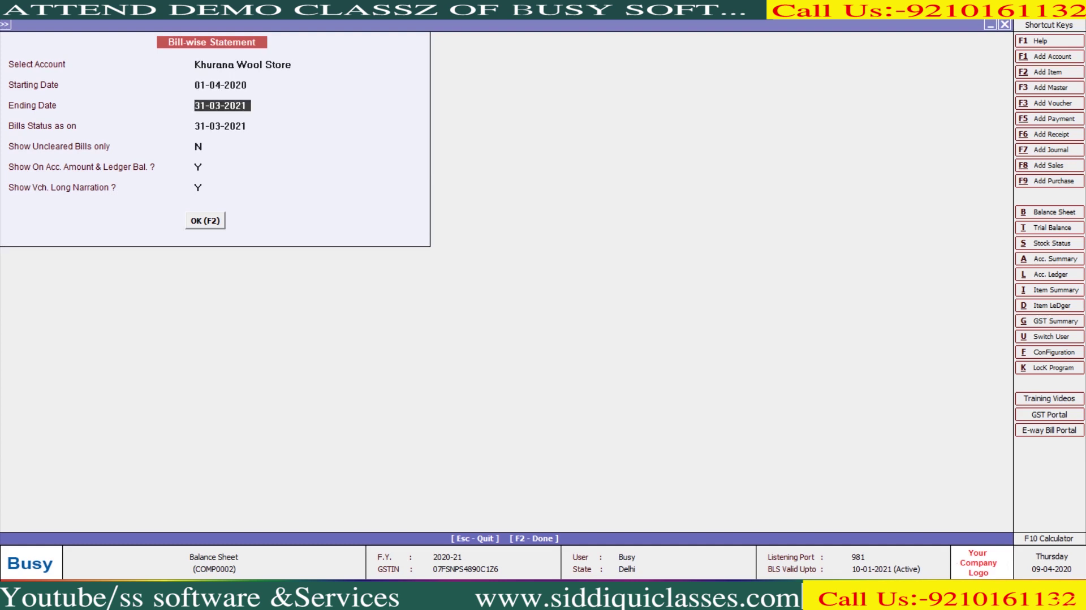
type("1-5")
key("Return")
type("1-5")
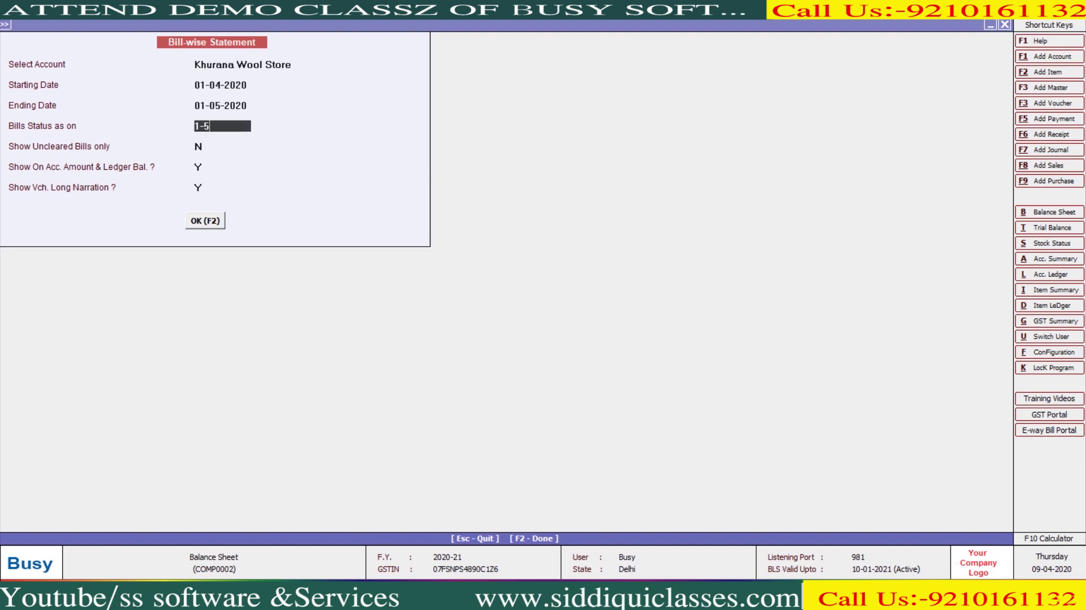
key("Return")
key("Return")
key("Return")
key("Return")
key("Return")
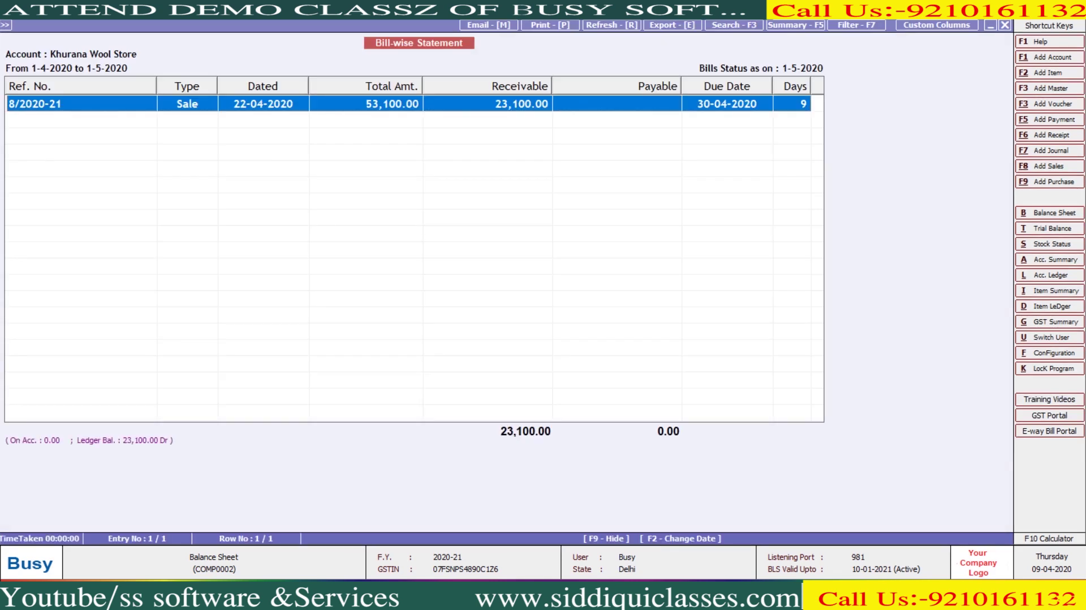
Review the Bill-wise Statement once more with the same options and leave the report
key("Escape")
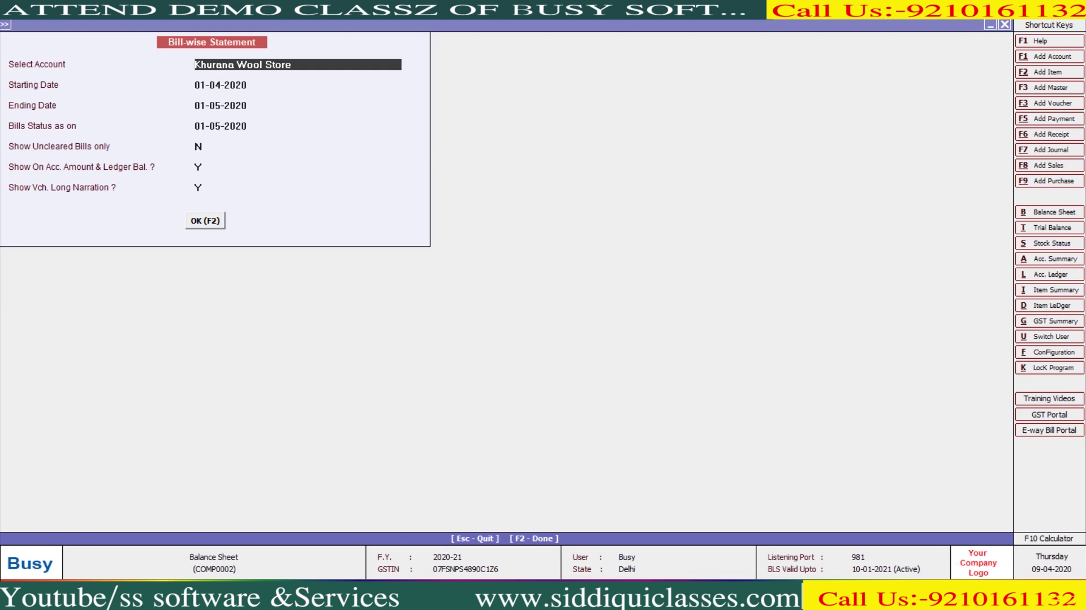
key("F2")
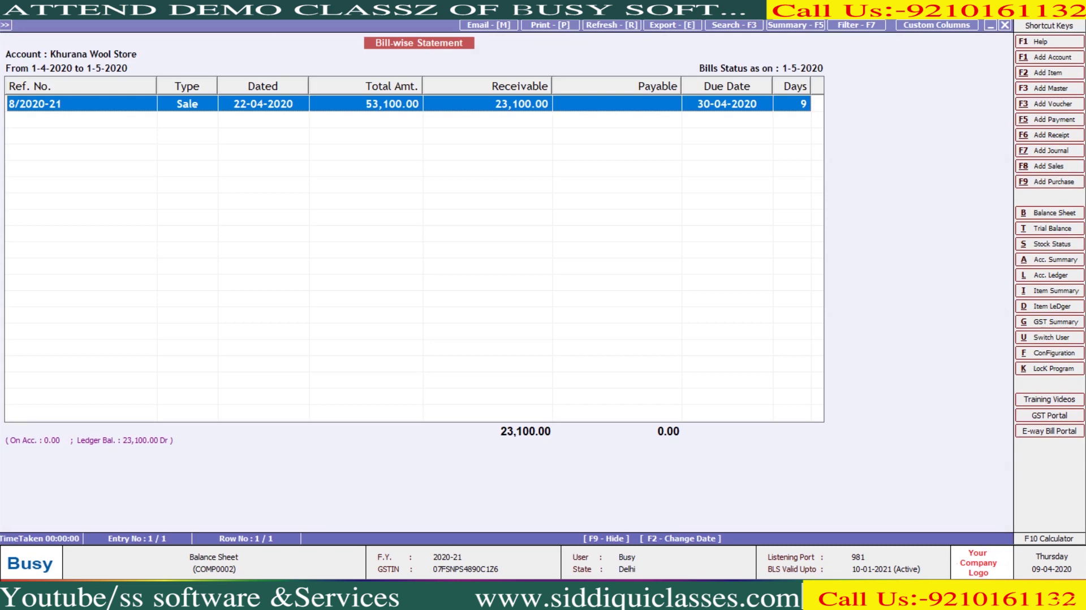
key("Escape")
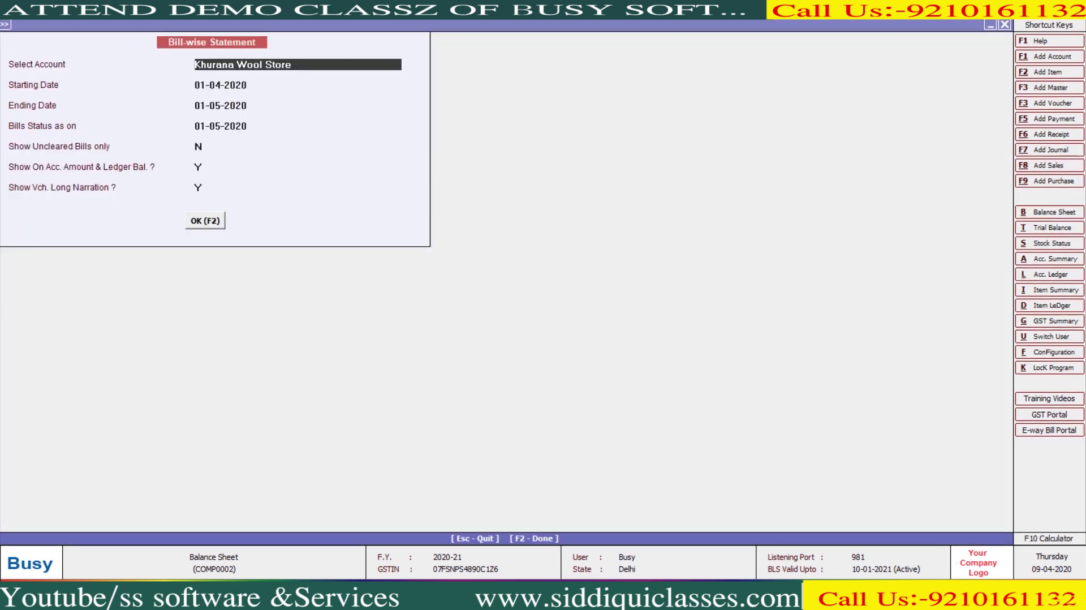
key("Escape")
Generate the Bill Reference Details report for bill reference 8/2020-21 without limiting it to a single account, and close it
key("Down")
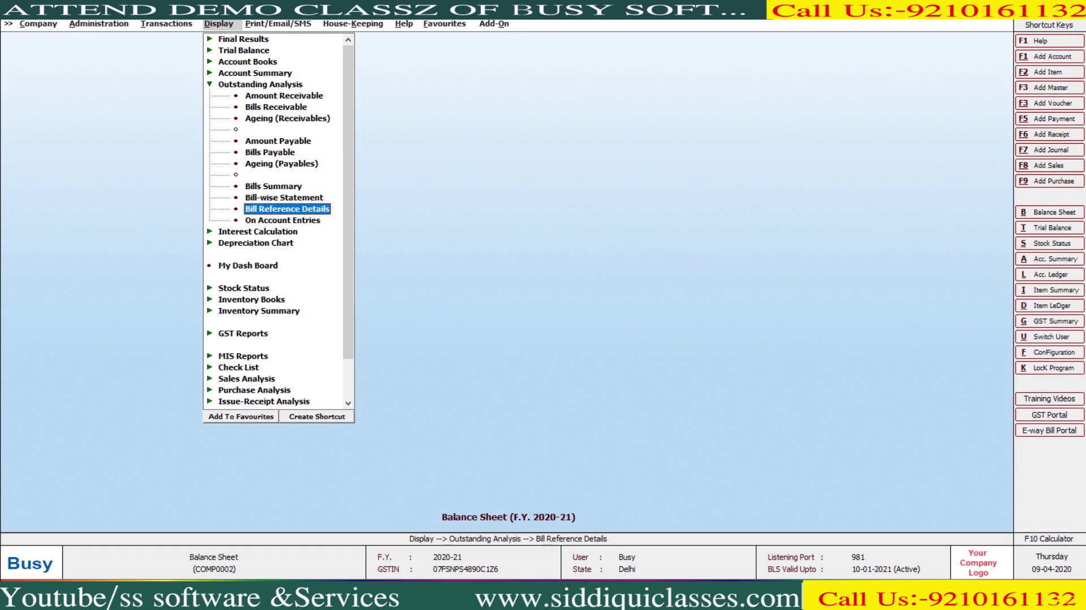
key("Return")
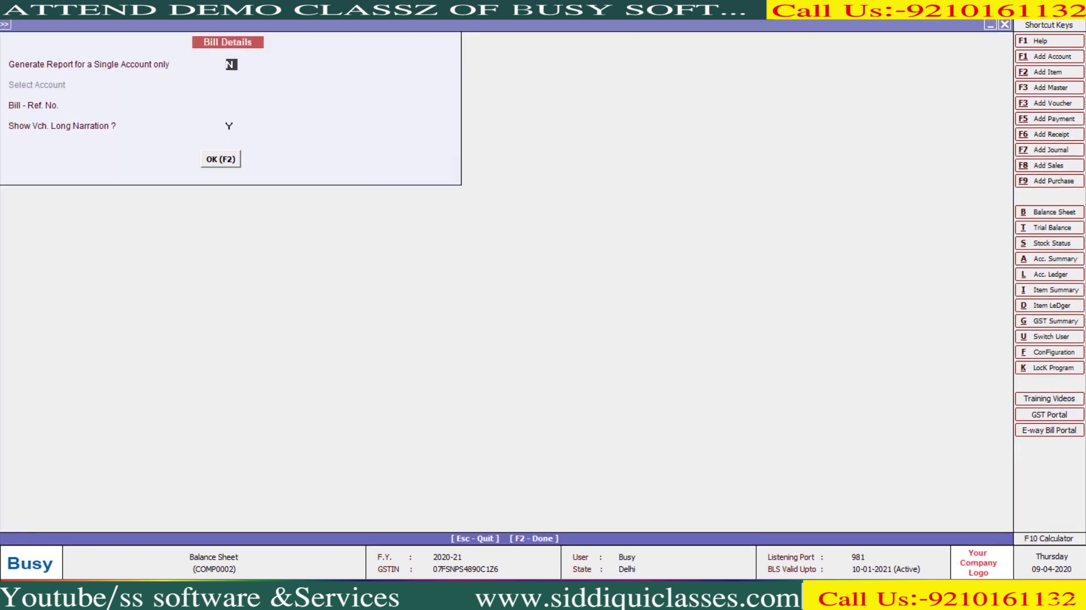
key("Return")
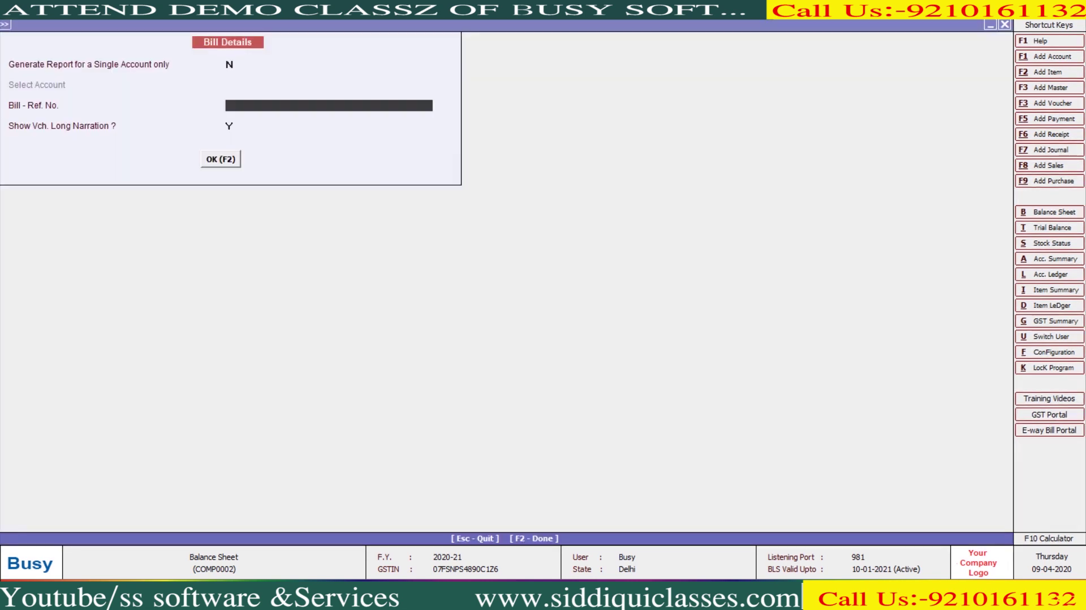
type("8/2020-21")
key("Return")
key("Return")
key("Return")
key("F2")
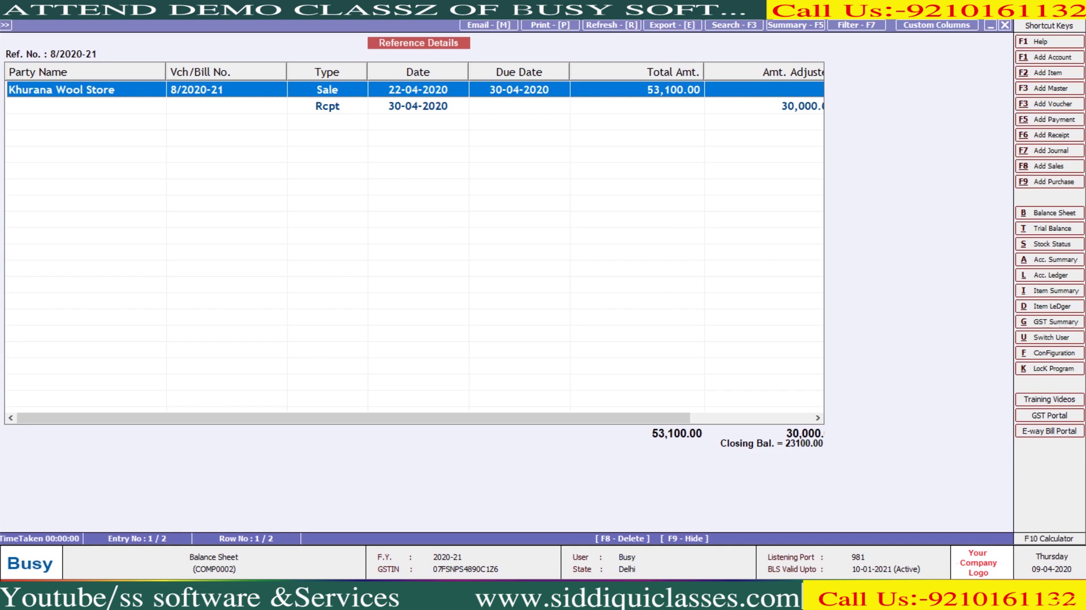
key("Escape")
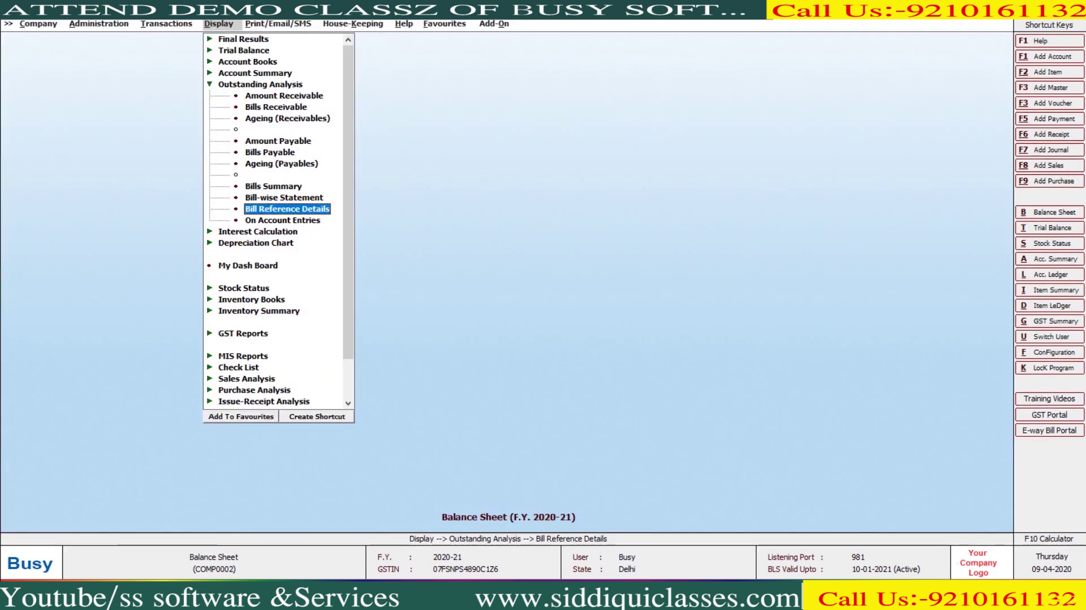
Generate the On Account Entries report for the single account SHIV KIRPA TRADING and return to its options
key("Down")
key("Return")
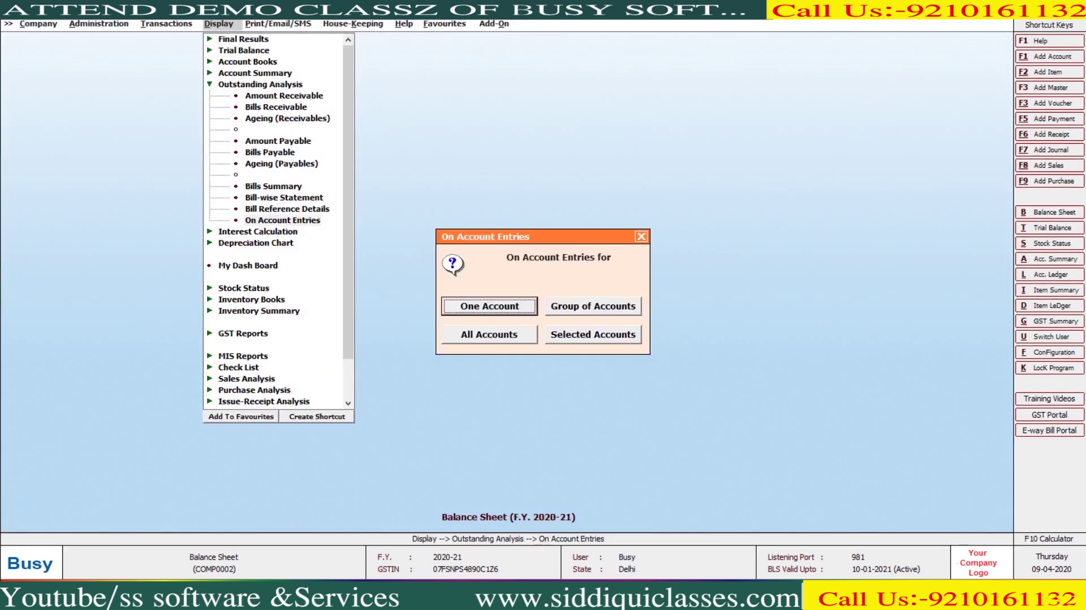
key("Return")
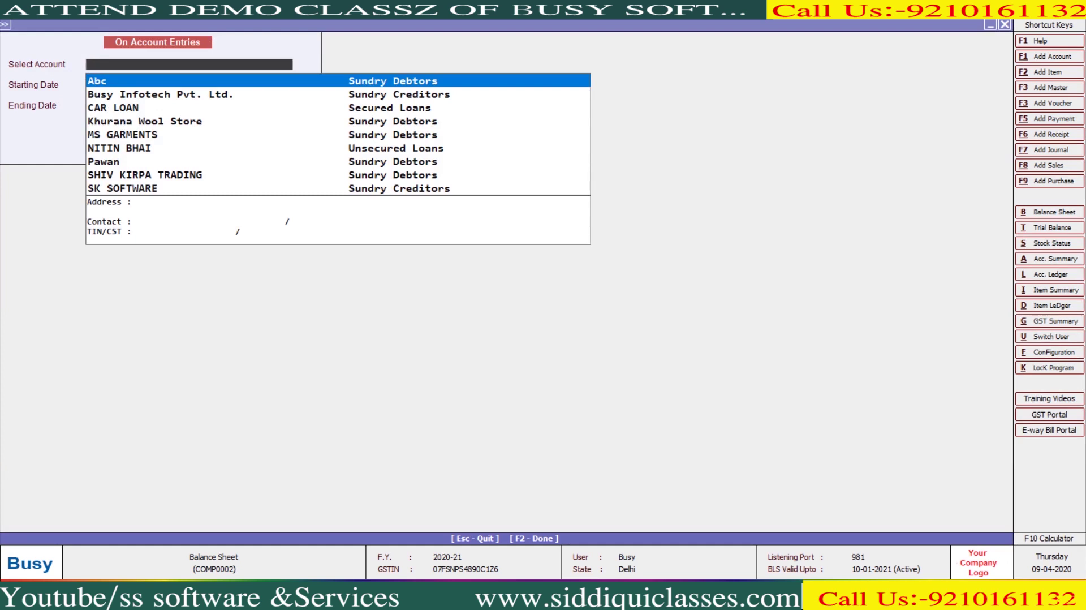
type("s")
key("Return")
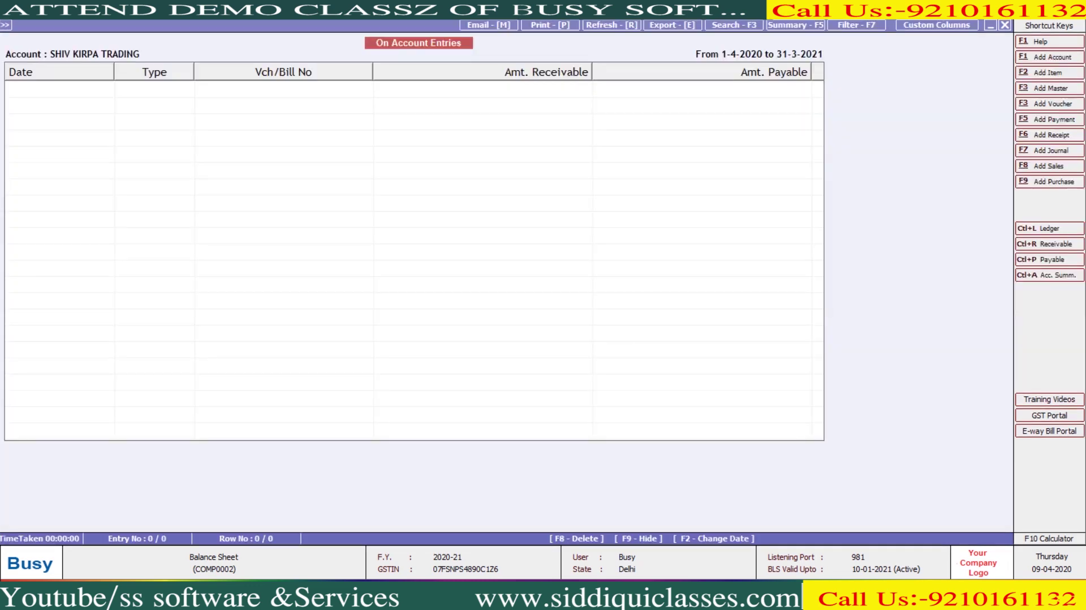
key("Escape")
Regenerate the On Account Entries report for 01-04-2020 to 31-03-2021, close it and leave the Outstanding Analysis reports
key("Return")
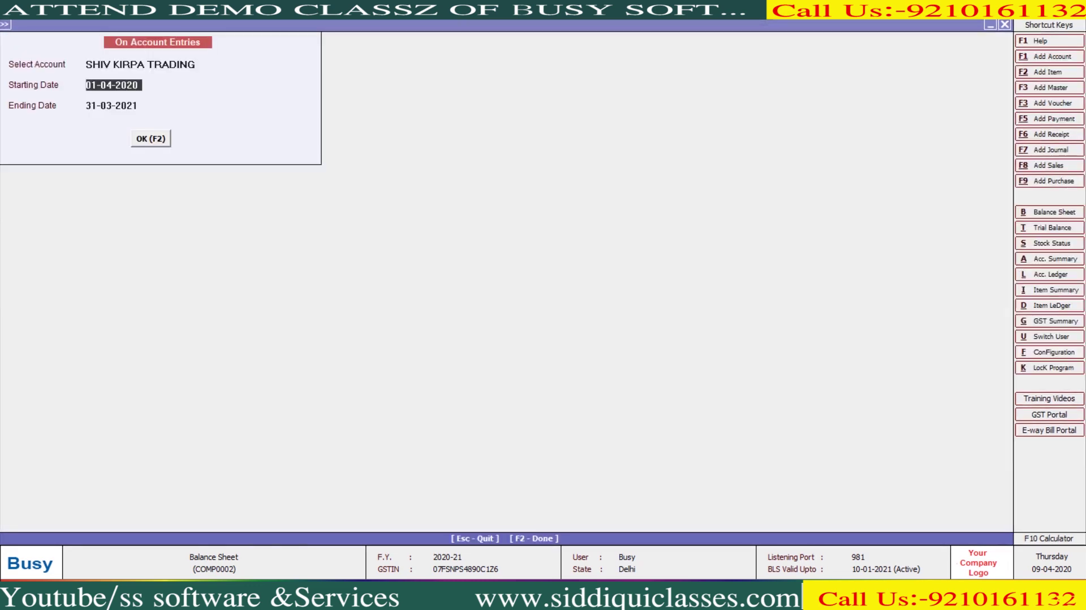
key("Return")
key("Return")
key("Return")
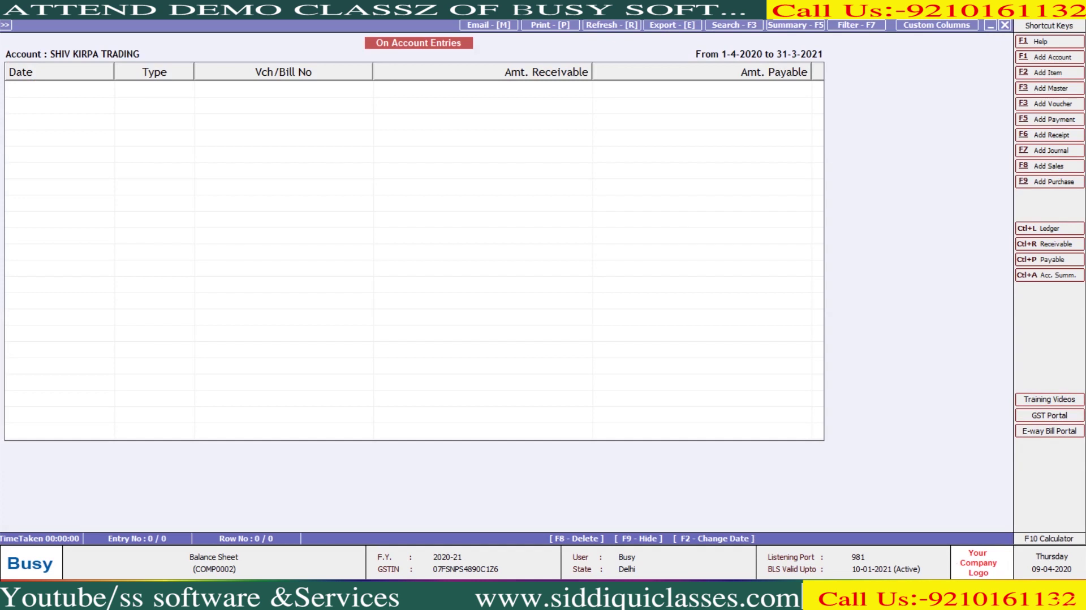
key("Escape")
key("Escape")
key("Escape")
key("Escape")
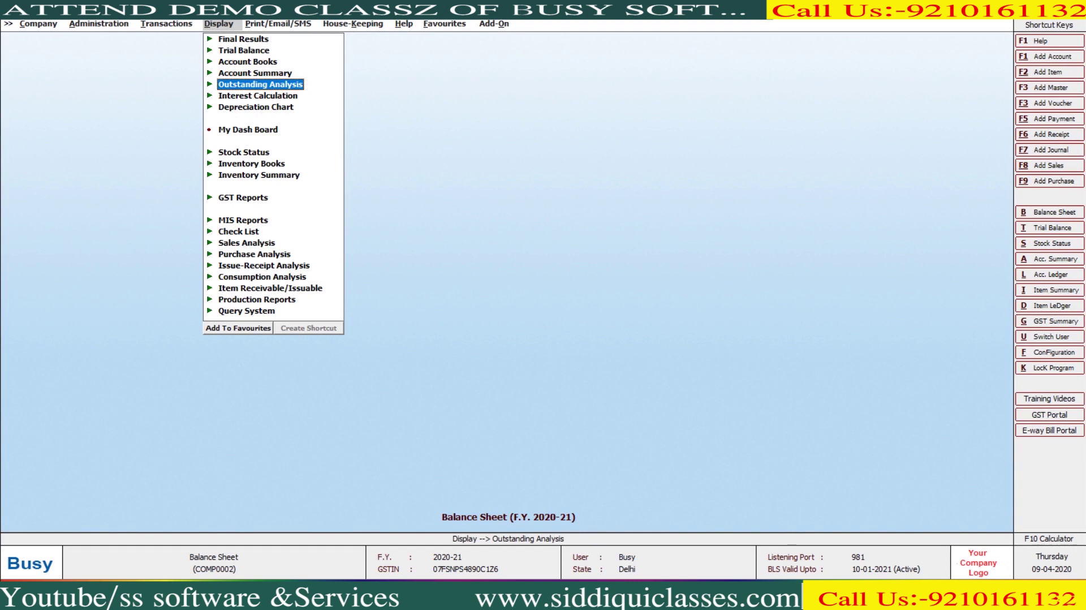
Open the Product Basis interest calculation for one account
key("Down")
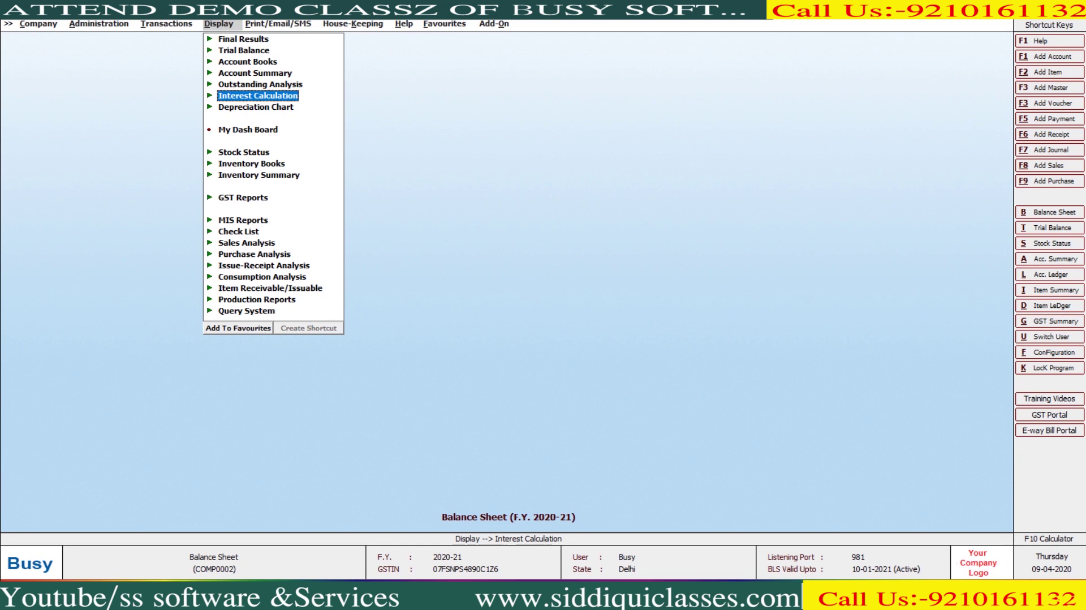
key("Return")
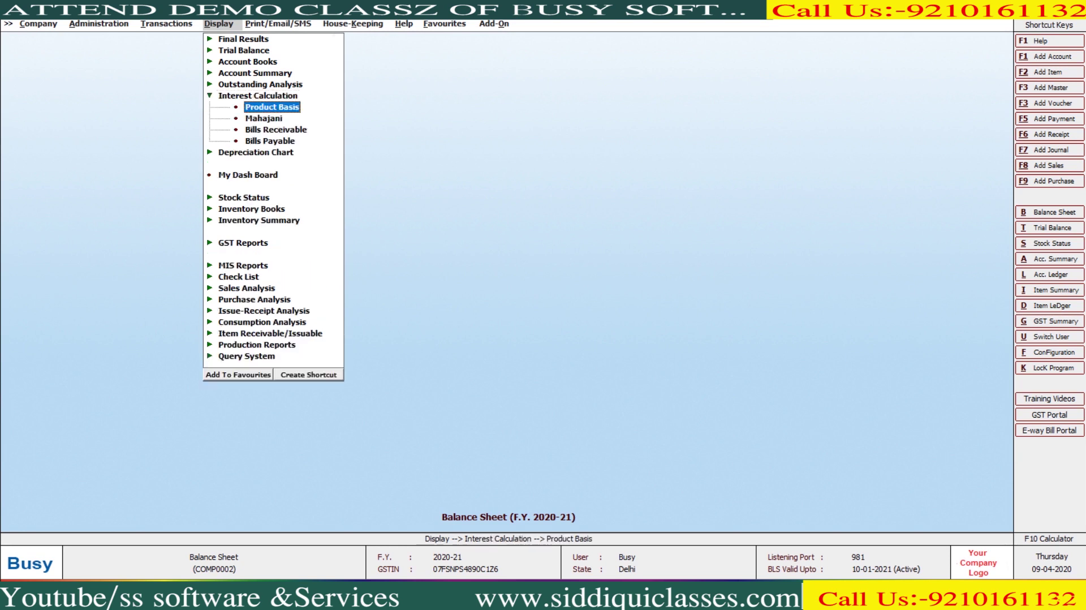
key("Left")
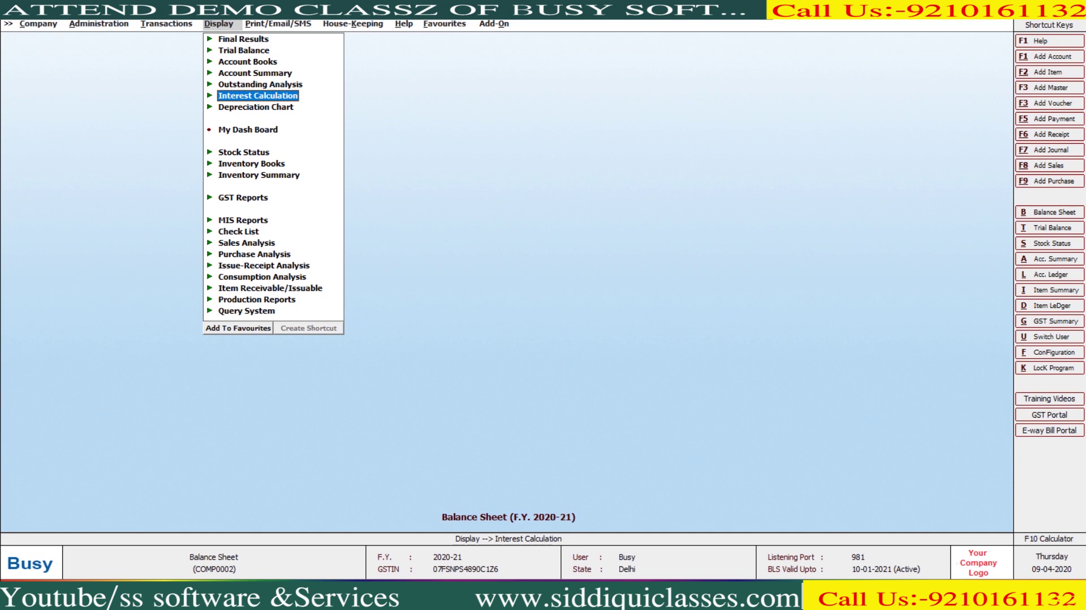
key("Return")
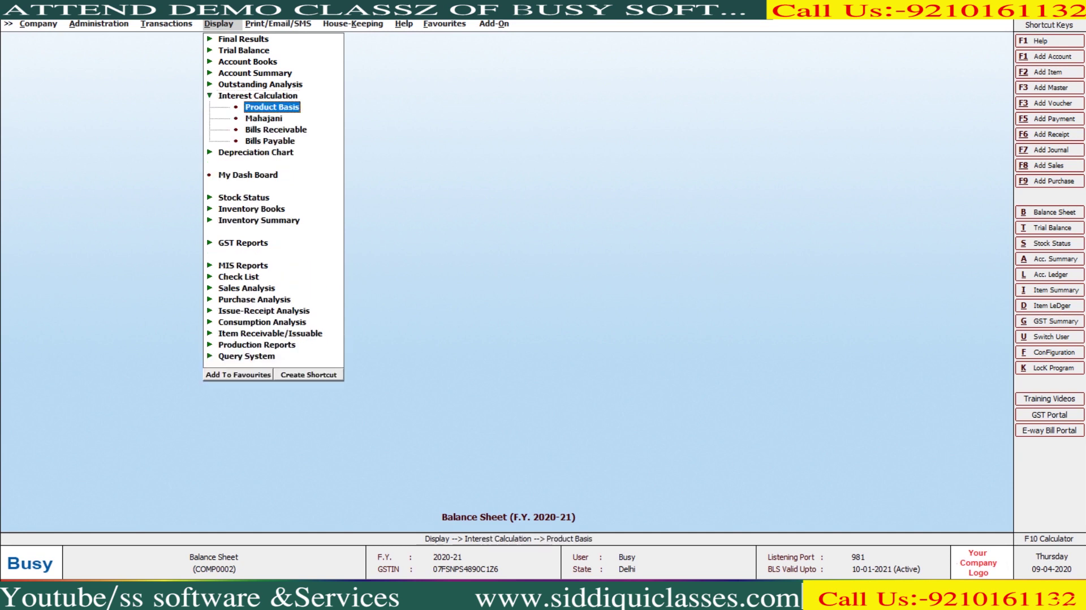
key("Return")
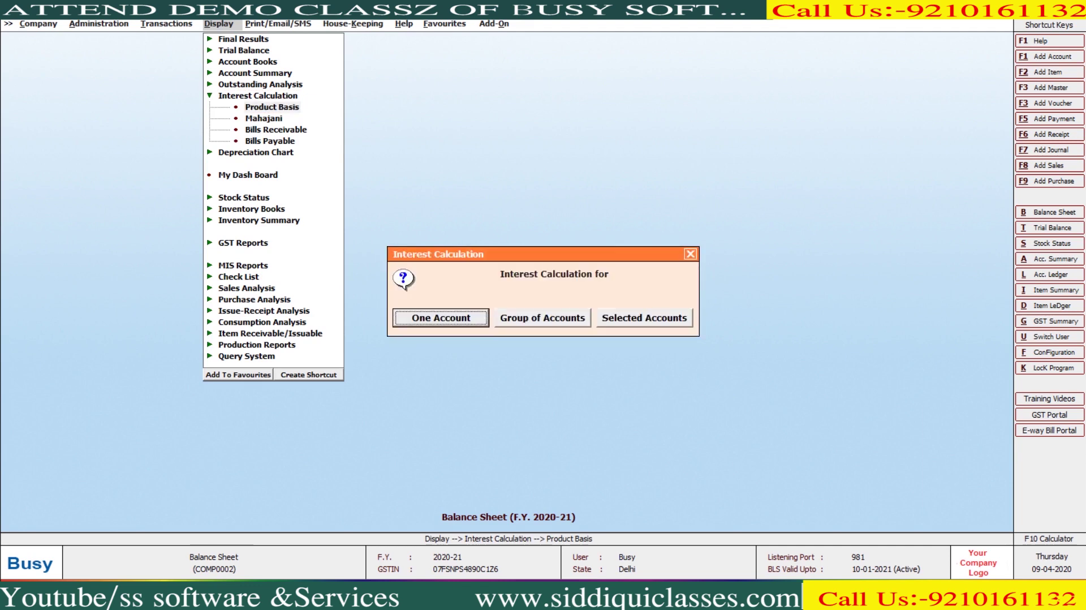
key("Escape")
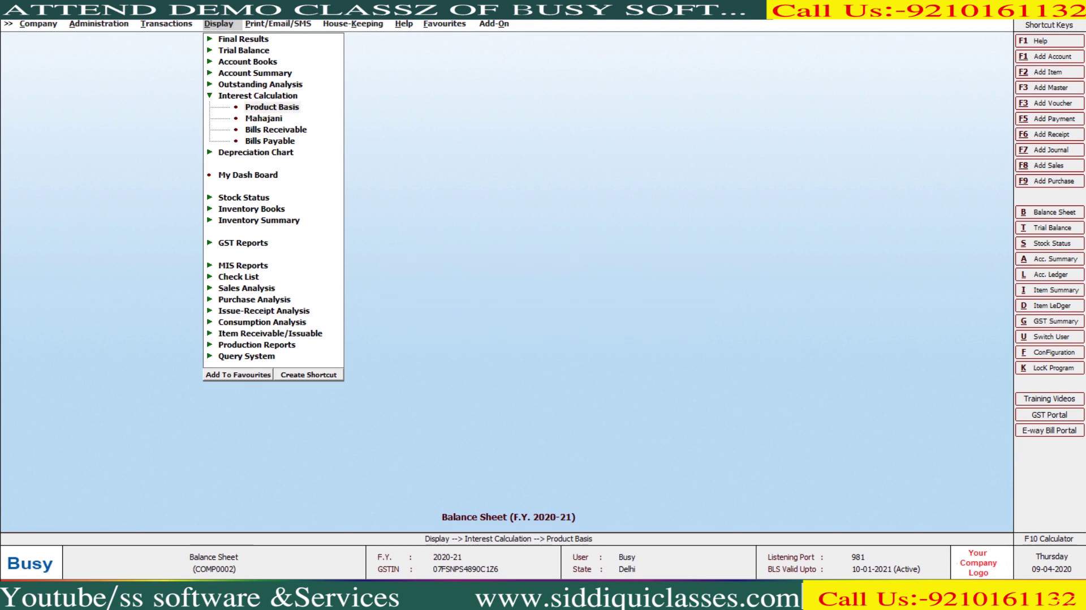
key("Return")
key("Return")
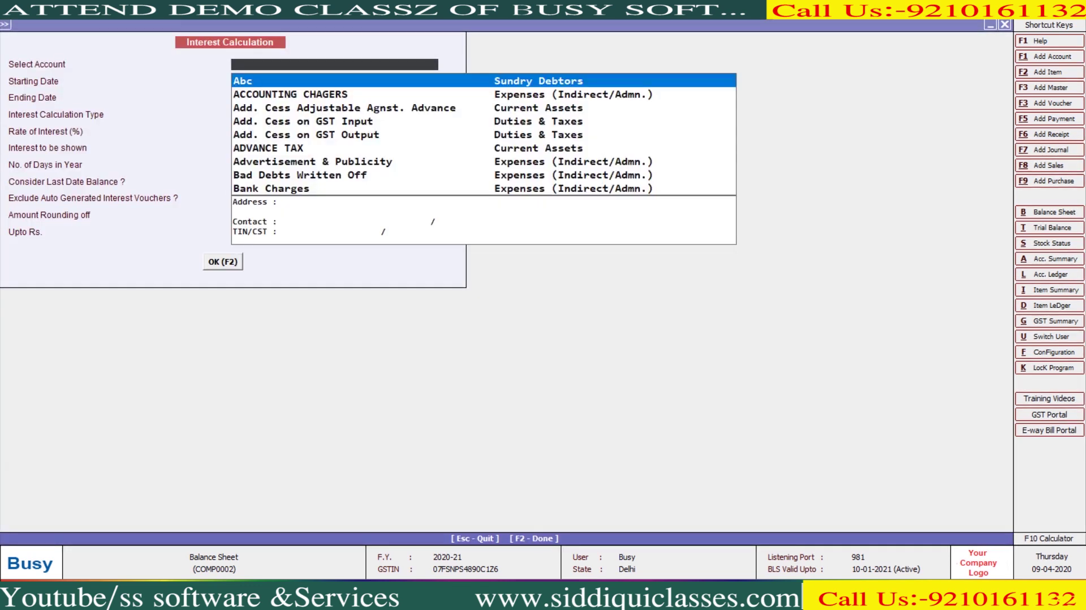
Select the account Khurana Wool Store and set the interest period from 01-04-2020 to 01-08-2020
type("khu")
key("Return")
key("Return")
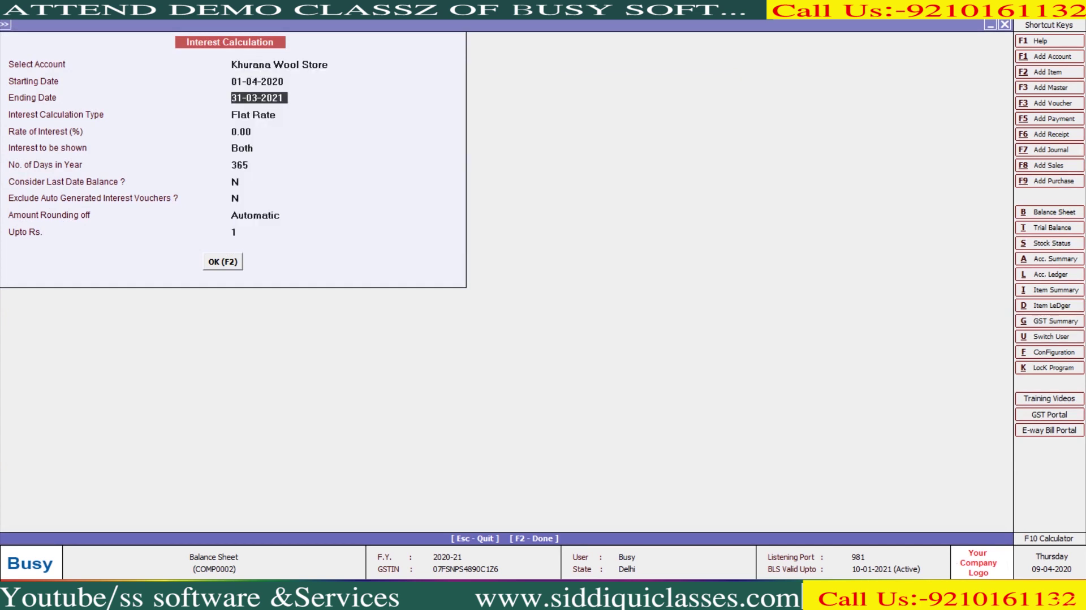
type("01-08-2020")
key("Return")
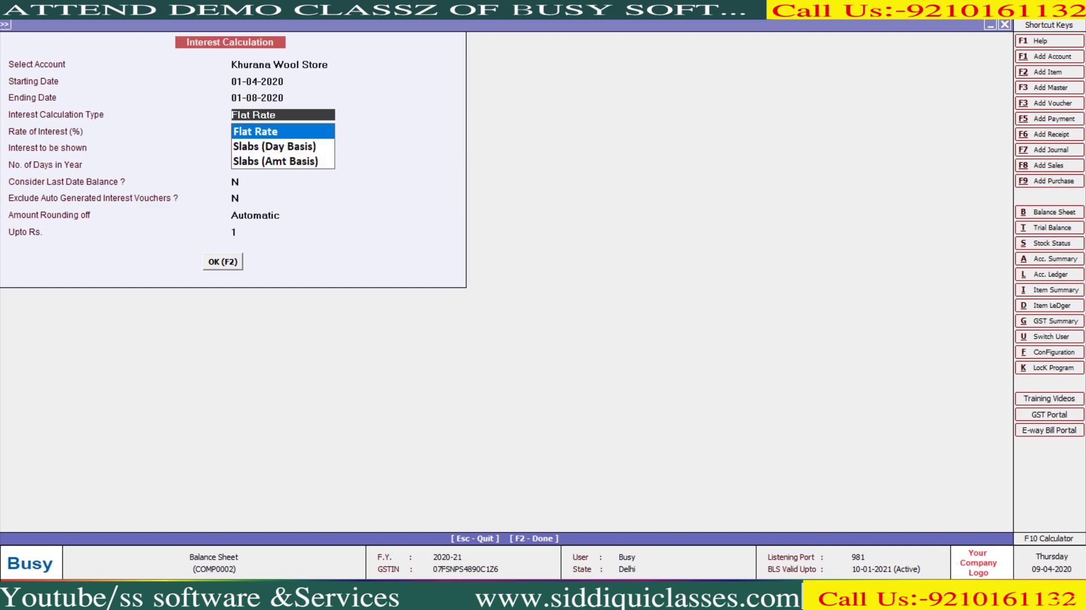
Generate the interest report at a flat rate of 8.5%, showing both payable and receivable interest on a 365-day year
key("Return")
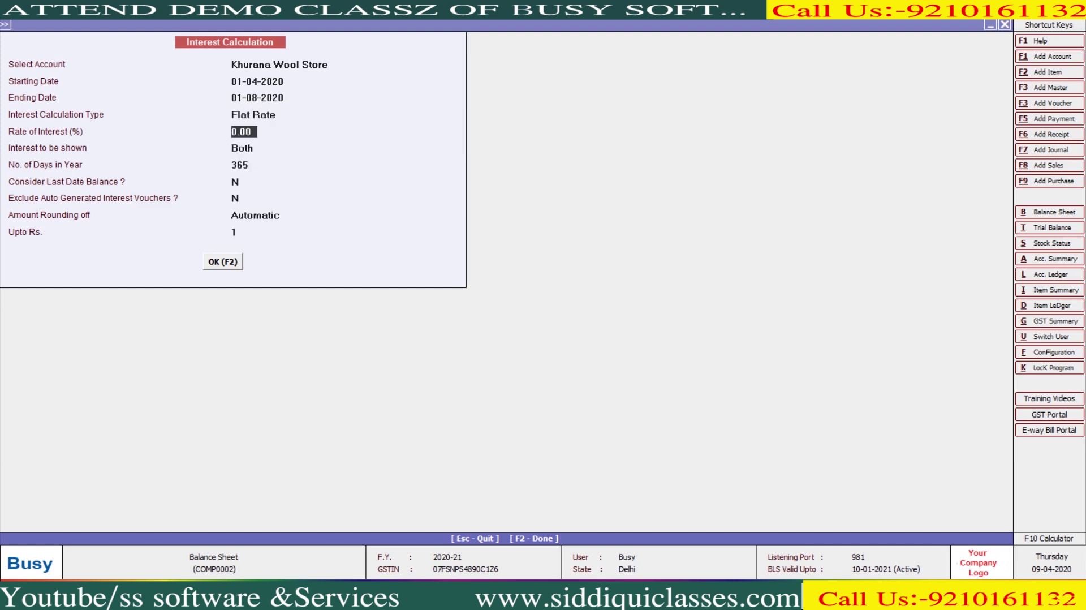
type("8.5")
key("Return")
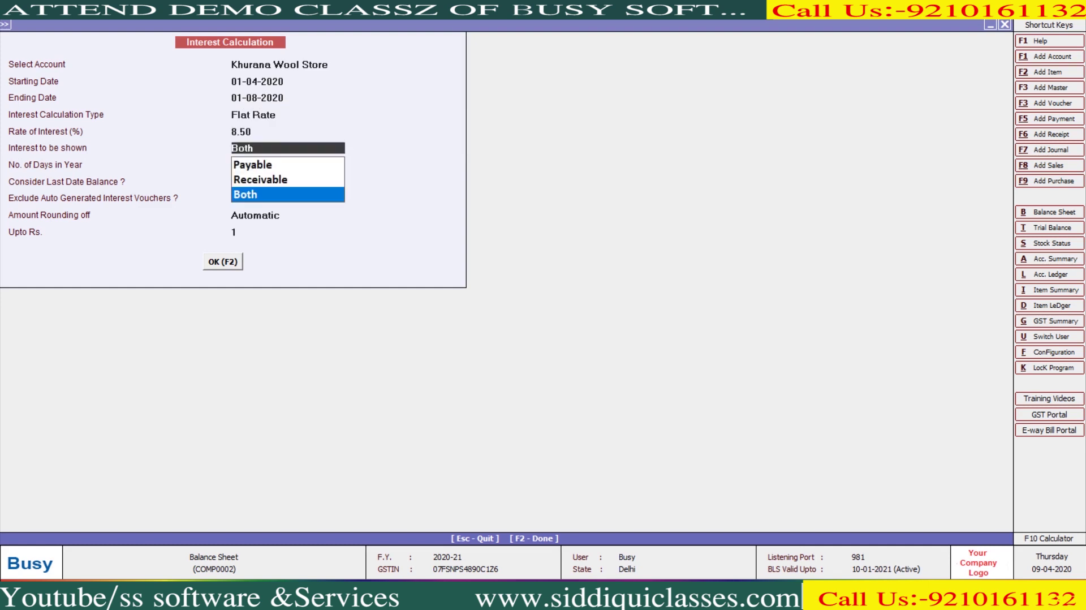
key("Return")
key("Return")
key("Return")
key("Return")
key("Return")
key("Return")
key("Return")
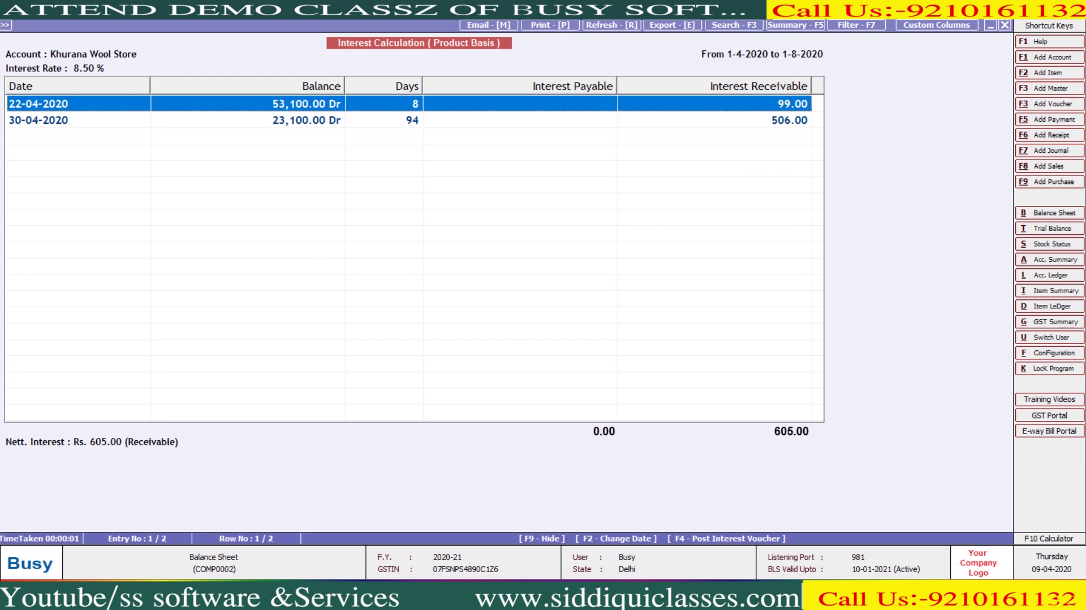
Close the interest report and review the Payable, Receivable and Both choices for the interest shown in its options
left_click(39, 120)
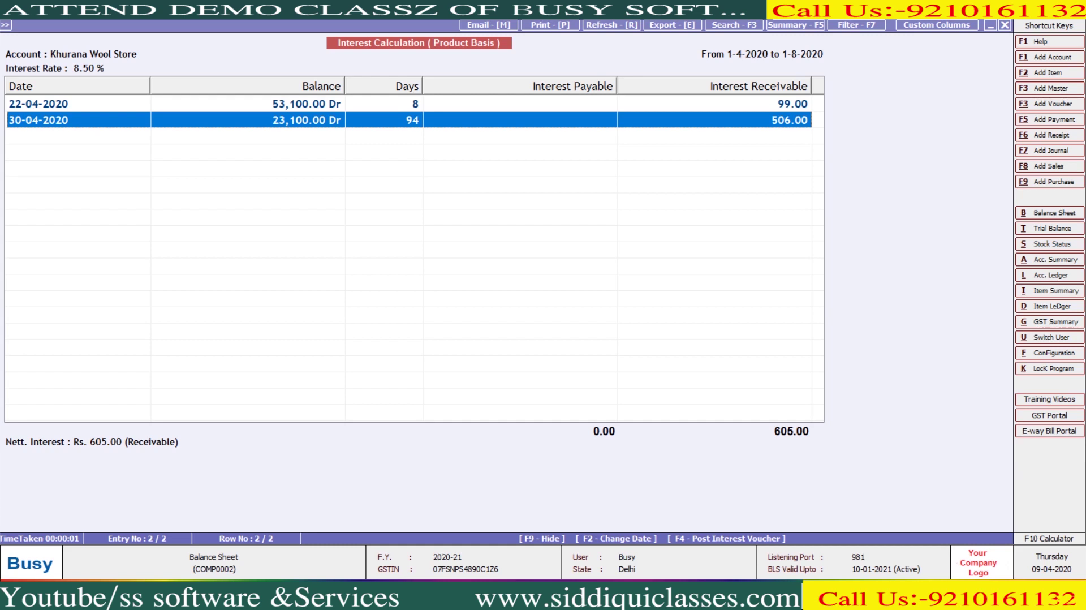
key("Escape")
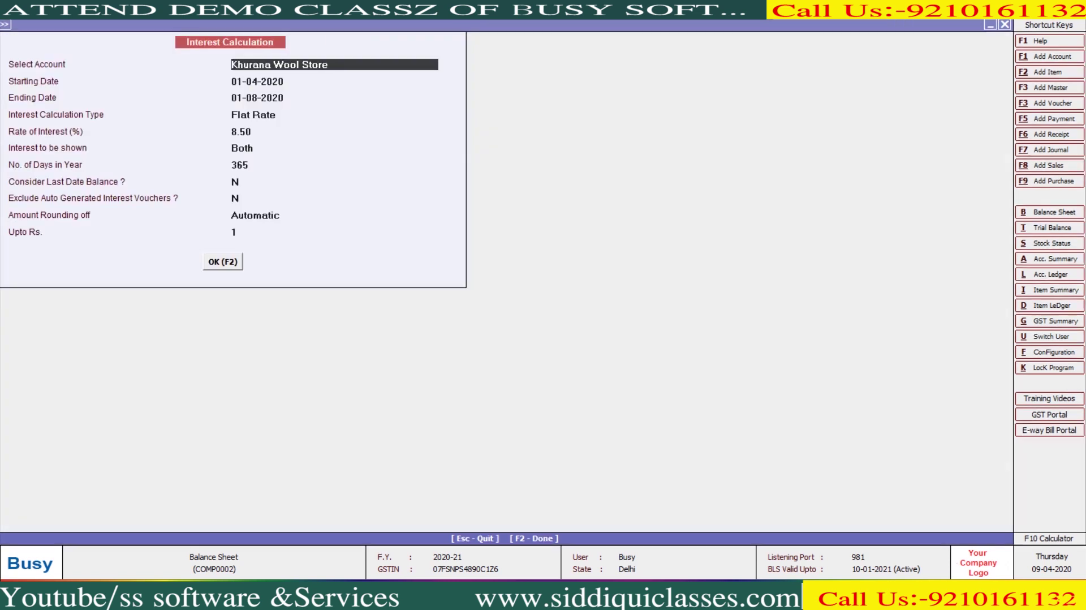
key("Return")
key("Return")
key("Return")
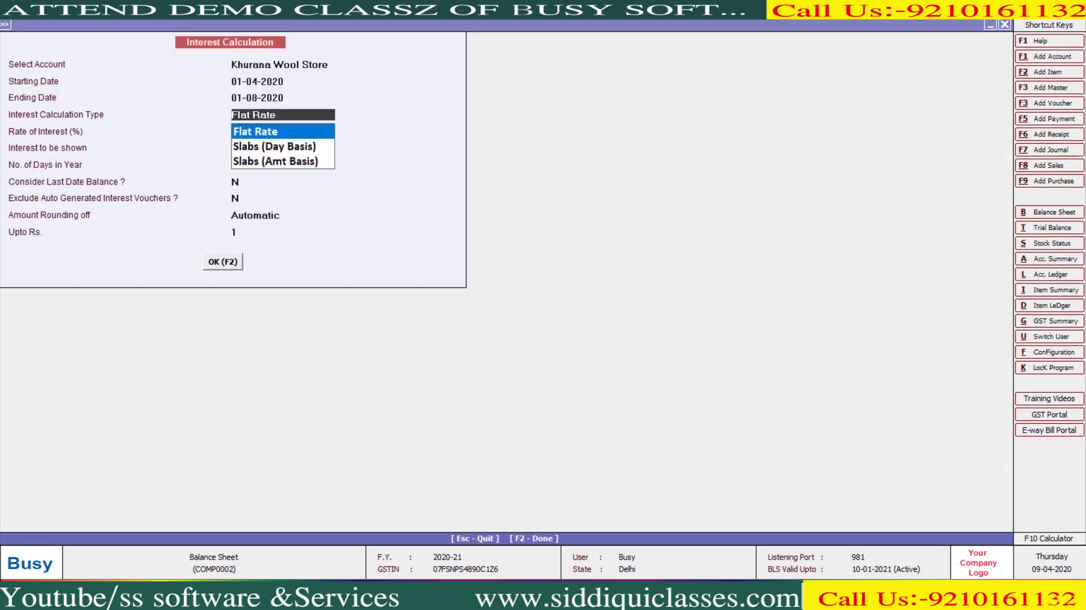
key("Return")
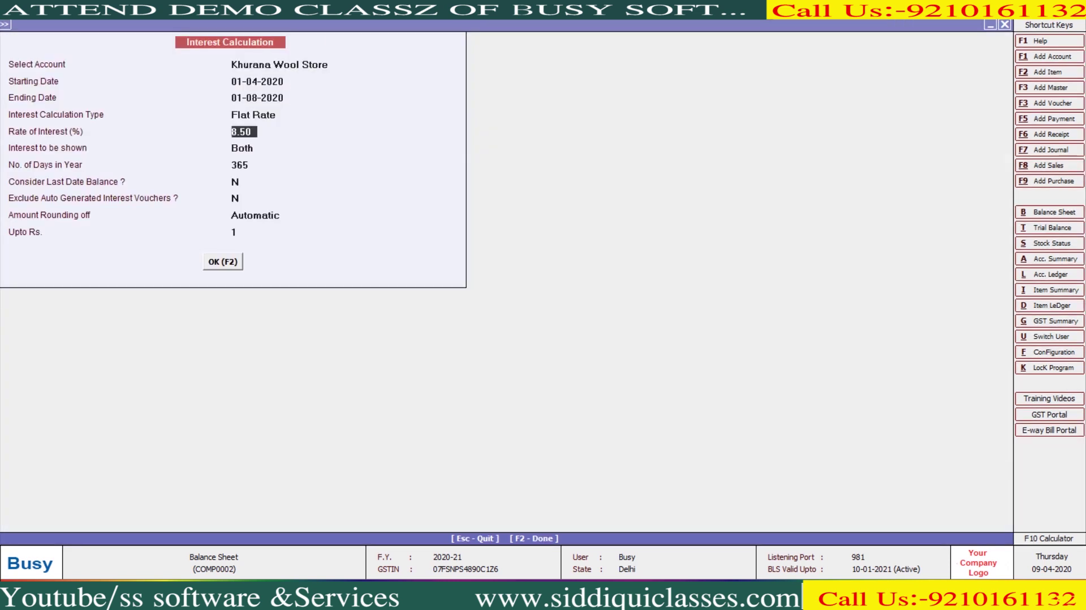
key("Return")
key("Up")
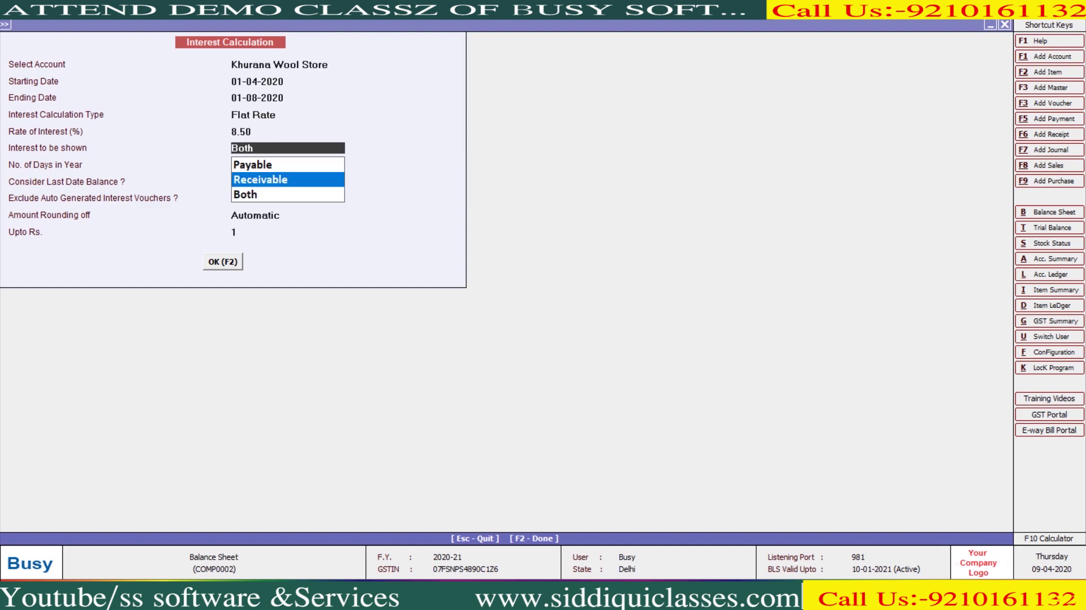
key("Up")
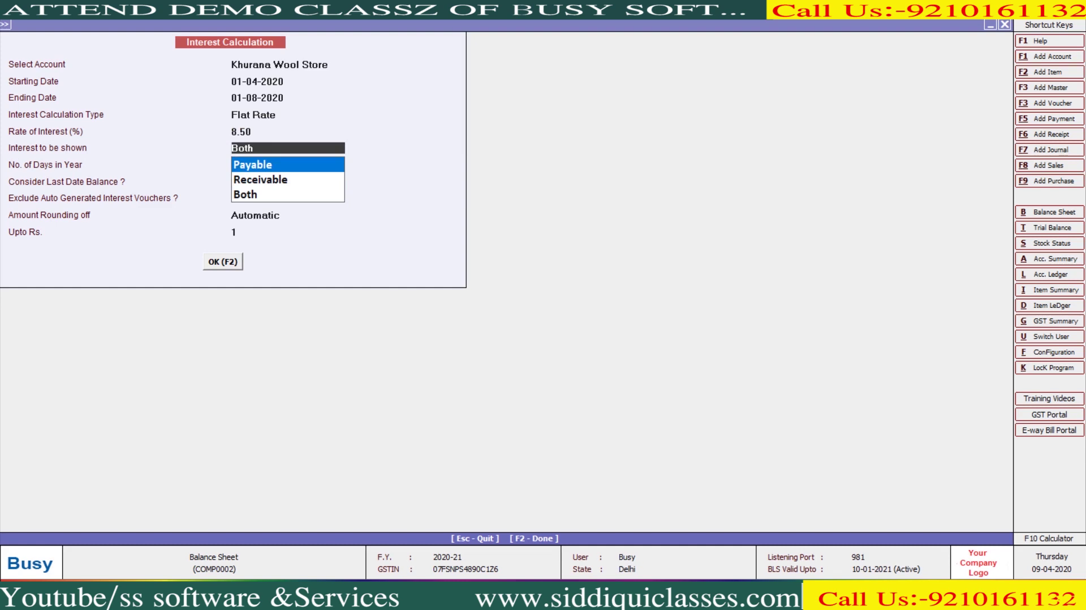
key("Down")
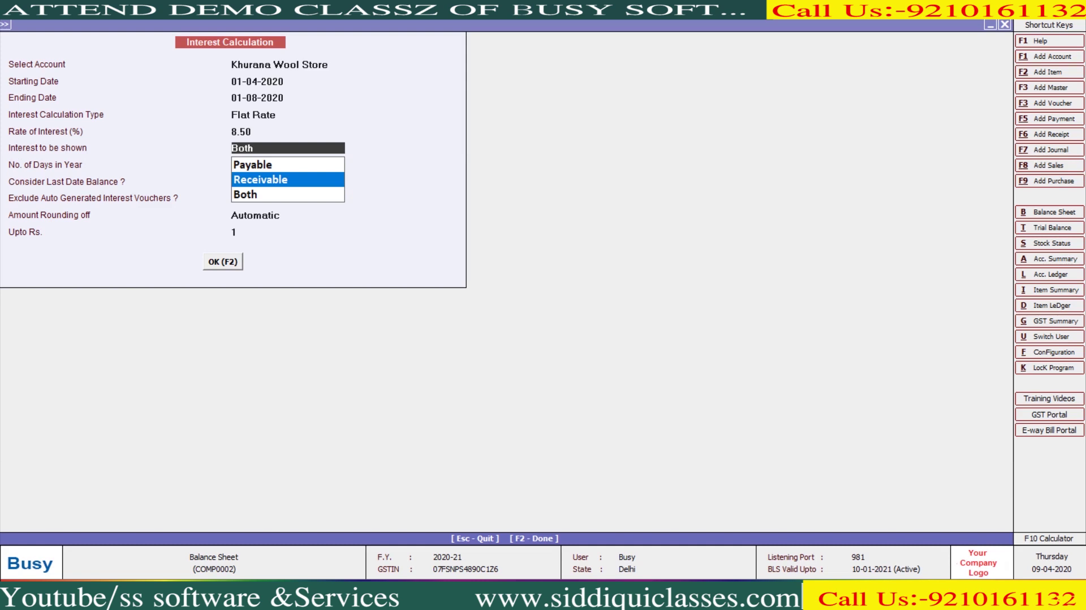
key("Escape")
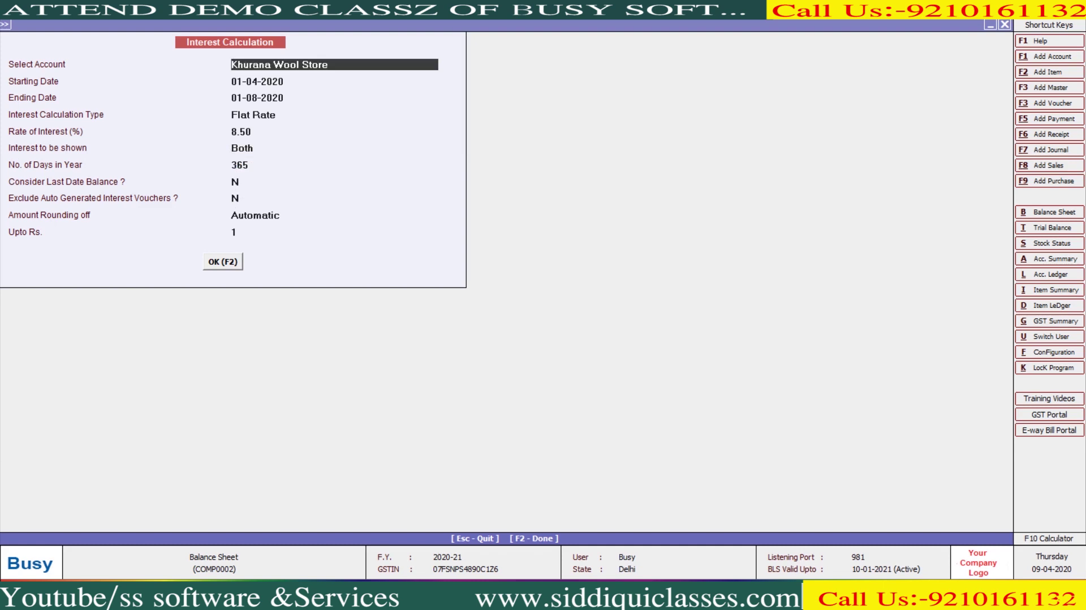
Regenerate the interest report for Khurana Wool Store with the Flat Rate calculation type
left_click(283, 115)
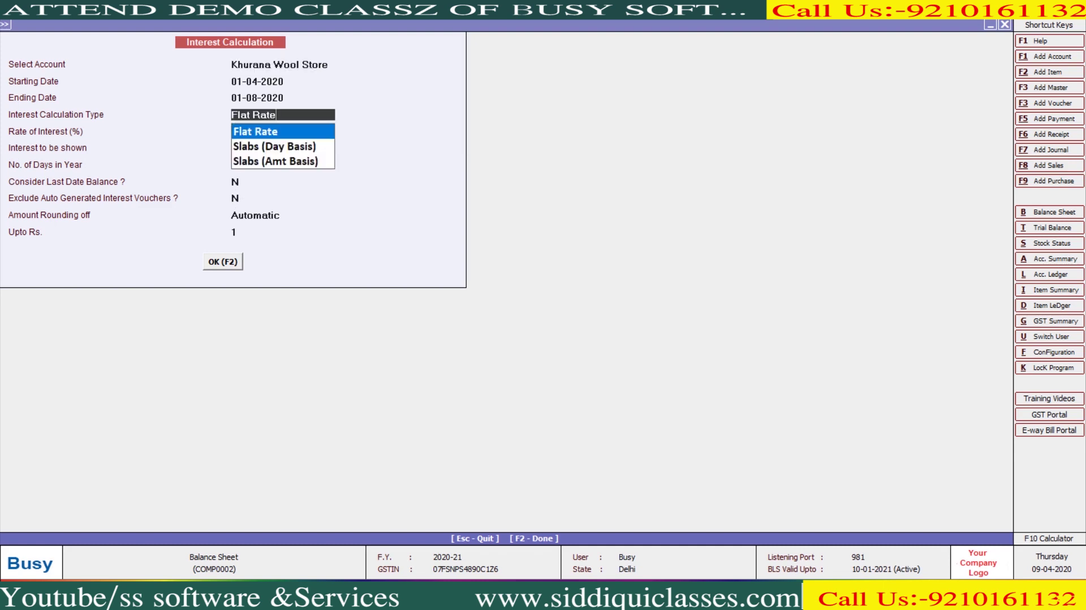
key("Return")
key("F2")
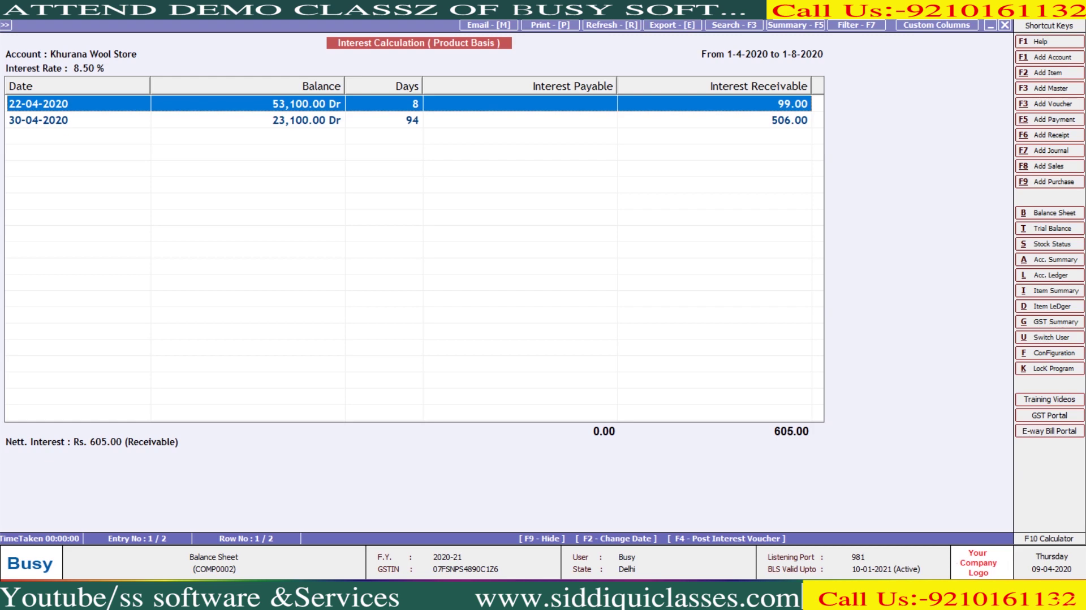
Switch to Microsoft Office Excel 2007 to check the interest calculation by hand
key("super")
type("e Exc")
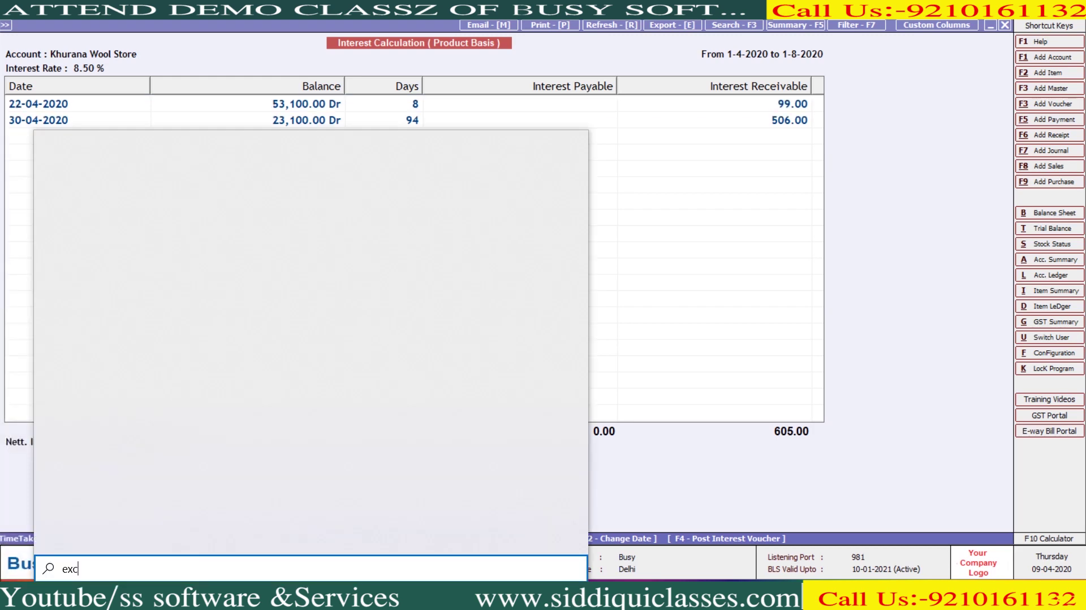
type("e")
key("Down")
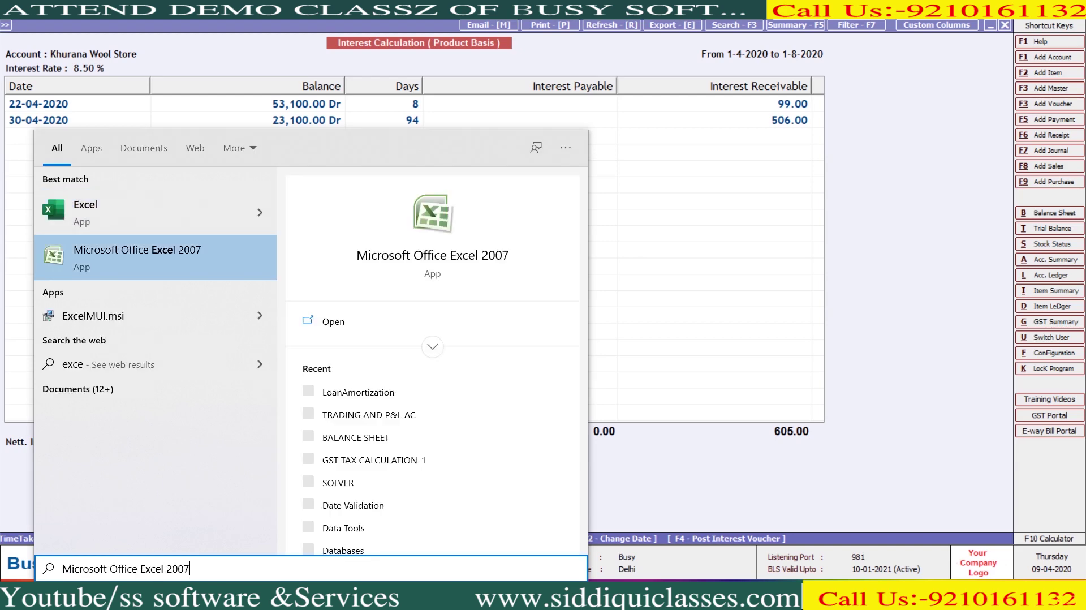
key("Return")
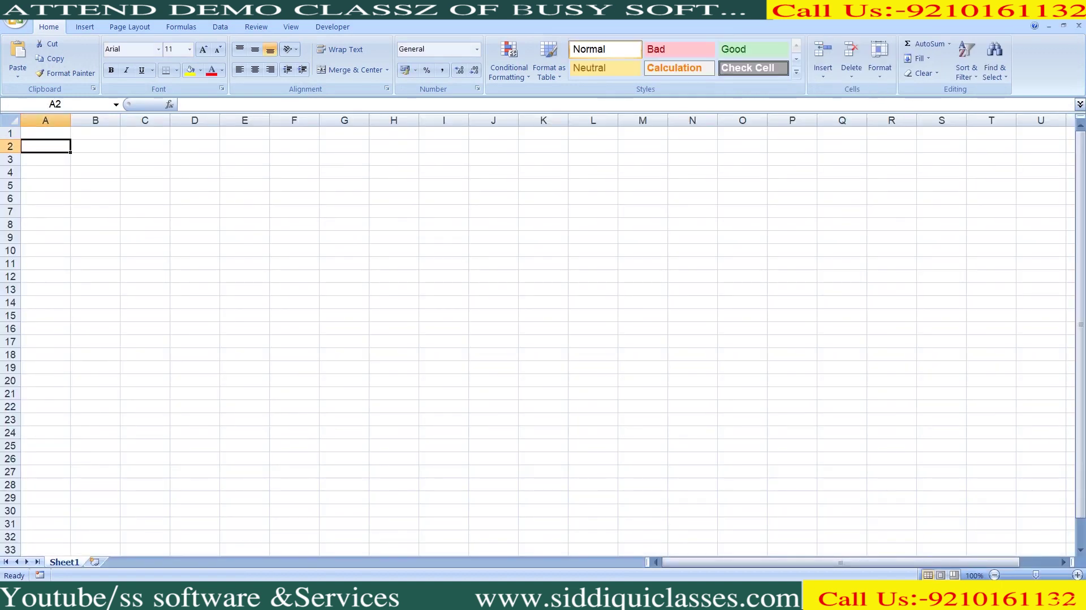
Enter the heading Total in cell C4 and the amount 53100 in C5
left_click(95, 159)
left_click(145, 172)
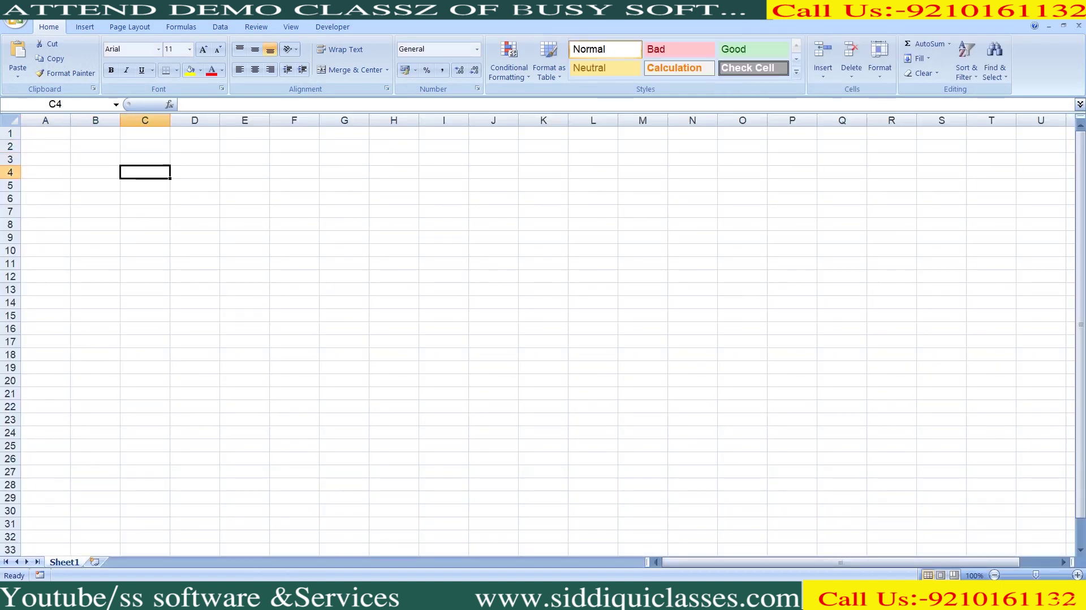
type("Total")
key("Return")
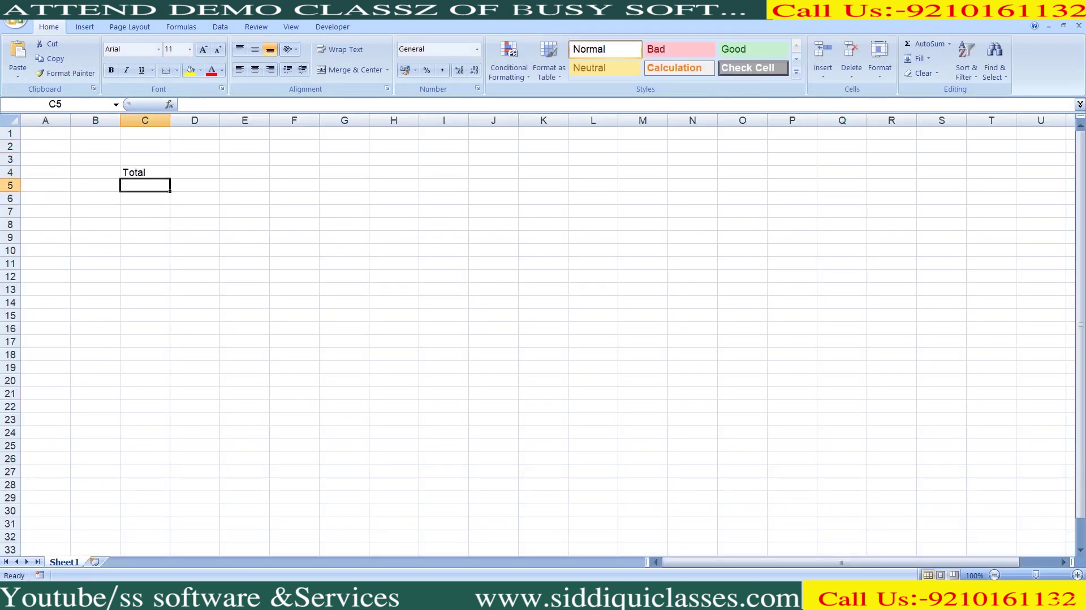
type("53100")
key("Return")
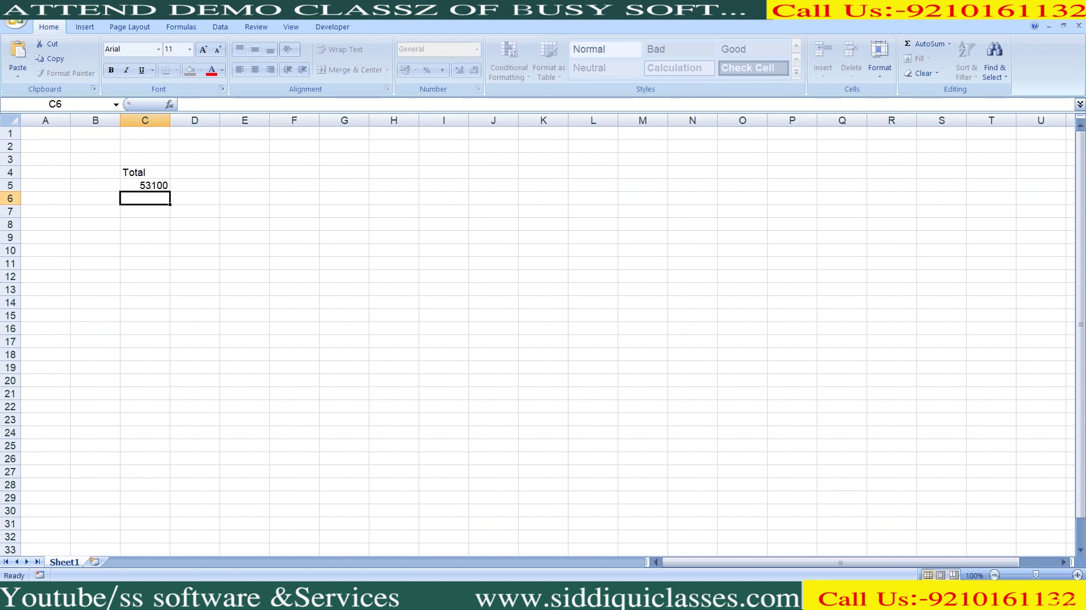
Enter the heading RATE in cell D4 and the interest rate 8.50% in D5
left_click(145, 172)
left_click(195, 172)
type("RATE")
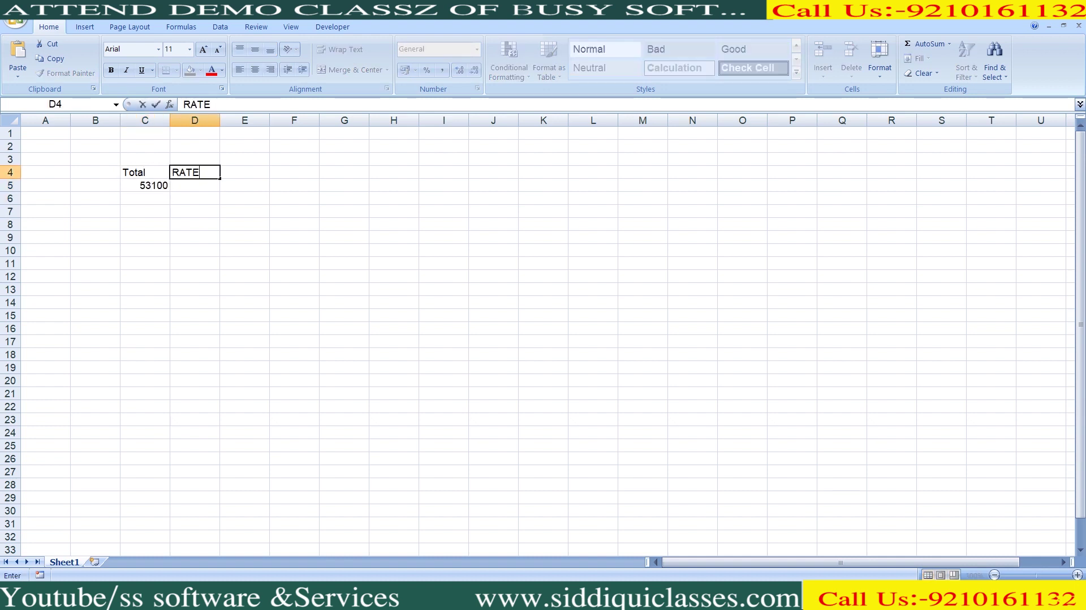
key("Return")
type("8.50%")
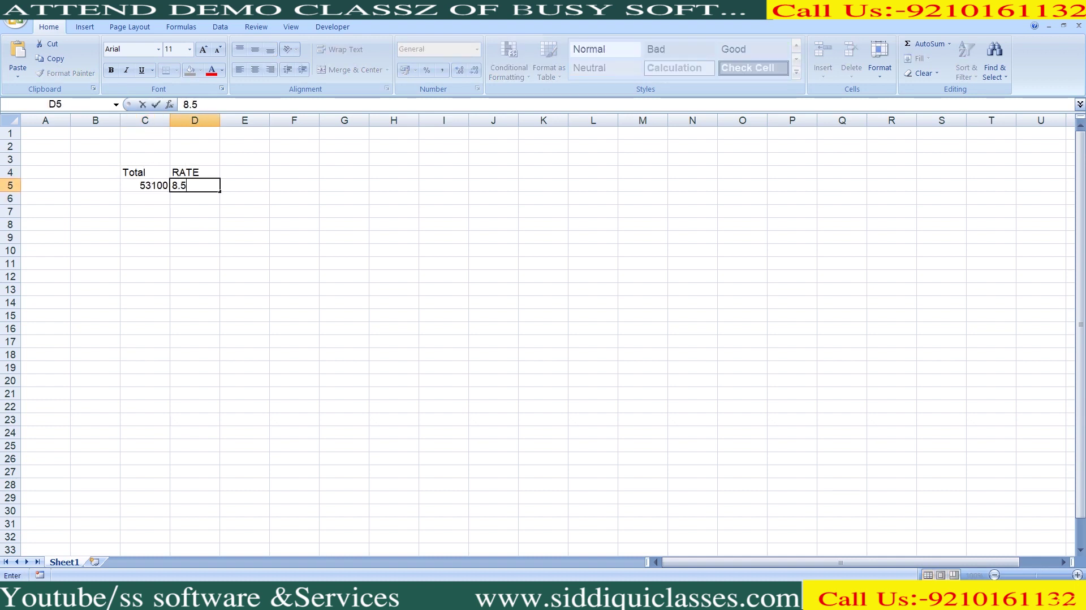
key("Return")
Enter the formula =C5/D5 in cell F5 to divide the total by the rate
key("Up")
key("Right")
key("Right")
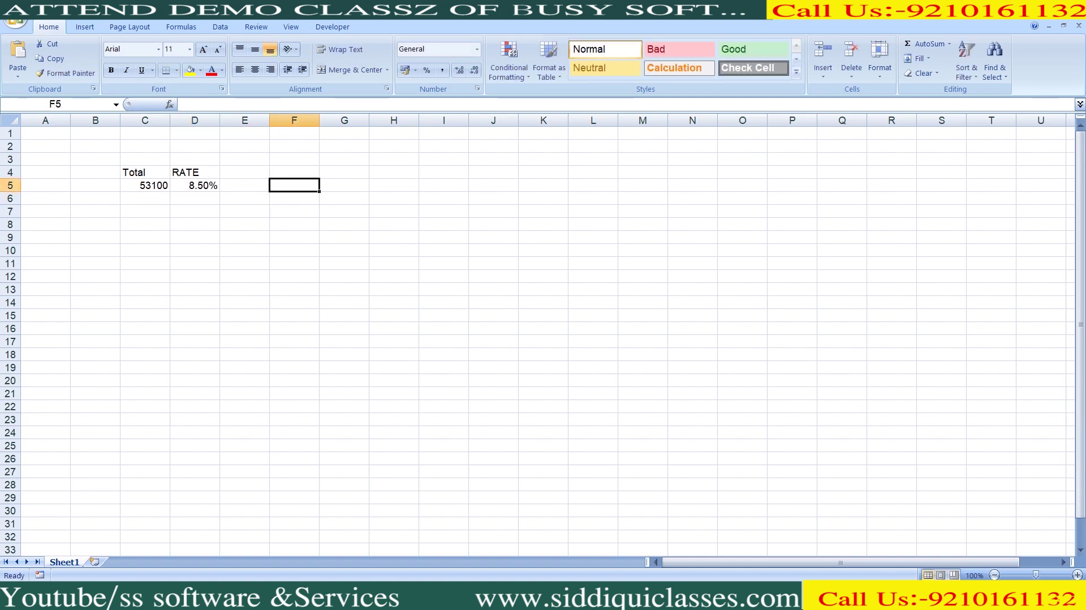
type("=")
key("Left")
key("Left")
key("Left")
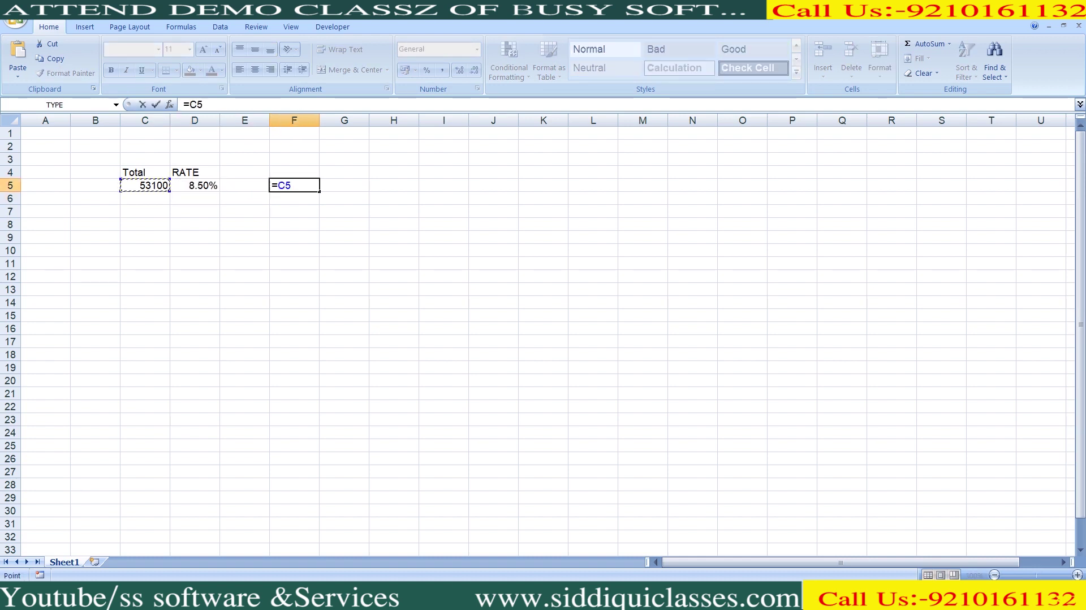
type("/")
key("Left")
key("Left")
key("Return")
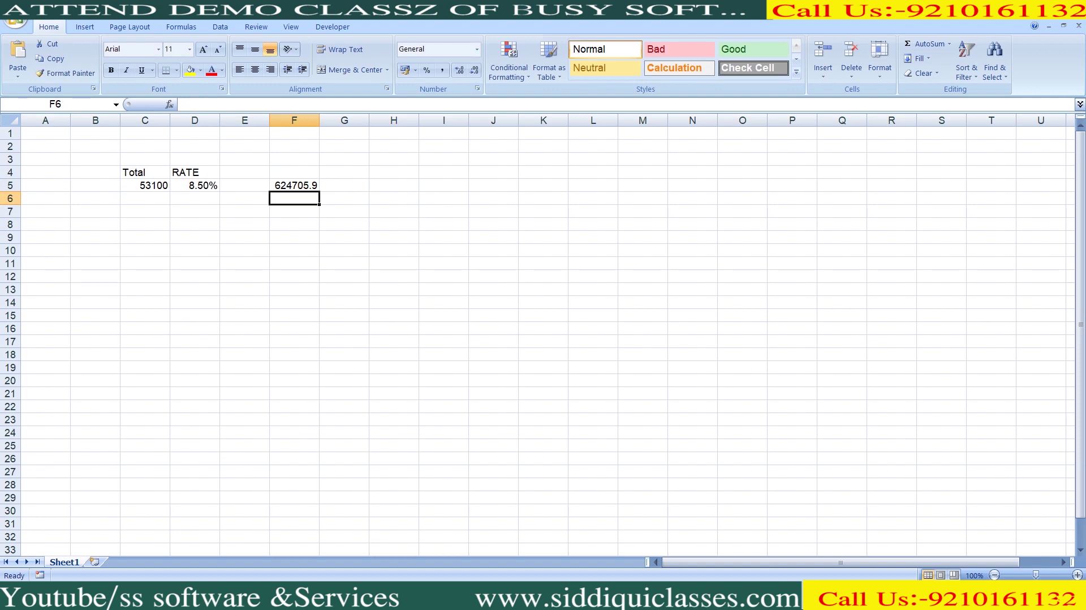
Replace the division in cell F5 with a formula multiplying the total in C5 by the rate in D5
key("Up")
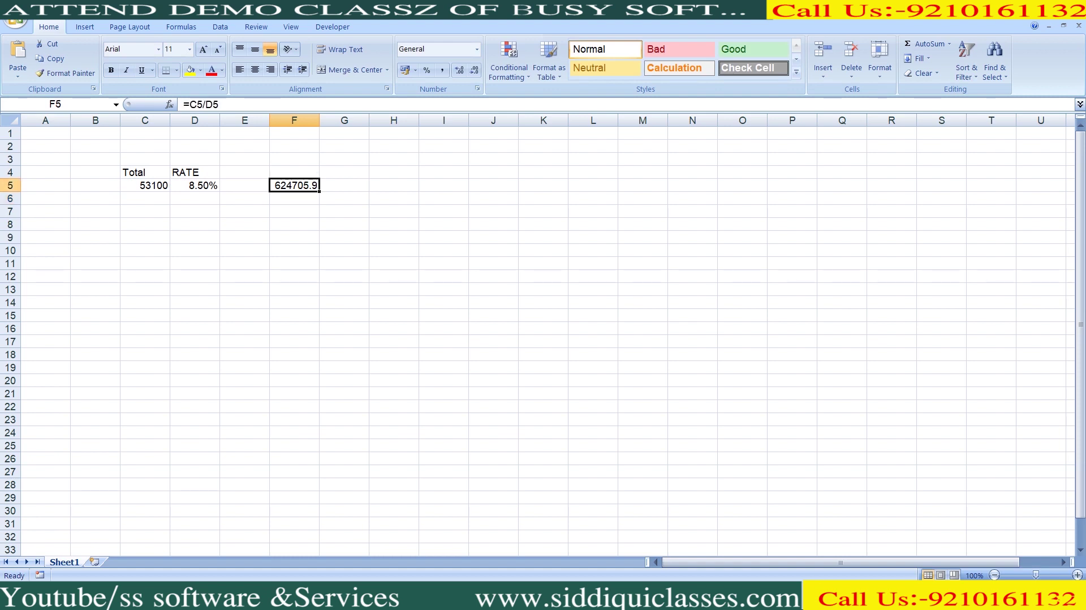
key("Left")
key("Left")
key("Right")
key("Right")
key("F2")
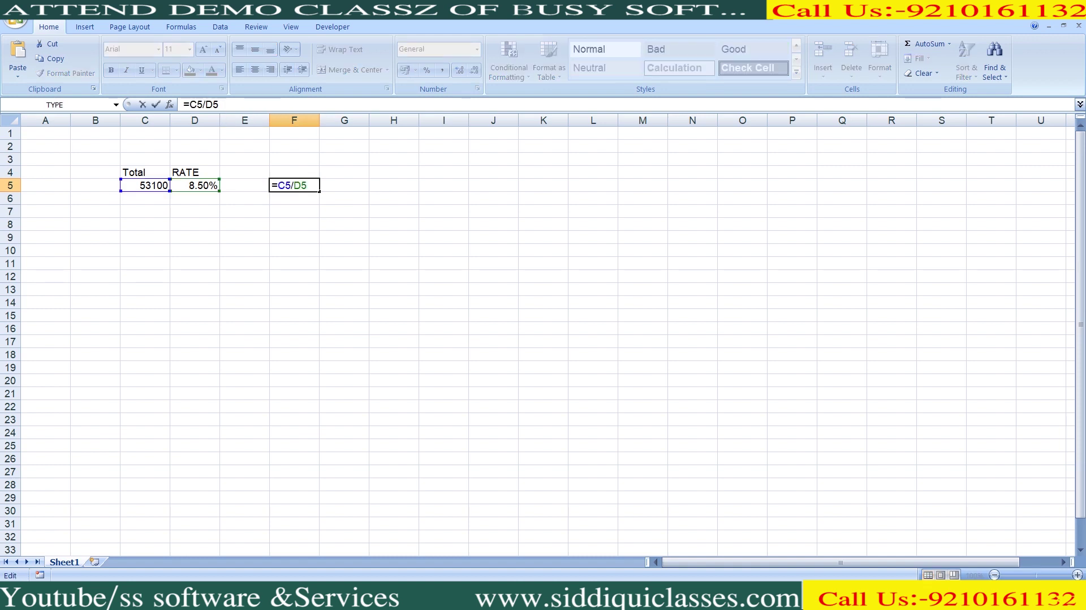
key("Escape")
type("=")
key("Left")
key("Left")
key("Left")
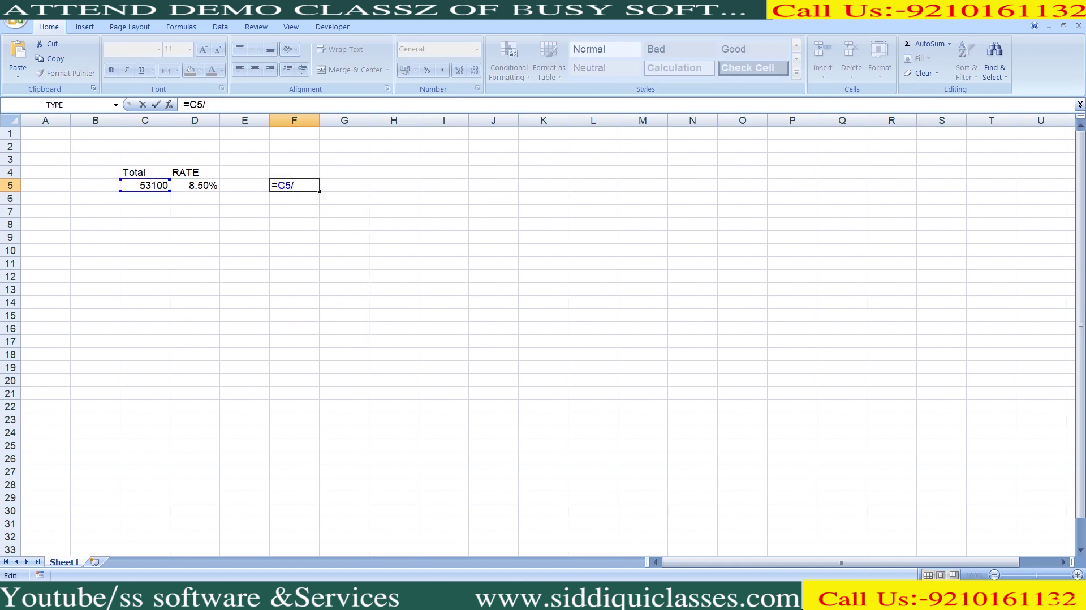
type("*")
key("Left")
key("Left")
key("Return")
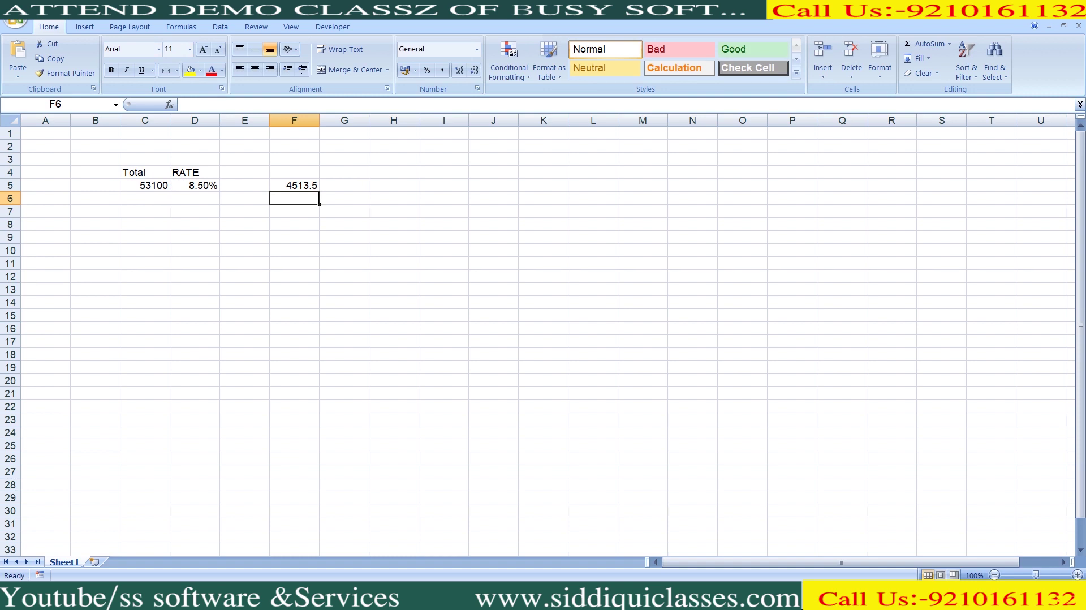
Enter the formula =F5/365 in cell G5 to work out the interest per day
left_click(295, 185)
left_click(344, 185)
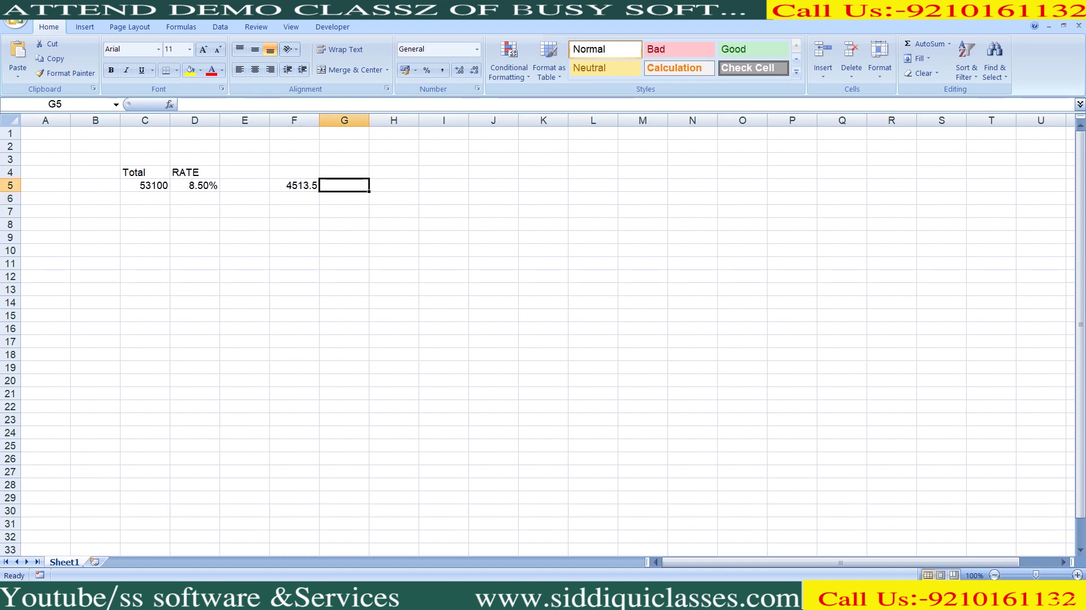
type("=F5/365")
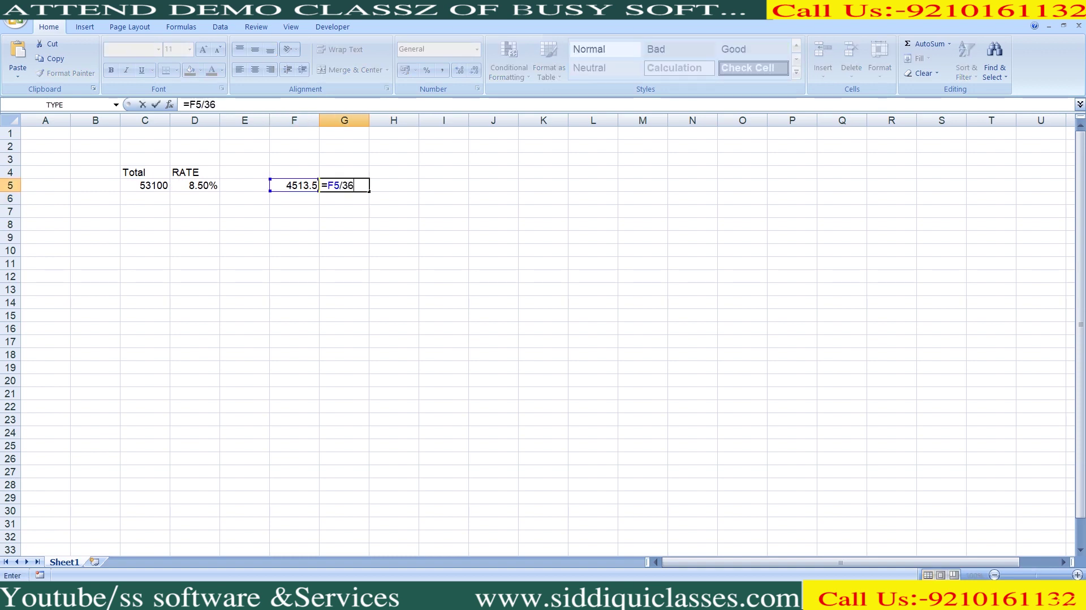
key("Return")
left_click(344, 185)
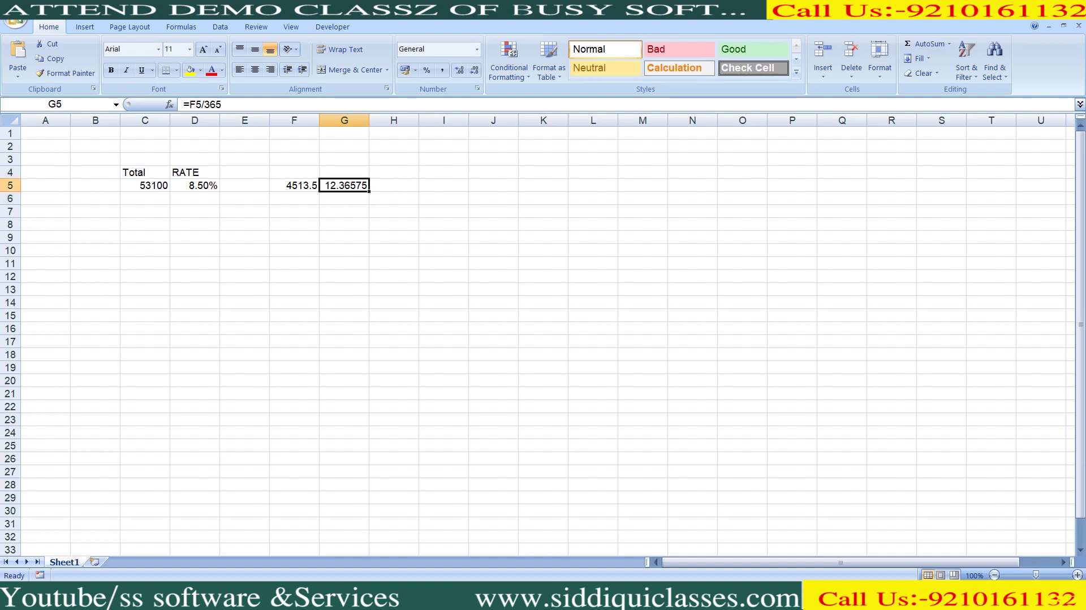
Enter the formula =G5*8 in cell H5 to calculate the interest for 8 days
left_click(394, 185)
type("=")
left_click(344, 185)
type("*8")
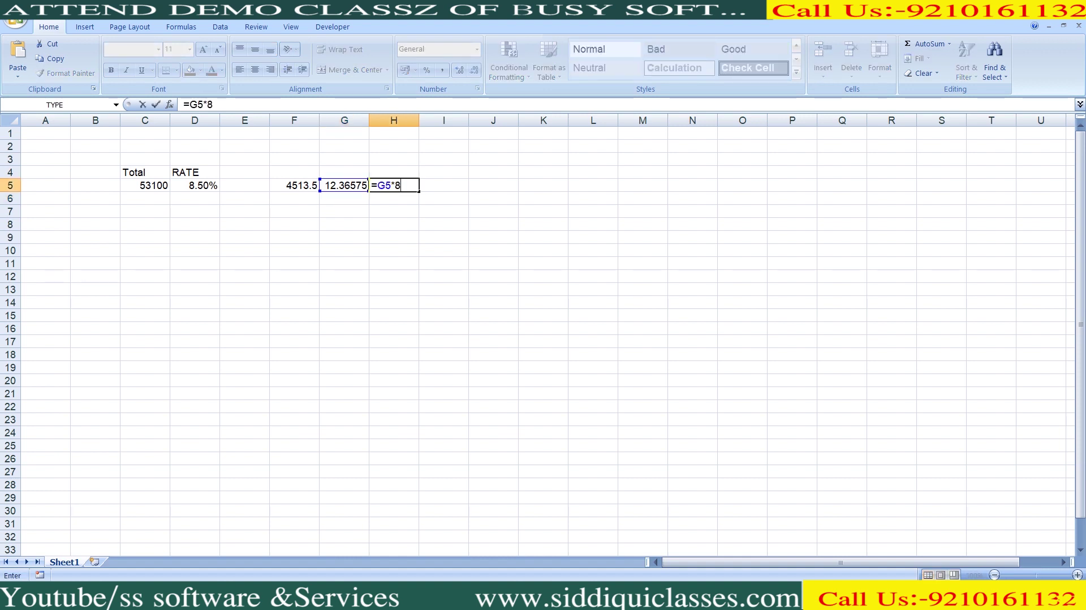
key("Return")
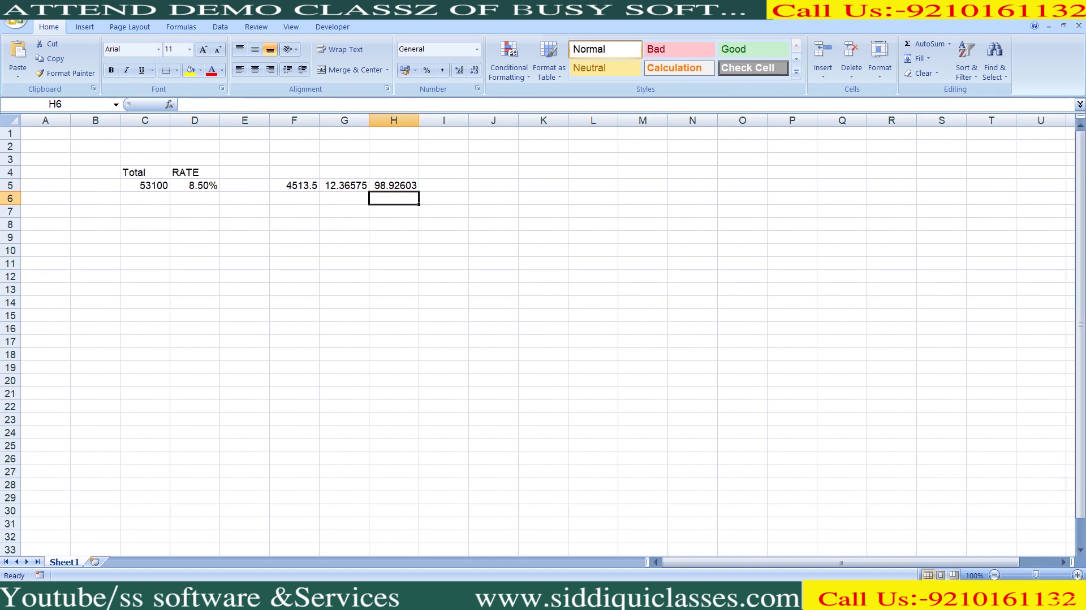
Fill the calculation in C5:H5 down into row 6 and change the total in C6 to 23100
left_click_drag(144, 185, 394, 198)
key("ctrl+d")
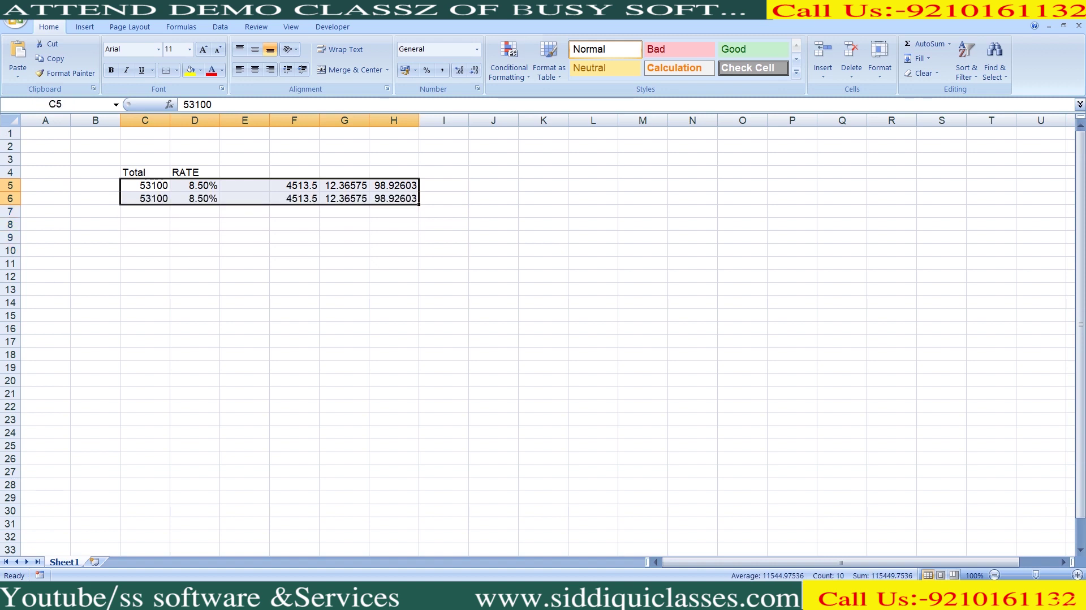
left_click(145, 198)
type("23100")
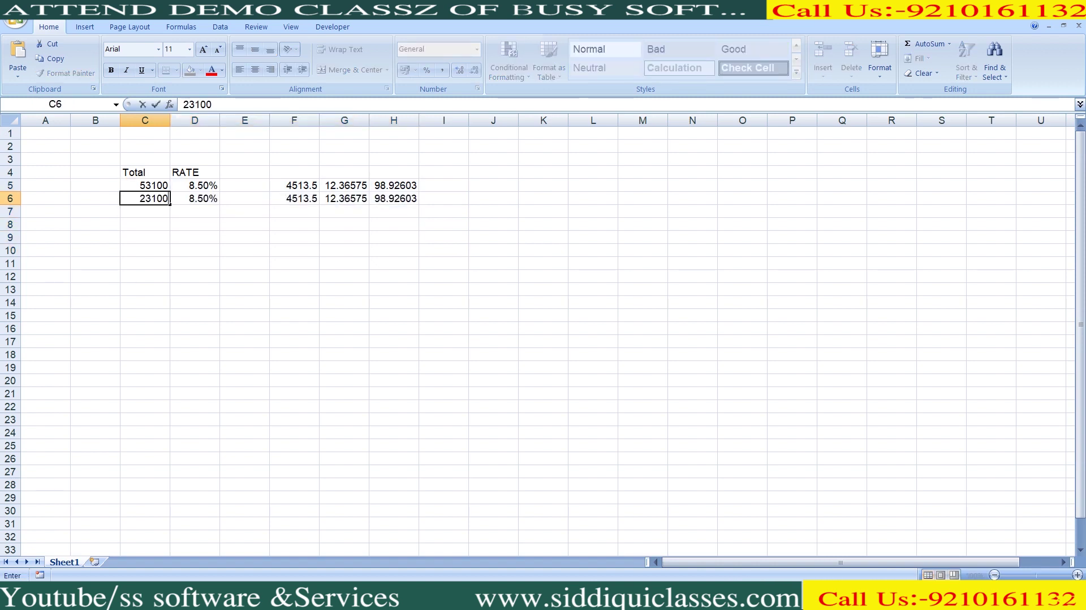
key("Return")
Change the formula in cell H6 to =G6*94 to calculate the interest for 94 days
left_click(344, 198)
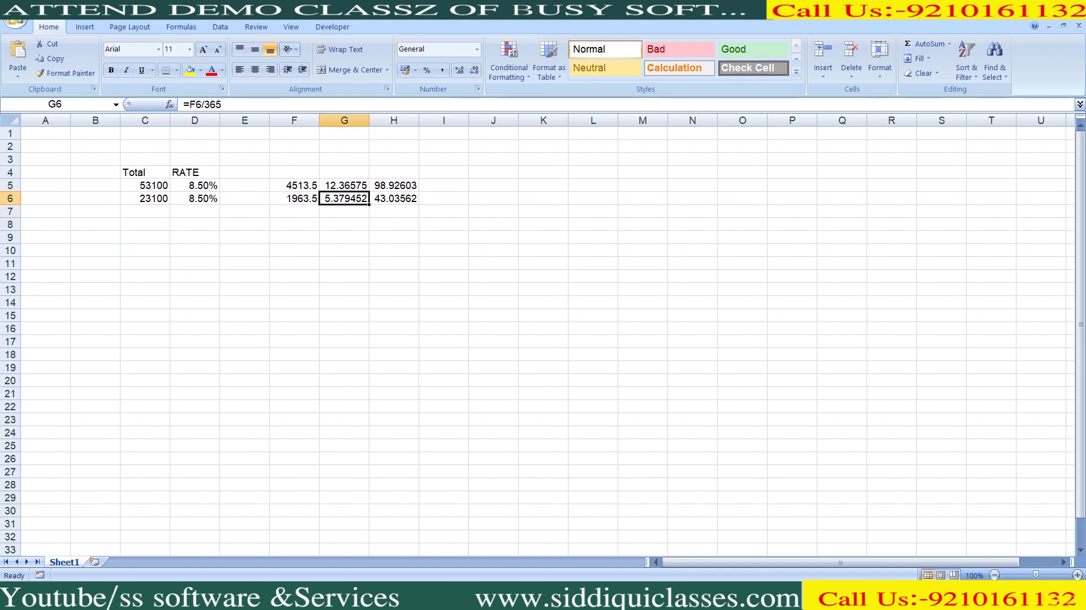
key("F2")
key("Tab")
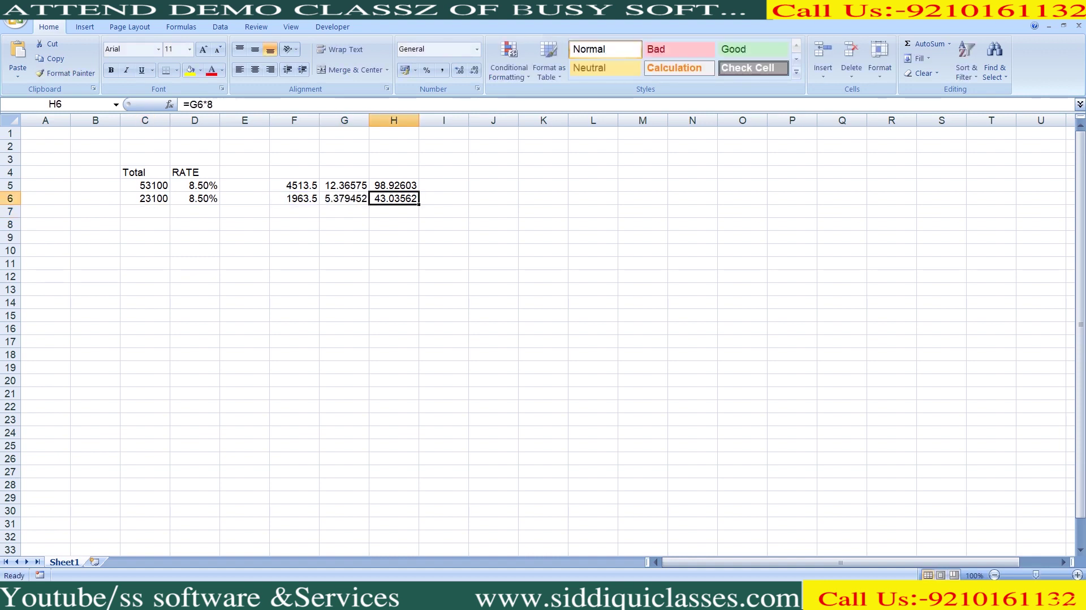
key("F2")
key("BackSpace")
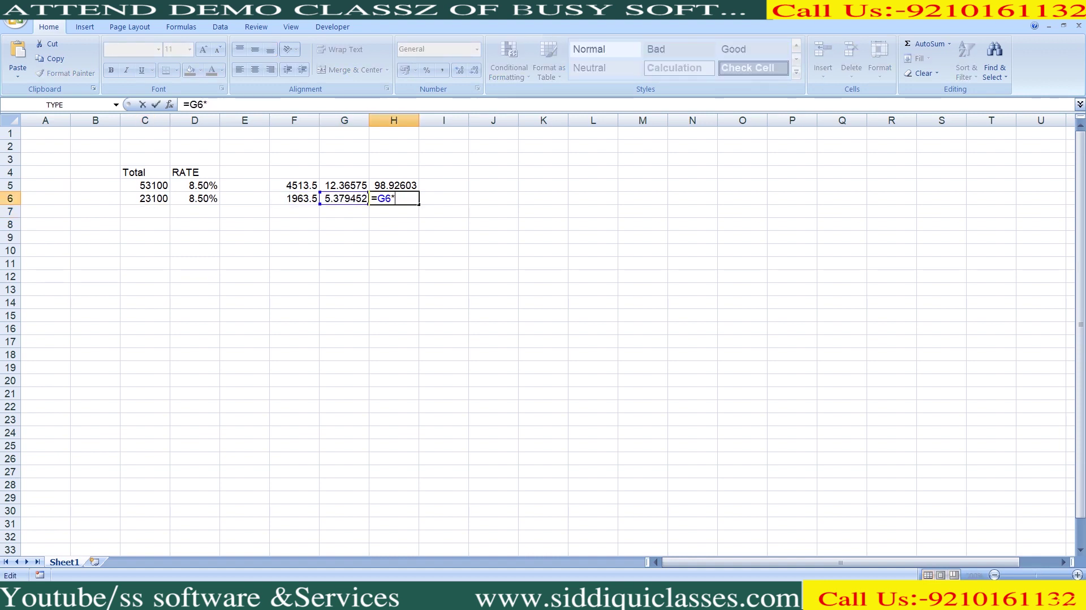
key("alt+Tab")
key("alt+Tab")
type("94")
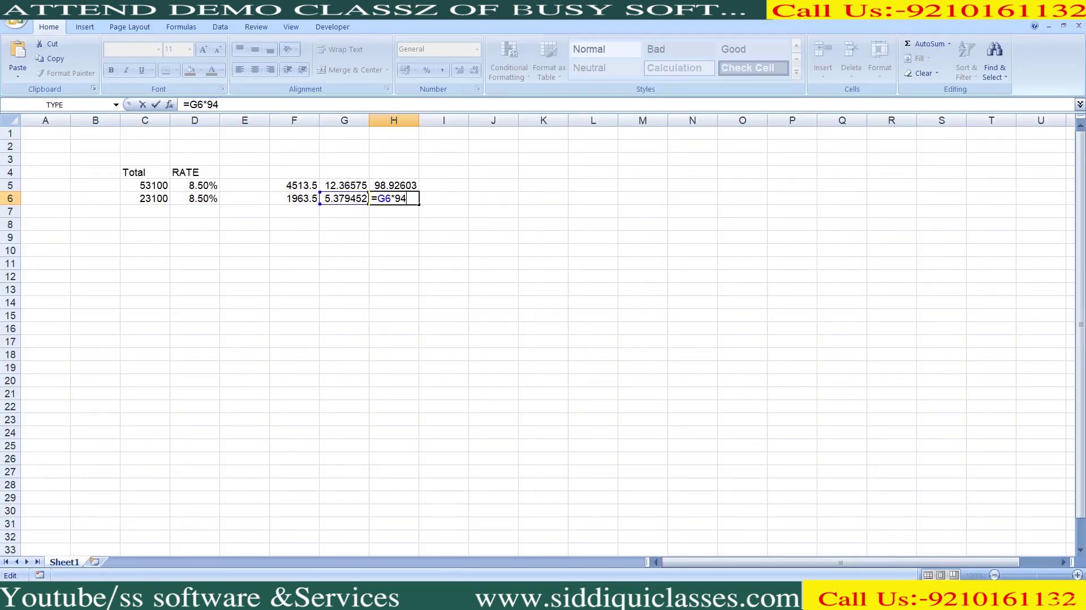
key("Return")
Switch to Busy to compare the Khurana Wool Store interest report with the calculation, and return to Excel
key("alt+Tab")
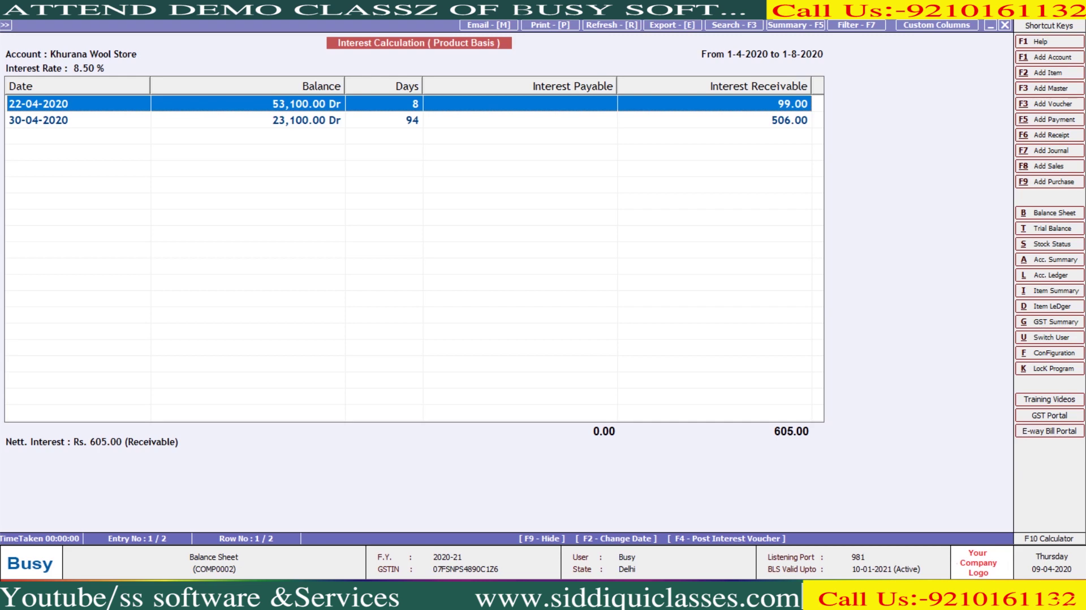
key("alt+Tab")
left_click(145, 185)
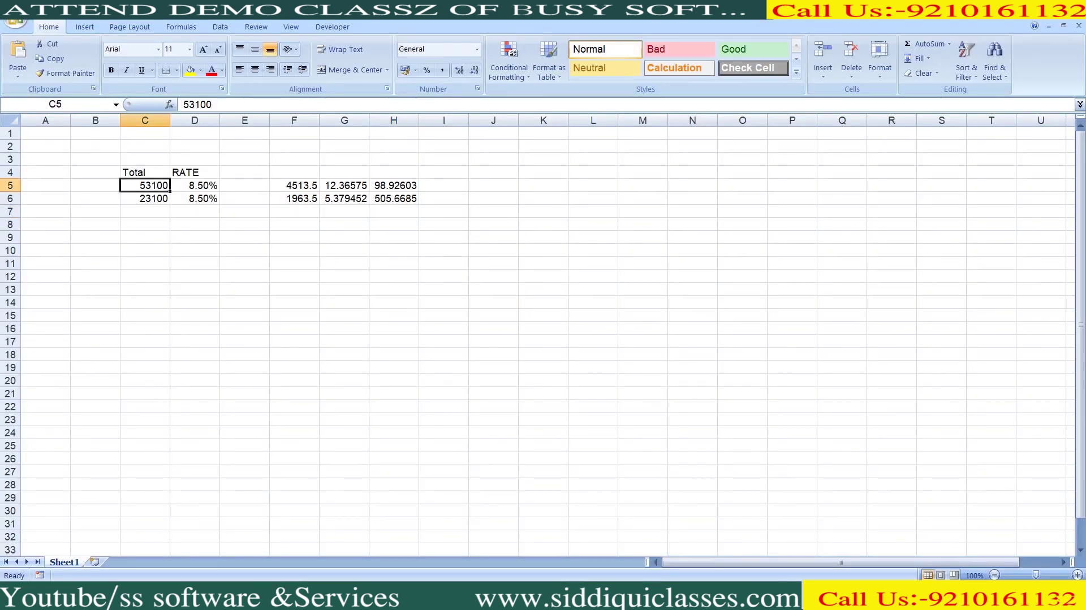
Clear the interest formulas from cells F5:H6
left_click_drag(345, 185, 394, 211)
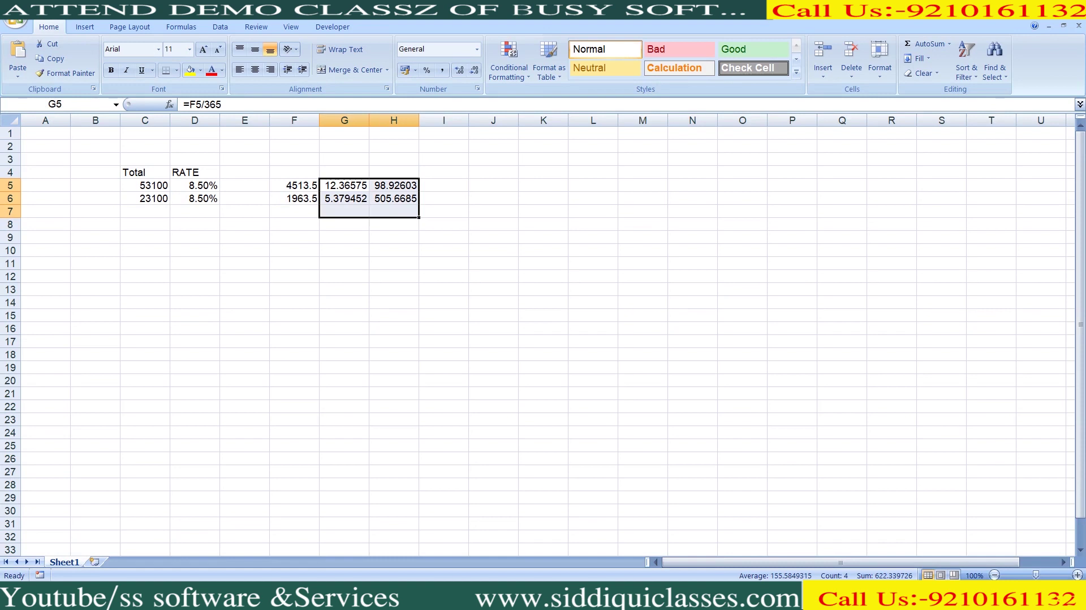
left_click_drag(294, 186, 394, 198)
key("Delete")
Enter the heading Annual Int in cell E4
left_click(244, 185)
left_click(245, 172)
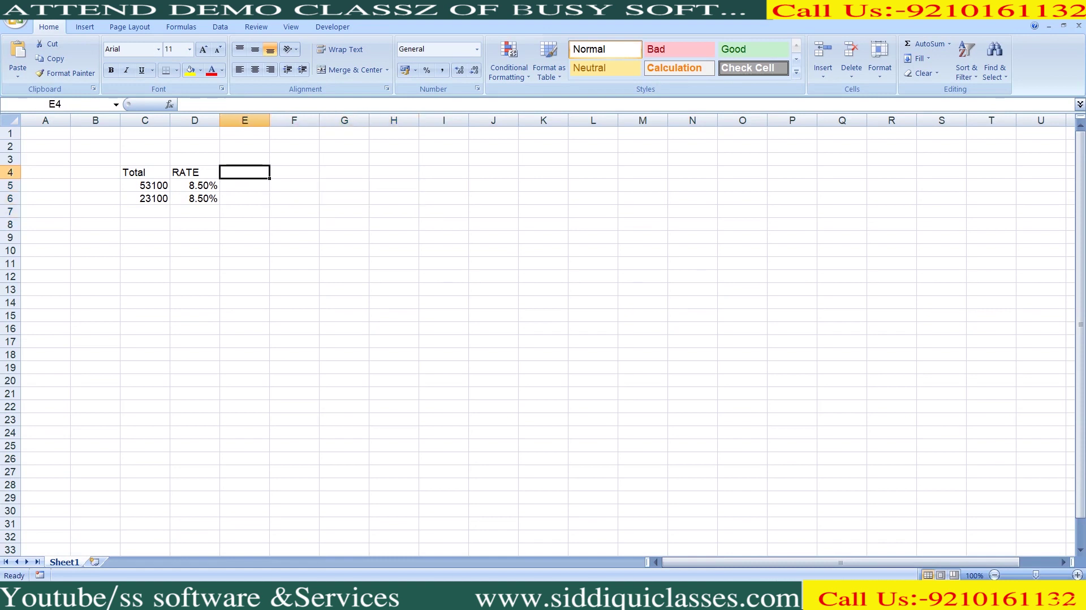
type("PA")
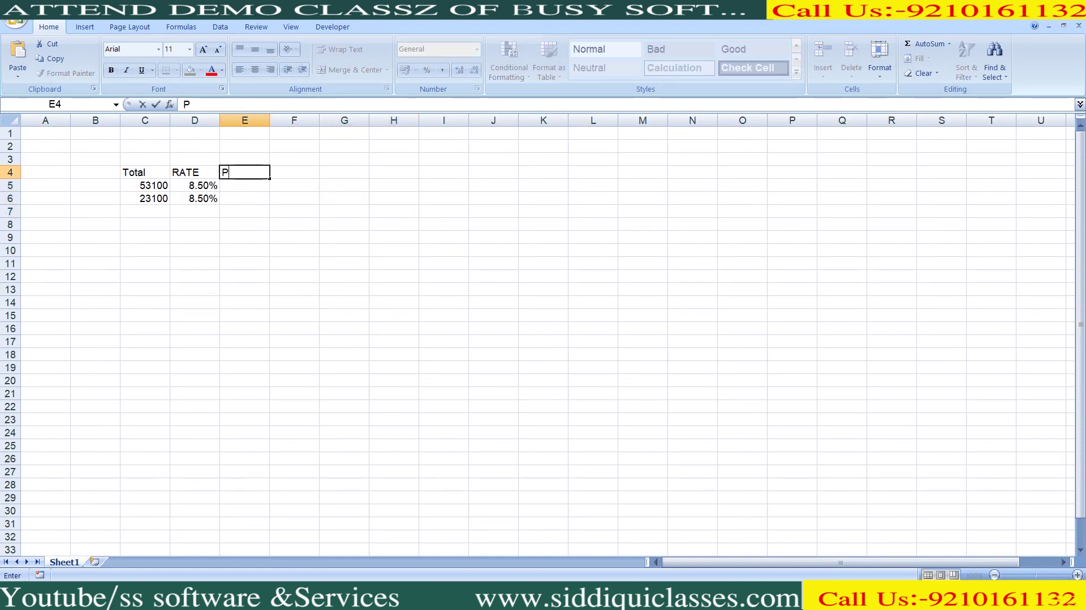
key("BackSpace")
key("BackSpace")
type("Annual Int")
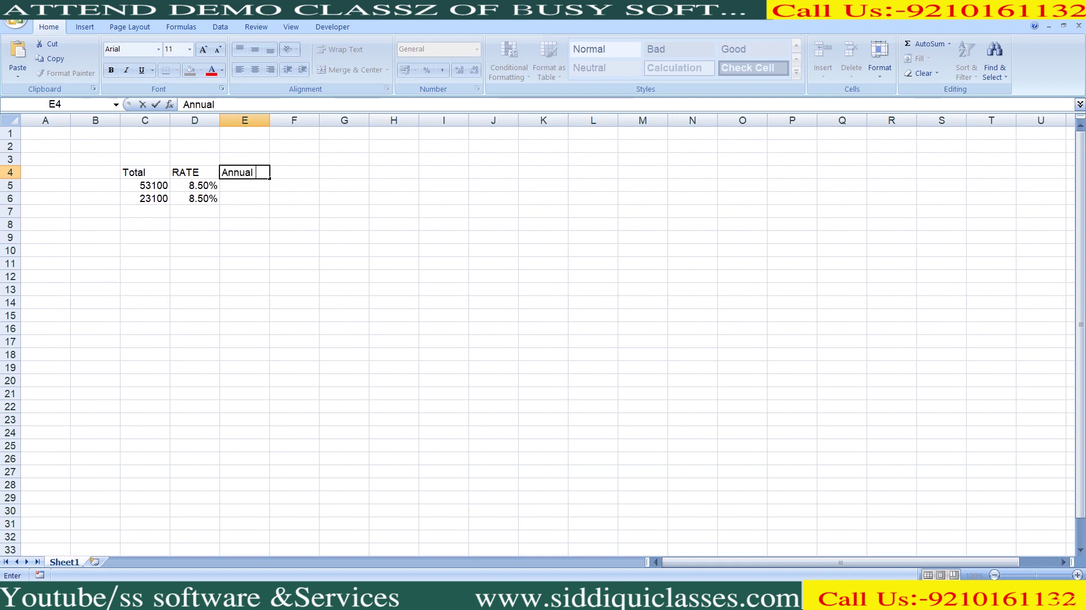
key("Return")
Calculate the annual interest in E5 by multiplying the rate in D5 by the total in C5, and fill it down to E6
type("=")
key("Left")
key("Left")
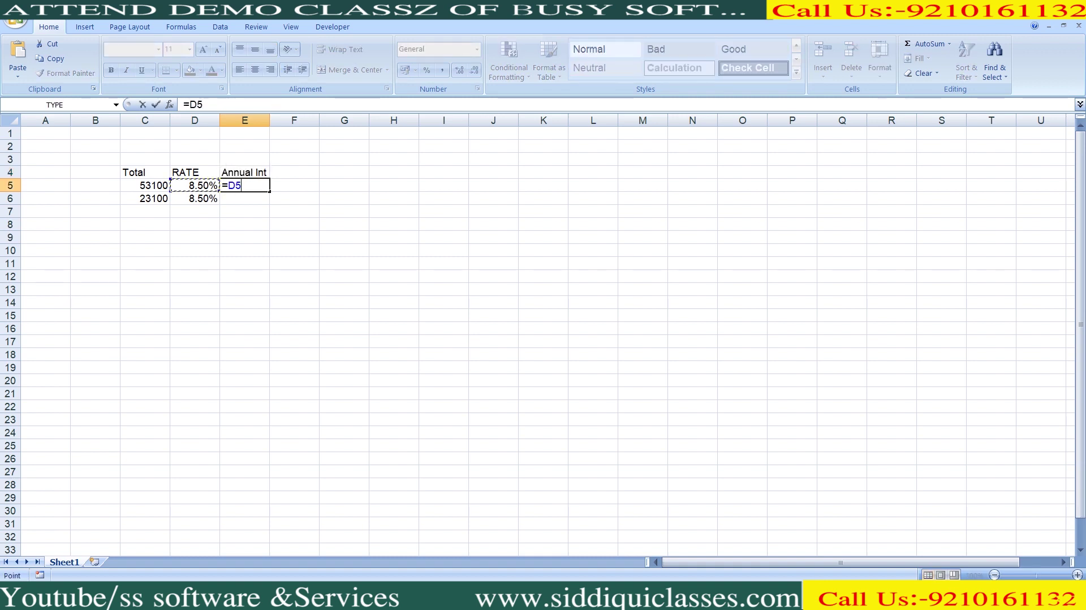
type("*")
key("Left")
key("Return")
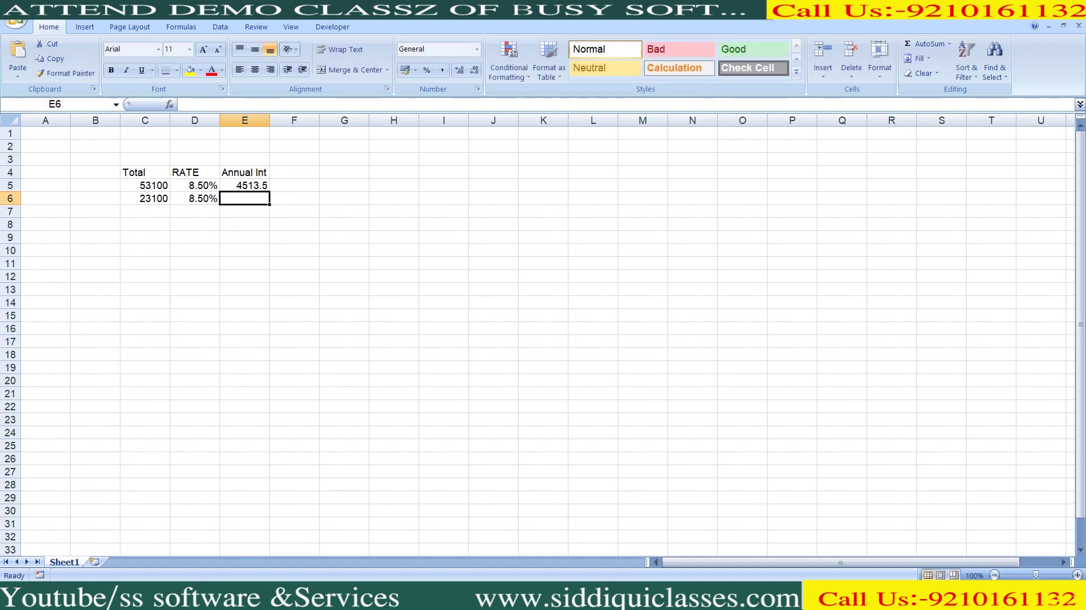
key("ctrl+d")
Enter the heading Per Day Int in cell F4
key("Up")
key("Up")
key("Right")
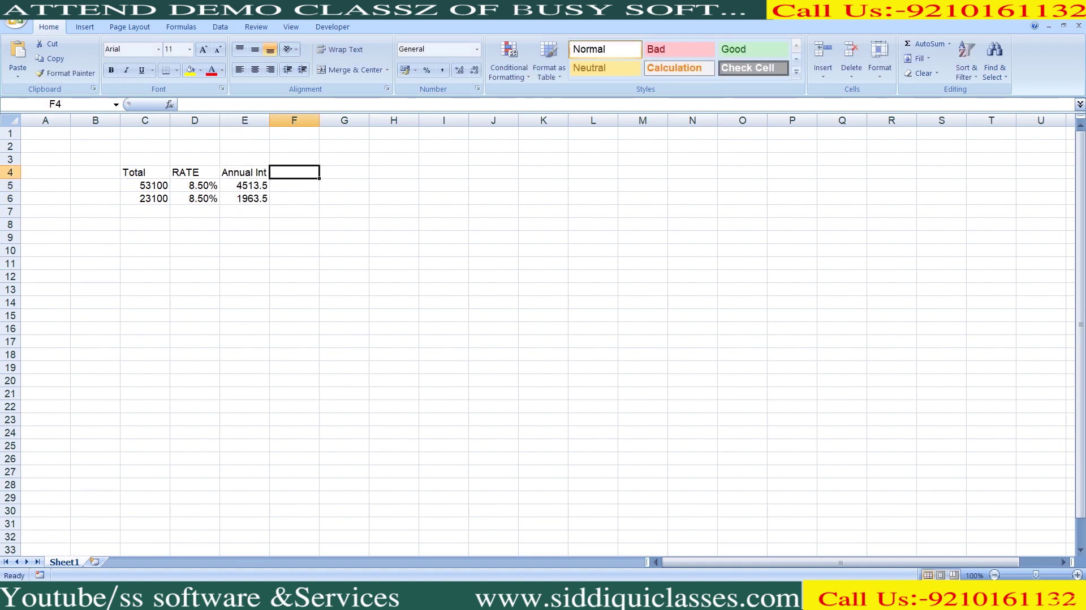
key("BackSpace")
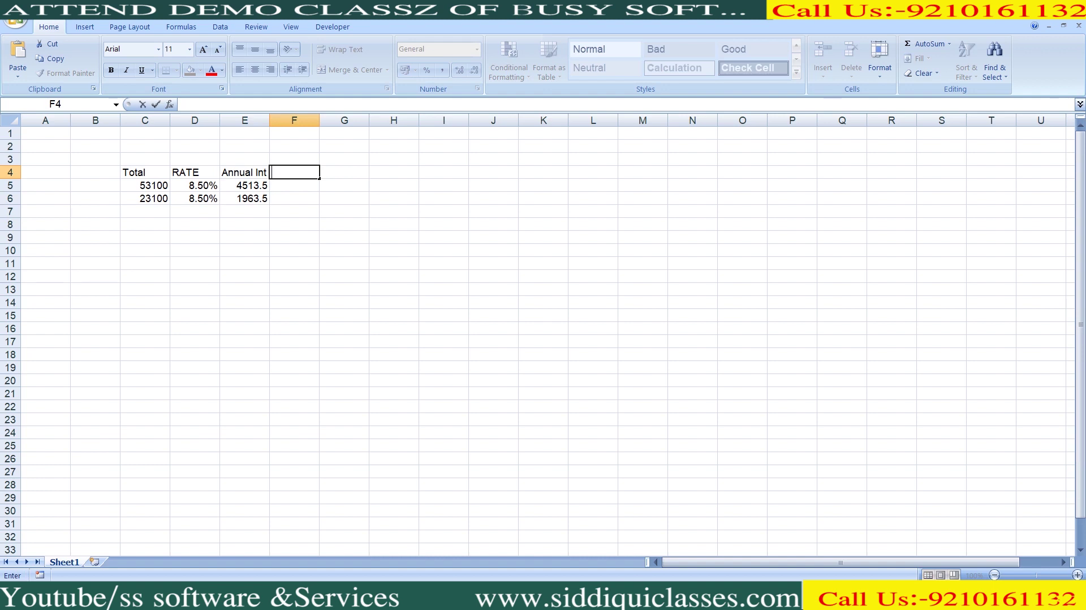
type("Per Day Int")
key("Return")
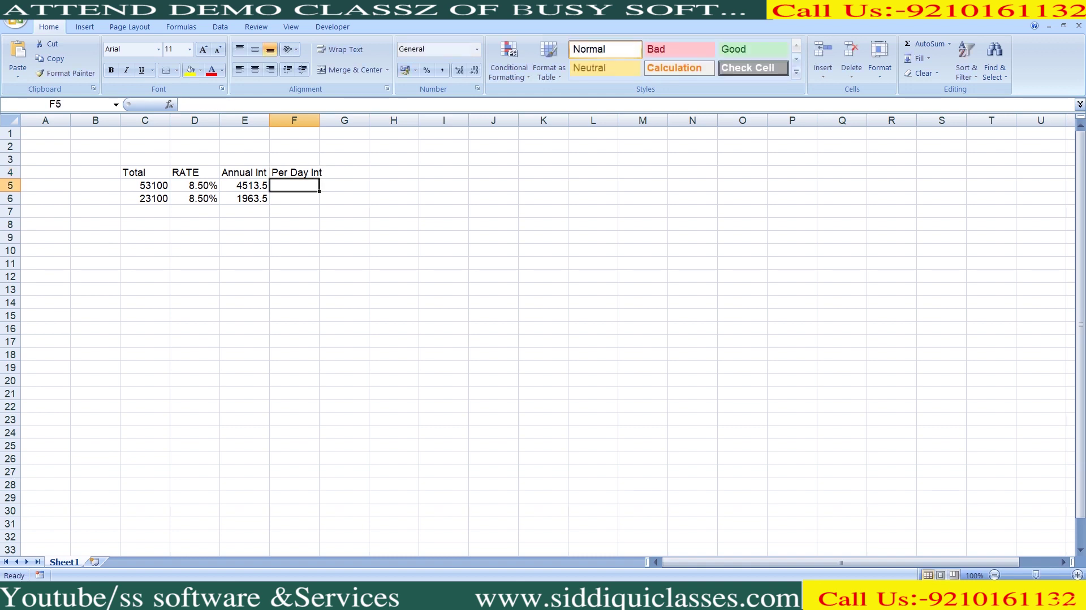
Enter the formula =E5/365 in cell F5 and fill it down to F6
type("=")
key("Left")
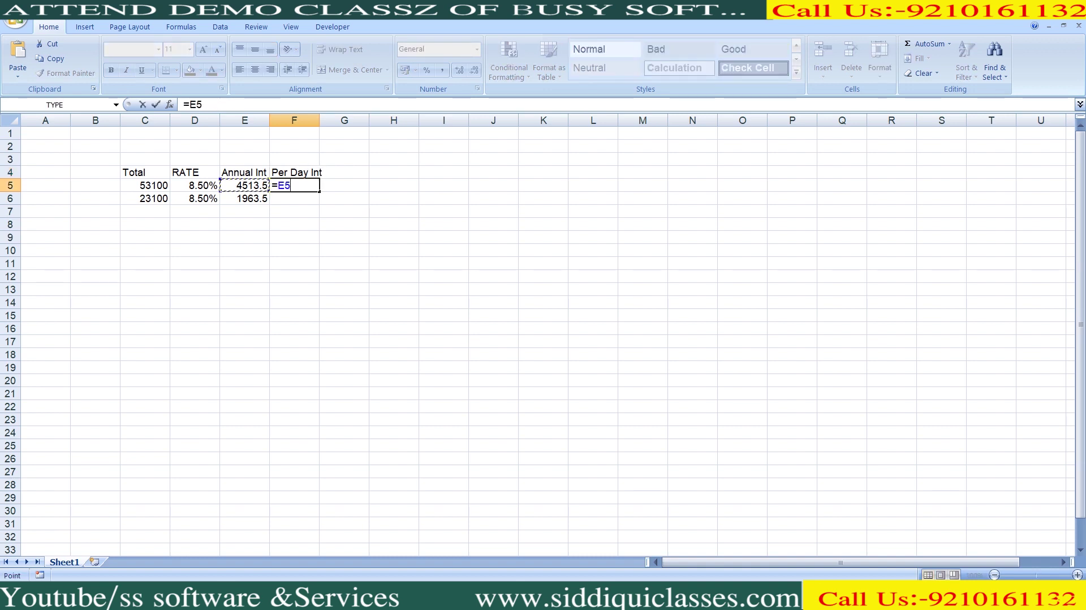
type("/365")
key("Return")
key("ctrl+d")
Enter the heading days in cell G4 with the values 8 in G5 and 94 in G6
left_click(344, 198)
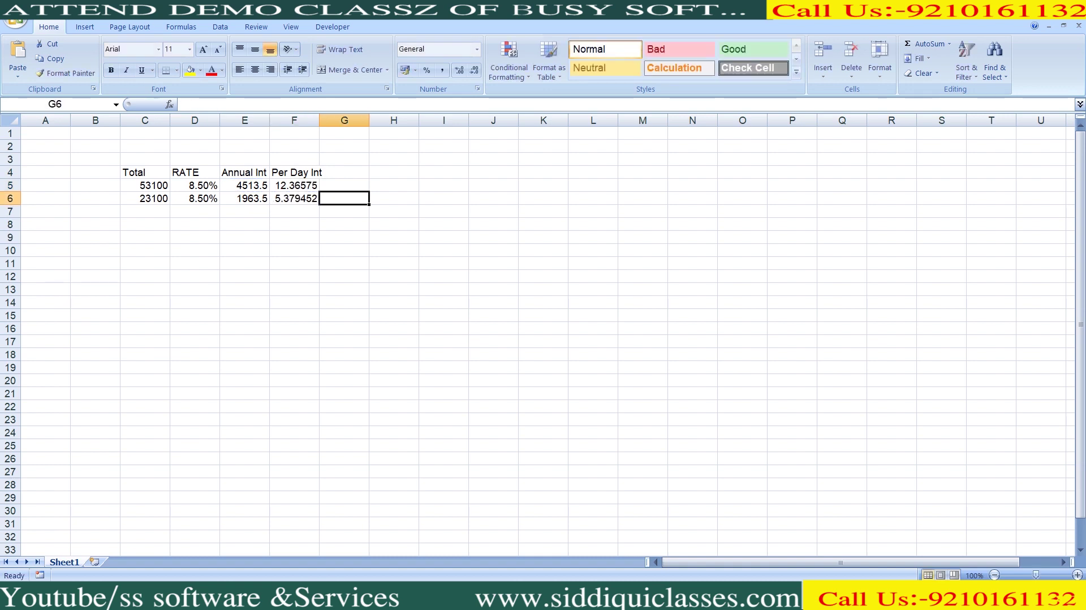
key("Up")
key("Up")
type("days")
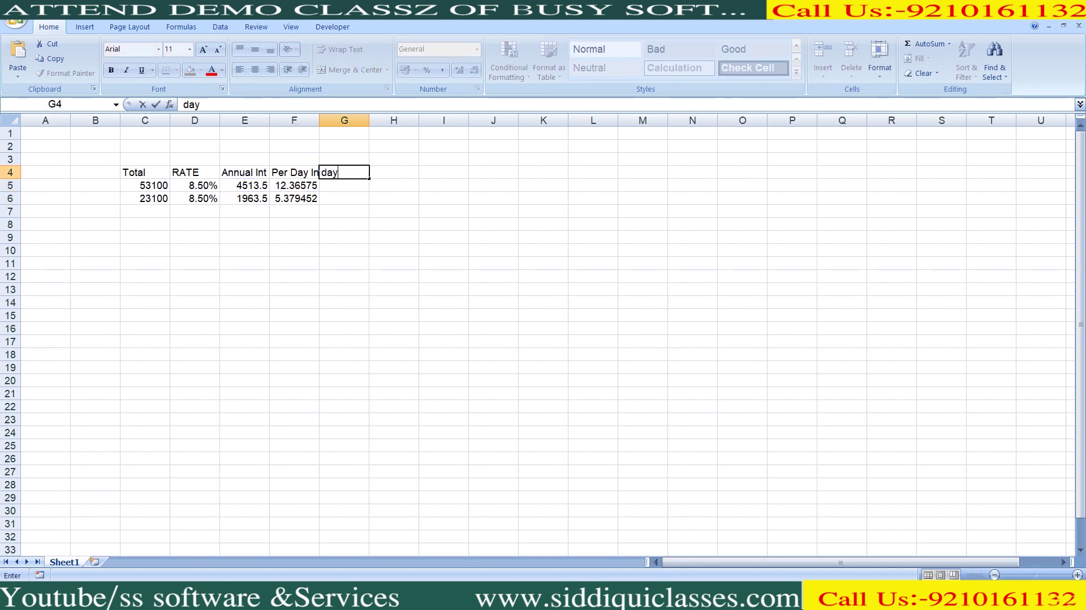
key("Return")
type("8")
key("Return")
type("94")
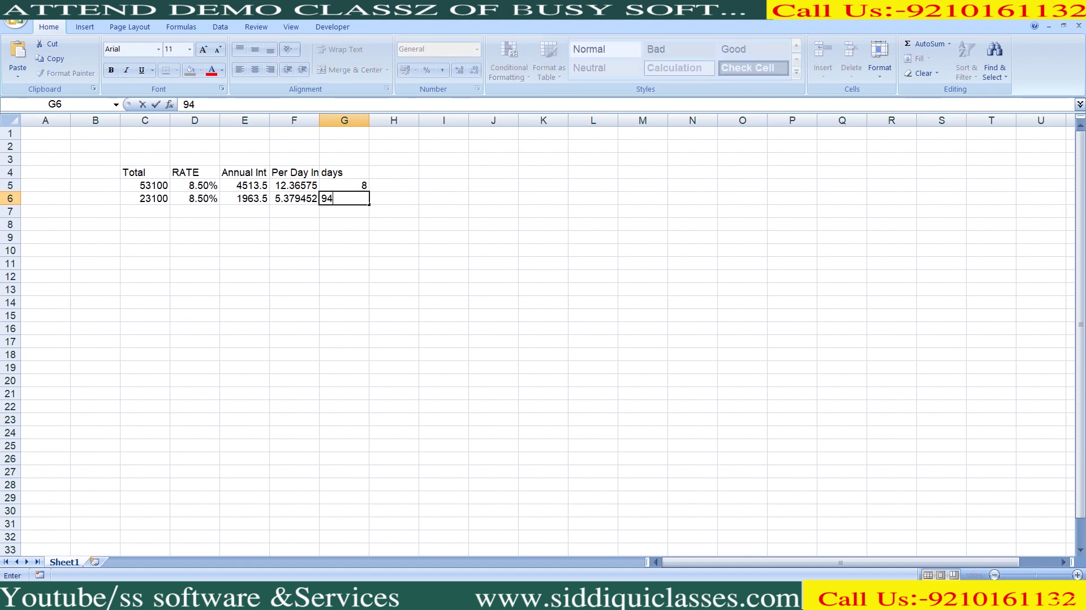
key("ctrl+Return")
Enter the formula =F5*G5 in cell H5 and fill it down to H6
key("Right")
key("Up")
type("=")
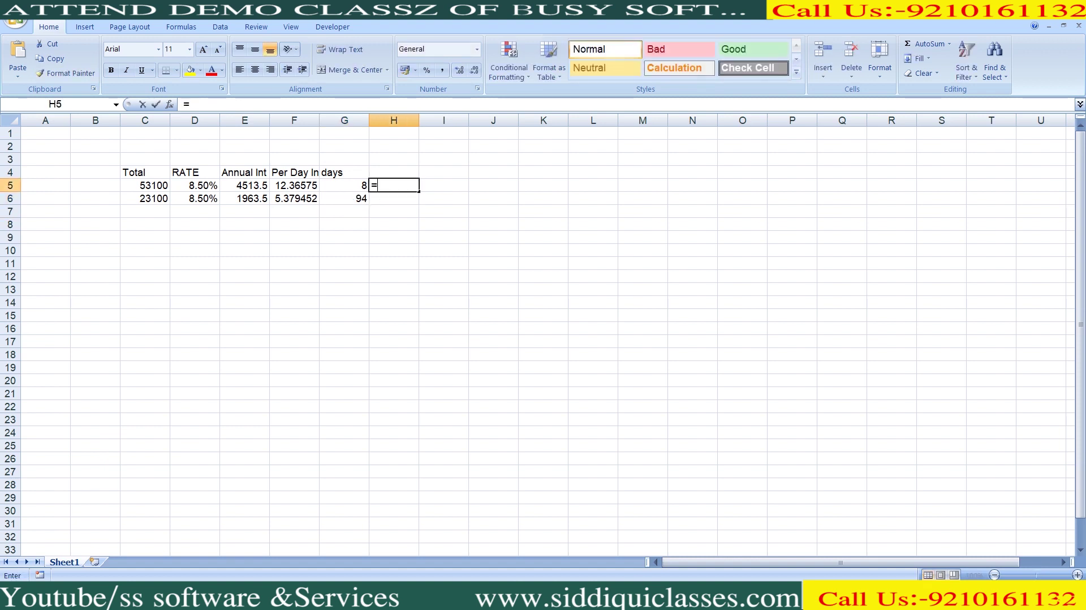
type("F5*G5")
key("Return")
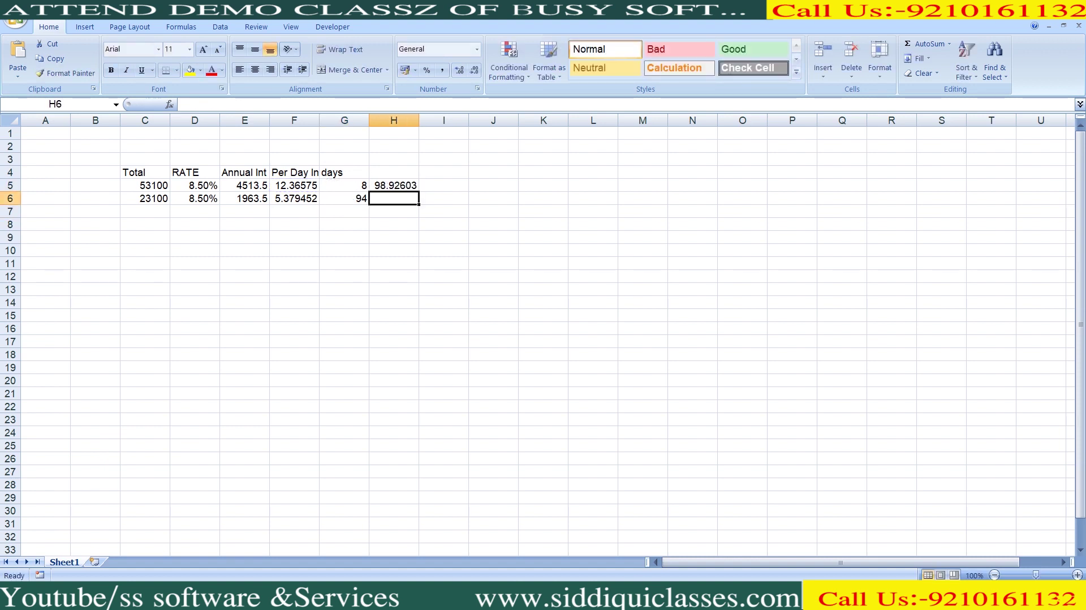
key("ctrl+d")
Add an AutoSum total of the two interest amounts in cell H7
key("Return")
key("alt+equal")
key("Return")
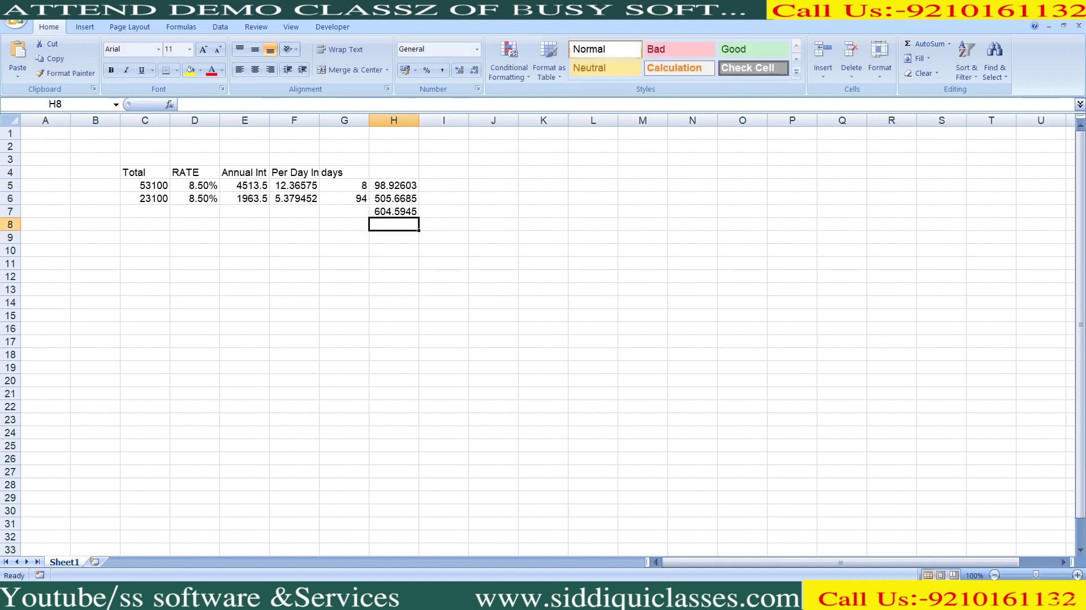
Switch back to Busy and close the product-basis interest report to return to the Interest Calculation options
key("alt+Tab")
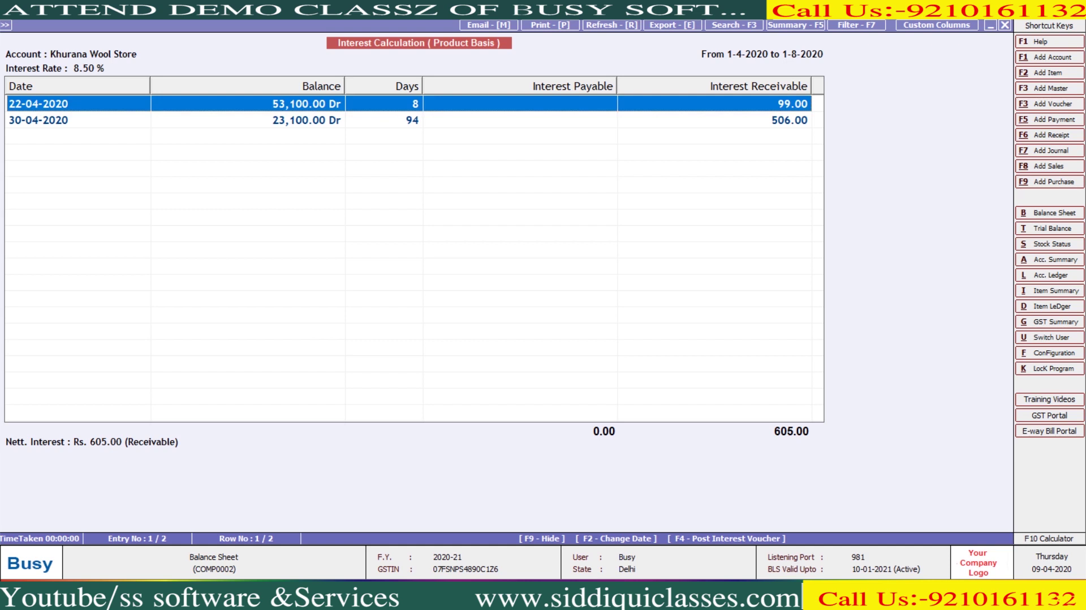
key("Escape")
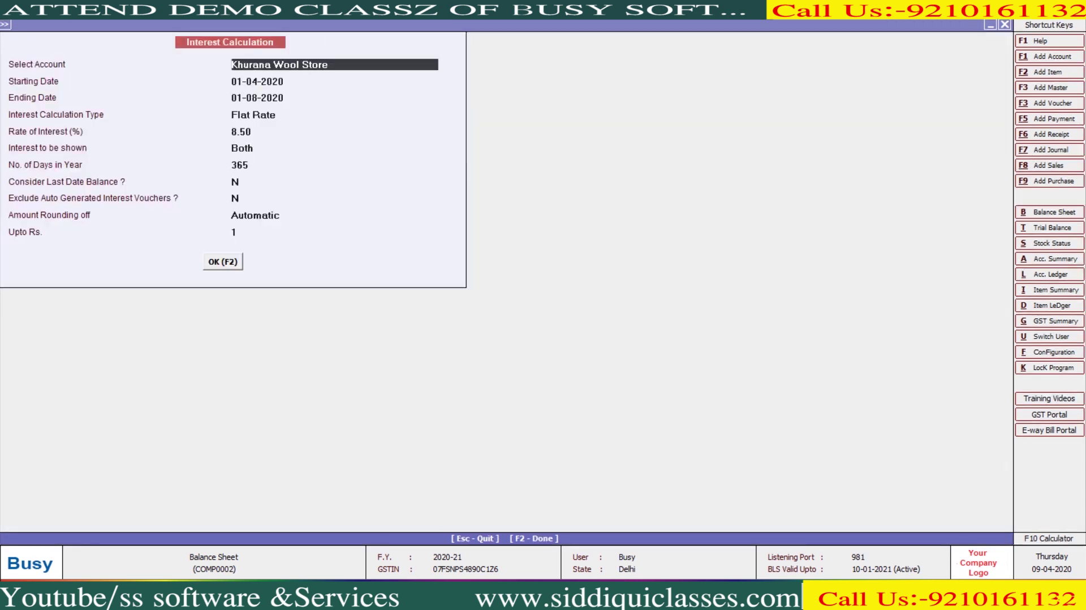
Set Consider Last Date Balance to Y, generate Khurana Wool Store's product-basis interest report and return to its options
key("Return")
key("Return")
key("Return")
key("Return")
key("Return")
key("Return")
key("Return")
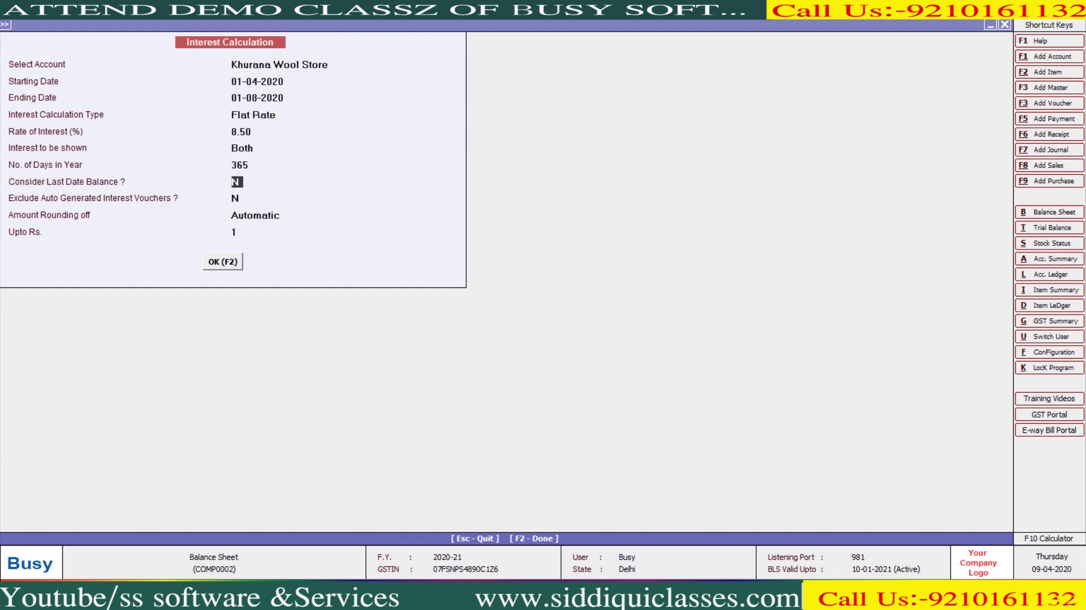
type("Y")
key("F2")
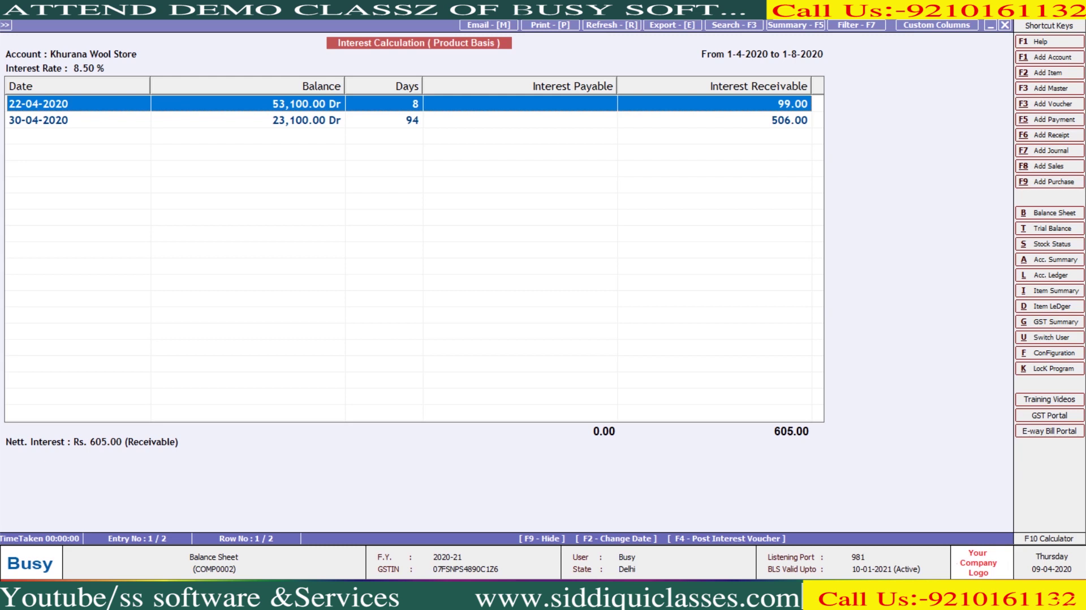
key("Down")
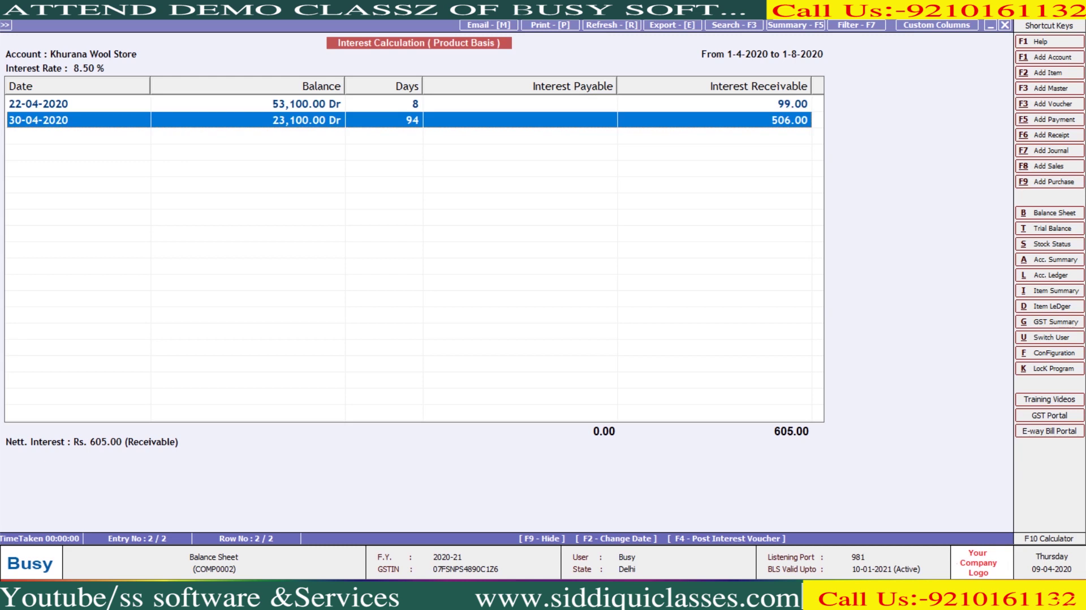
key("Escape")
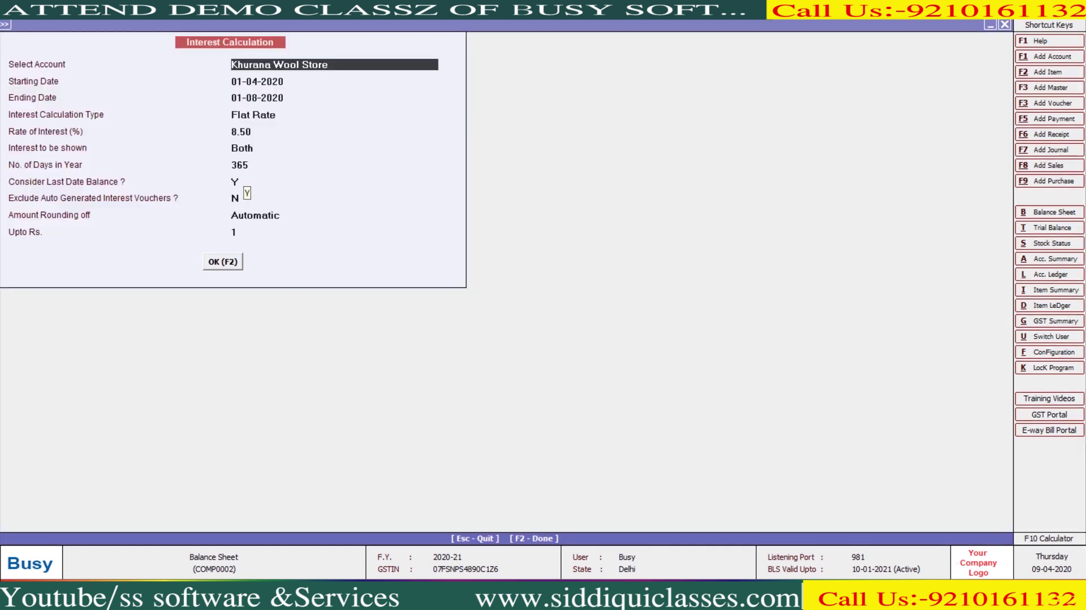
Set Exclude Auto Generated Interest Vouchers to Y and regenerate the product-basis interest report
left_click(237, 181)
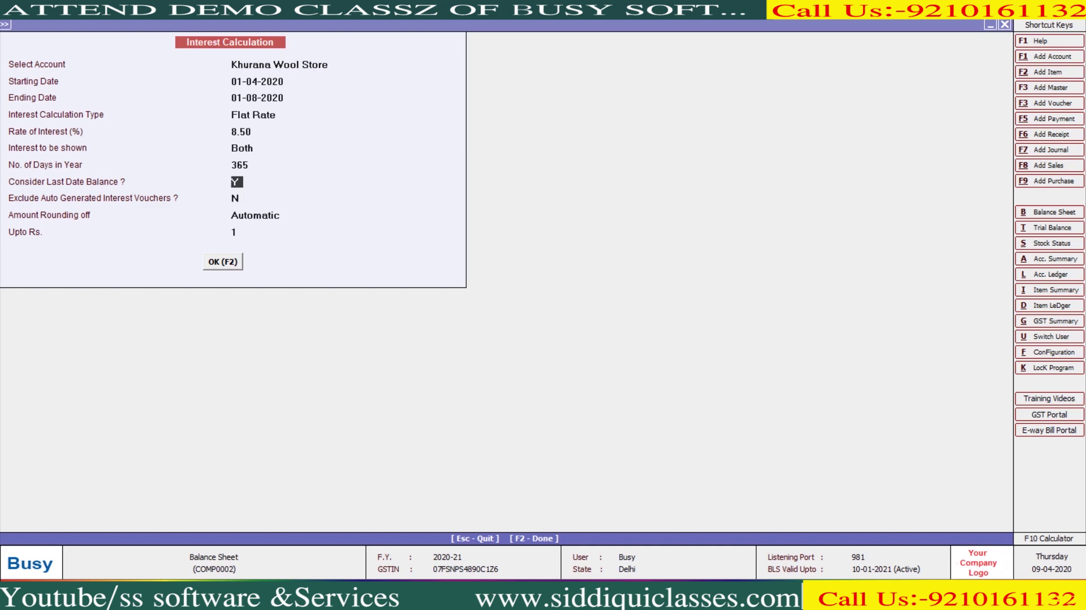
key("Return")
key("F2")
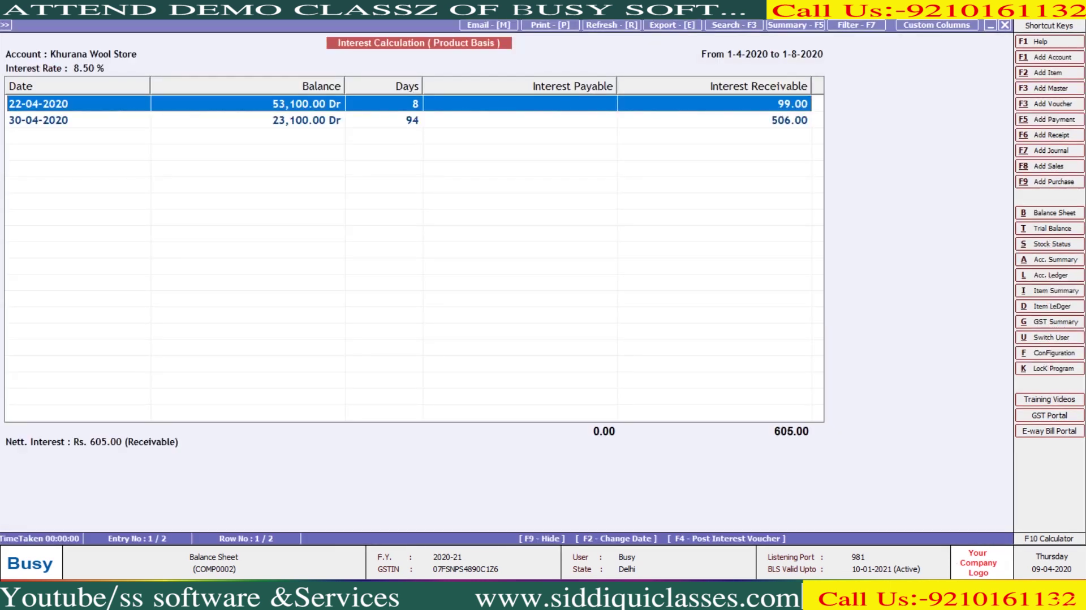
View the Generate Interest Voucher form from the report, and close both to return to the options
key("F4")
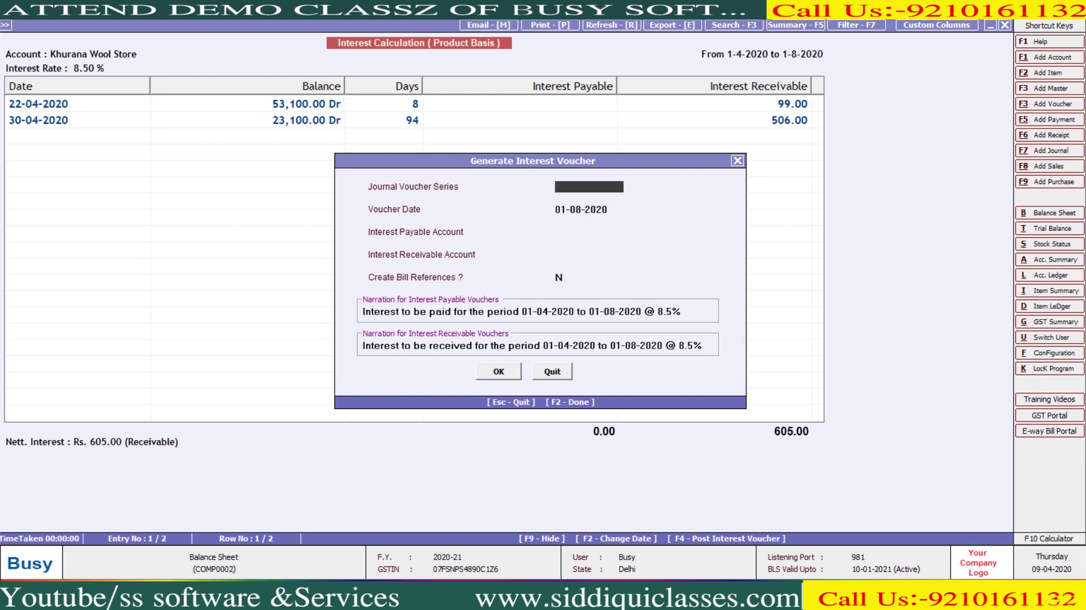
key("Escape")
key("Escape")
Look through the available Interest Calculation Type options and leave the report options
left_click(268, 115)
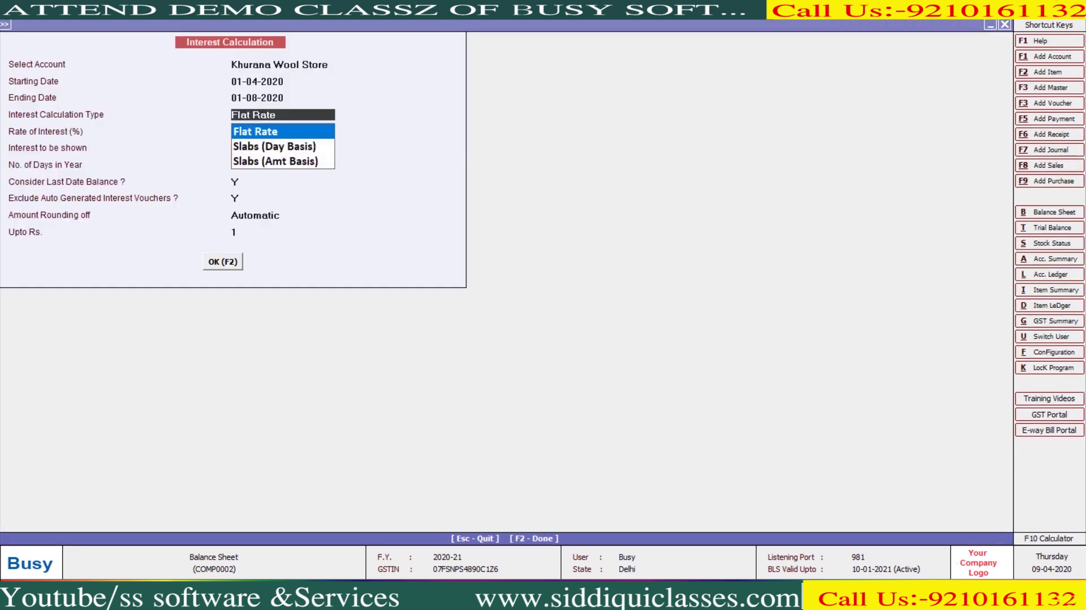
key("Down")
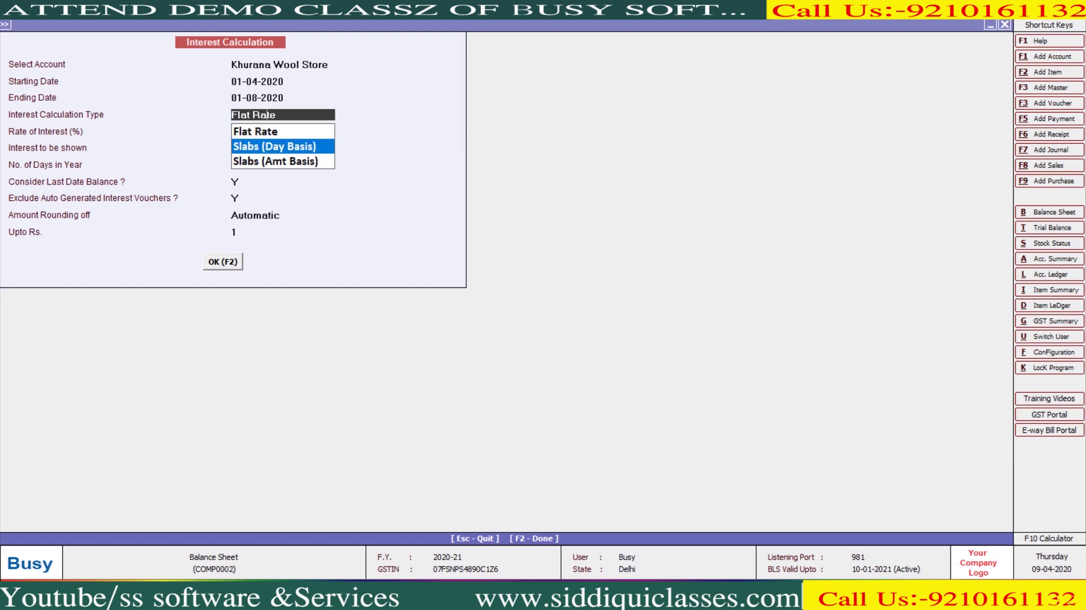
key("Escape")
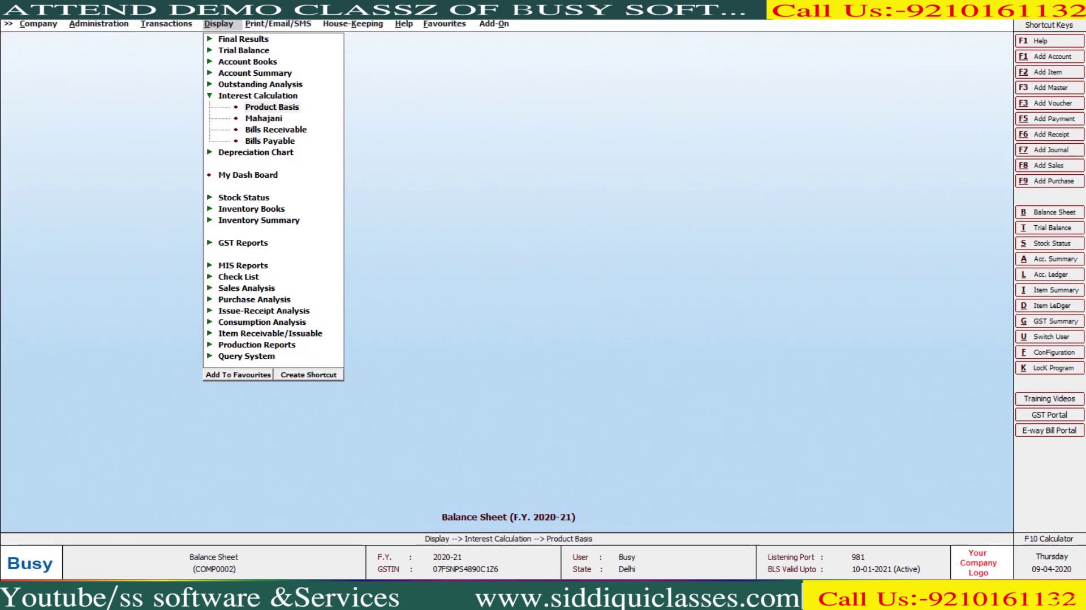
Open the Days Basis configuration of the Interest Calculation Slabs
key("Left")
key("Left")
key("Escape")
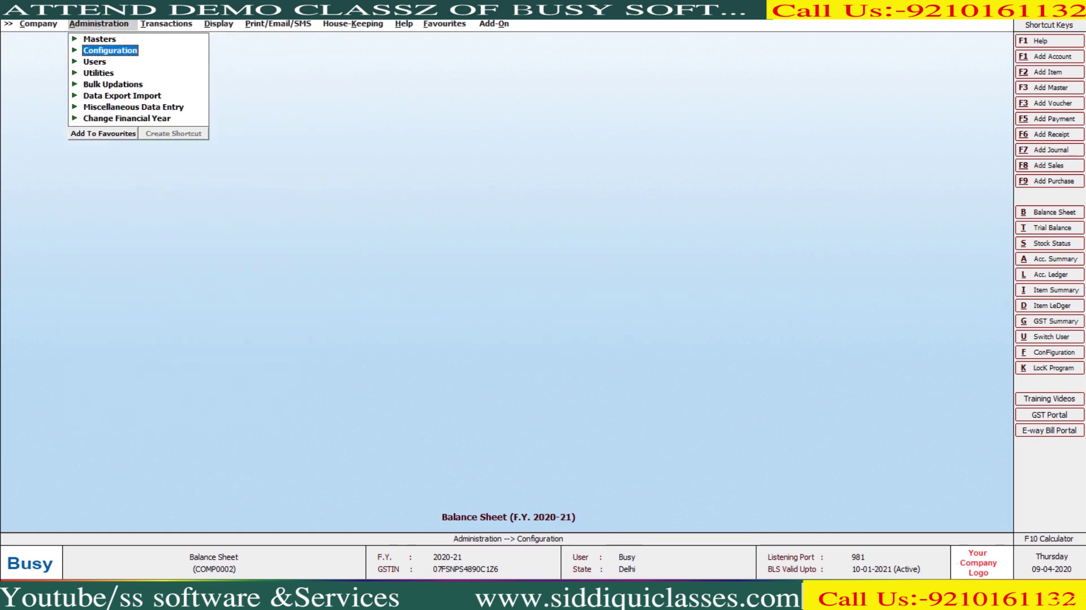
key("Return")
key("Down")
key("Down")
key("Down")
key("Down")
key("Down")
key("Down")
key("Down")
key("Down")
key("Down")
key("Down")
key("Down")
key("Down")
key("Down")
key("Down")
key("Down")
key("Down")
key("Down")
key("Down")
key("Down")
key("Down")
key("Down")
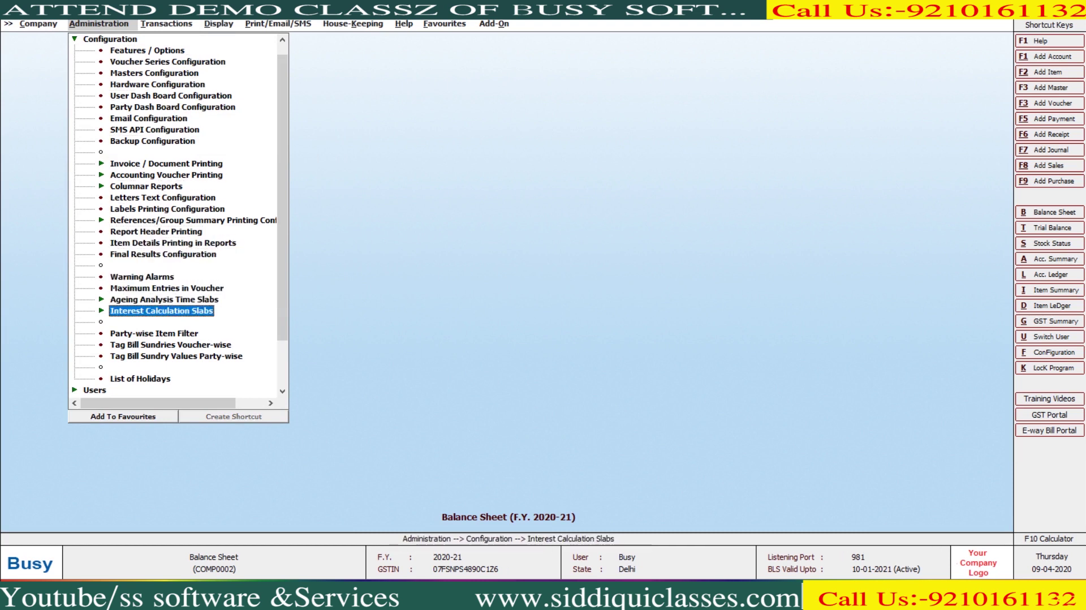
key("Return")
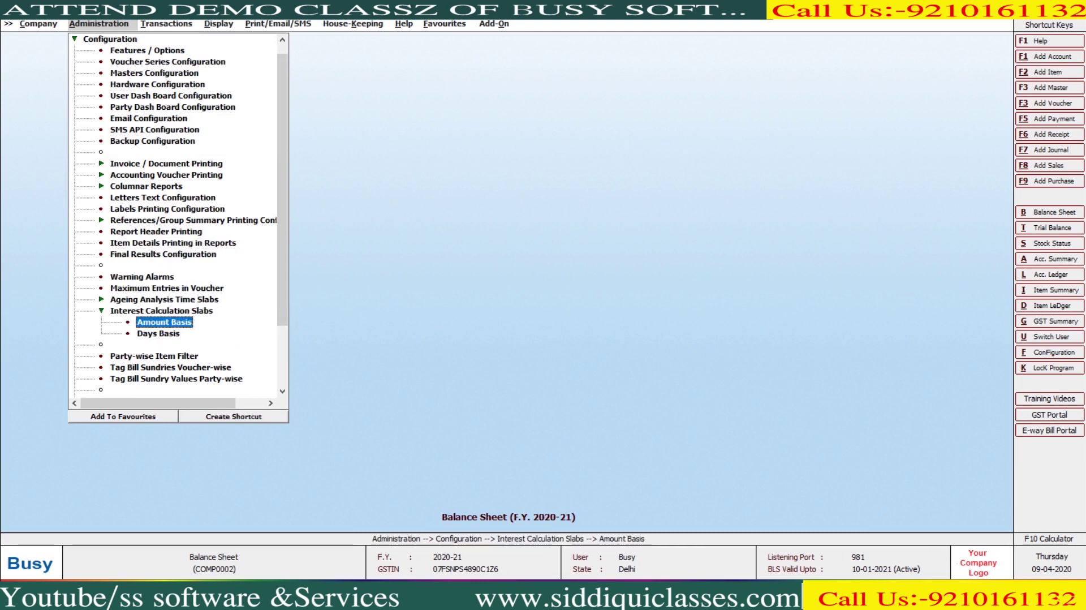
key("Down")
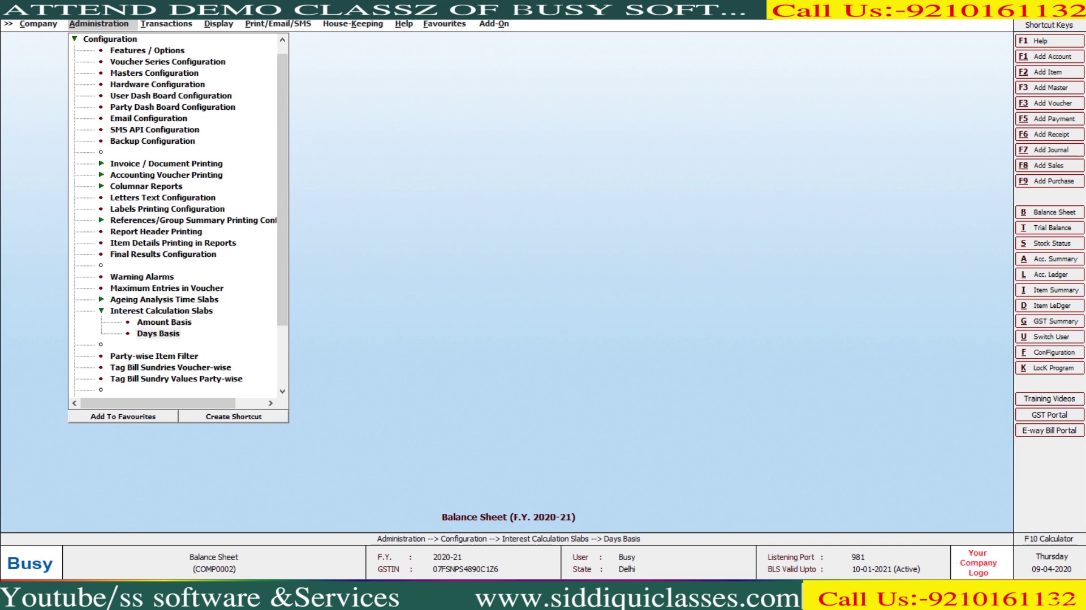
key("Return")
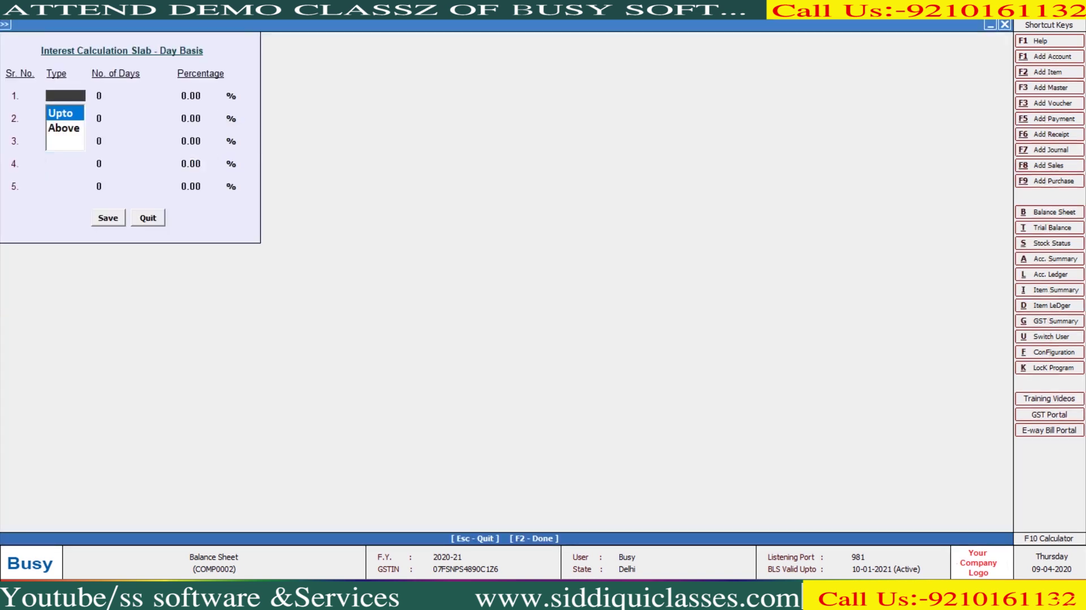
Define the first day-basis interest slab as Upto 8 days at 2%
key("Return")
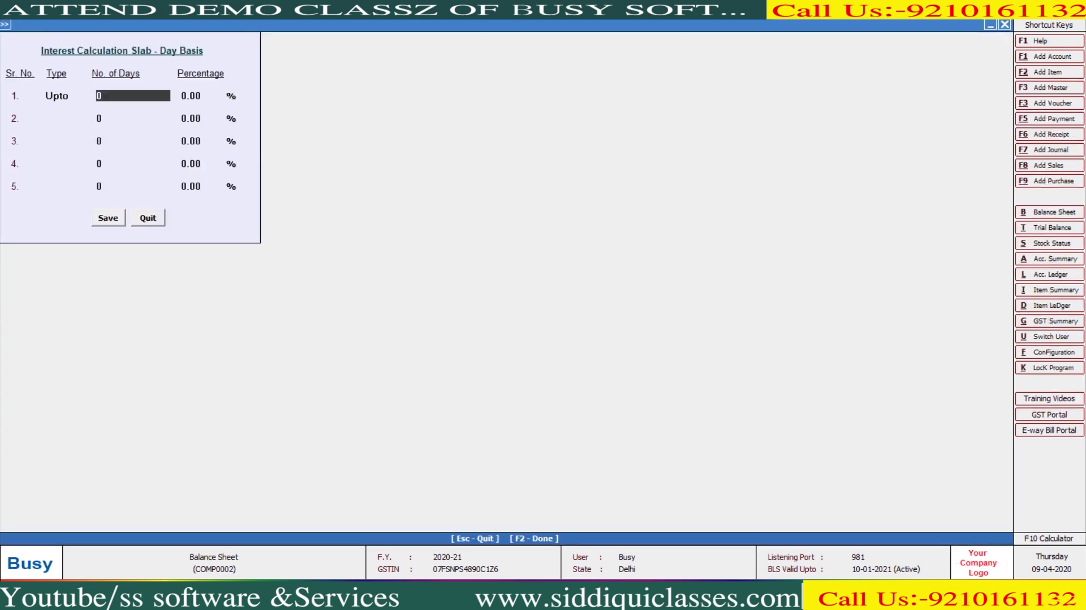
key("shift+Tab")
key("Return")
type("8")
key("Return")
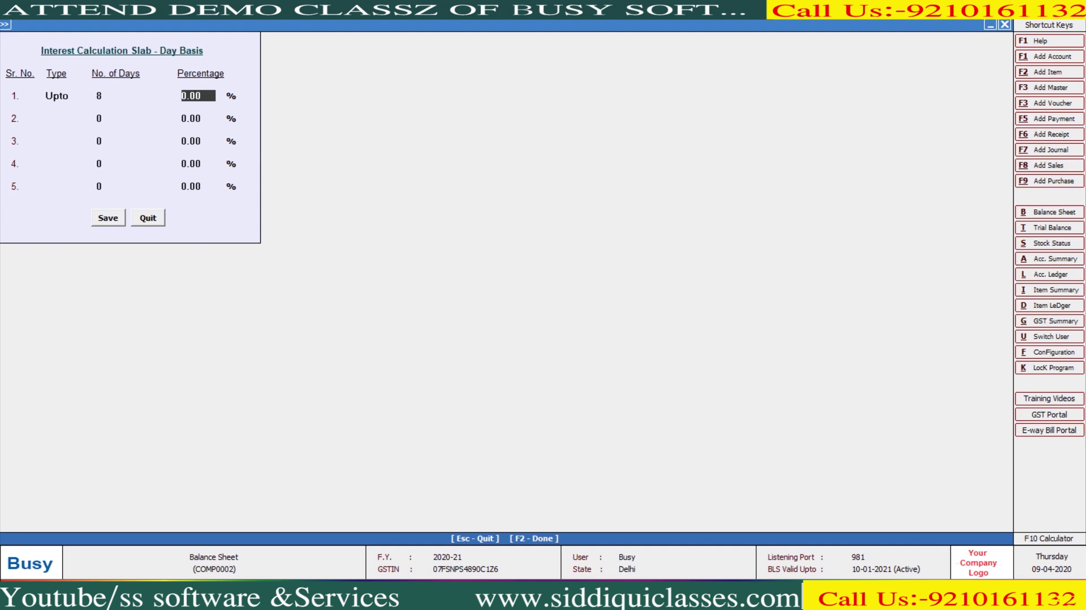
type("2")
key("Return")
Define the second day-basis interest slab as Upto 20 days at 3%
key("Return")
type("10")
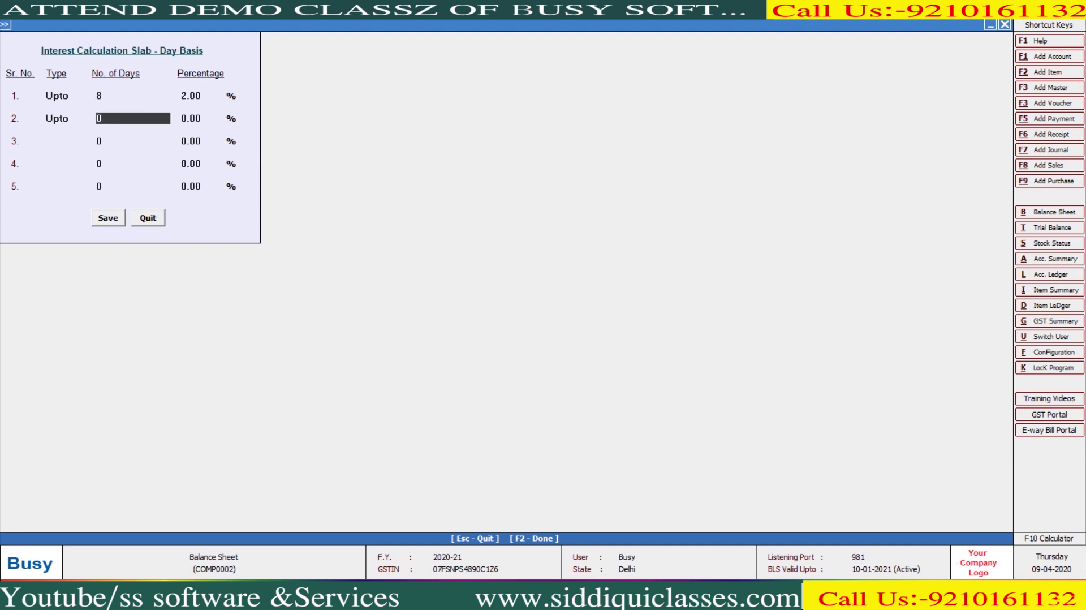
key("Return")
left_click(102, 118)
type("20")
key("Return")
type("3")
key("Return")
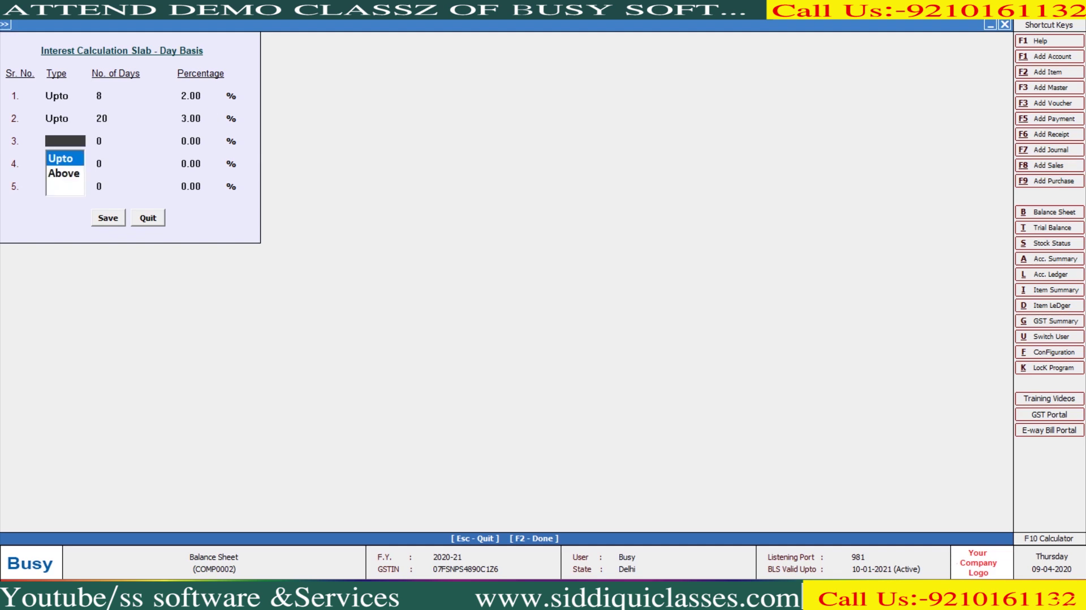
Define the third day-basis interest slab as Upto 30 days at 5%
key("Return")
type("30")
key("Return")
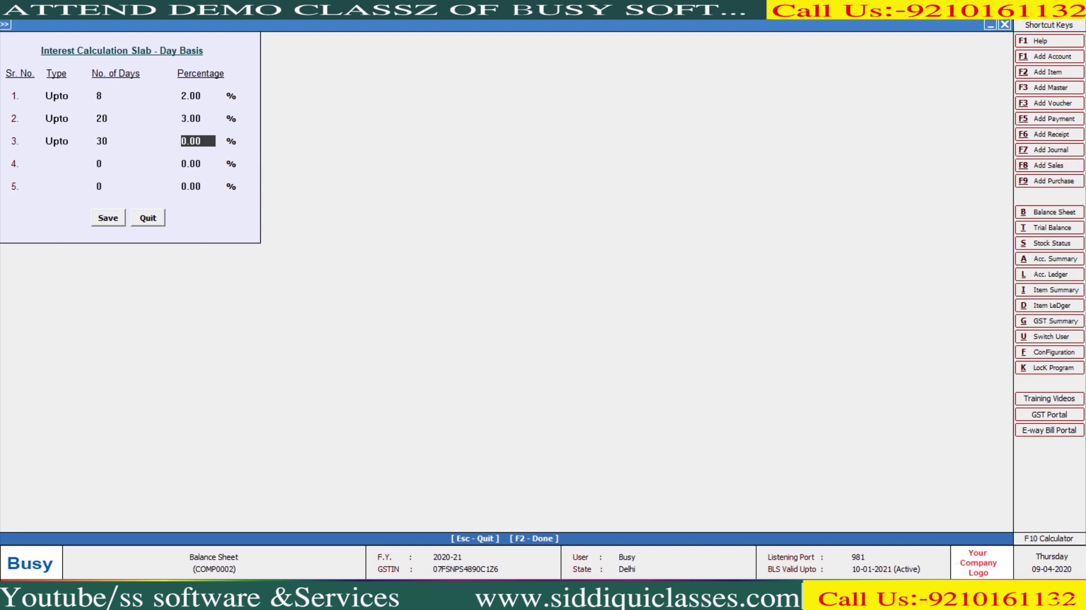
type("5")
key("Return")
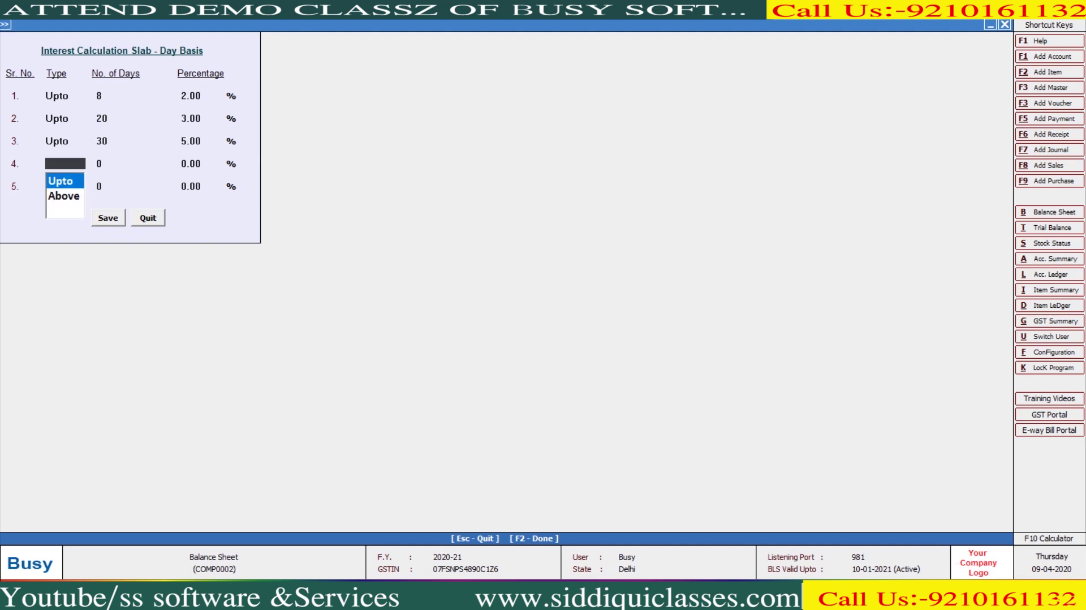
Define the fourth day-basis interest slab as Upto 50 days at 8%
key("Return")
type("50")
key("Return")
type("8")
key("Return")
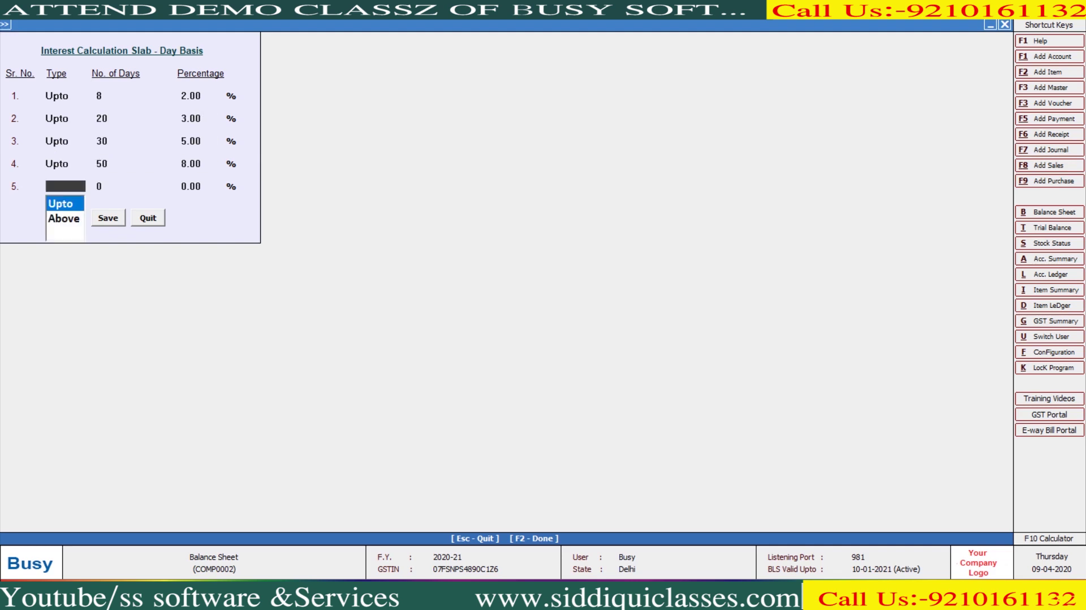
Define the fifth day-basis interest slab as Above 50 days at 12% and save the slab configuration
key("Down")
key("Return")
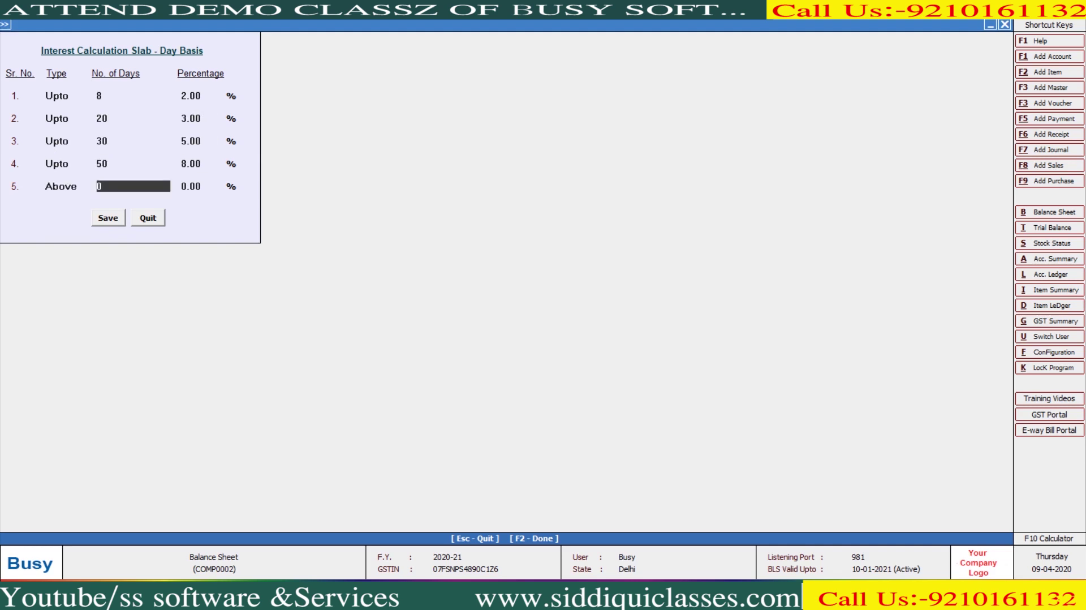
type("50")
key("Return")
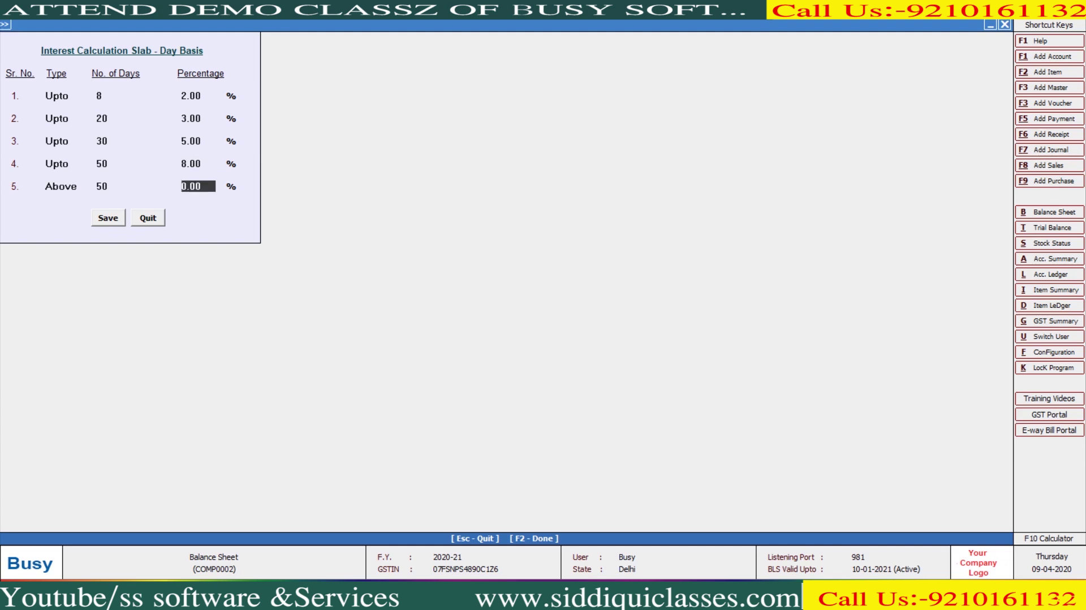
type("12")
key("Return")
key("Return")
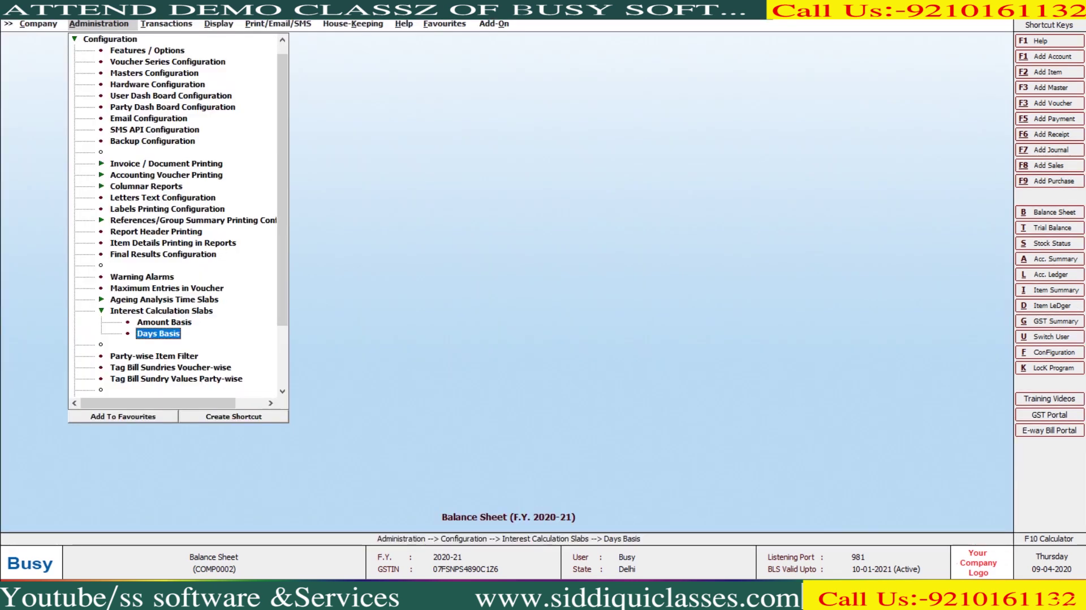
Open the product-basis Interest Calculation options for one account, Khurana Wool Store
key("Right")
key("Right")
key("Return")
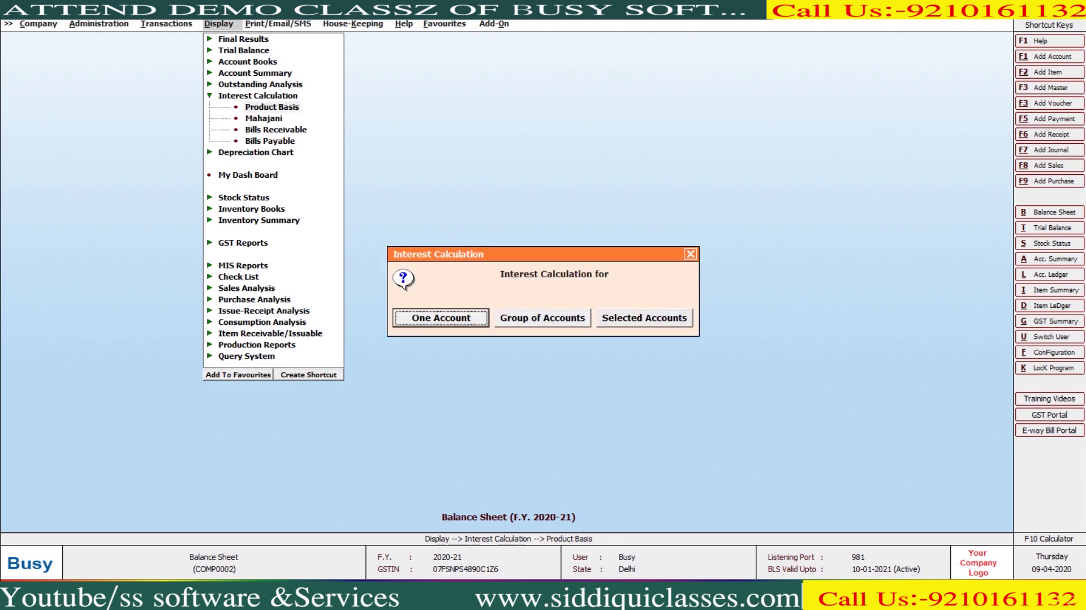
key("Escape")
key("Return")
key("Return")
key("Return")
key("Return")
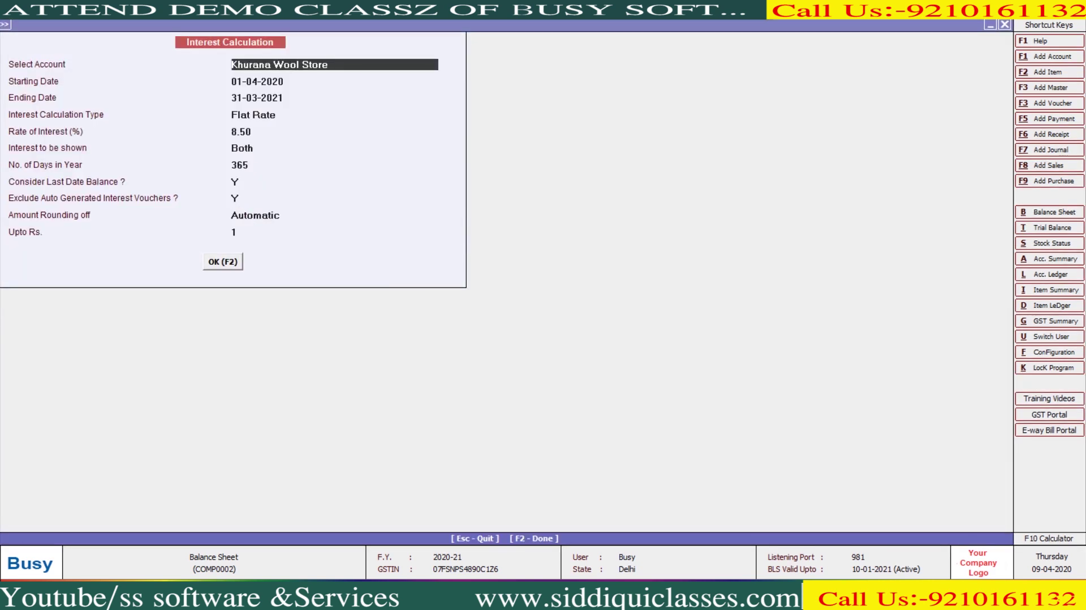
Set the Interest Calculation Type to Slabs (Day Basis) and generate Khurana Wool Store's interest report
key("Down")
key("Return")
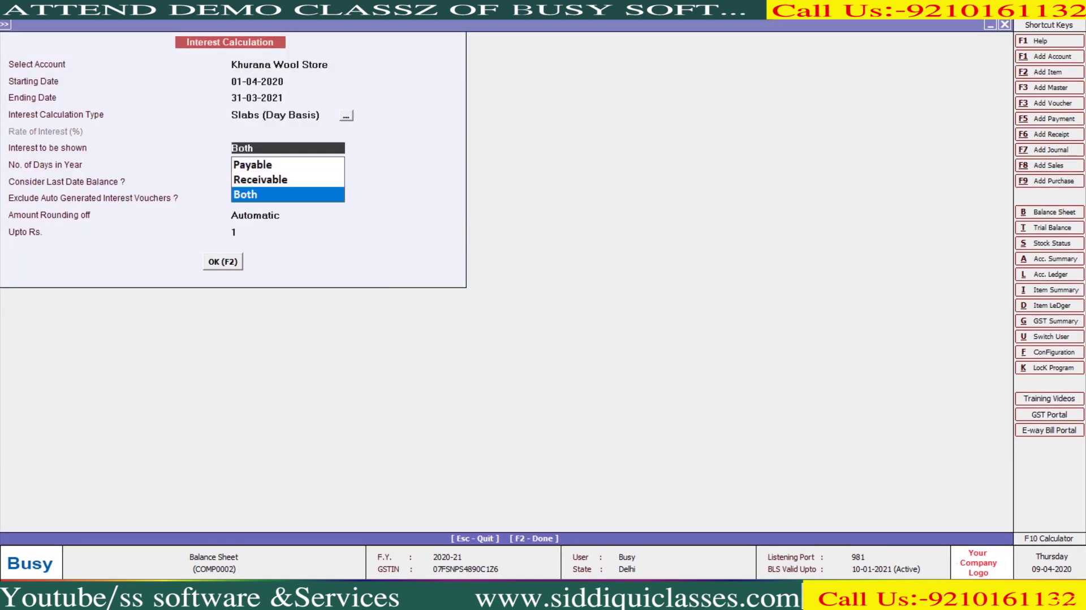
key("Return")
key("Return")
key("Return")
key("Return")
key("Return")
key("Return")
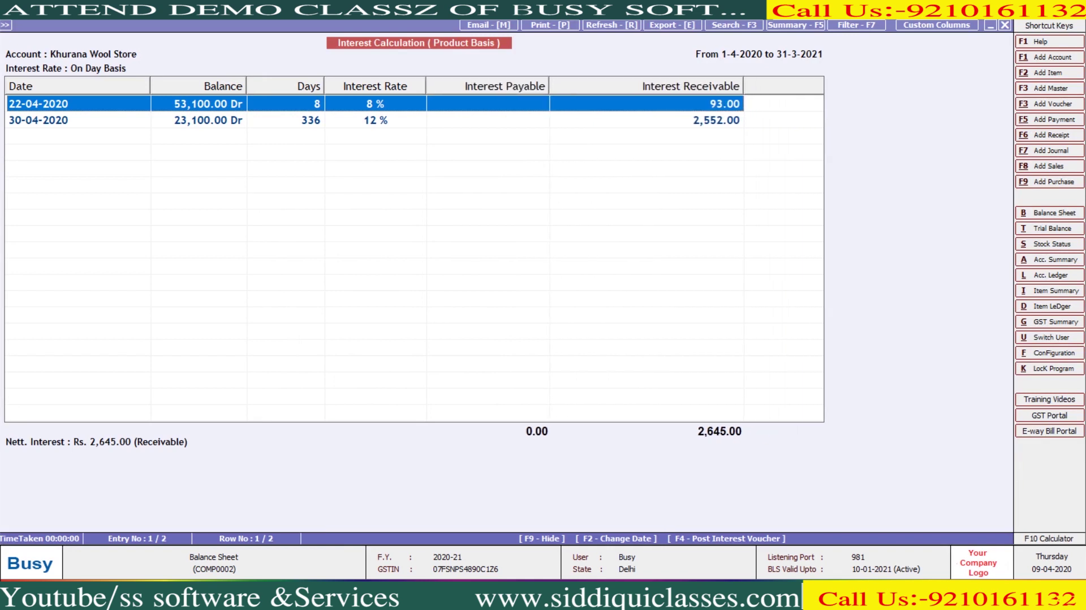
key("Down")
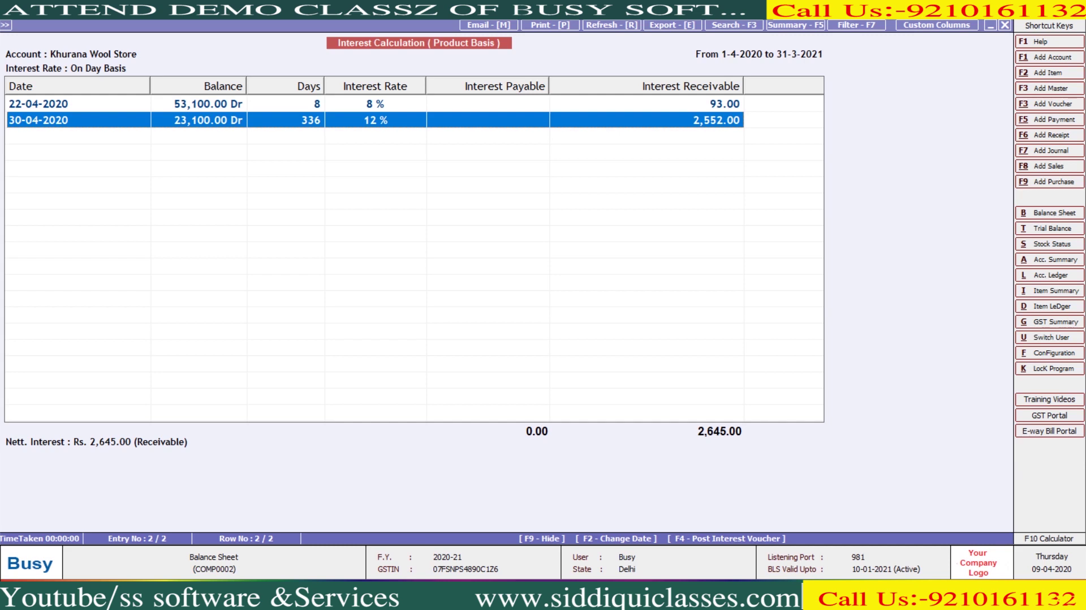
Change the report's ending date to 01-08-2020 and regenerate the slab-based interest report
key("Escape")
key("Return")
key("Return")
key("Return")
key("Escape")
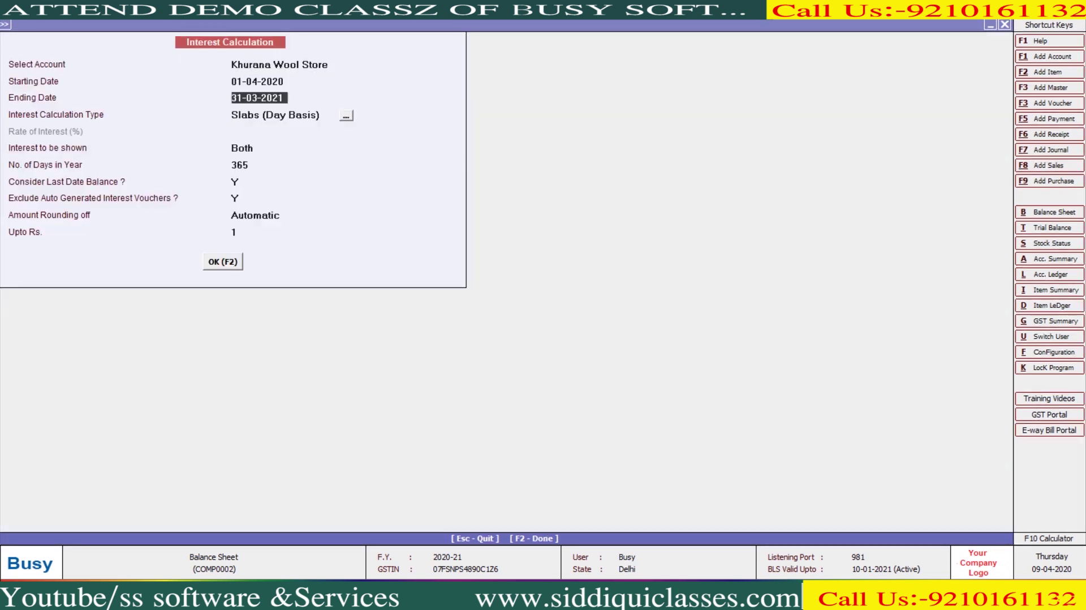
type("3")
key("BackSpace")
type("1-8")
key("Return")
key("F2")
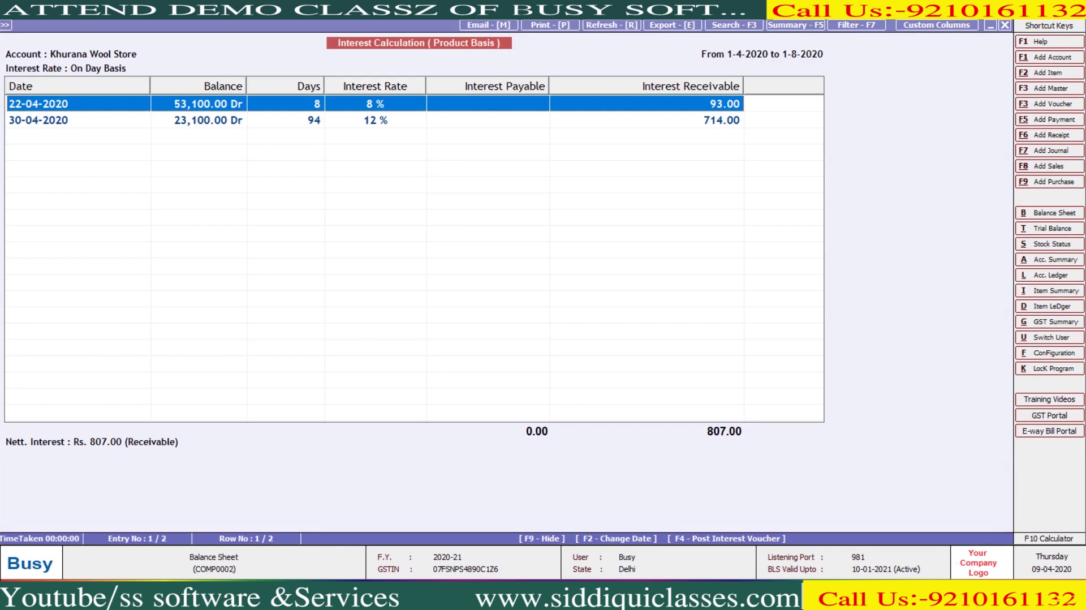
Start posting the interest voucher from the report, using journal series Main and voucher date 01-08-2020
key("F4")
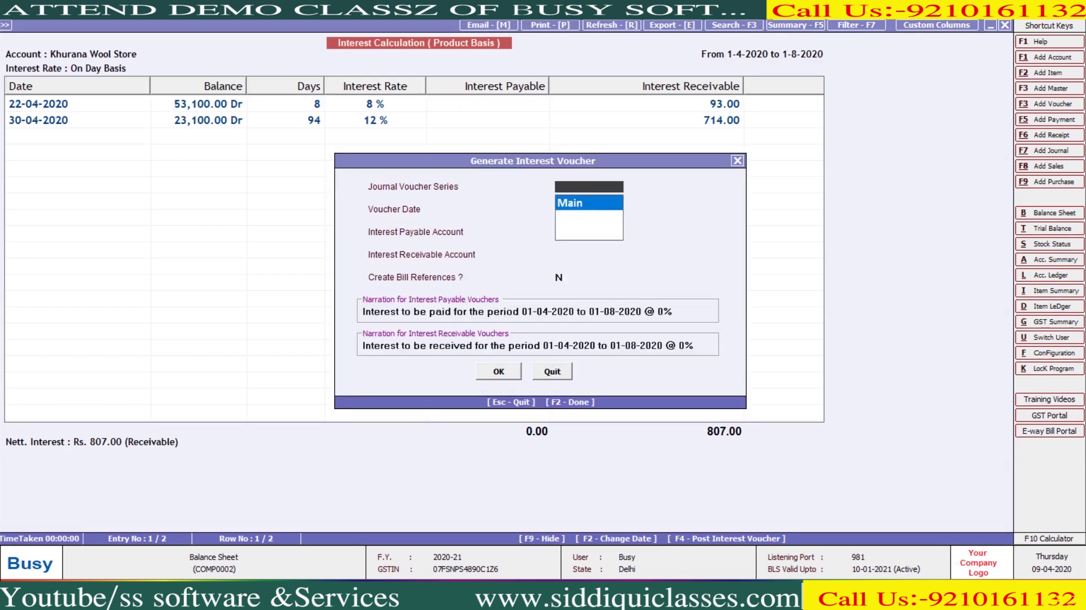
key("Return")
key("Return")
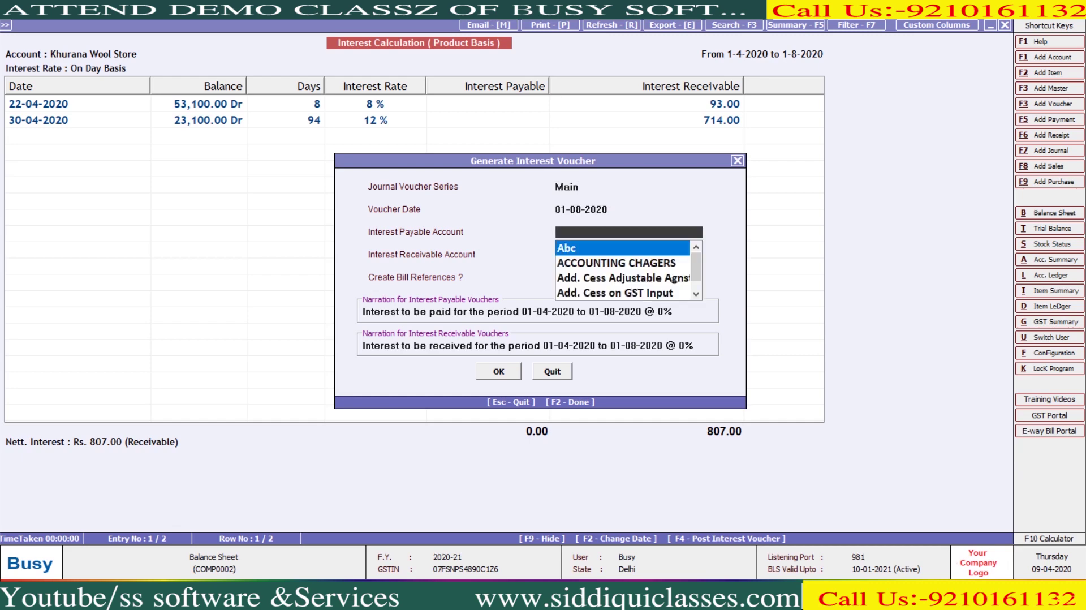
Create an Interest Paid account under Expenses (Indirect/Admn.) and use it as the voucher's Interest Payable Account
key("F3")
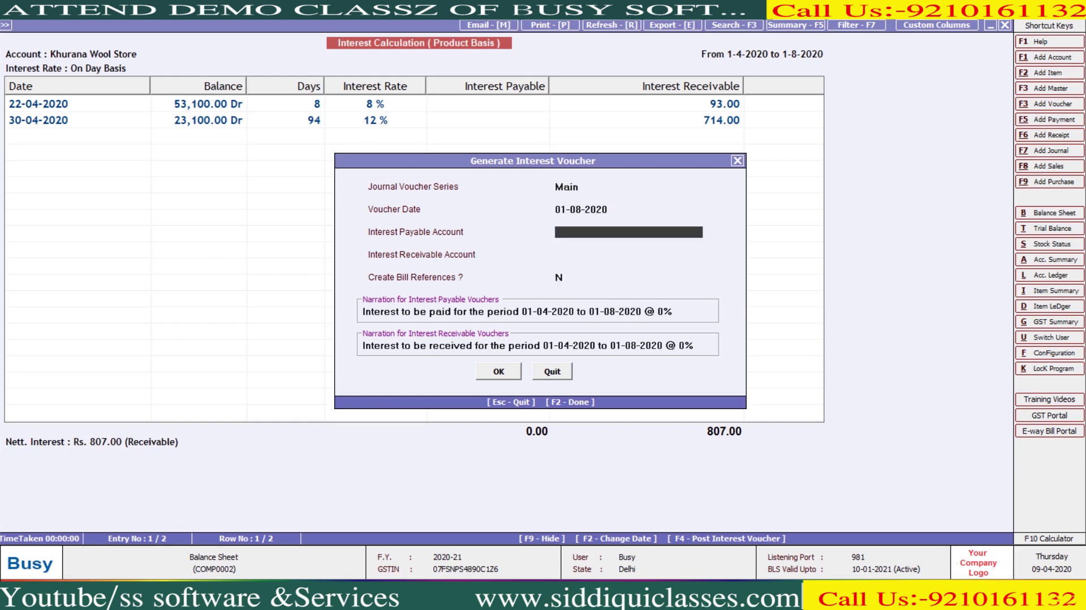
type("inter")
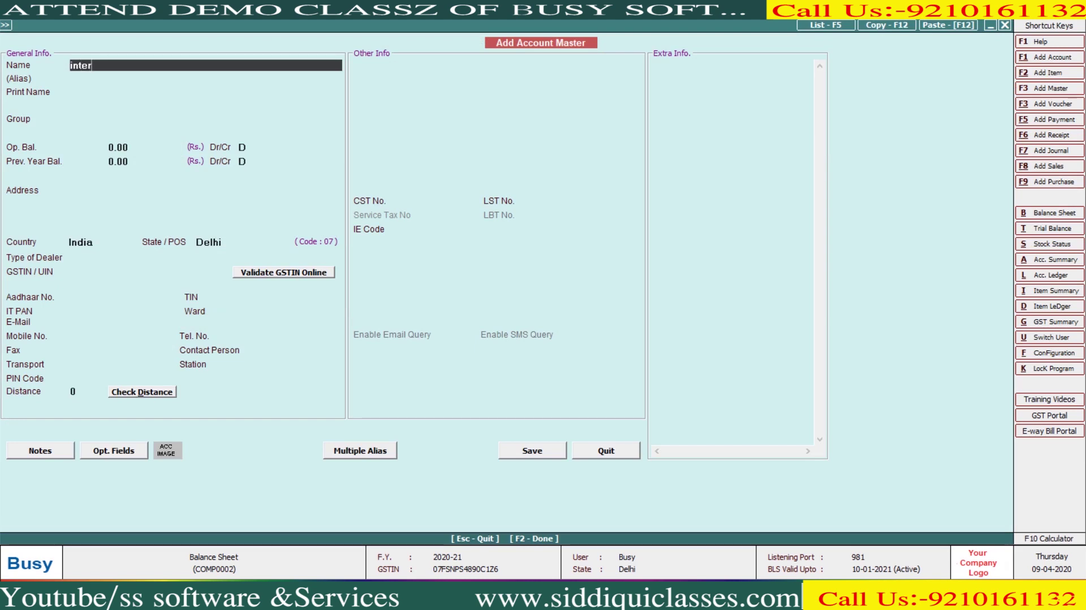
type("est paid")
key("Return")
key("Return")
key("Return")
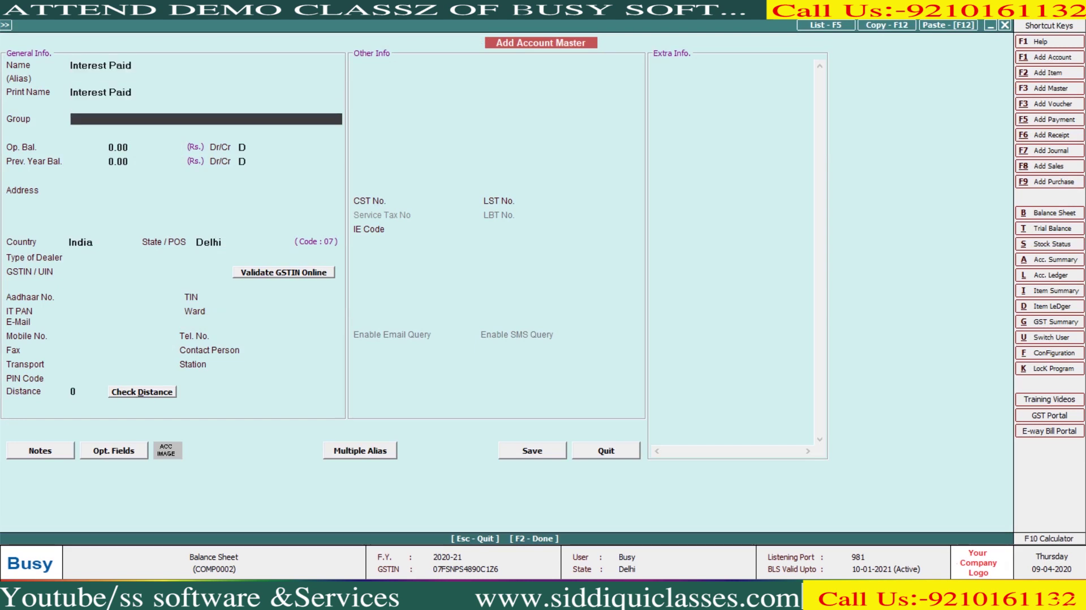
type("ex")
key("Down")
key("Return")
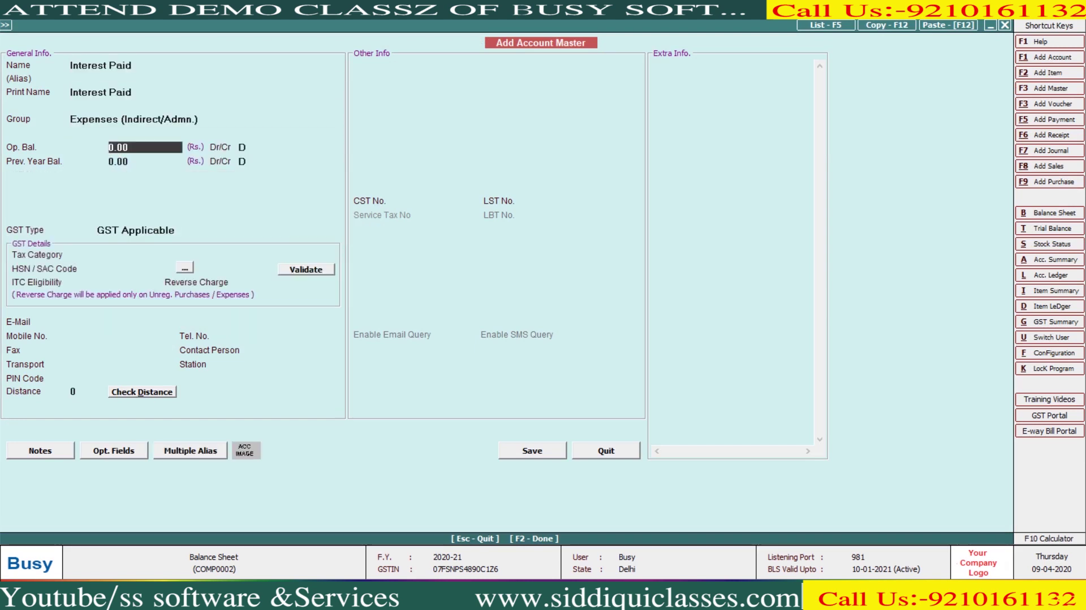
key("F2")
key("Return")
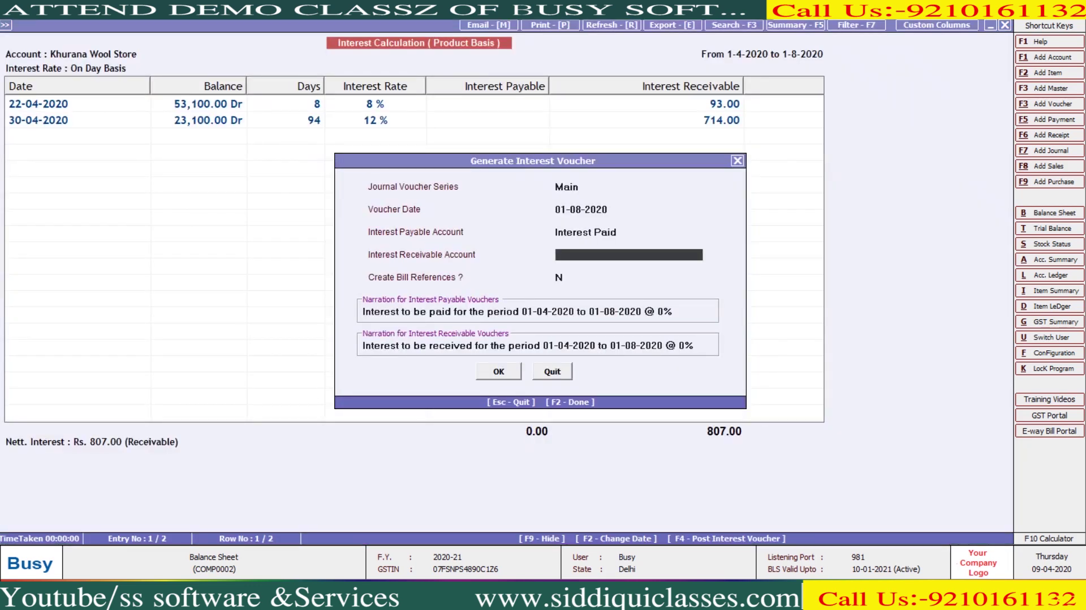
Create an Interest Receipt account under the Income (Indirect) group and use it as the voucher's Interest Receivable Account
key("F3")
type("inte")
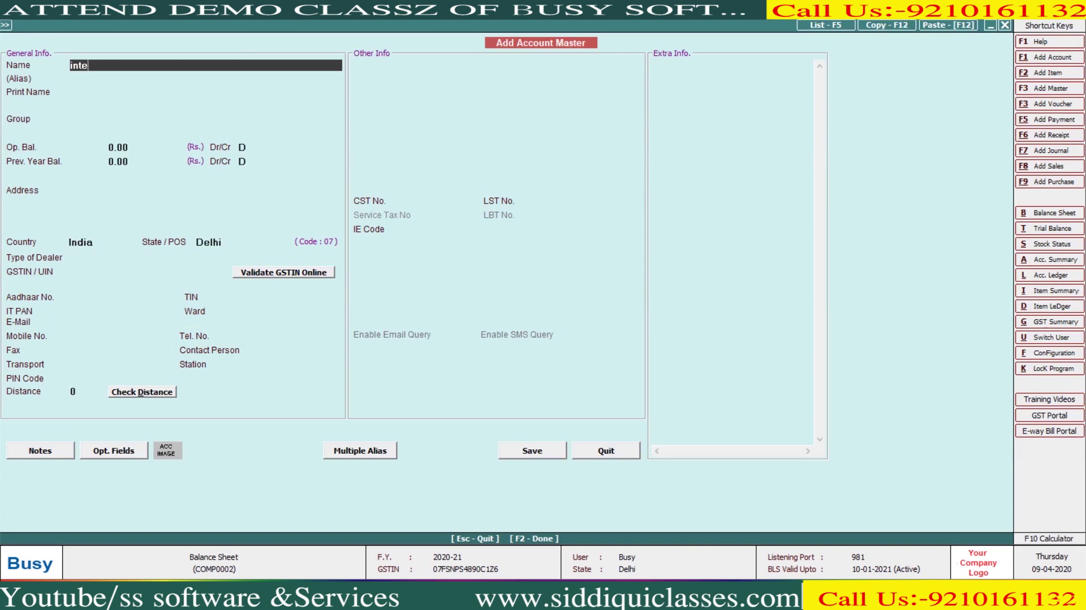
type("rest receipt")
key("Return")
key("Return")
type("ex")
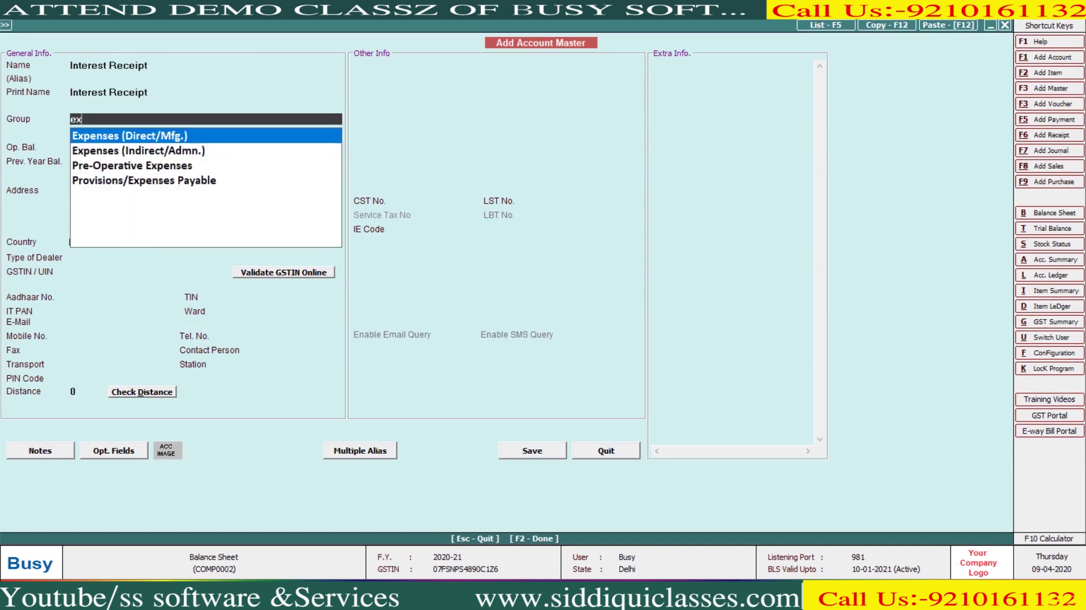
key("Down")
key("BackSpace")
key("BackSpace")
type("inc")
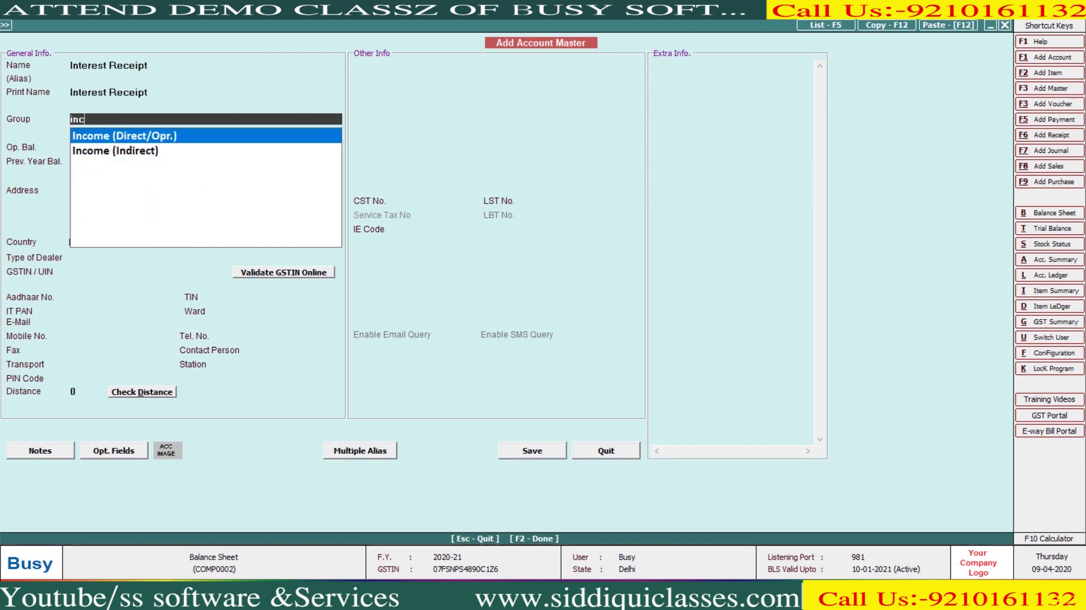
key("Down")
key("Return")
key("F2")
key("Return")
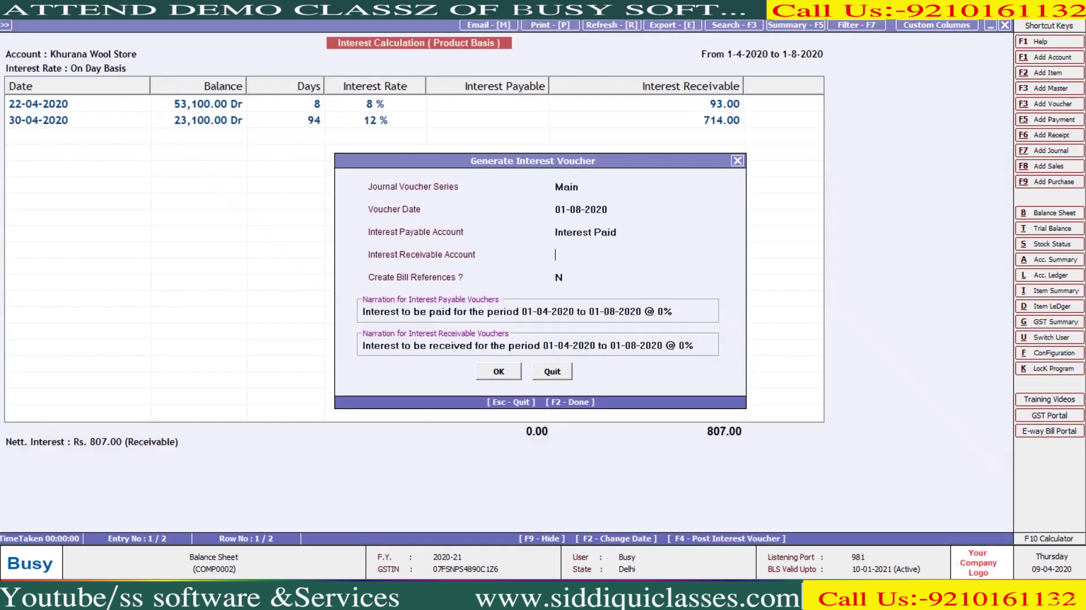
Keep Create Bill References at N and the default narrations, and generate the interest voucher
key("Return")
key("Return")
key("Return")
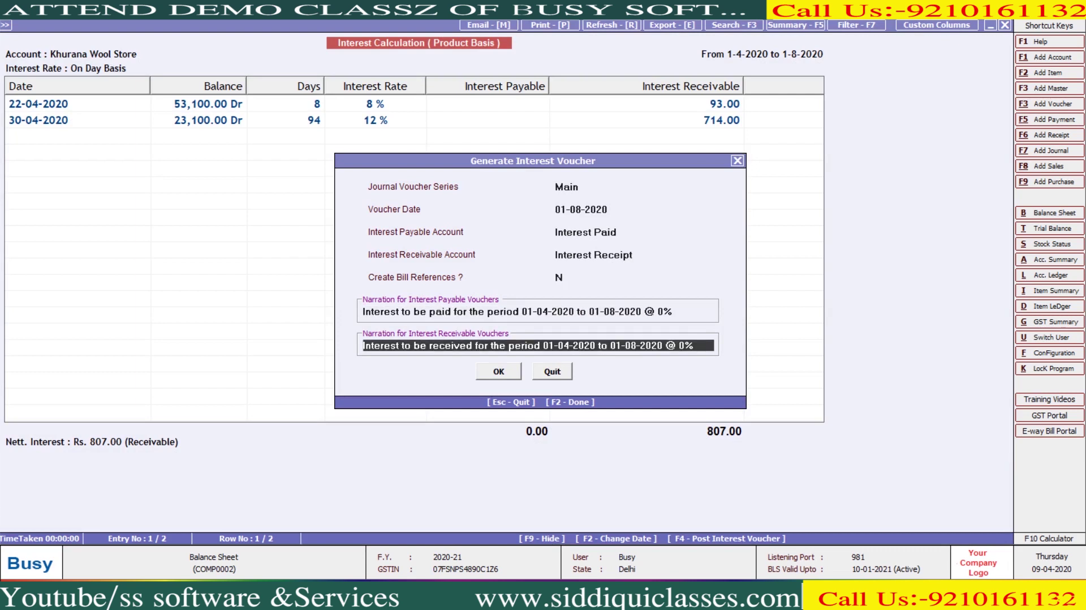
key("Return")
key("Return")
key("Return")
key("Return")
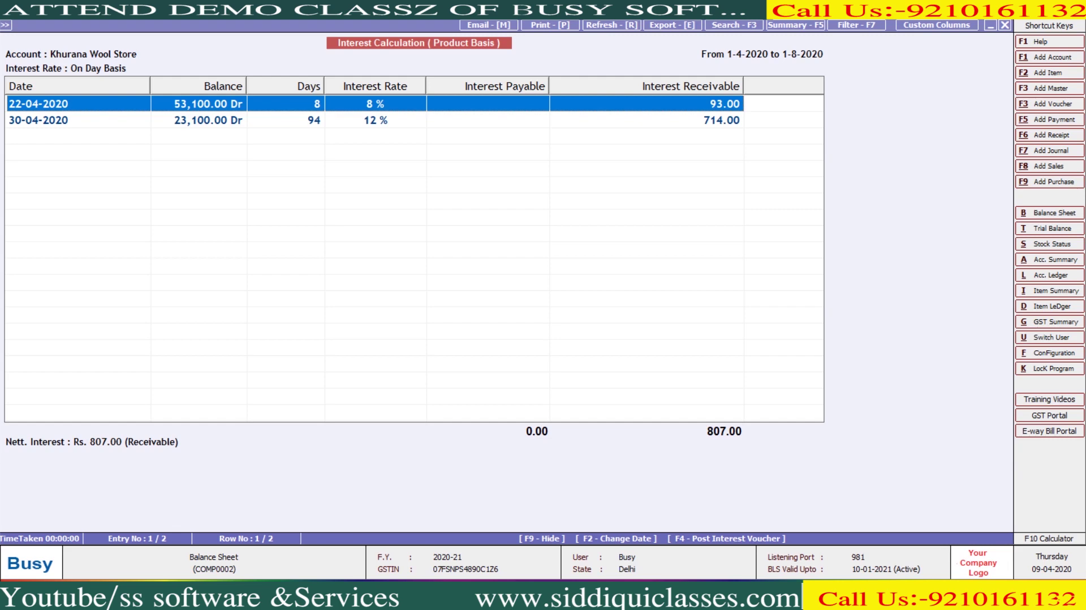
Display the account ledger for Khurana Wool Store with the default dates
key("alt+l")
type("kh")
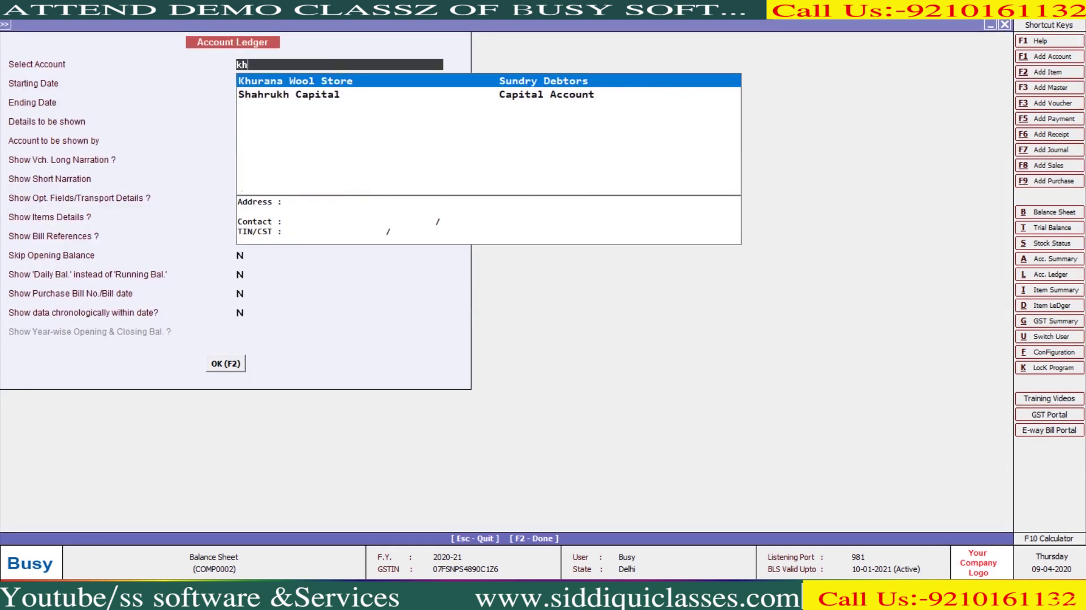
key("Return")
key("F2")
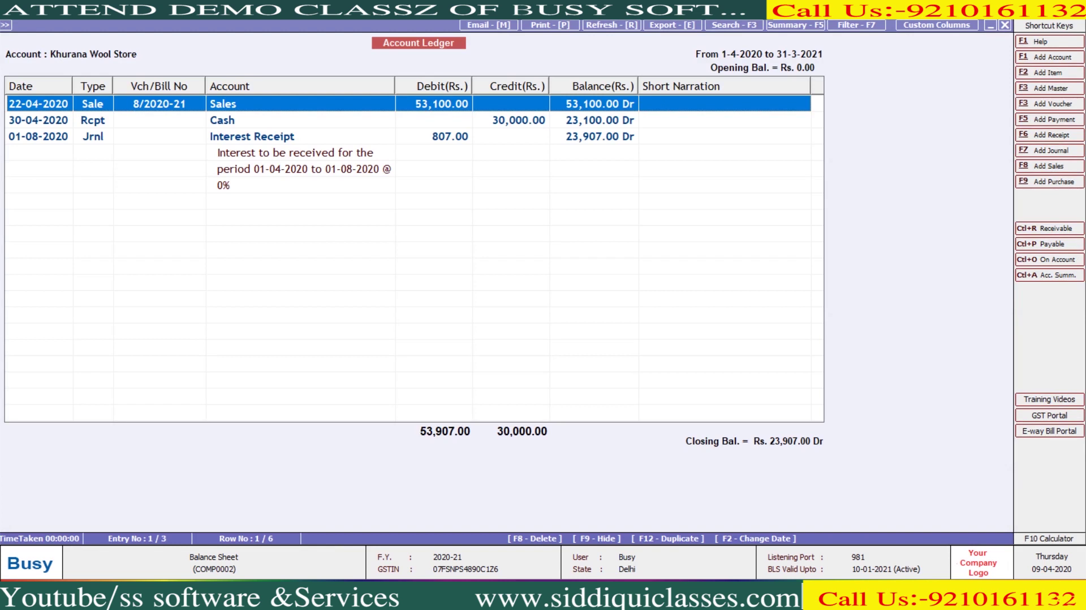
Open the 01-08-2020 Interest Receipt journal voucher, change the rate in its long narration to 12%, and save it
left_click(252, 136)
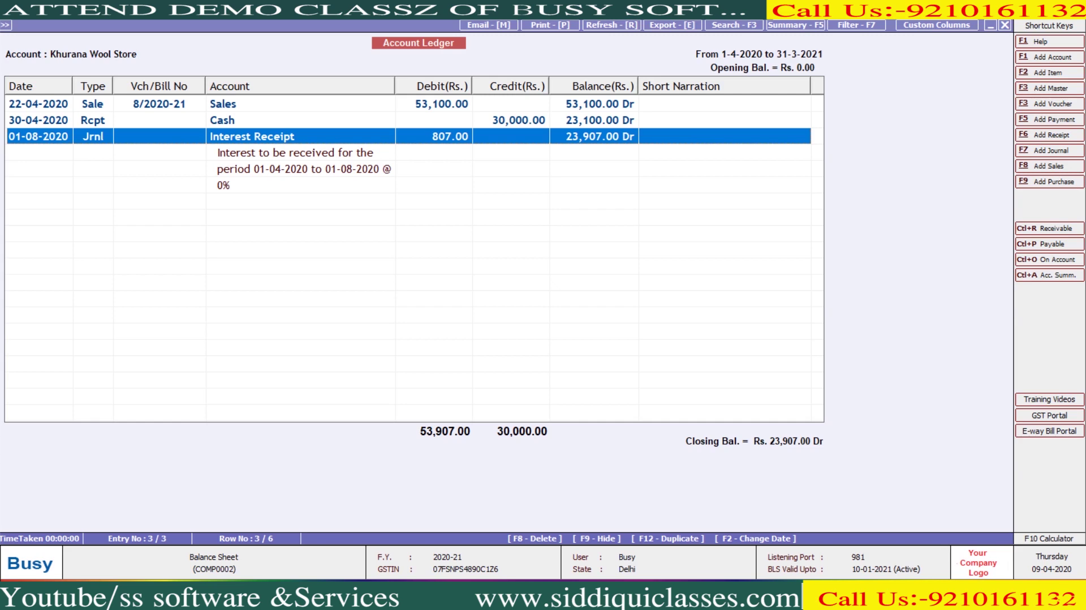
key("Return")
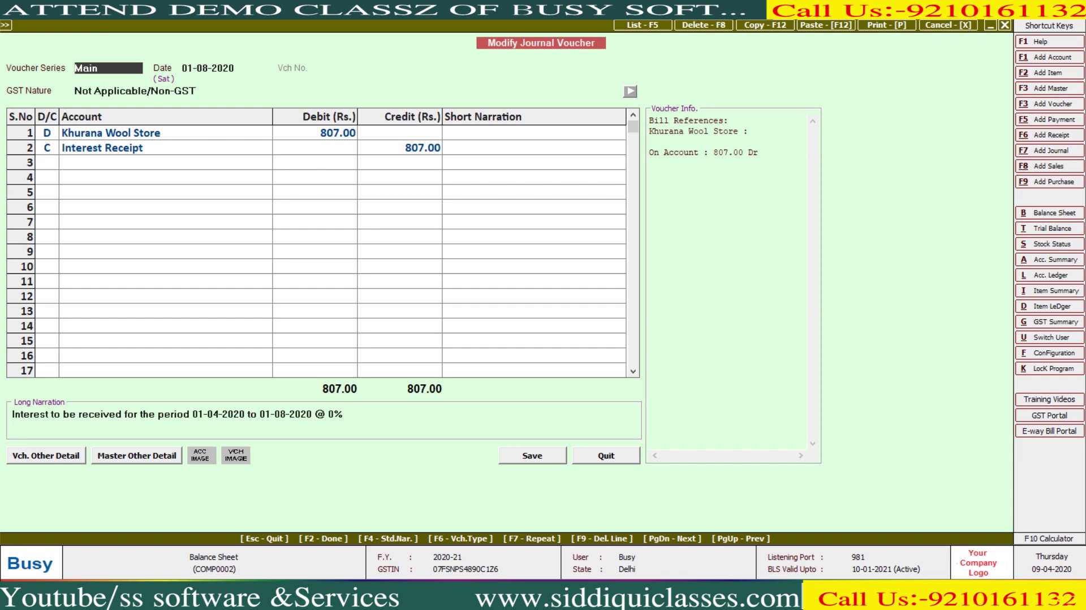
right_click(334, 416)
key("Escape")
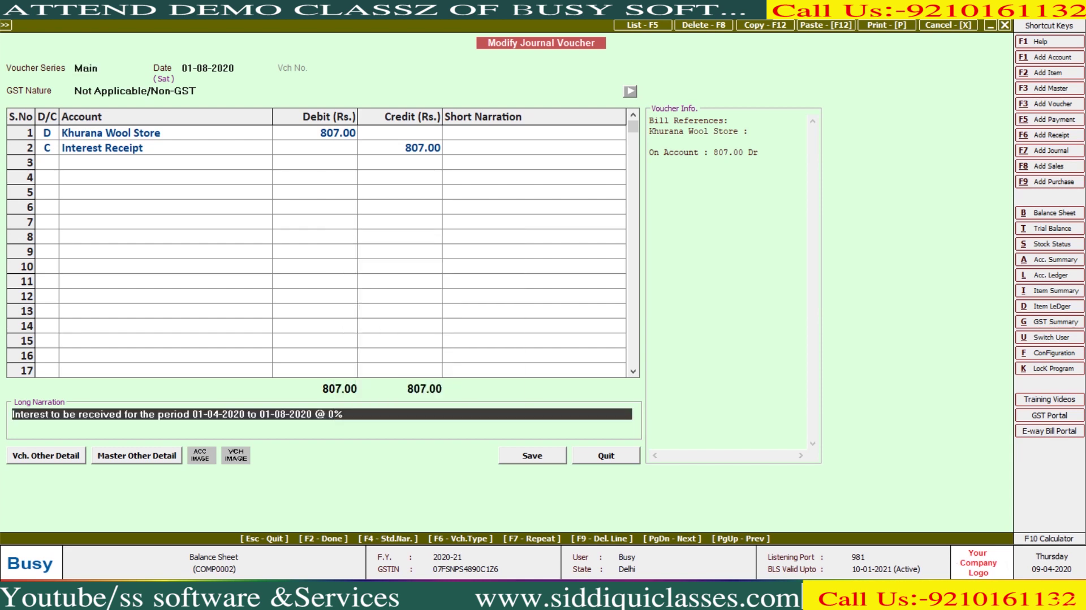
key("BackSpace")
type("12")
key("Return")
key("Return")
key("Return")
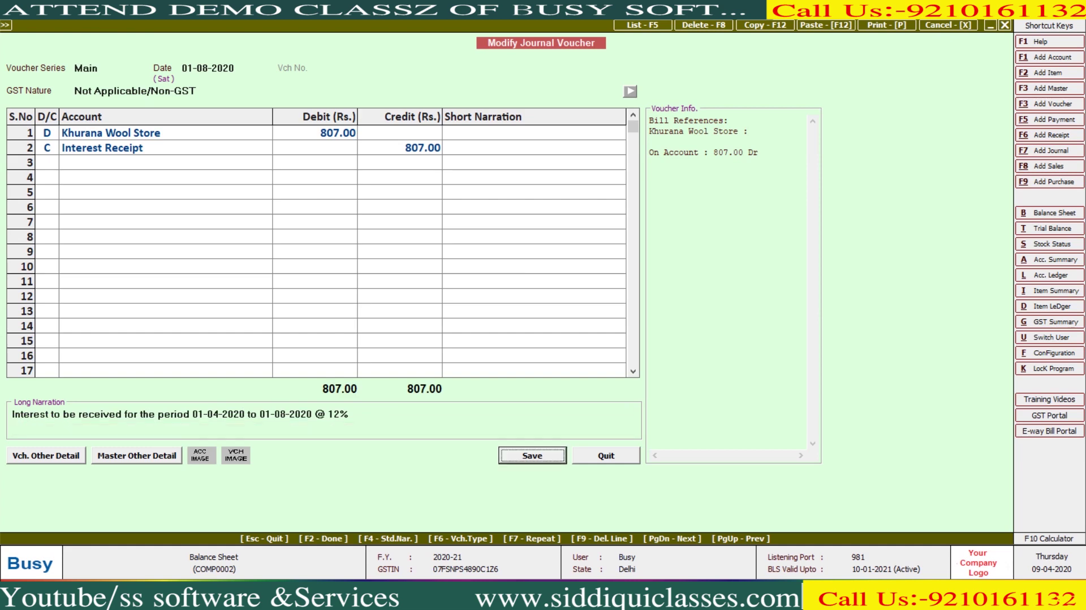
key("Escape")
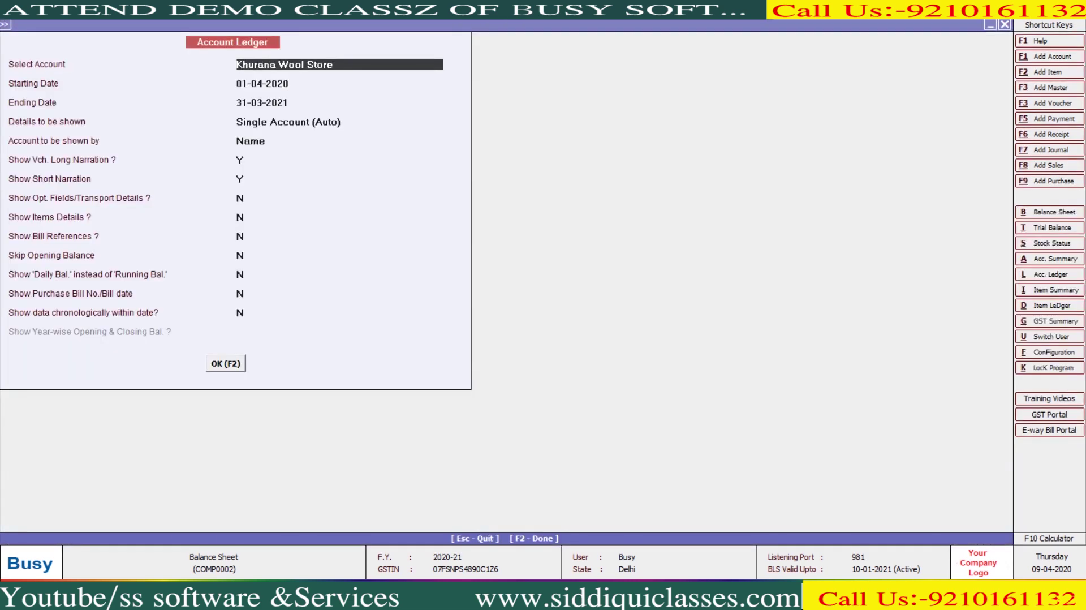
Leave the ledger and regenerate the slab-based interest report for Khurana Wool Store up to 01-08-2020
key("Escape")
key("Escape")
key("Return")
key("Return")
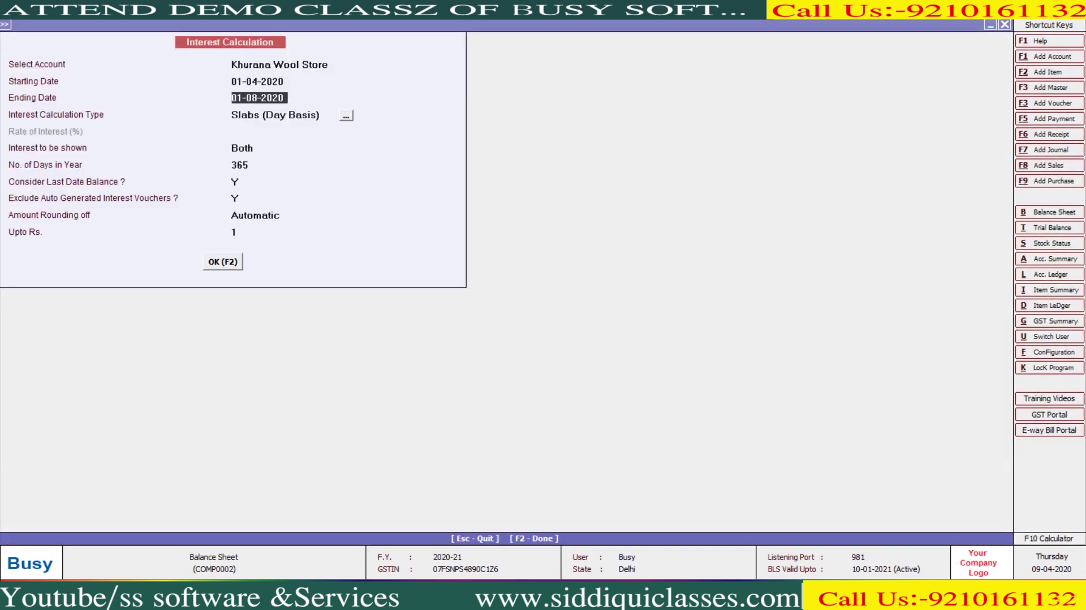
key("Return")
key("F2")
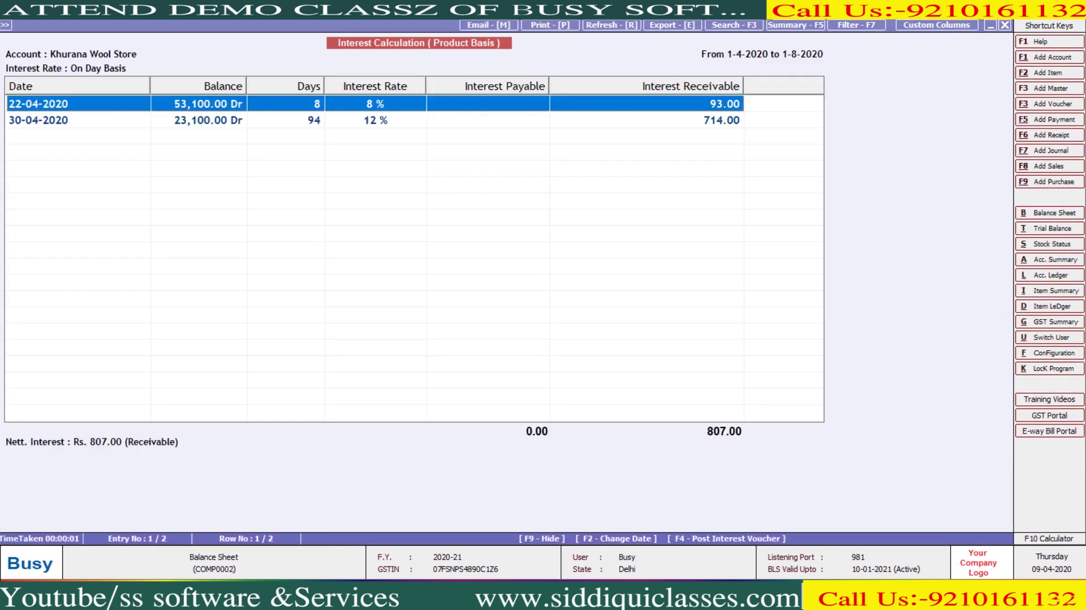
Set the interest report period to 01-08-2020 through 31-03-2021 and regenerate the report
key("Escape")
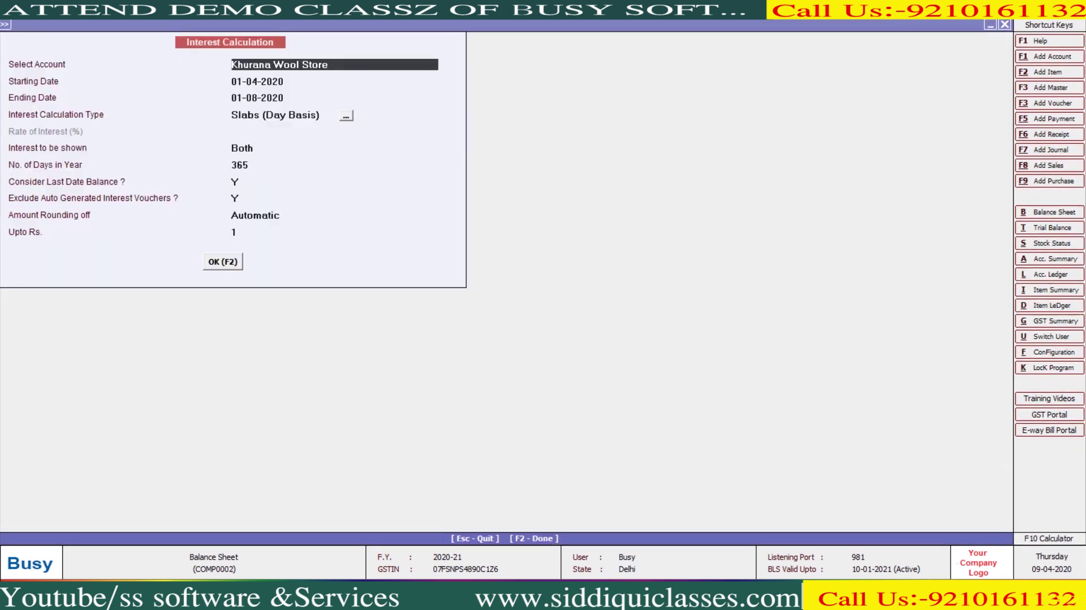
key("Return")
type("1-8")
key("Return")
type("31-3")
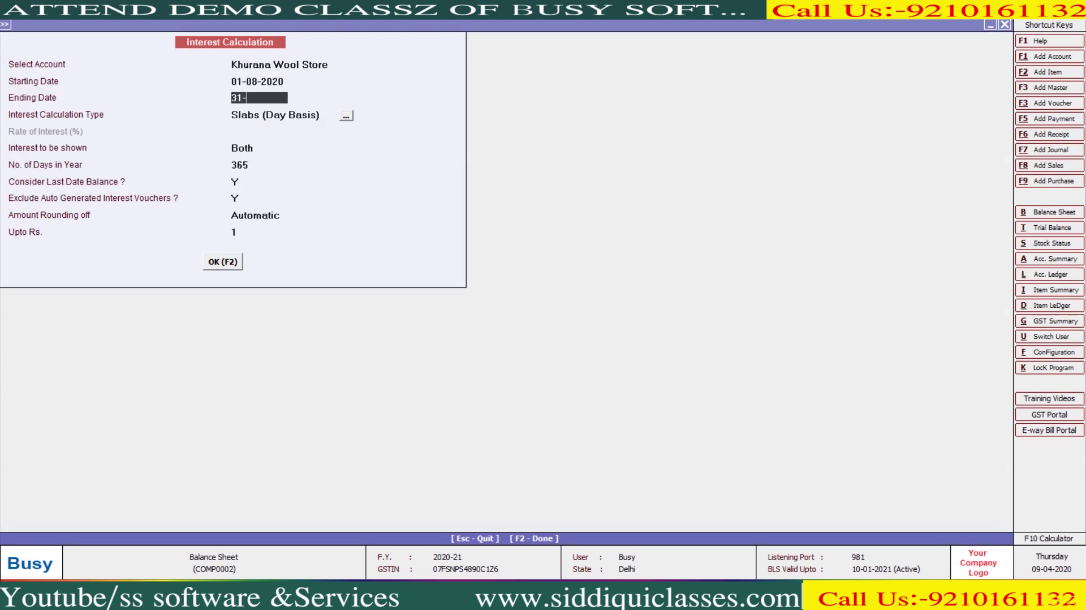
key("Return")
key("F2")
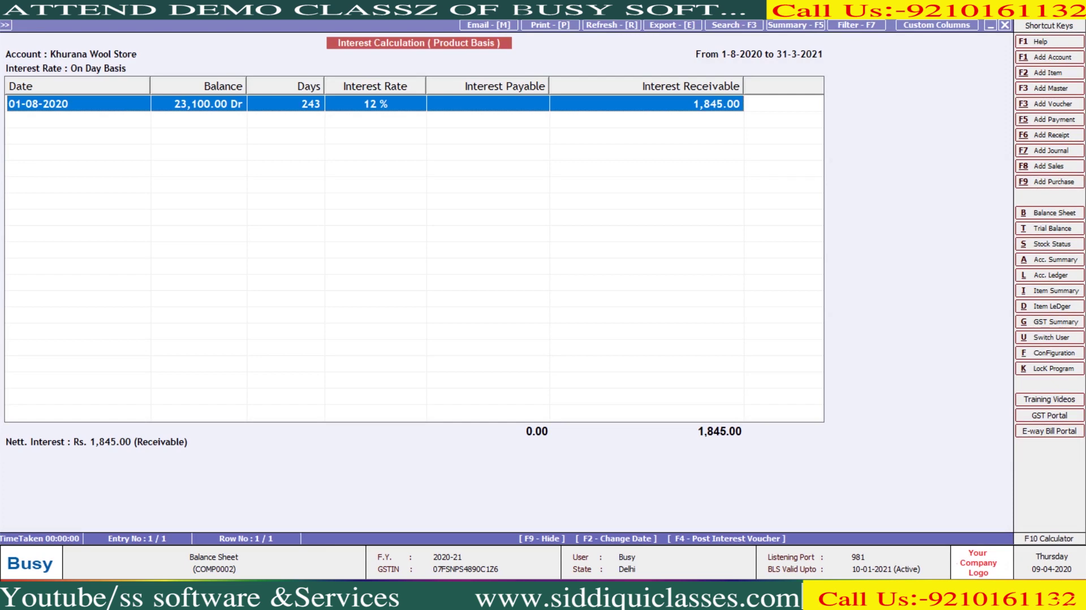
Close the product-basis report and open the Bills Receivable Interest Calculation options for one account
key("Escape")
key("Escape")
key("Escape")
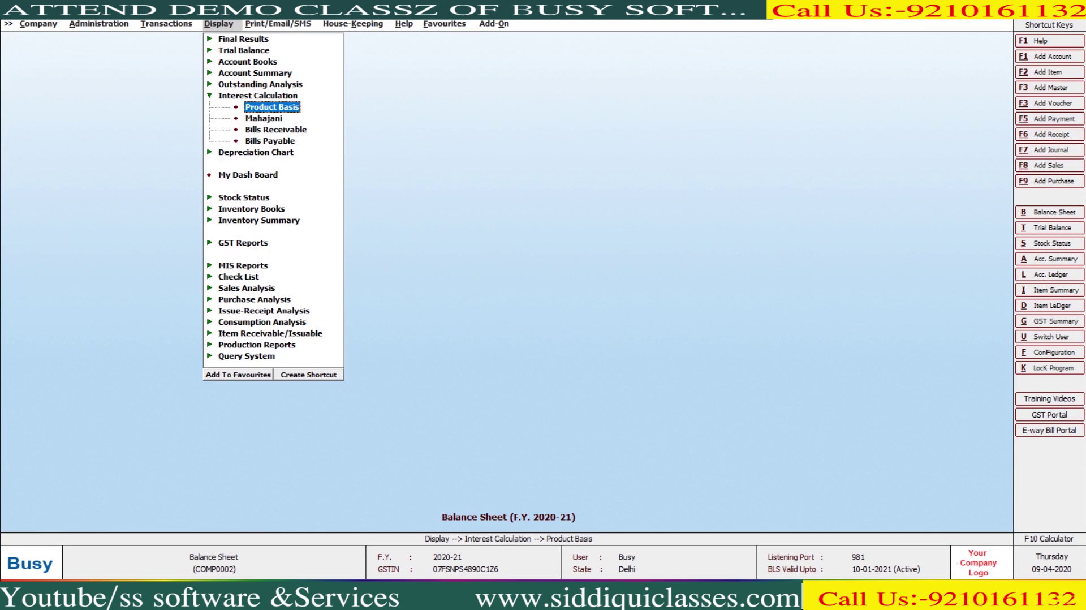
key("Down")
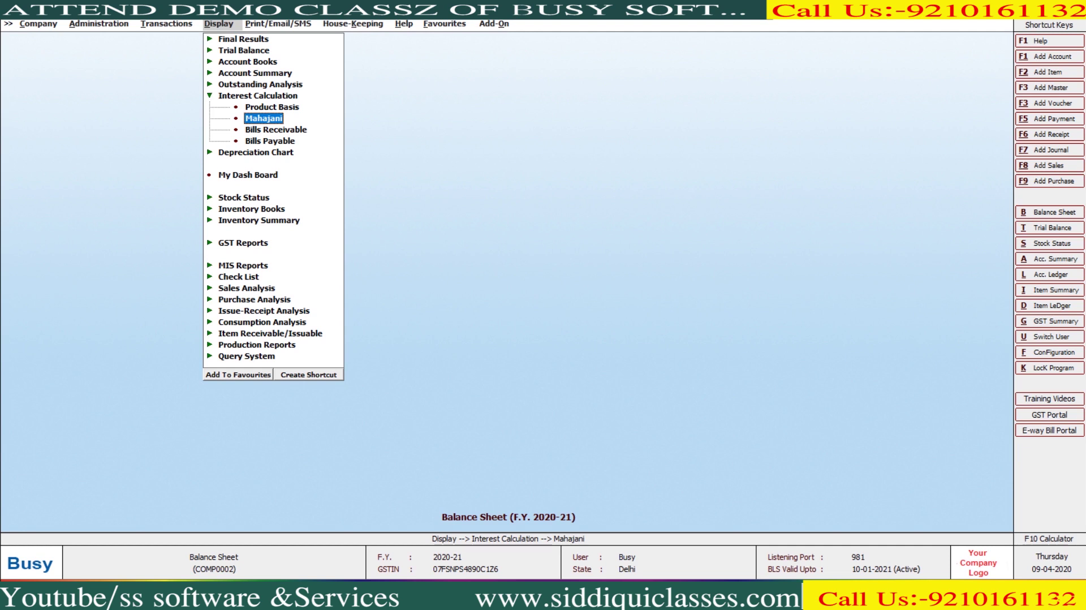
key("Up")
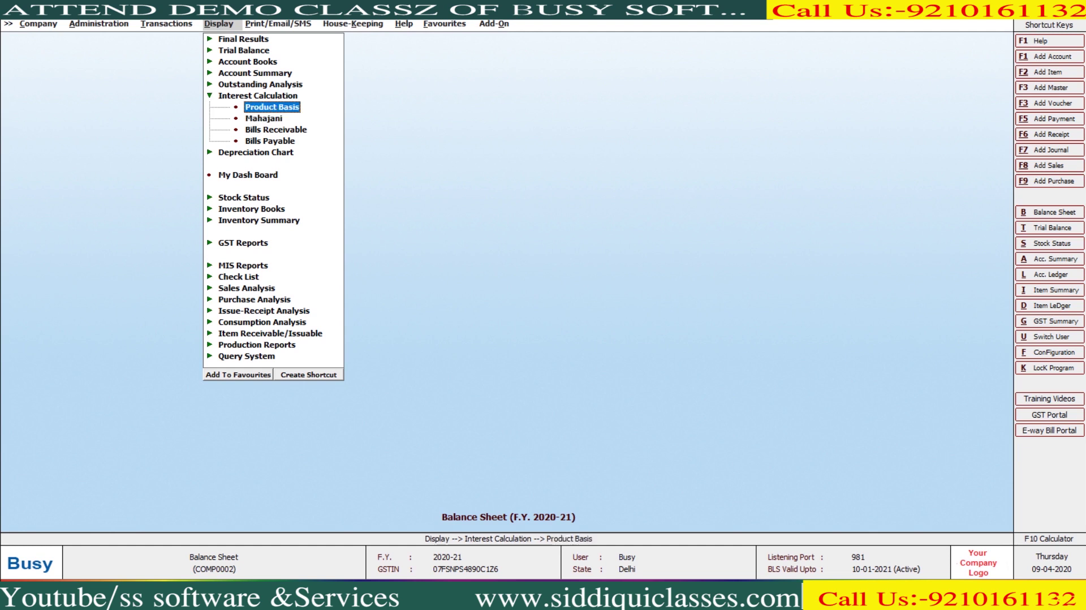
key("Down")
key("Down")
key("Return")
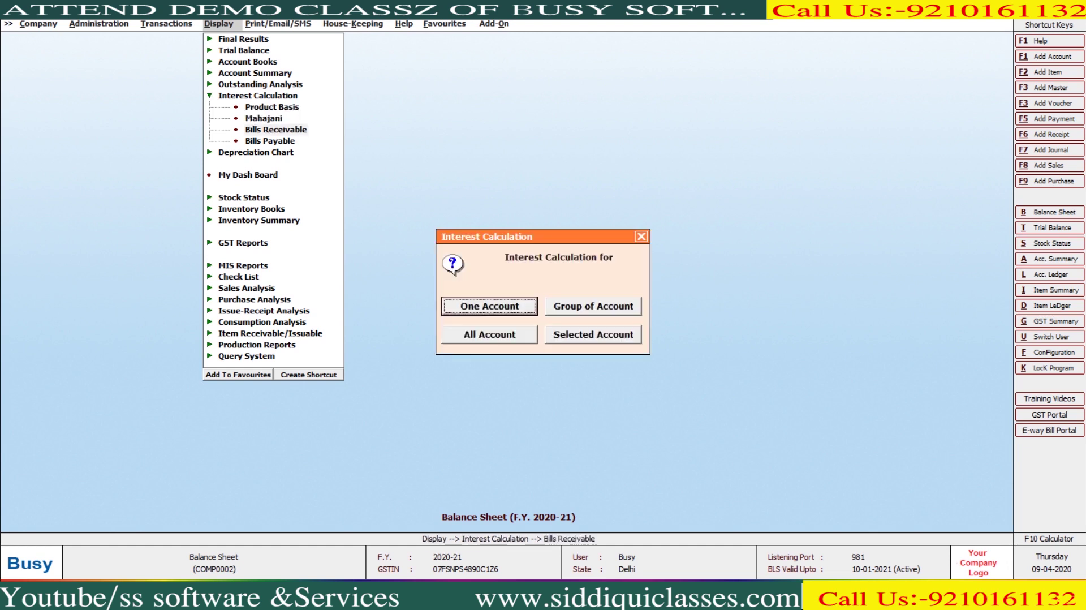
key("Escape")
key("Return")
key("Return")
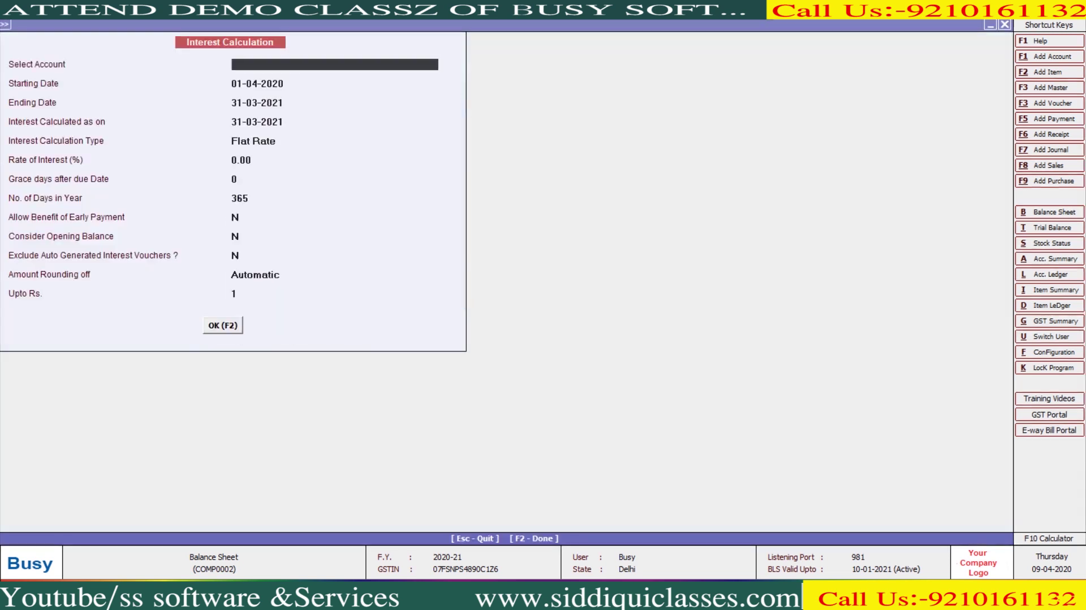
Select Khurana Wool Store for the Bills Receivable interest report, keeping the default dates and Flat Rate calculation
type("kh")
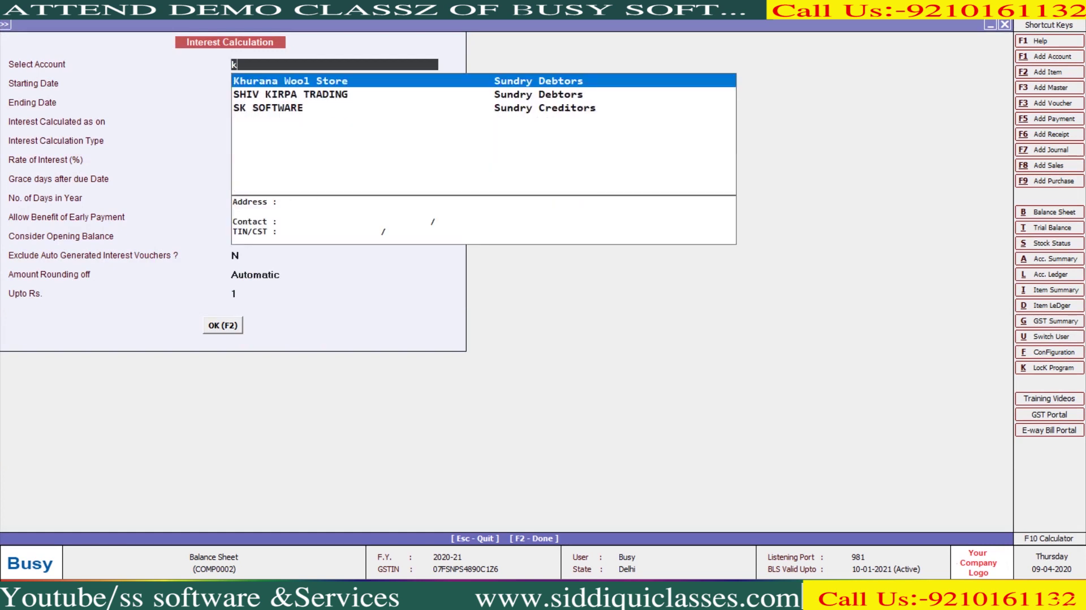
key("Return")
key("Return")
key("Return")
key("Return")
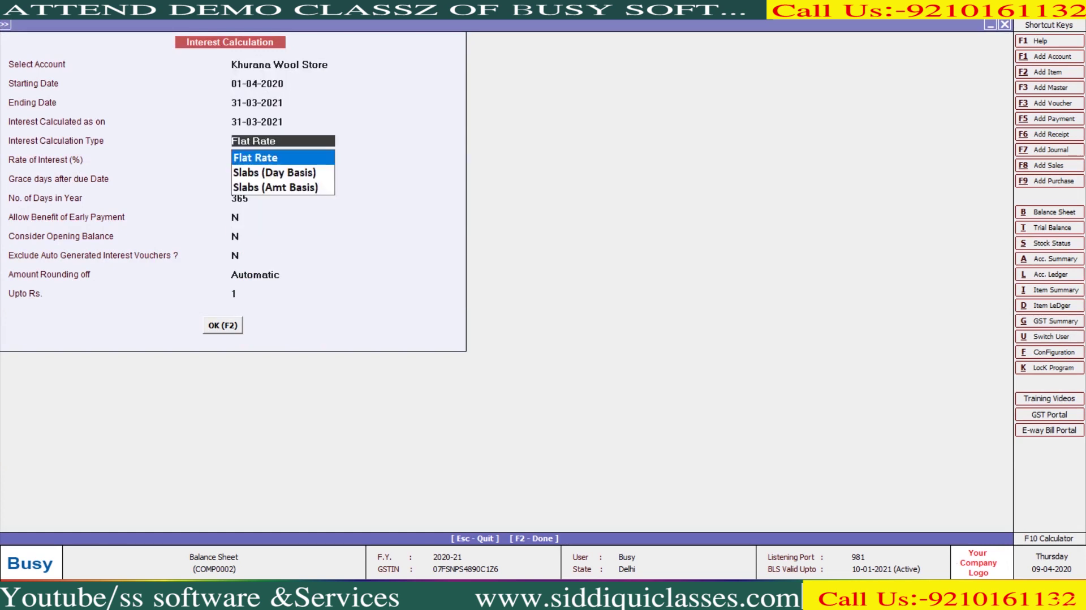
key("Return")
key("Return")
key("Return")
key("Return")
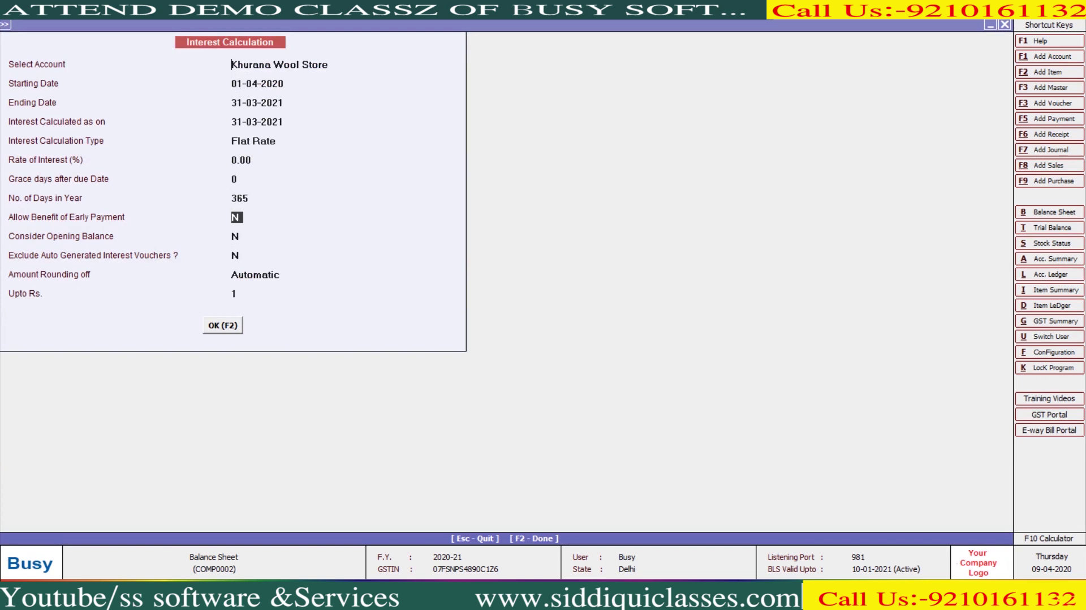
key("F2")
key("Escape")
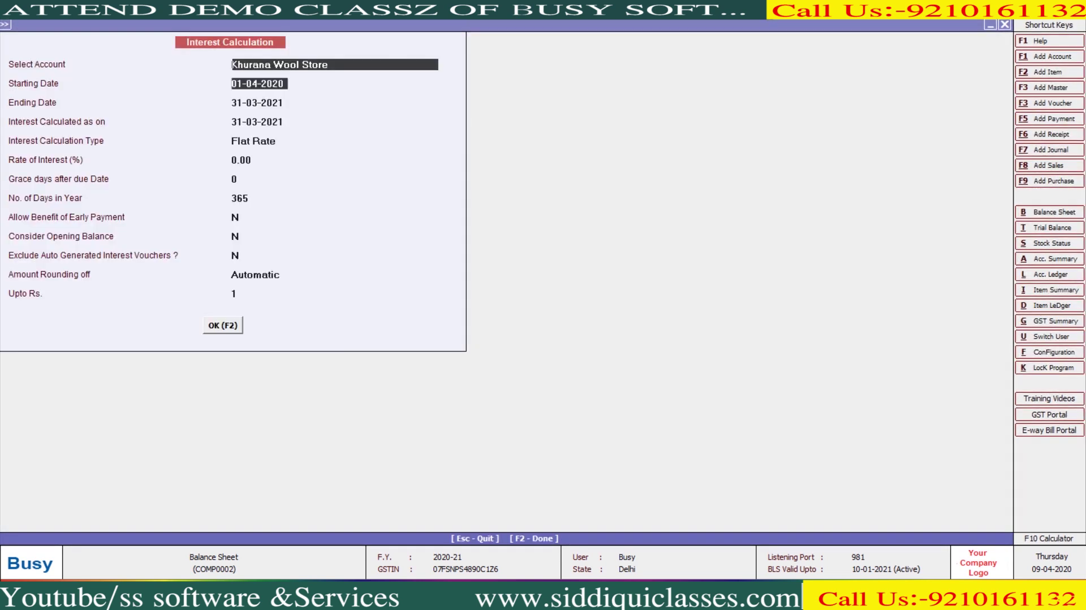
Set the flat rate of interest to 12% and generate the Bills Receivable interest report for 01-04-2020 to 31-03-2021
key("Return")
key("Return")
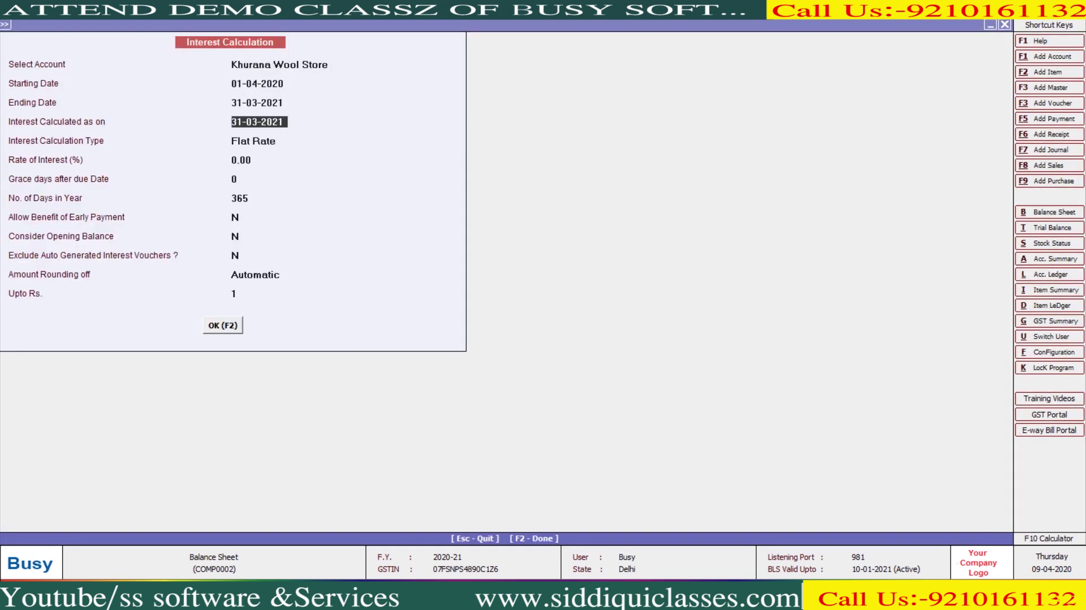
key("Return")
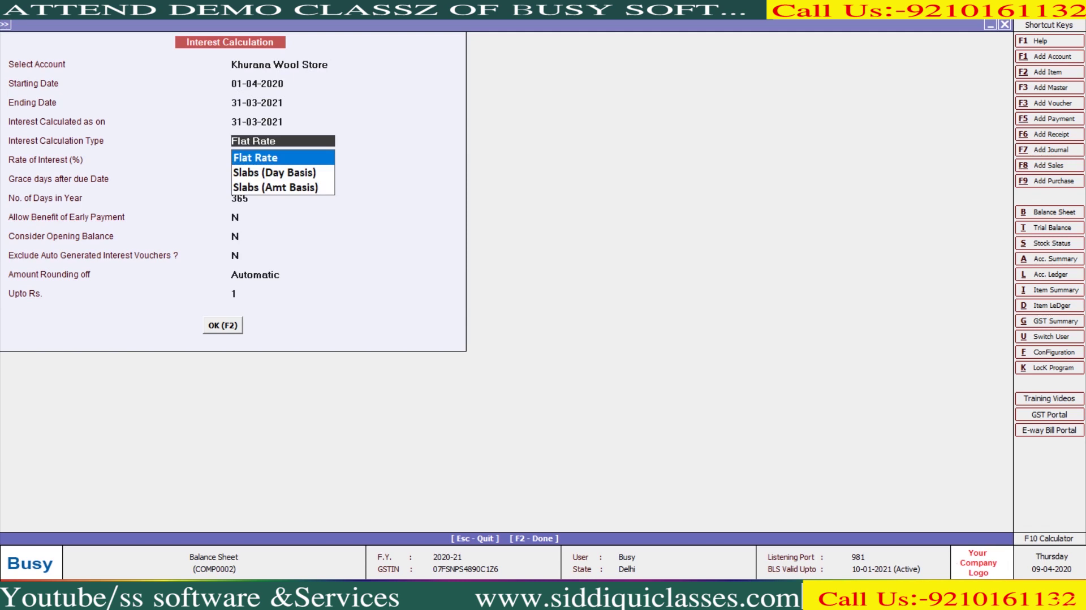
key("Return")
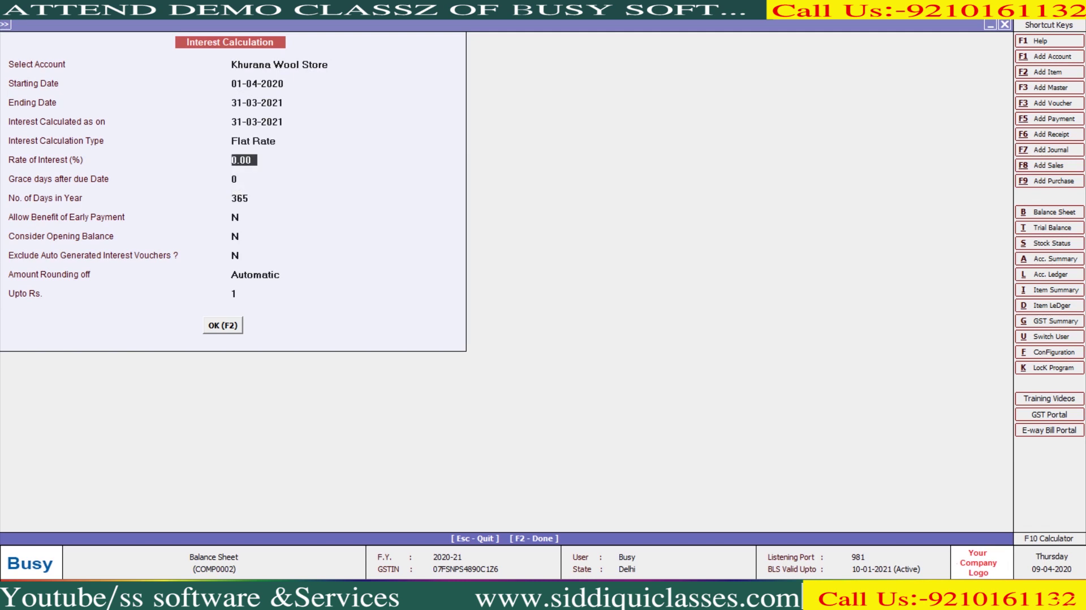
type("12")
key("Return")
key("F2")
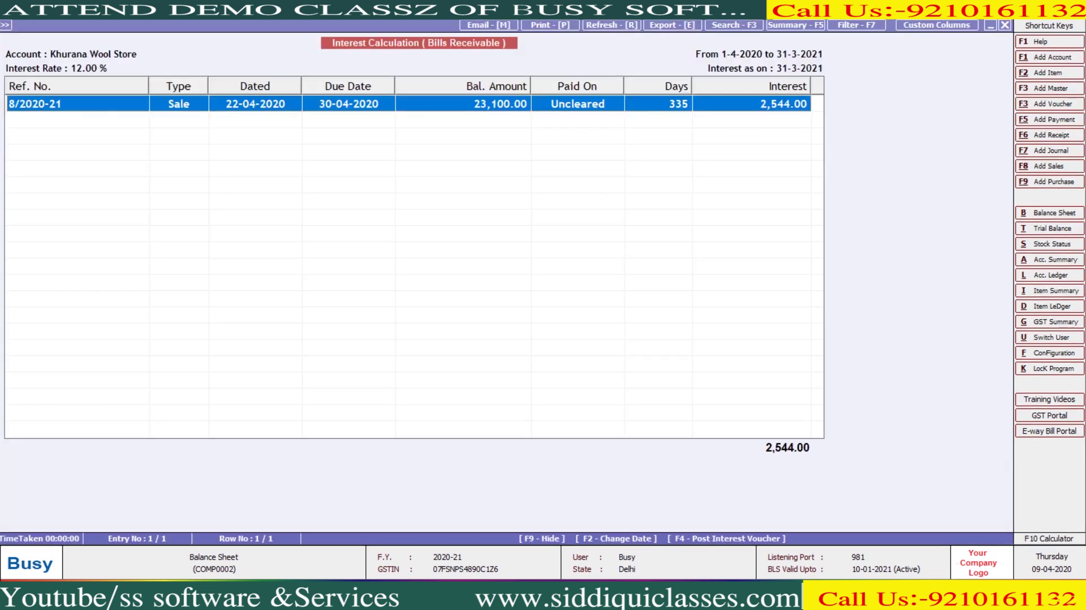
Close the Bills Receivable report and check the Product Basis interest options for Khurana Wool Store
key("Escape")
key("Escape")
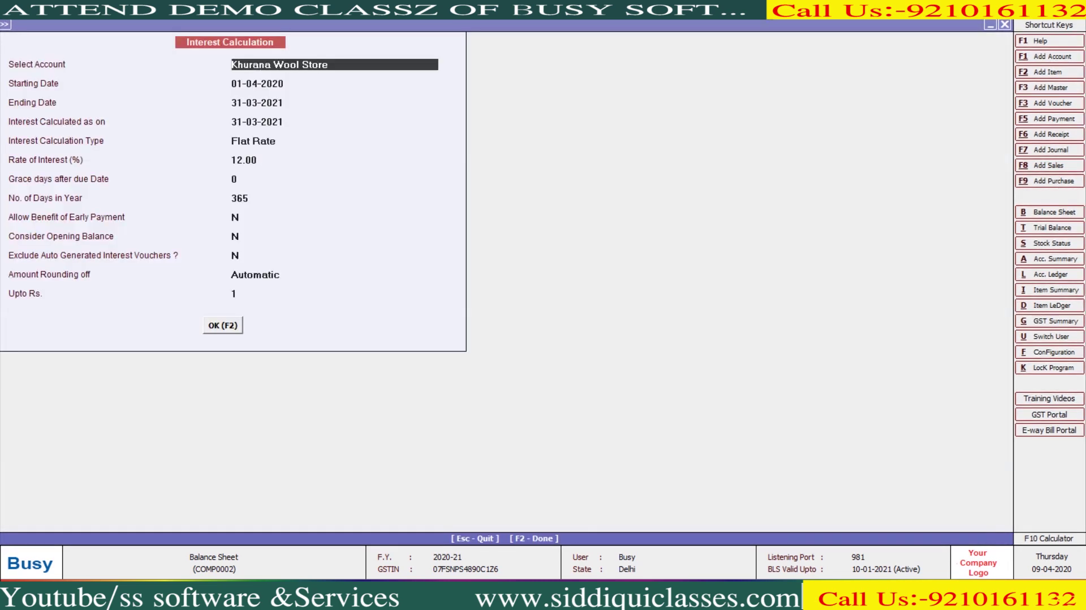
key("Up")
key("Up")
key("Return")
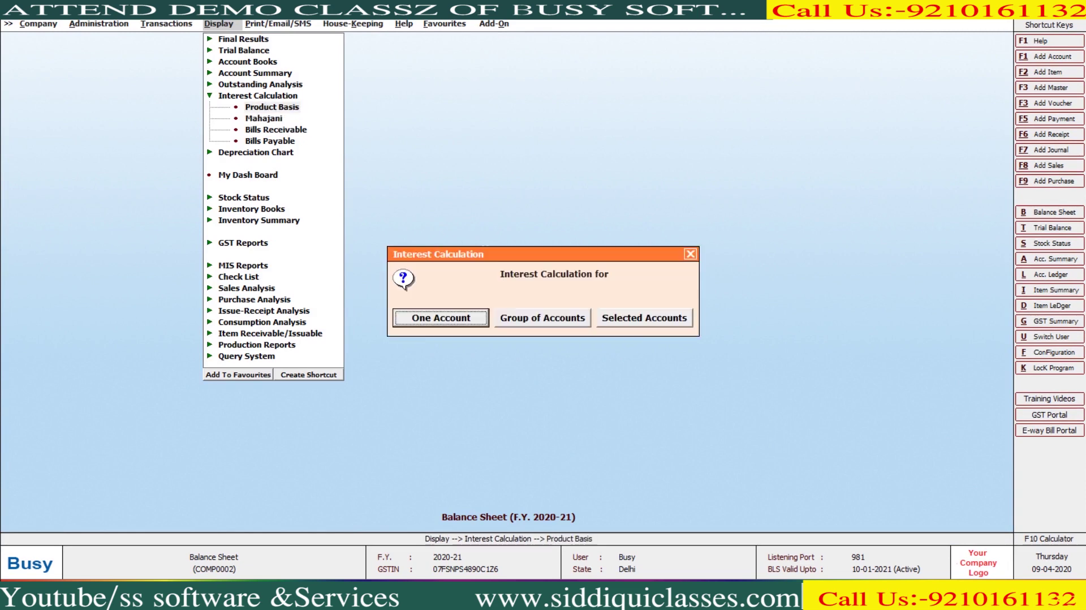
key("Escape")
key("Return")
key("Return")
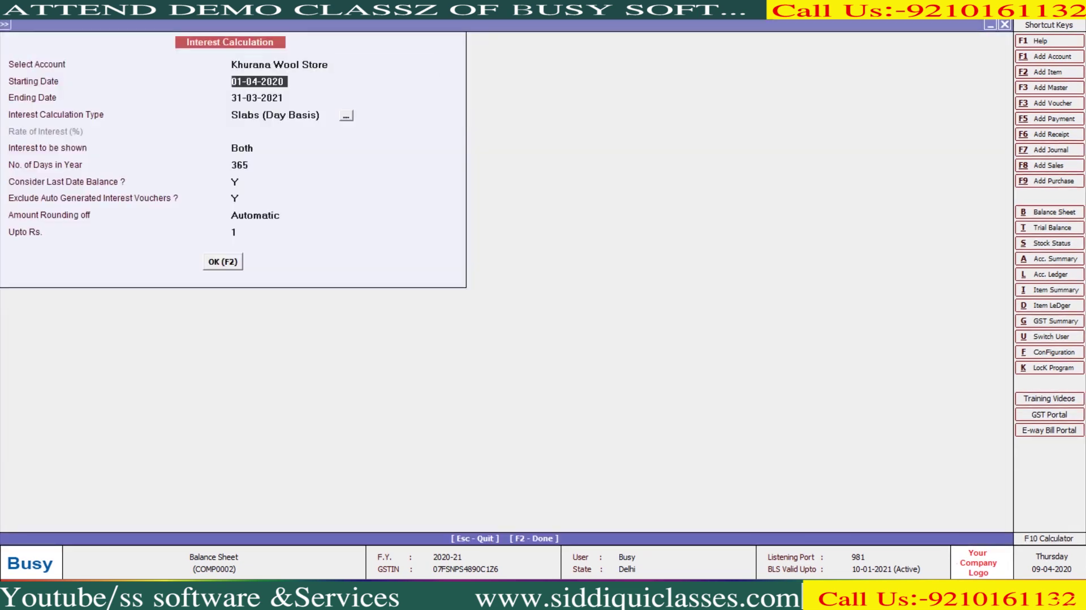
key("Escape")
key("Escape")
key("Down")
key("Down")
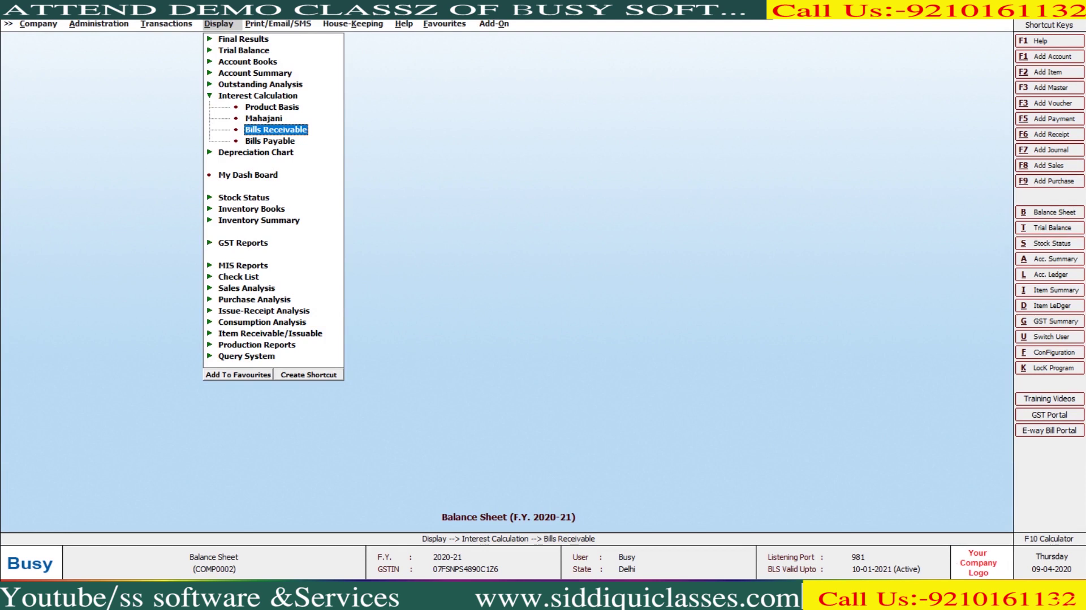
key("Down")
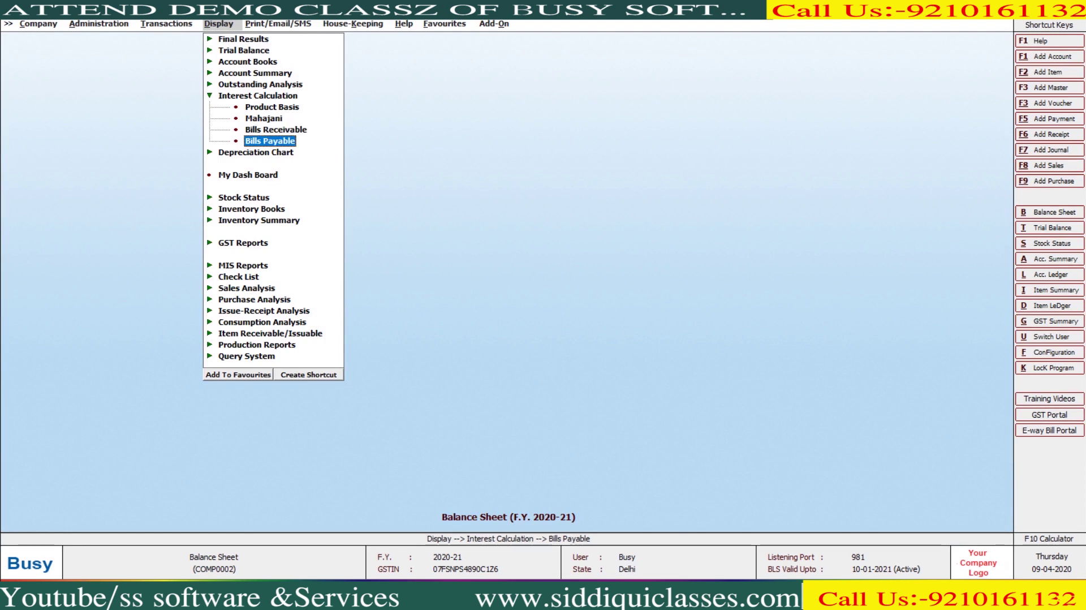
key("Left")
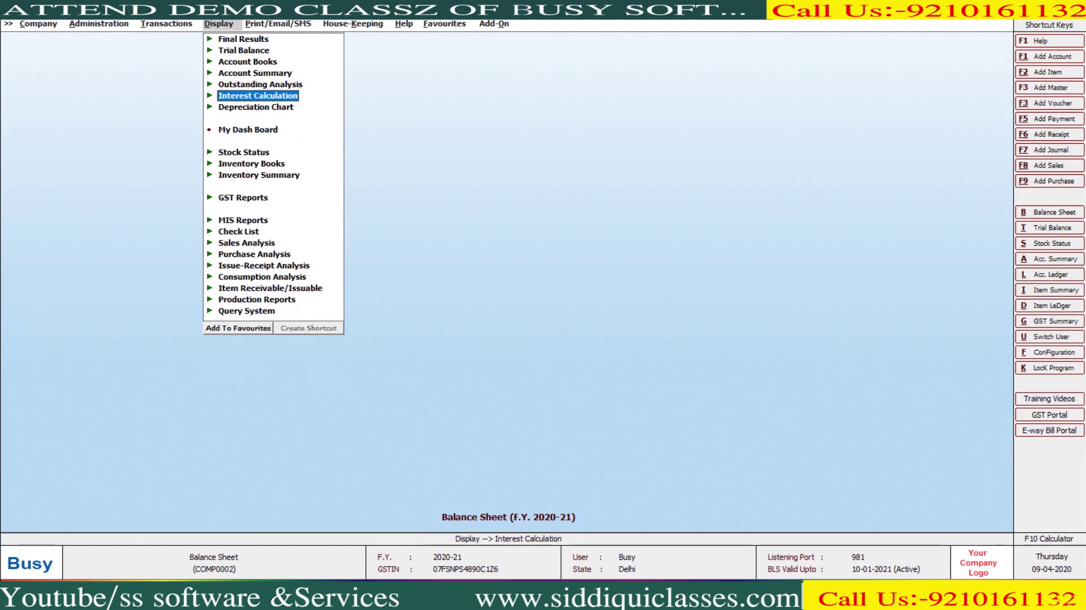
key("Down")
key("Right")
key("Left")
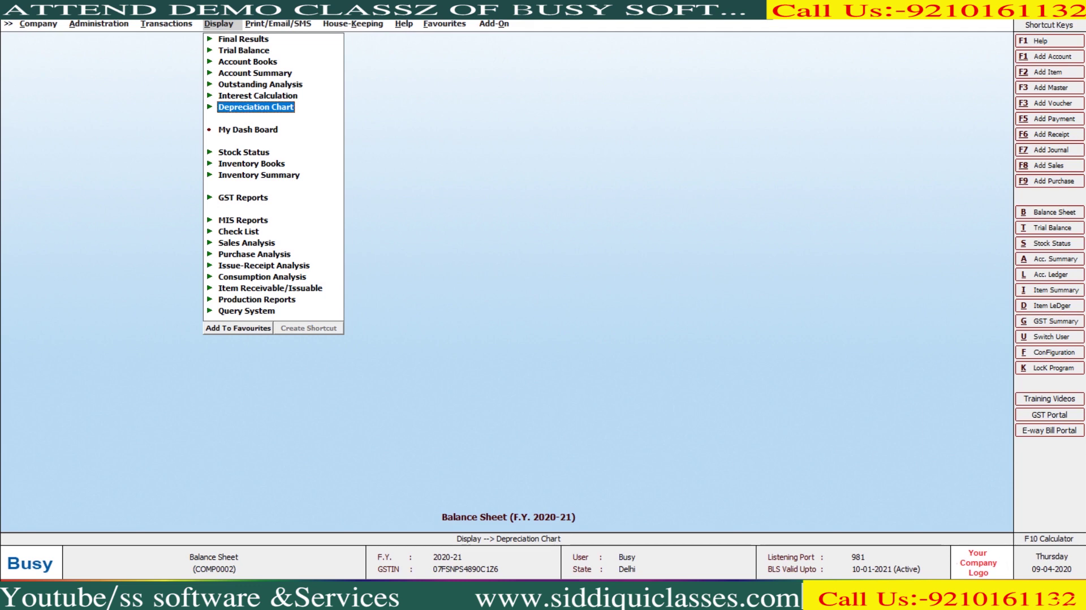
Start a new receipt voucher in the Main series dated 30-04-2020 and go to the first account entry
key("Left")
key("Return")
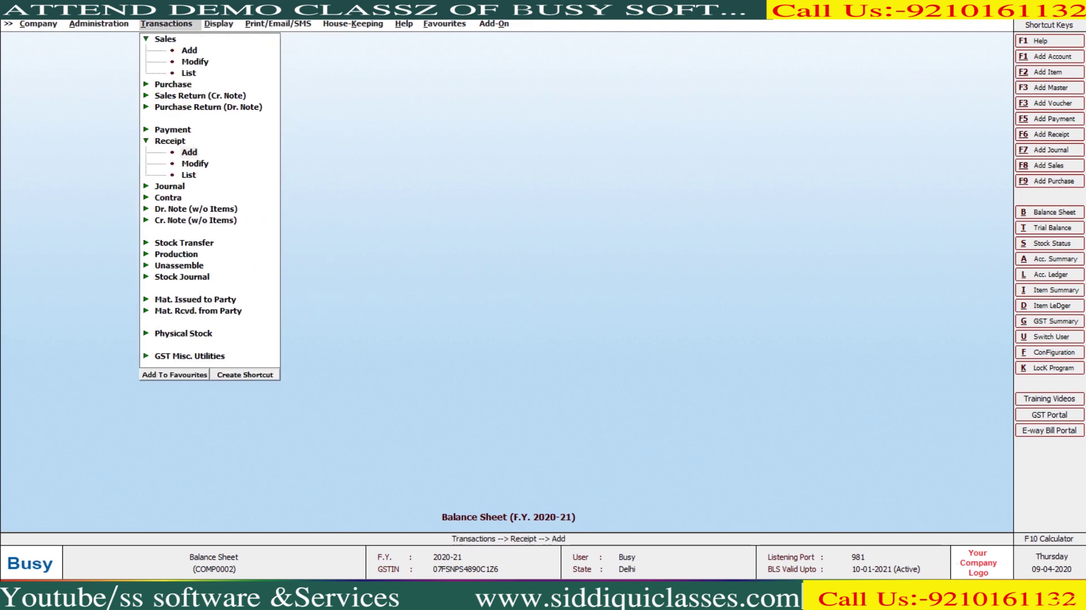
key("Return")
key("Return")
key("Return")
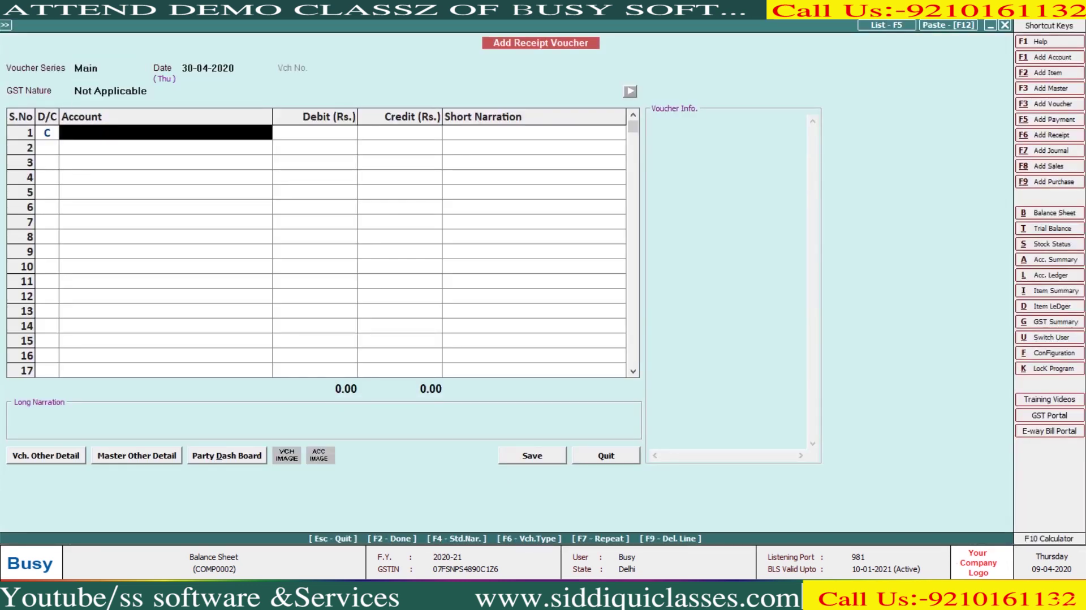
Create a new account named Laptop under the Fixed Assets group from within the receipt voucher
key("alt+F1")
type("Laptop")
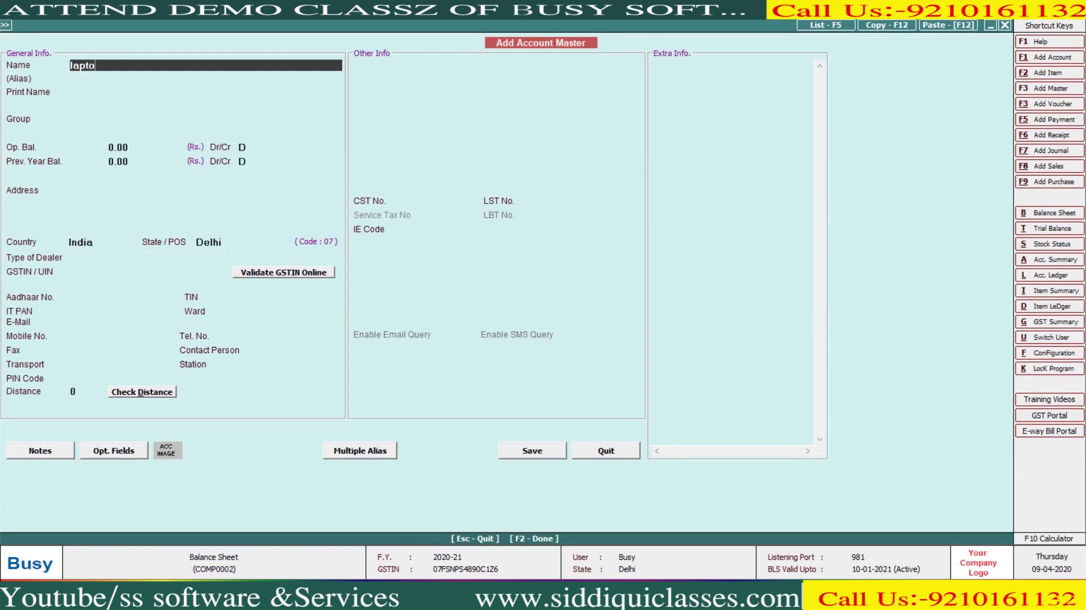
key("Return")
key("Return")
key("Return")
type("f")
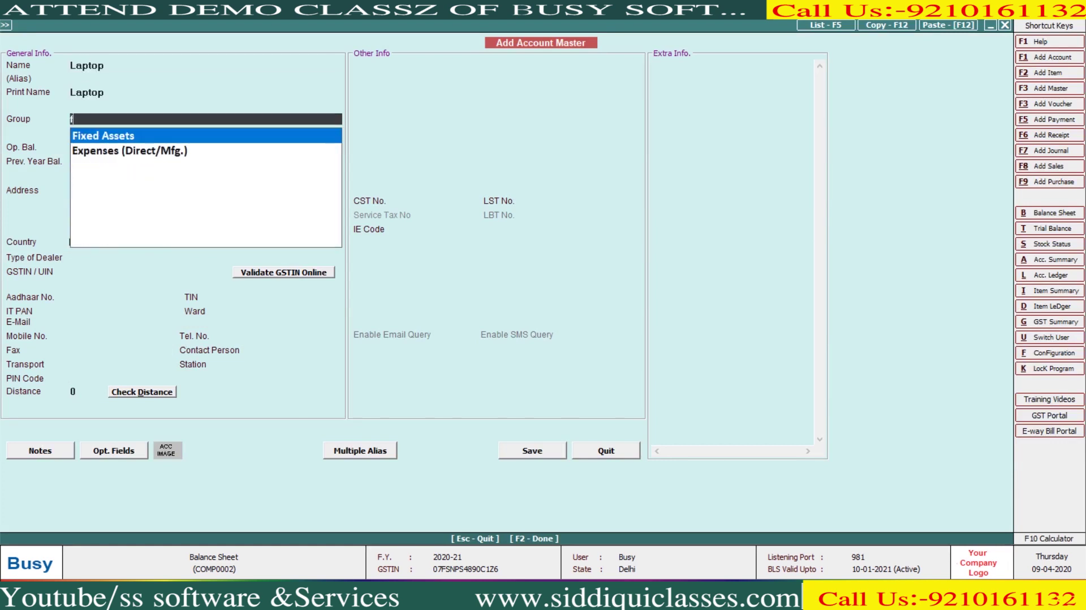
key("Return")
Set the Laptop account's annual depreciation rate to 15% with a 7.50% half-yearly rate, and save the account
type("1")
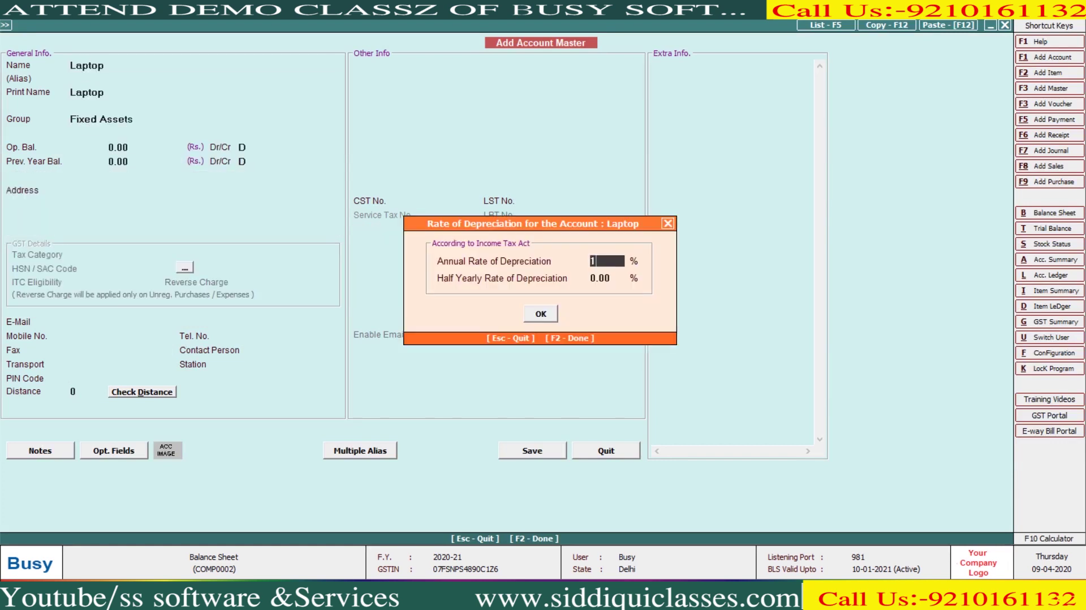
type("5")
key("Return")
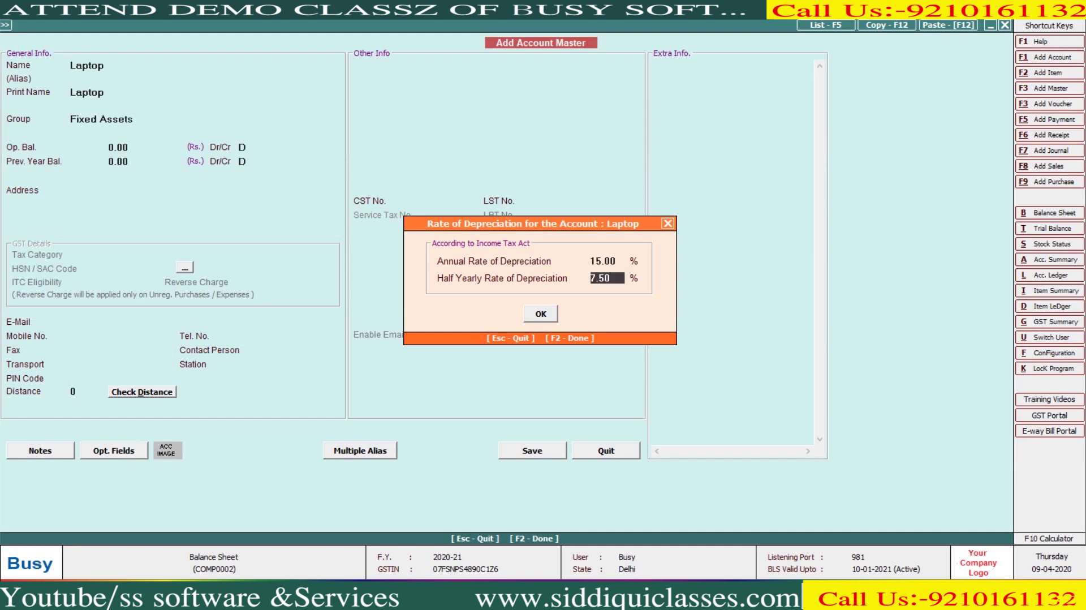
key("Return")
key("Return")
key("F2")
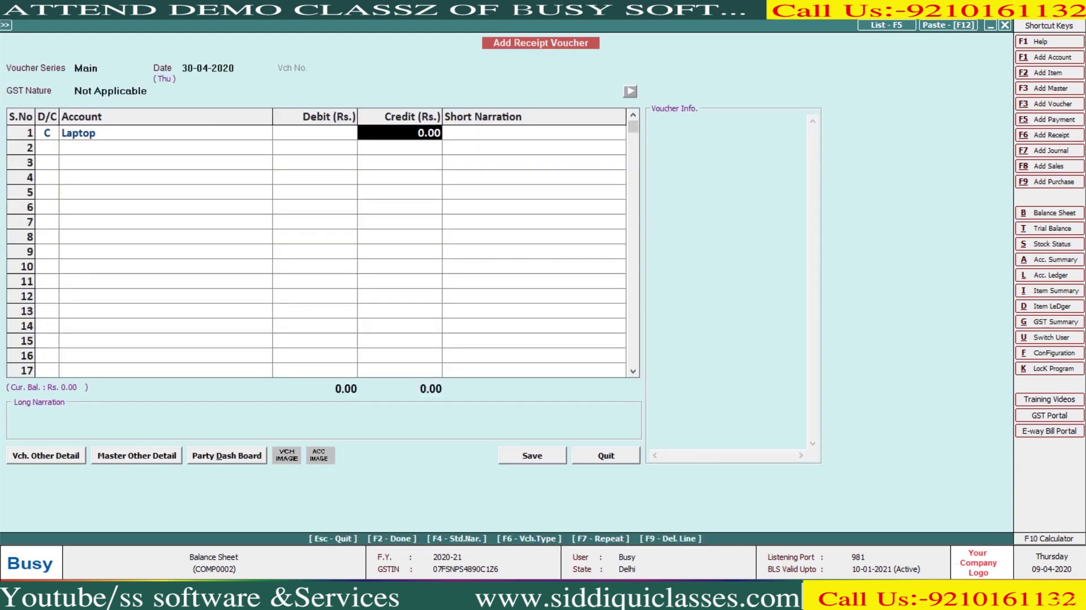
Credit the Laptop account with 32000, complete and save the receipt voucher, and leave voucher entry
type("32000")
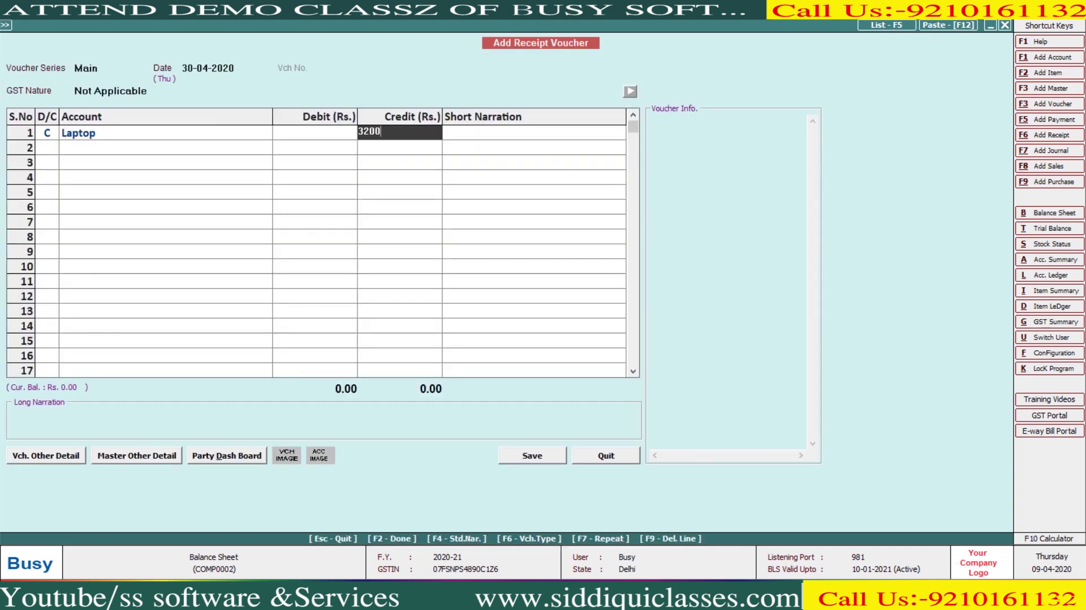
key("Return")
key("Return")
key("Return")
key("Return")
key("Return")
key("Return")
key("Return")
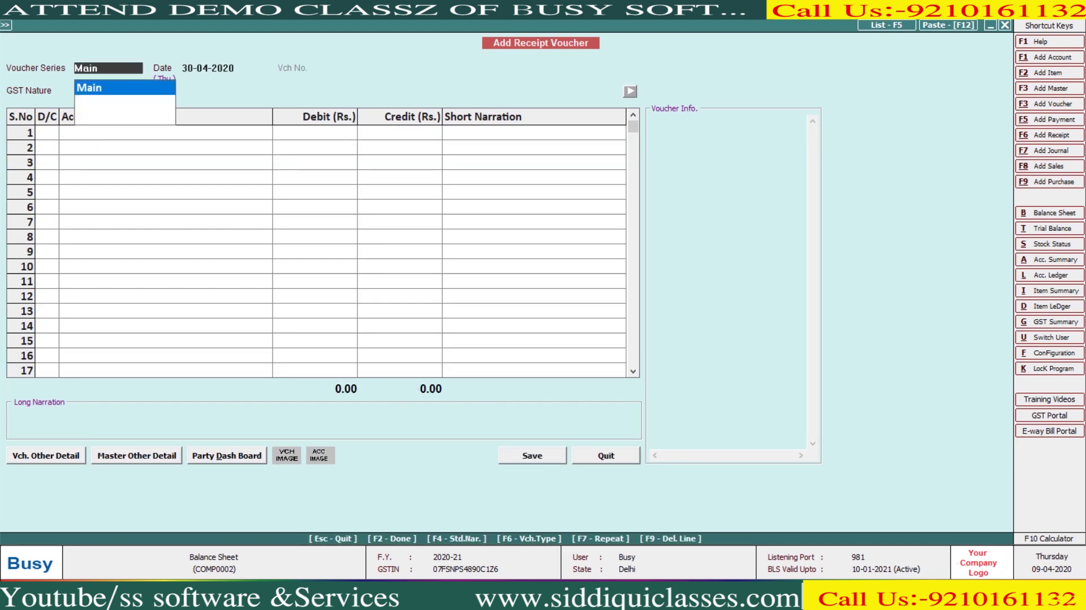
key("Escape")
key("Escape")
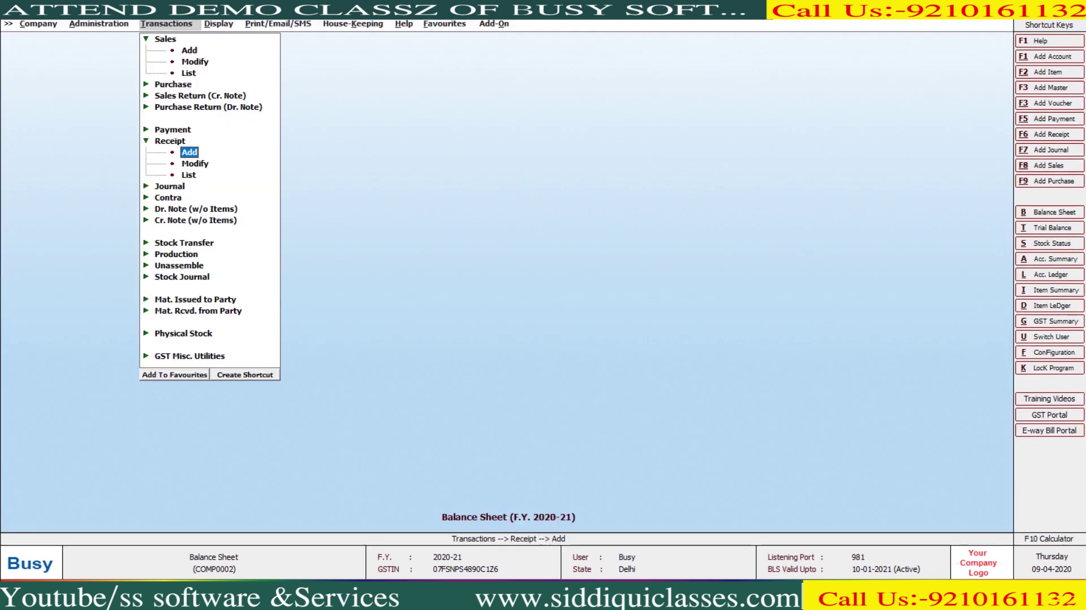
Generate the Income Tax Act depreciation chart with Laptop as the depreciation account
key("Right")
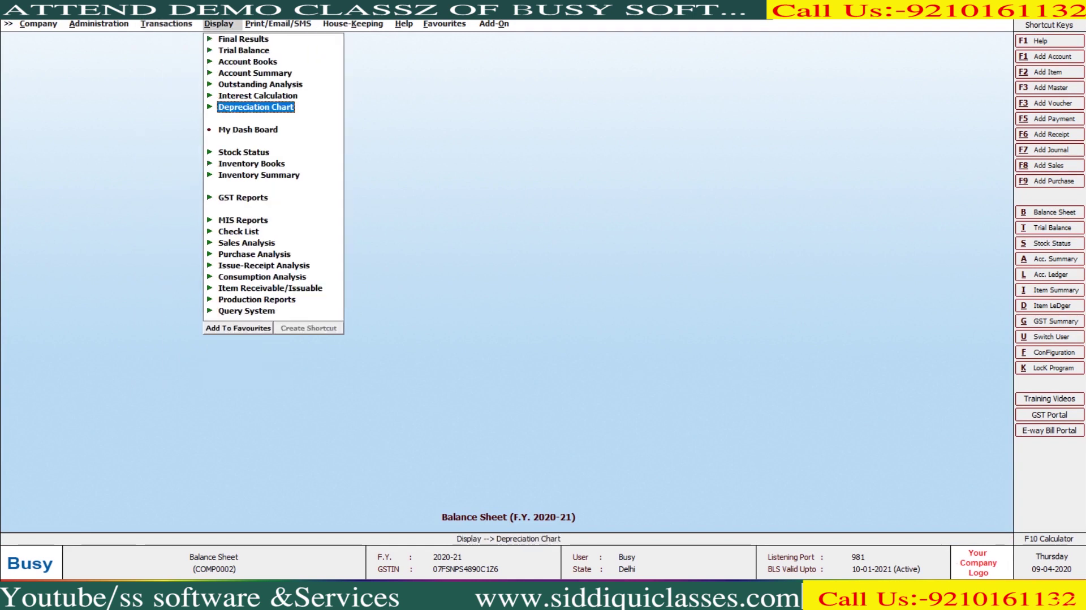
key("Return")
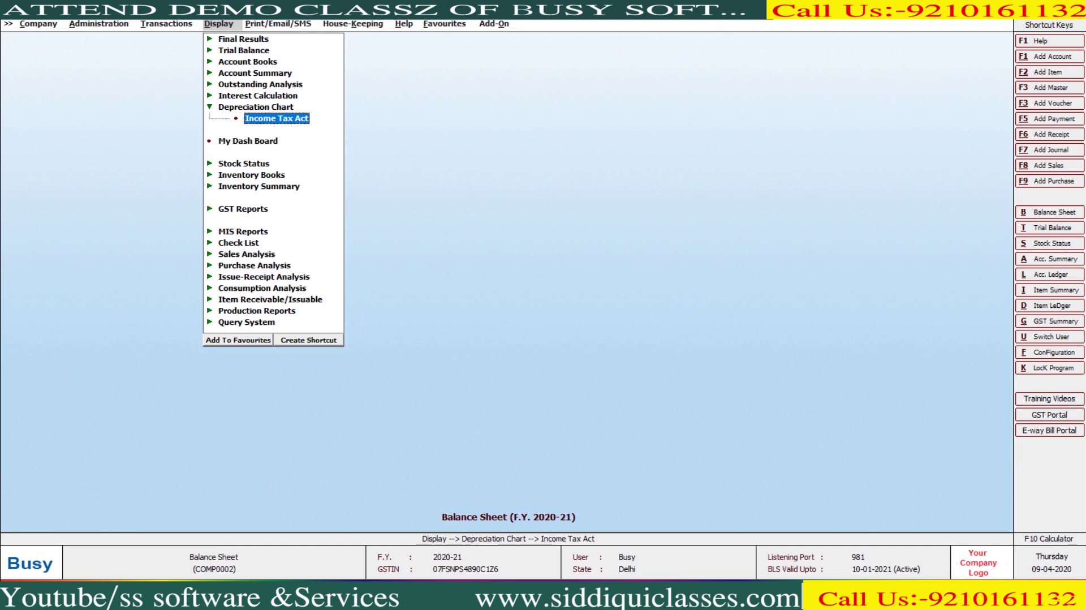
key("Return")
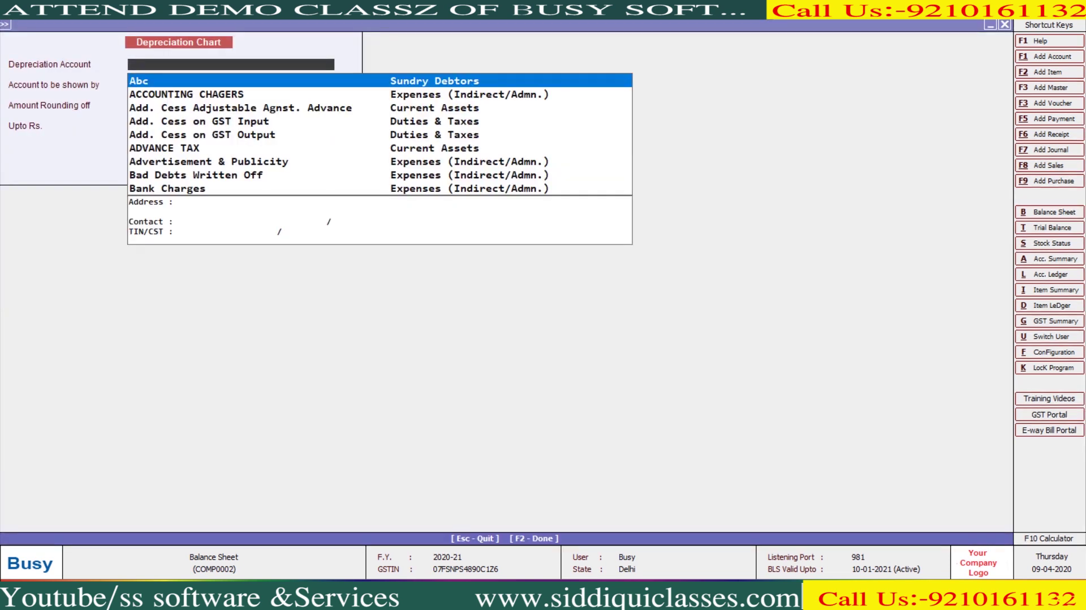
type("lap")
key("Return")
key("F2")
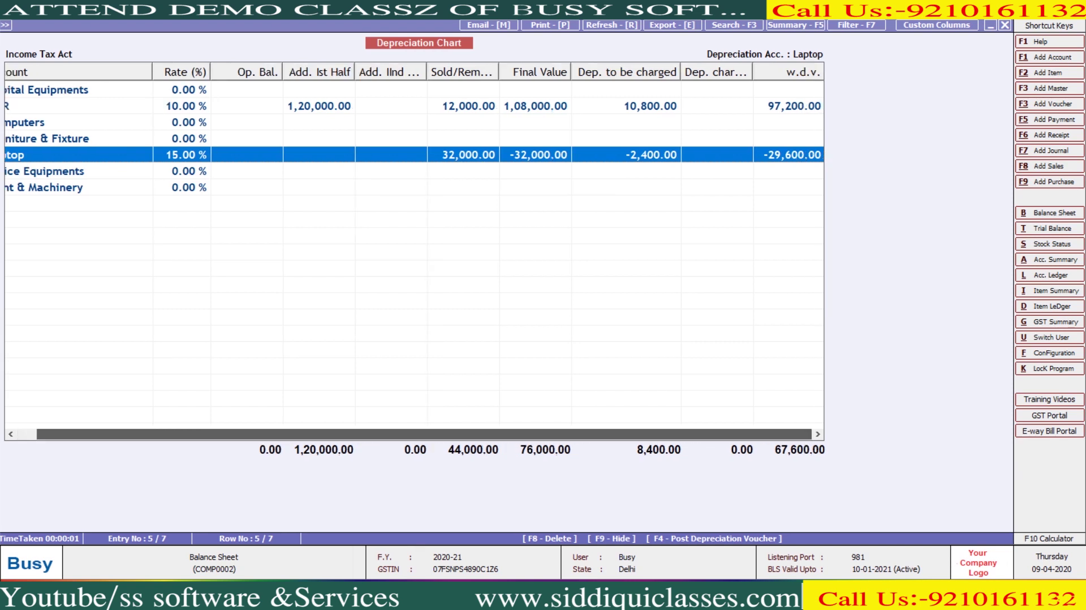
left_click_drag(404, 434, 424, 434)
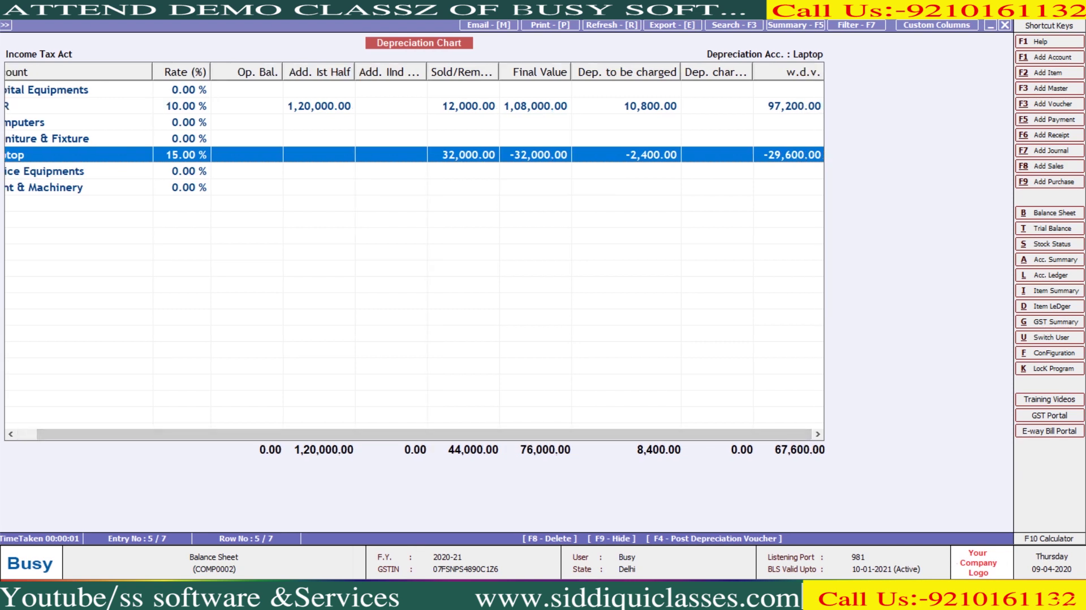
Generate a depreciation voucher for only the selected Laptop account, in the Main series dated 31-03-2021
key("F4")
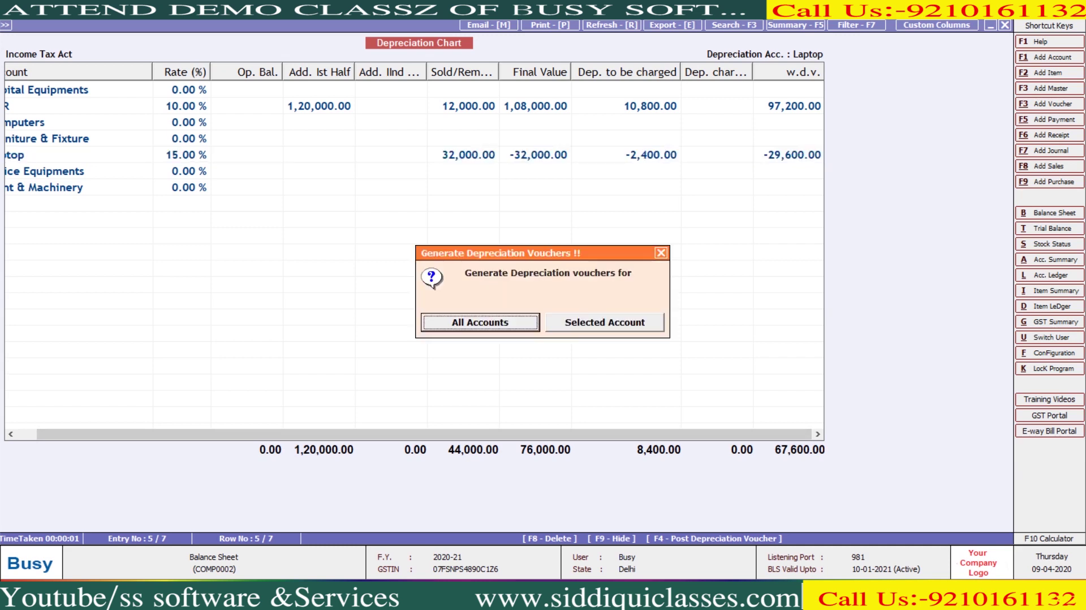
key("Right")
key("Return")
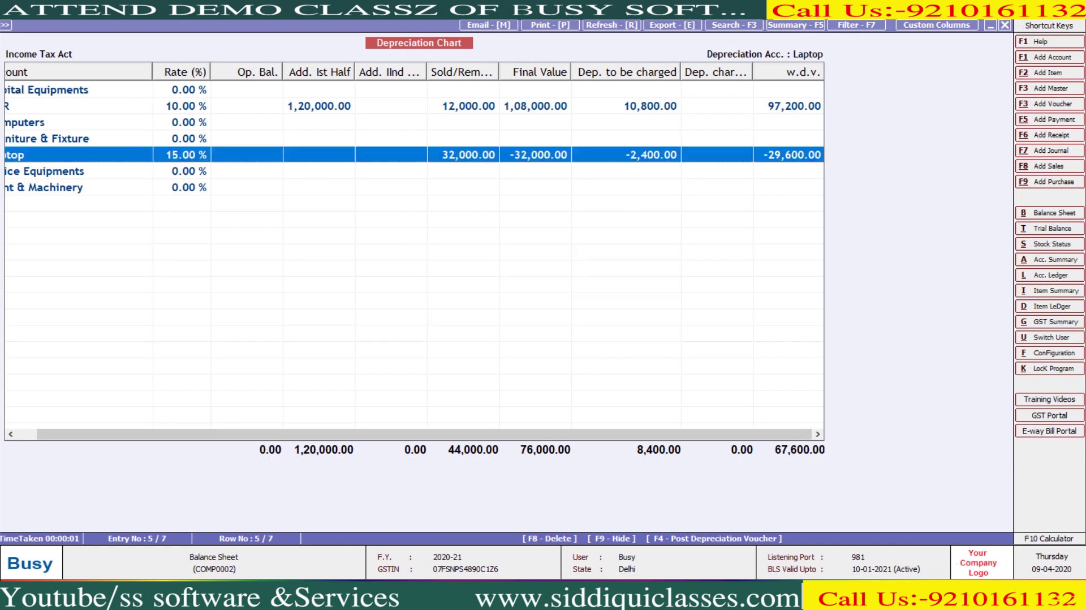
key("Return")
key("Return")
key("Return")
key("Return")
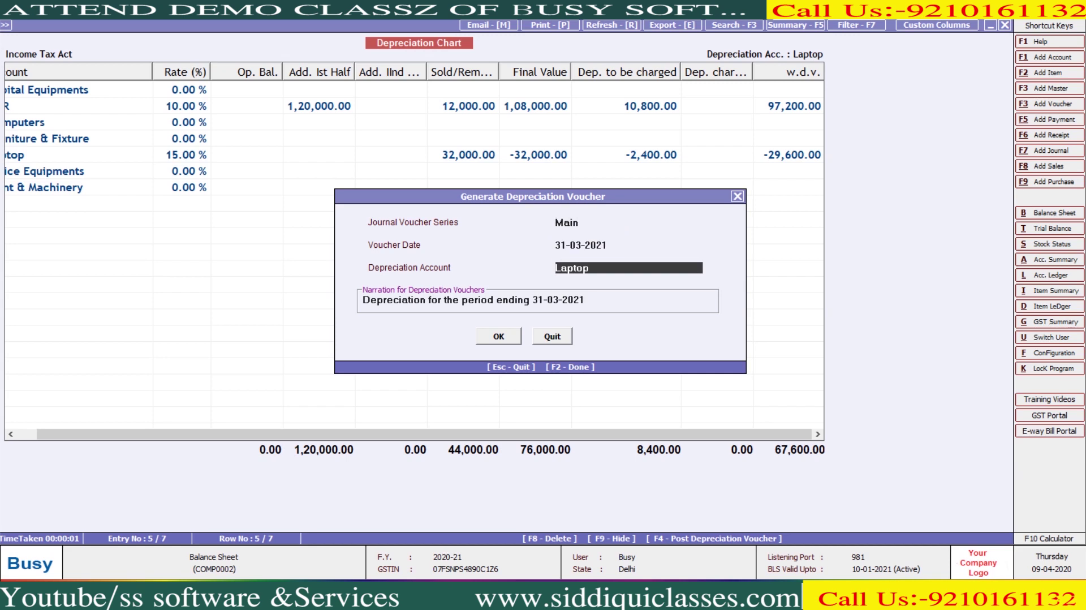
key("Return")
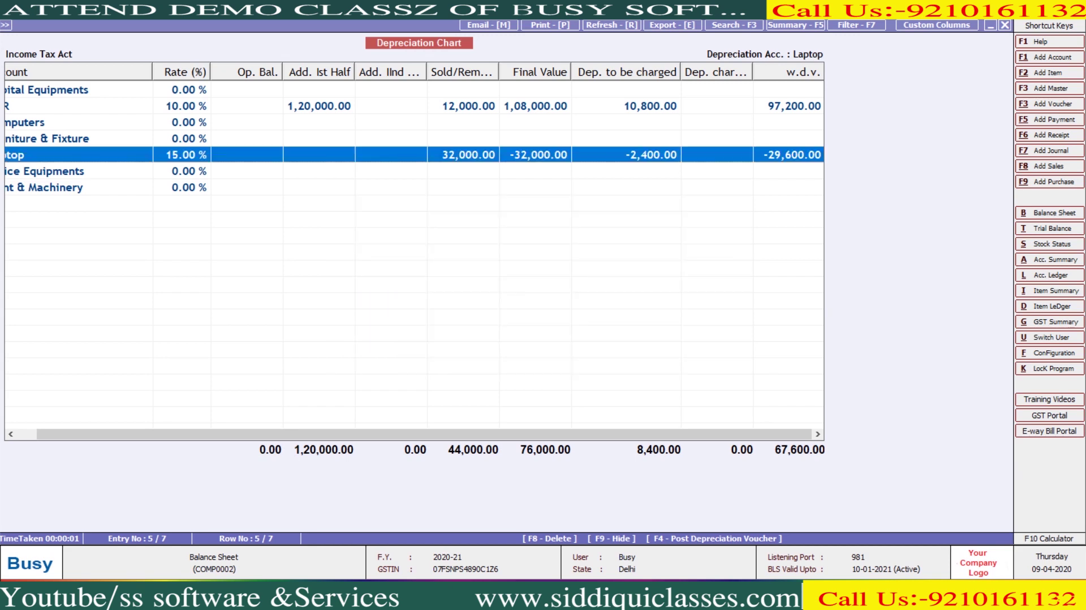
View the Laptop account ledger for 01-04-2020 to 31-03-2021 from the depreciation chart
key("Return")
key("Return")
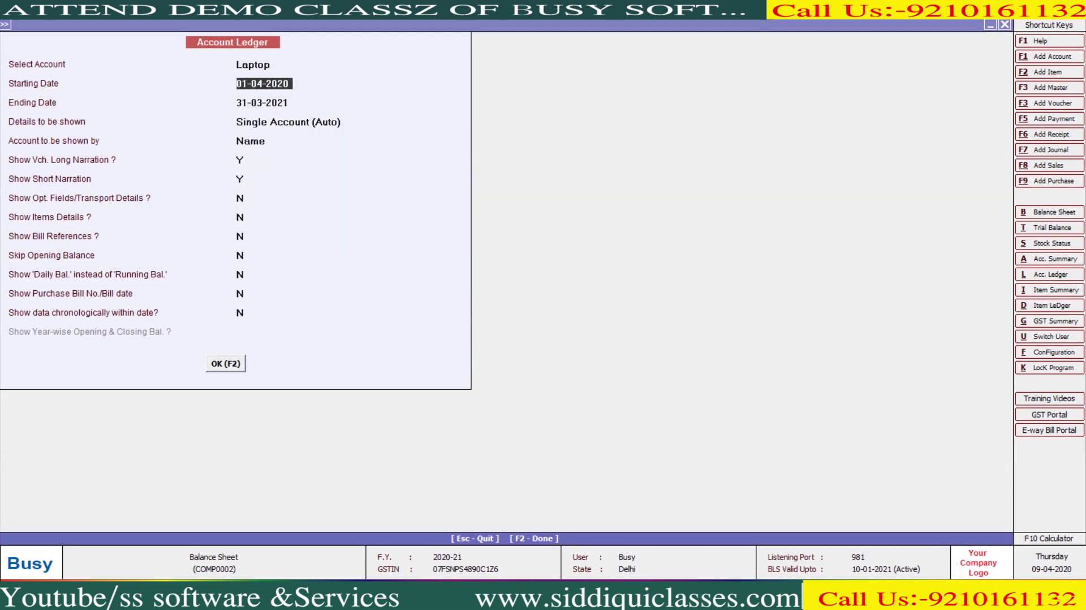
key("F2")
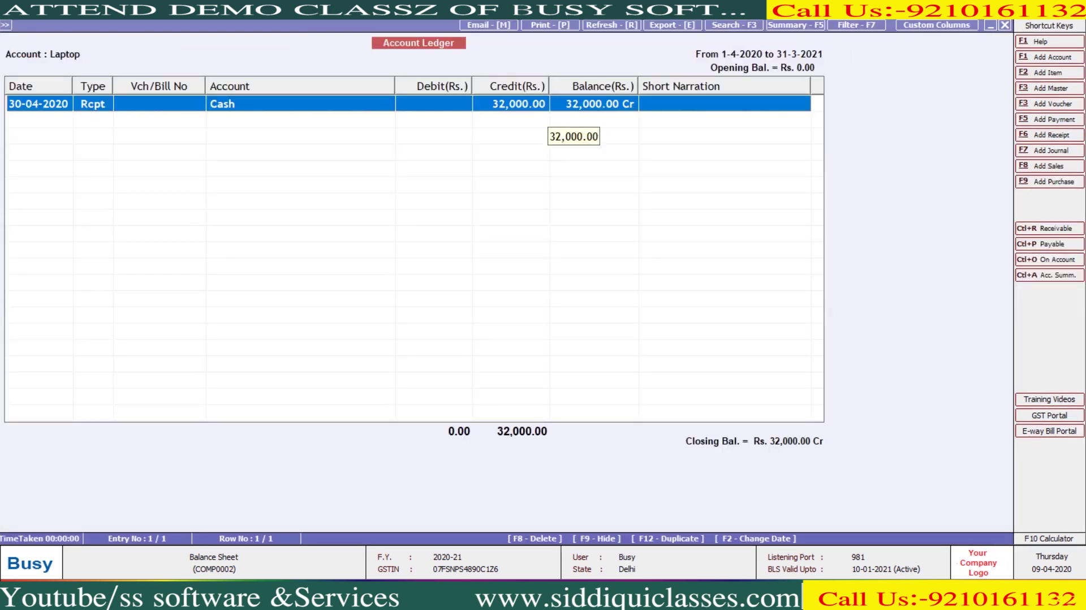
key("Escape")
key("Escape")
Try to post a depreciation voucher for only the Laptop account, in the Main series dated 31-03-2021, using Depreciation A/c
key("F4")
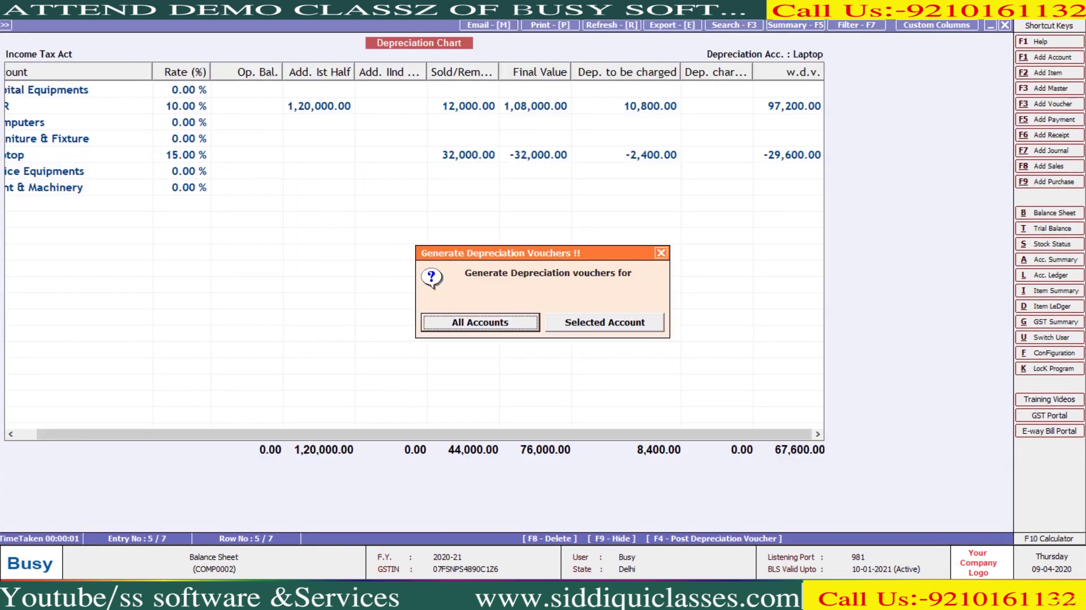
key("Right")
key("Return")
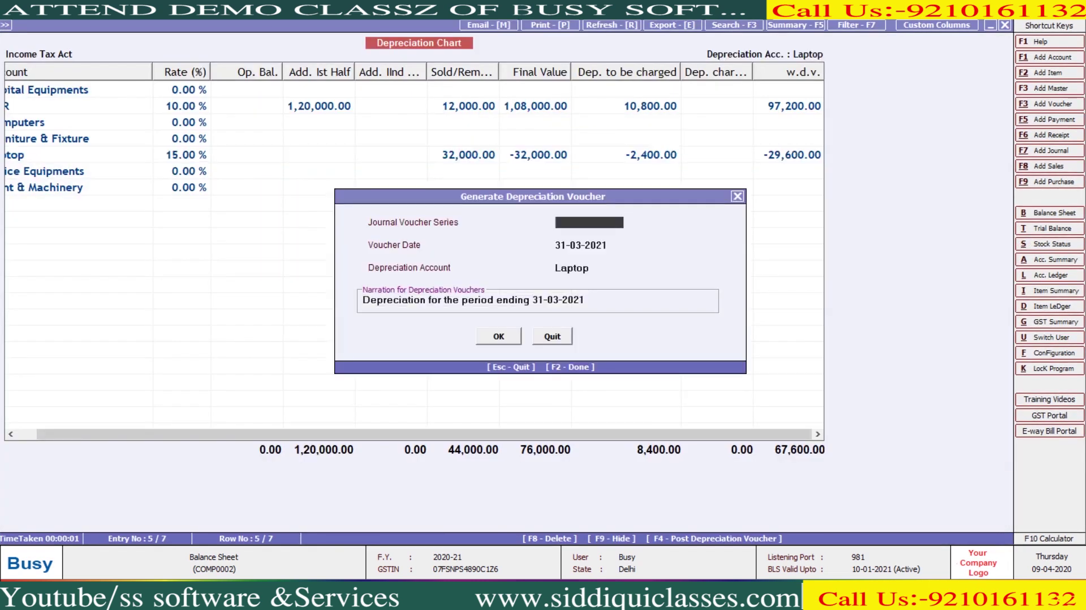
key("Return")
key("Return")
type("dep")
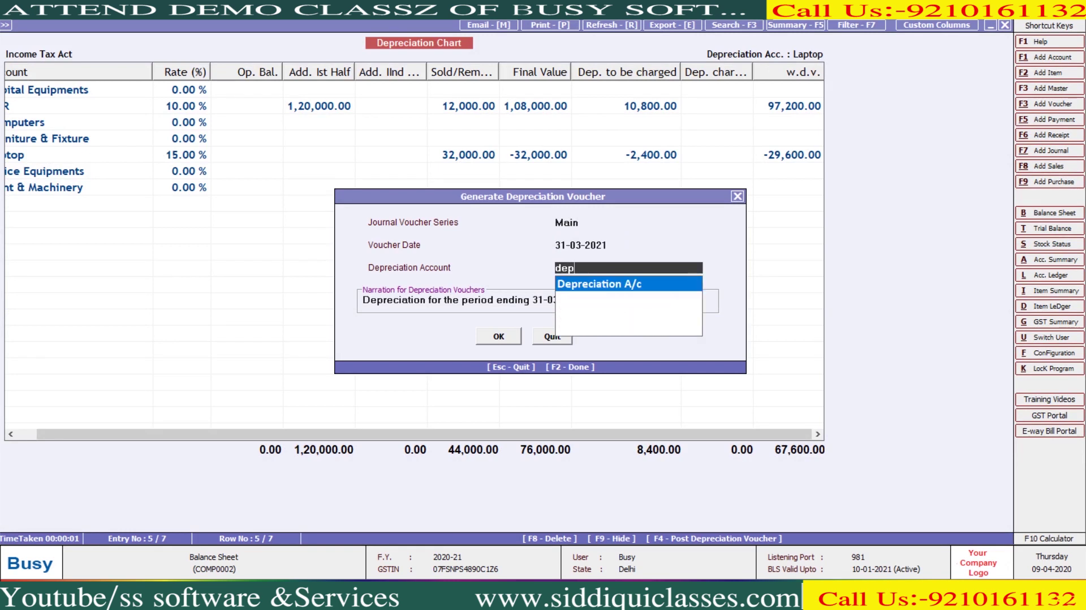
key("Return")
key("Return")
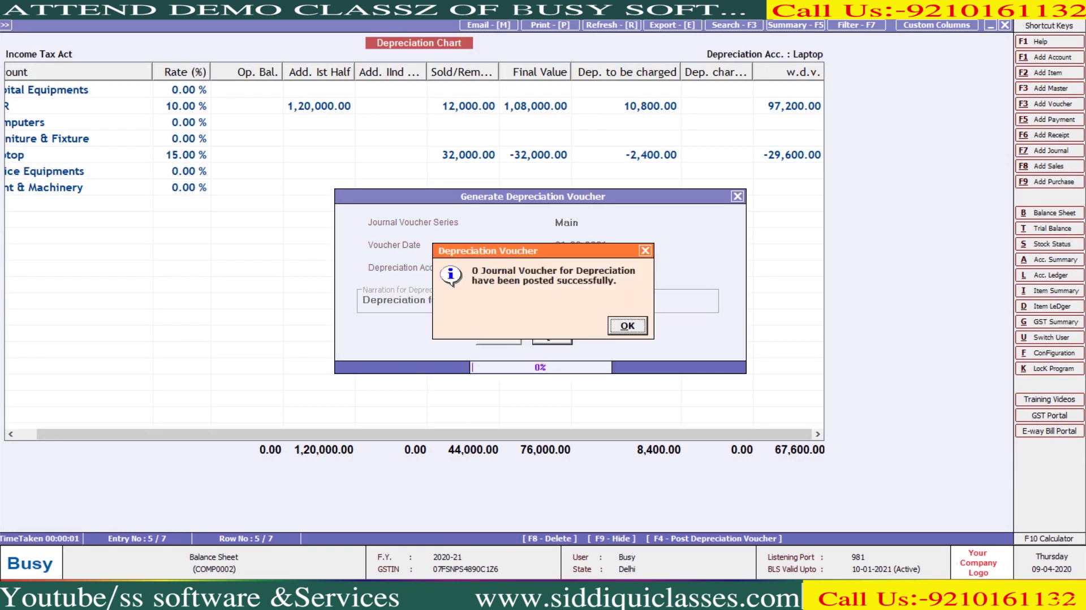
key("Return")
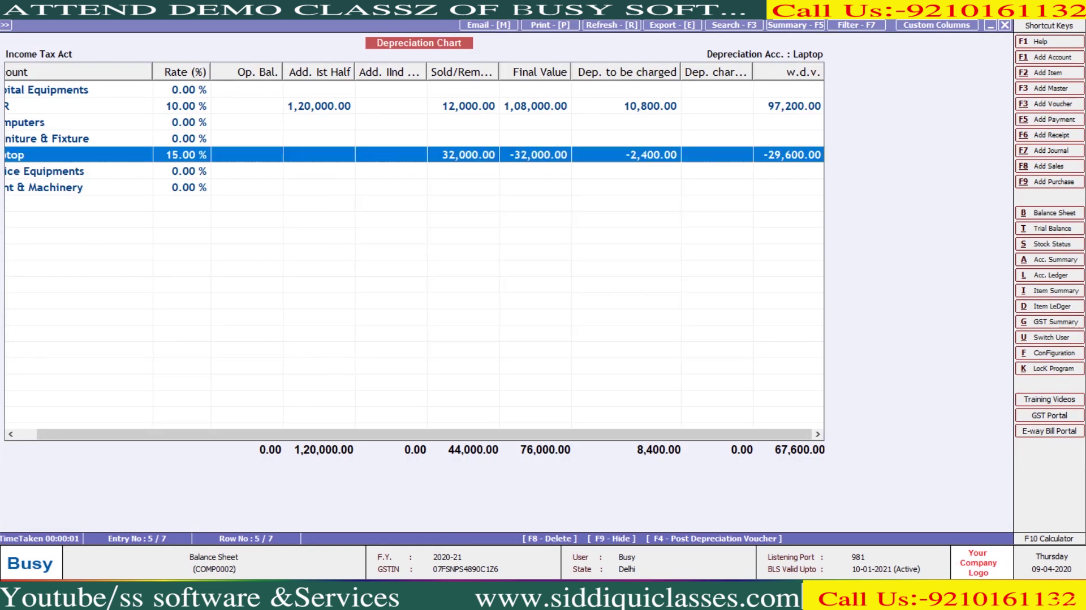
Check the Laptop ledger for a posted depreciation entry and return to the depreciation chart
key("Return")
key("F2")
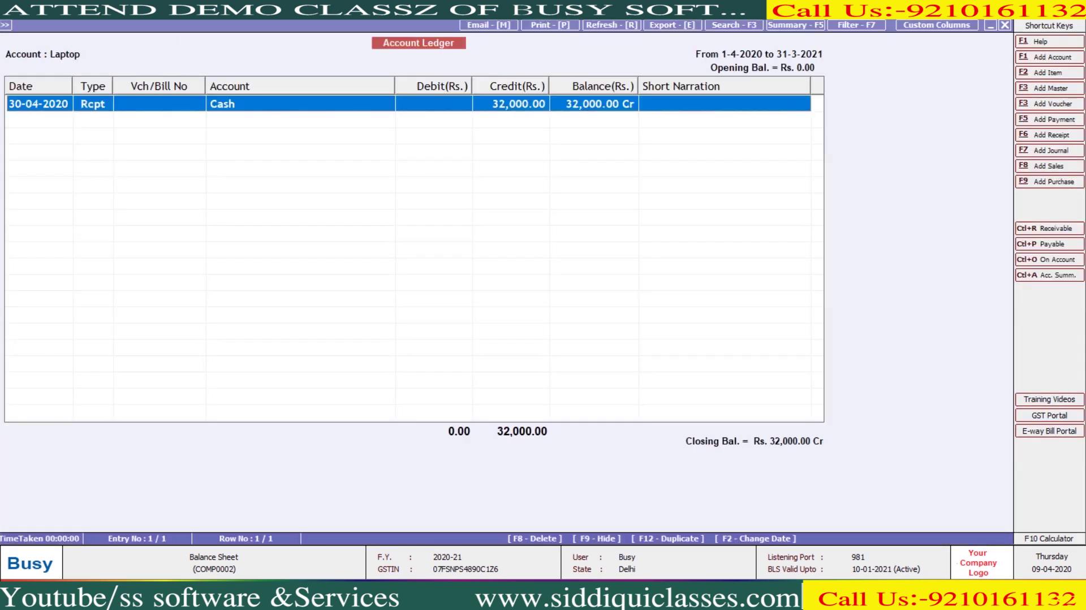
key("Escape")
key("Escape")
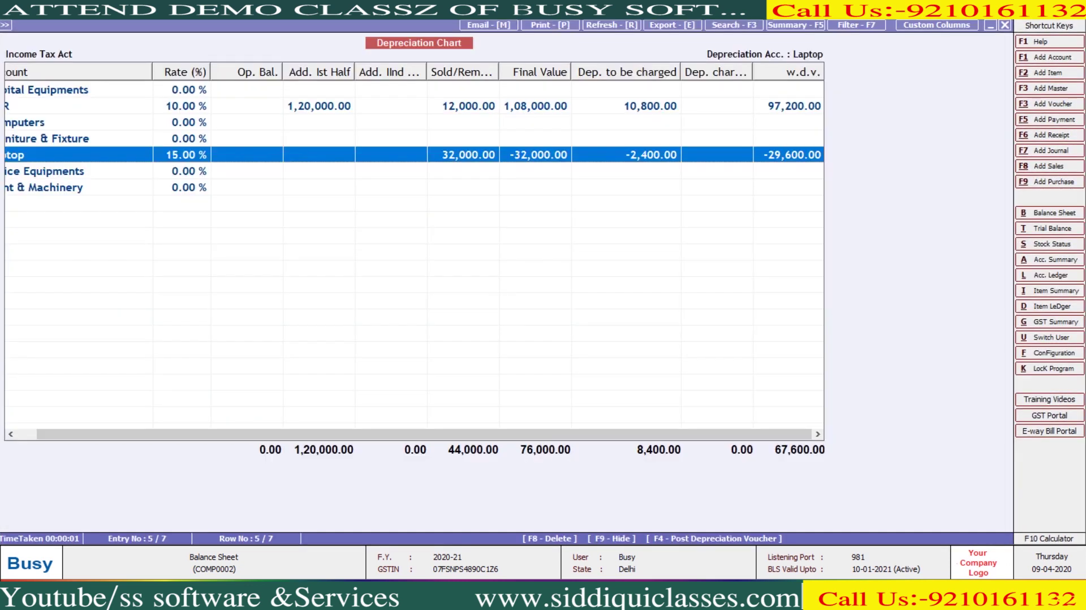
Regenerate the depreciation chart for Laptop and select the Laptop row
key("Escape")
key("Return")
key("F2")
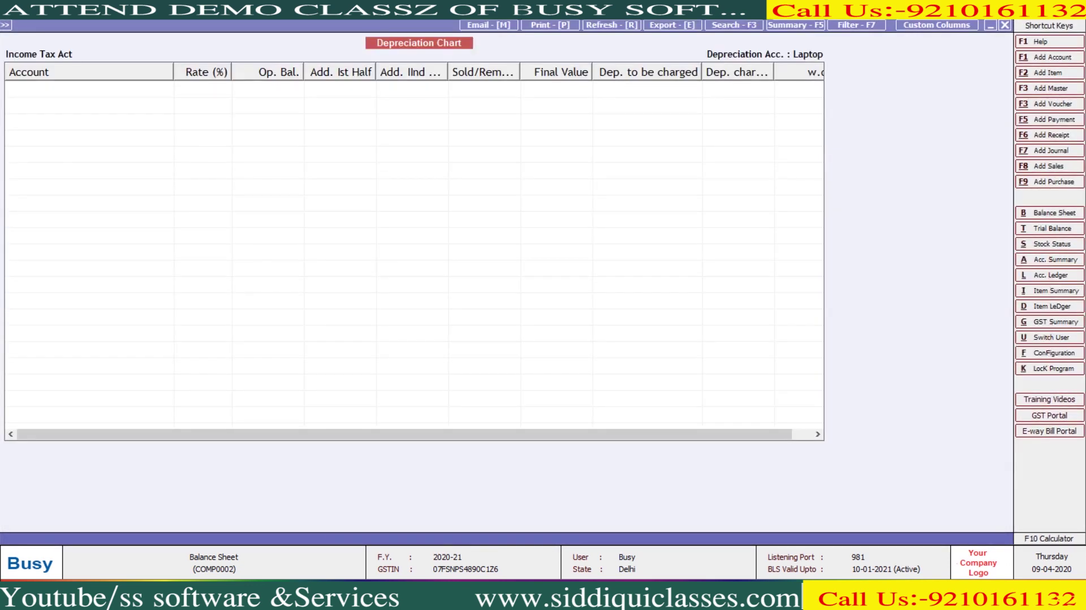
left_click(27, 154)
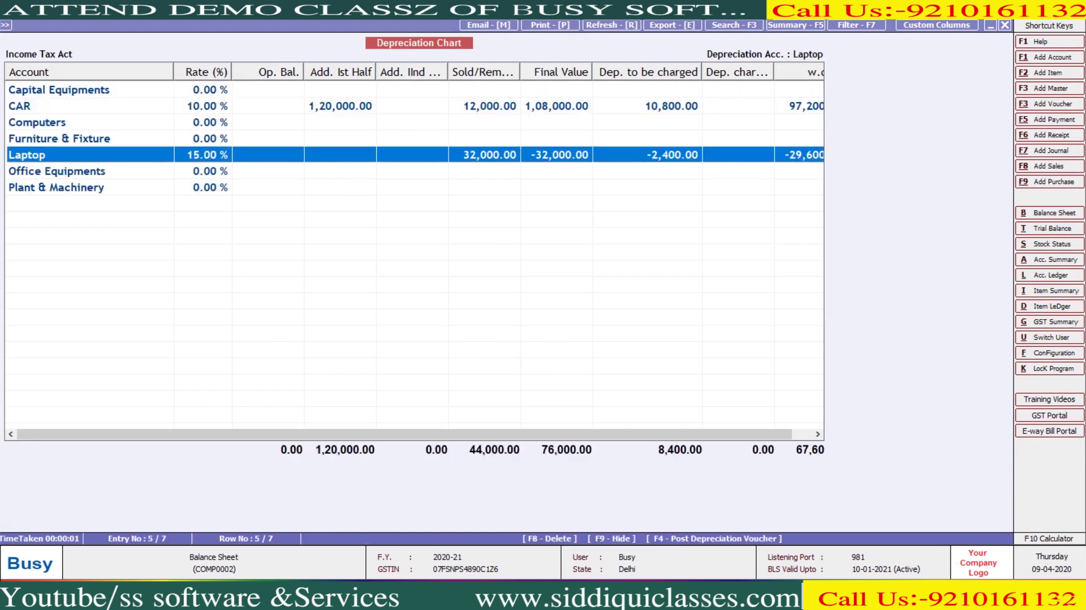
Review the Laptop account master's annual and half-yearly depreciation rates and return to the chart
key("Return")
key("Return")
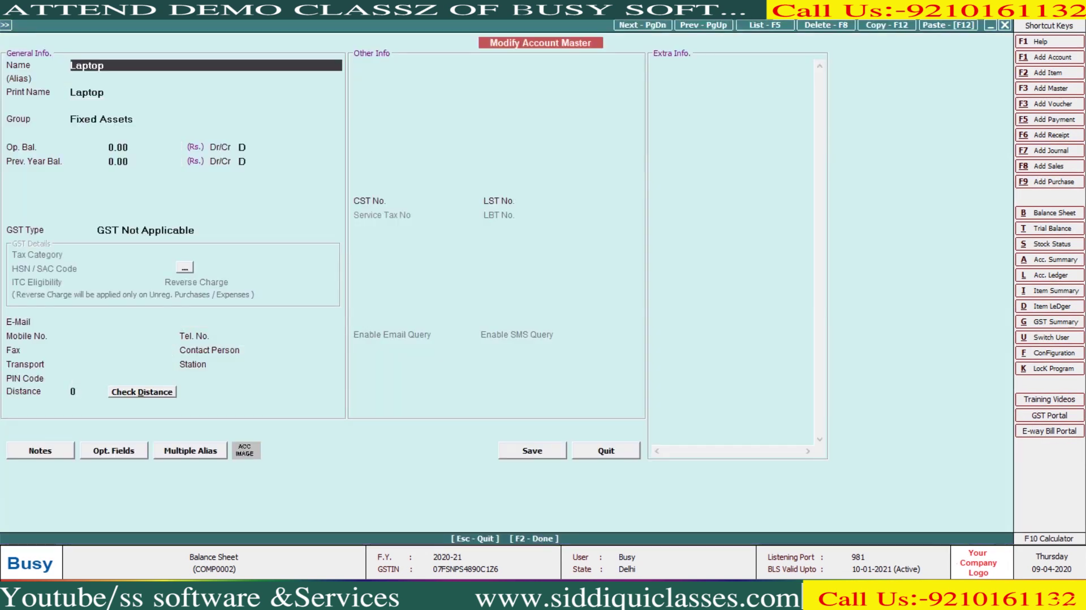
key("Return")
key("Return")
key("Return")
key("Return")
key("Return")
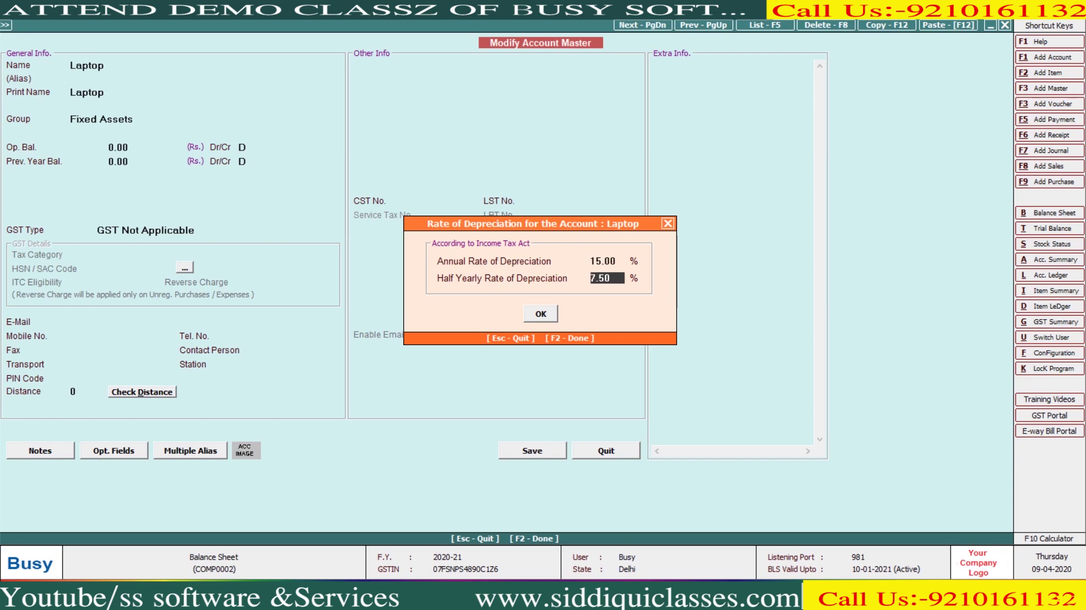
key("Return")
key("Return")
Open the 30-04-2020 receipt voucher for modification from the Laptop account ledger
key("Return")
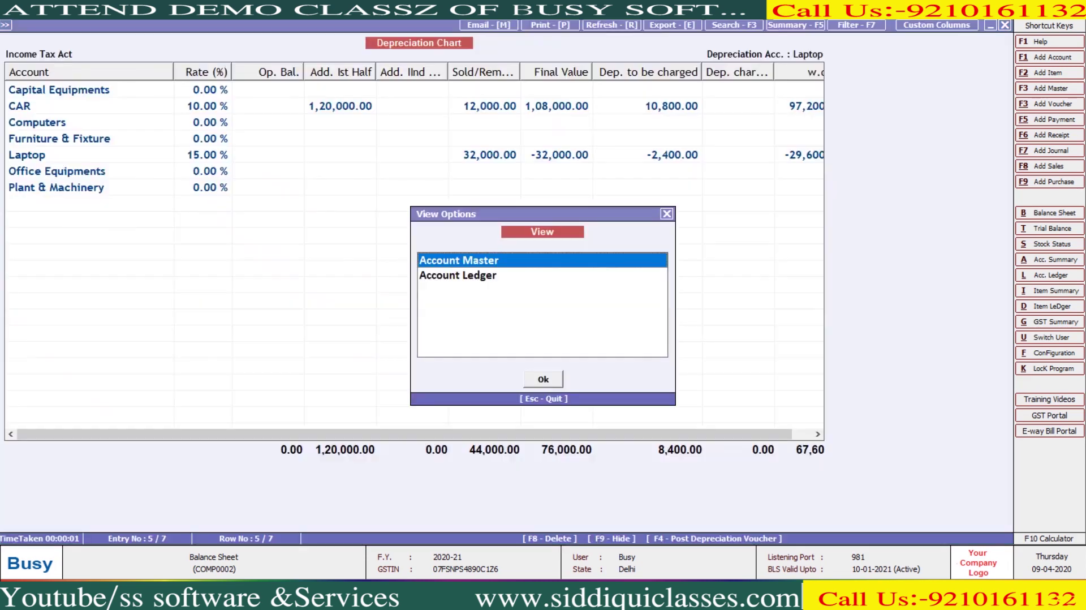
key("Down")
key("Return")
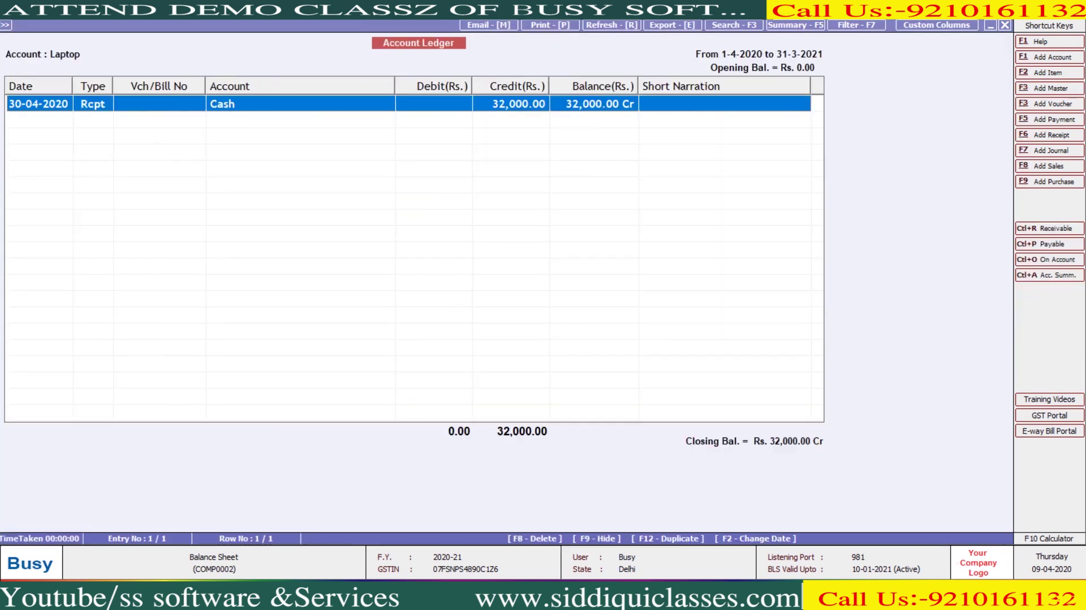
key("Return")
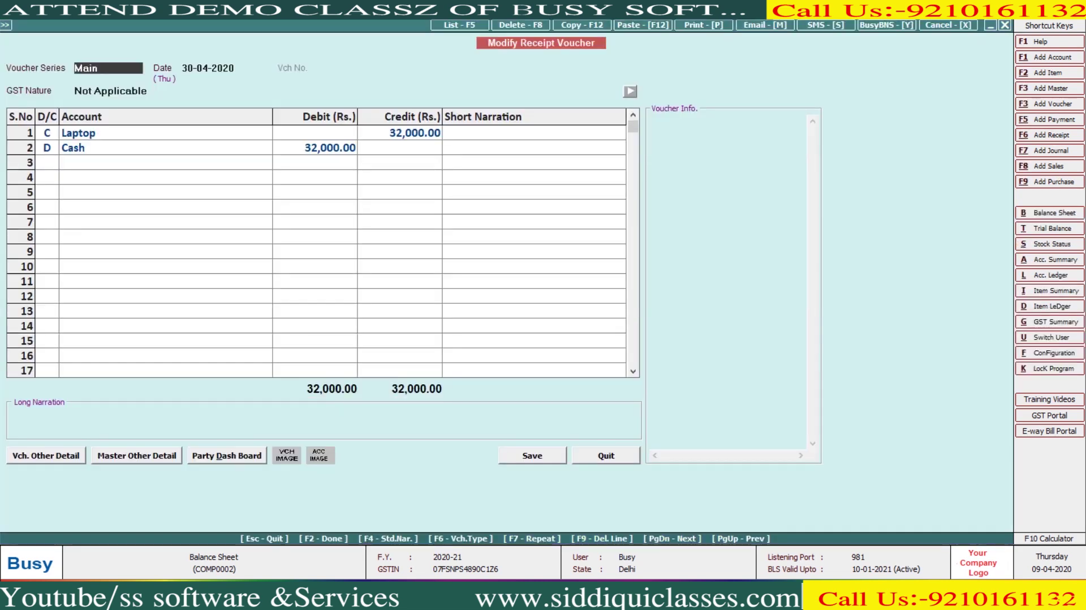
Change the Laptop receipt voucher's type to Journal, keeping the Main series and the date 30-04-2020
key("Return")
key("Return")
key("Return")
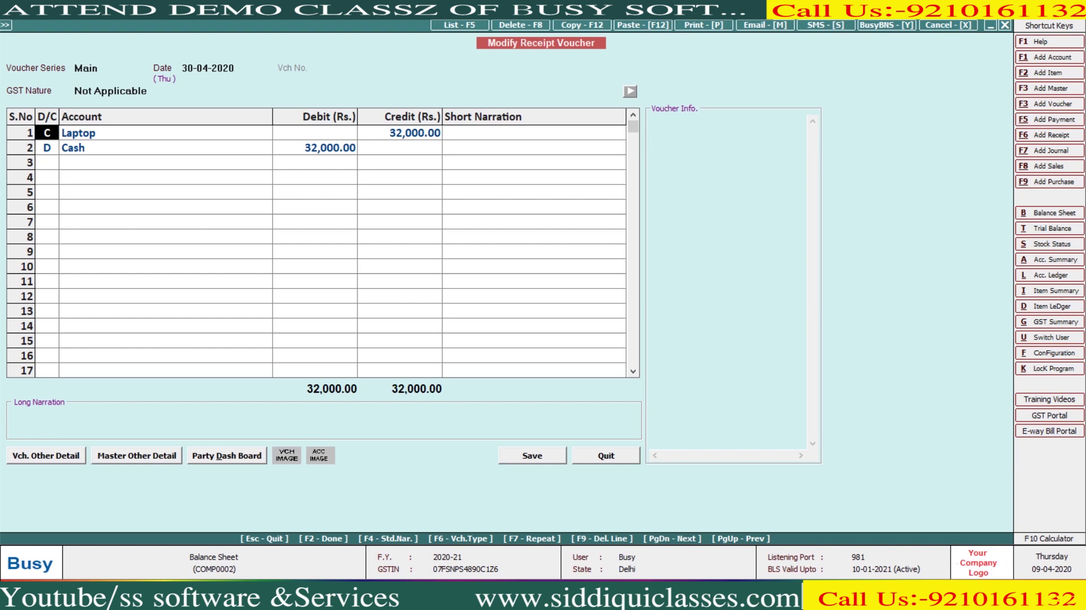
key("F6")
key("Down")
key("Down")
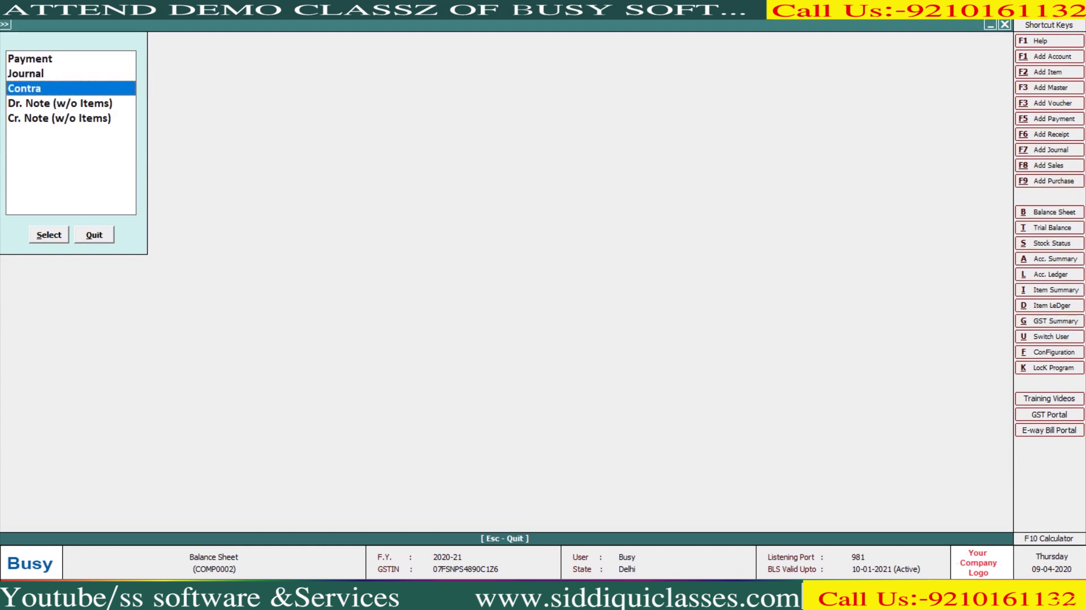
key("Up")
key("Return")
key("Return")
key("Return")
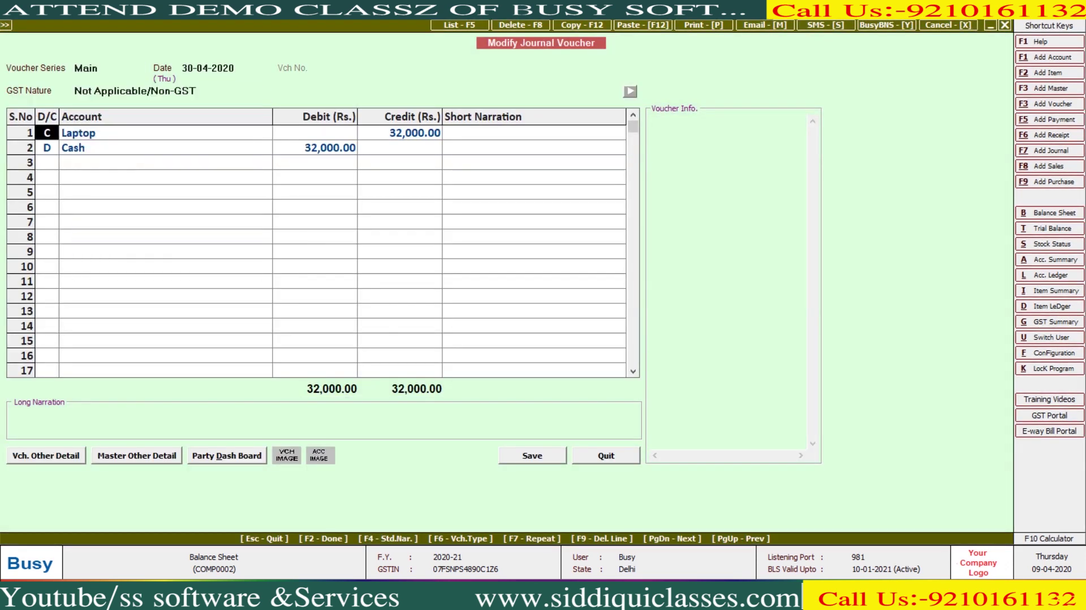
Debit Laptop and credit Cash with 32,000 in the journal voucher, save it, and return to the depreciation chart
type("D")
key("Return")
key("Return")
key("Return")
key("Return")
key("Return")
key("Return")
key("Return")
key("Return")
key("Return")
key("Return")
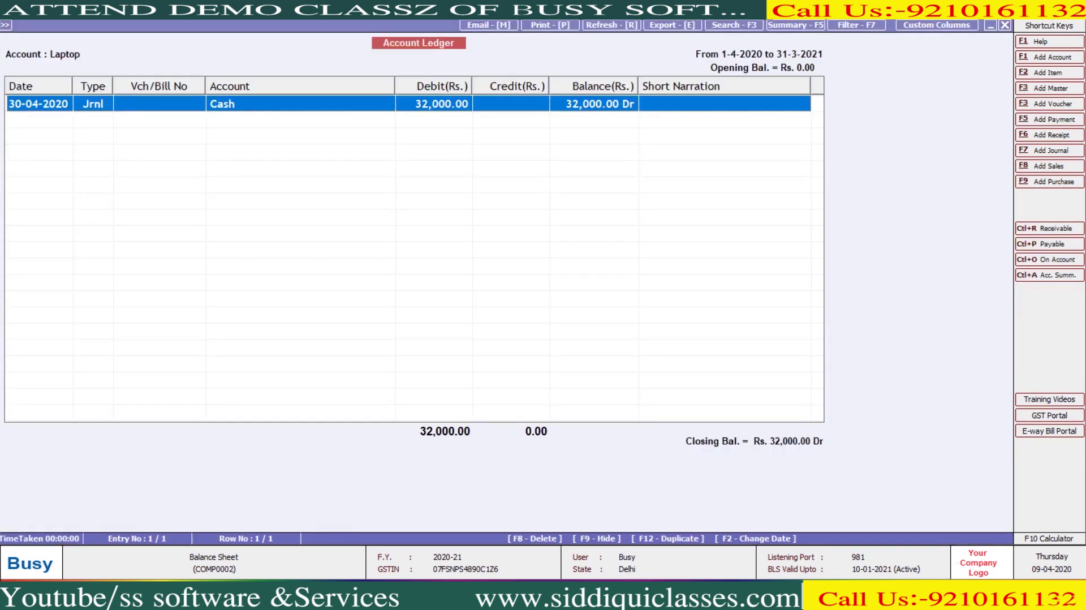
key("Escape")
key("Escape")
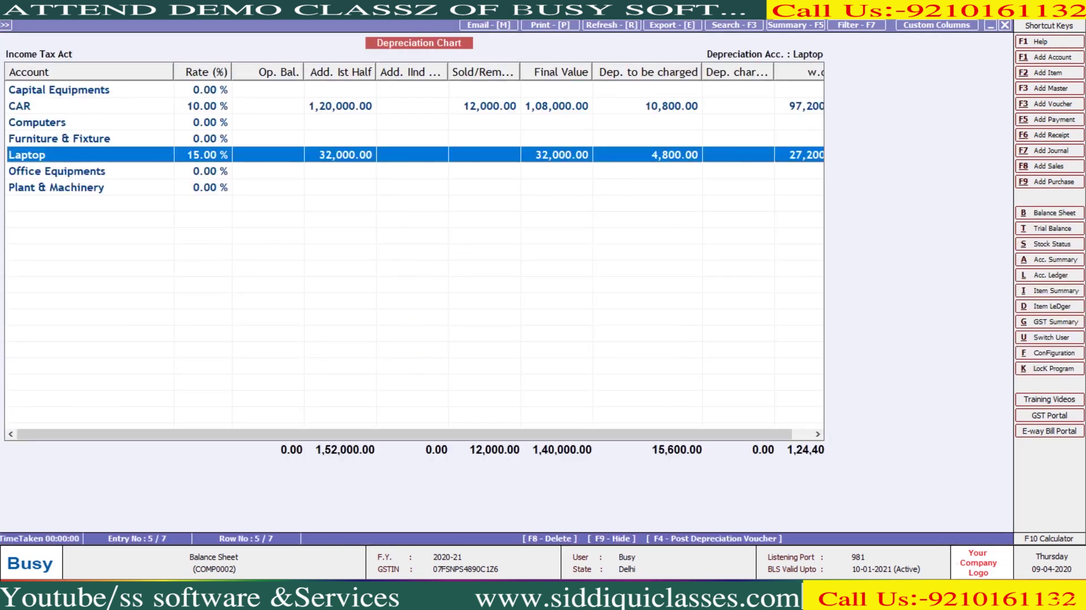
Post a depreciation voucher for the selected Laptop account, in the Main series dated 31-03-2021, against Depreciation A/c
key("Down")
key("Up")
key("Right")
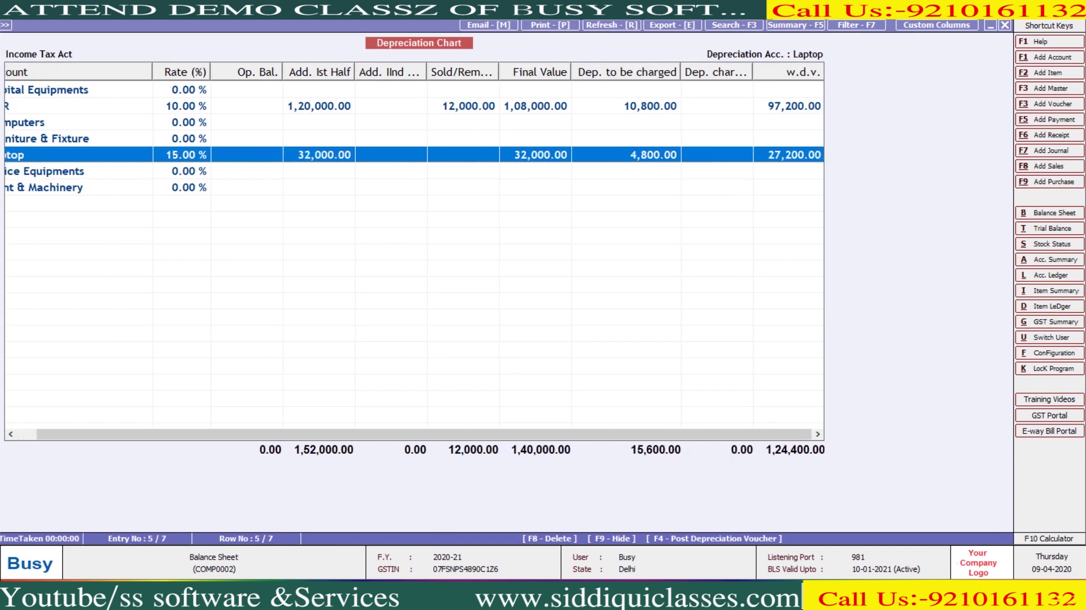
key("F4")
key("Right")
key("Return")
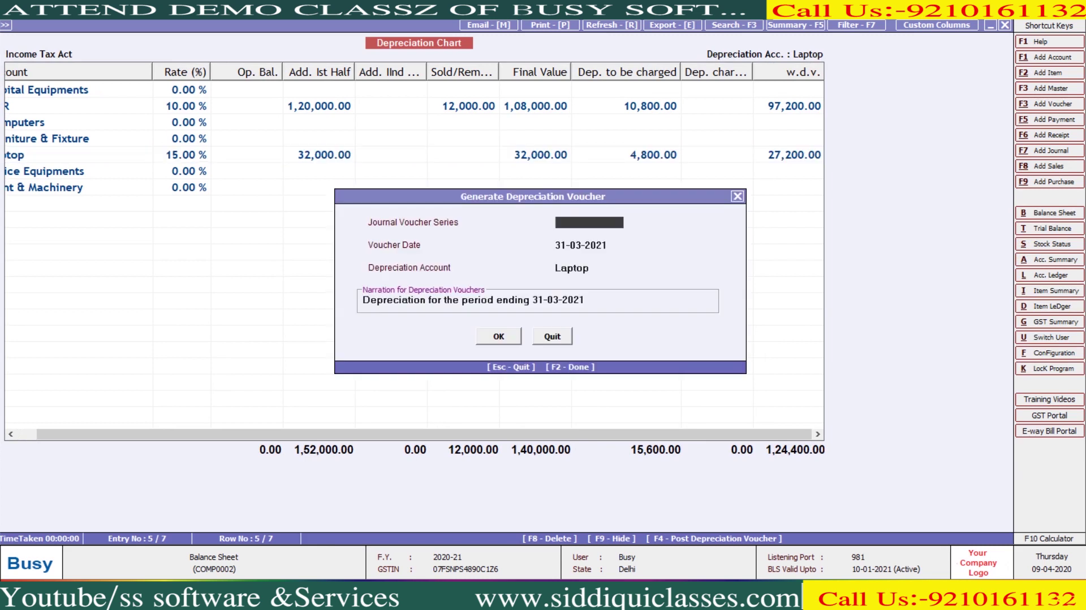
key("Return")
key("Return")
type("De")
key("Return")
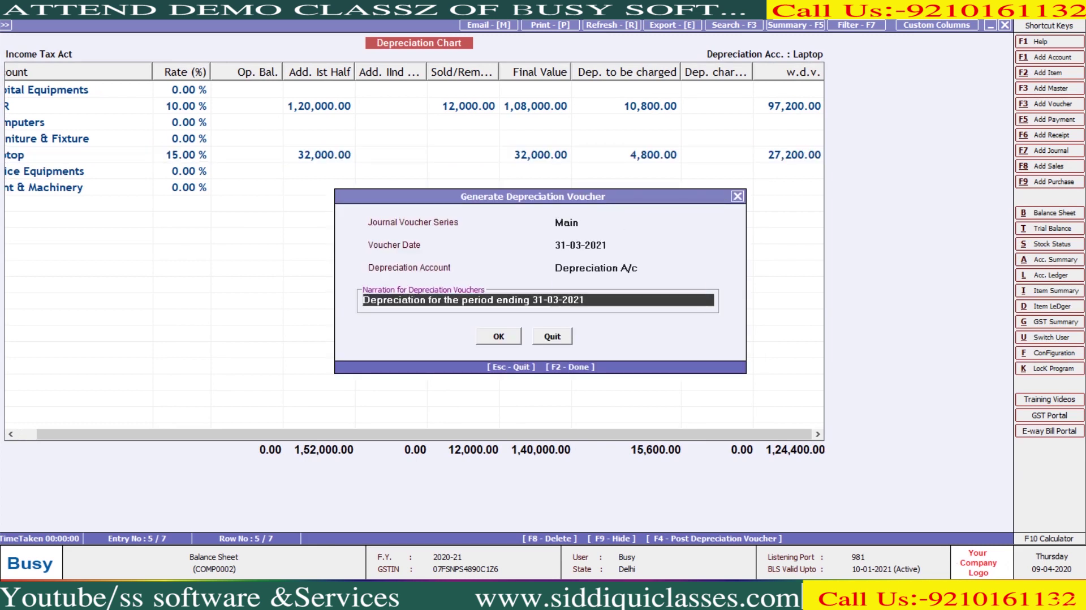
key("Return")
key("Return")
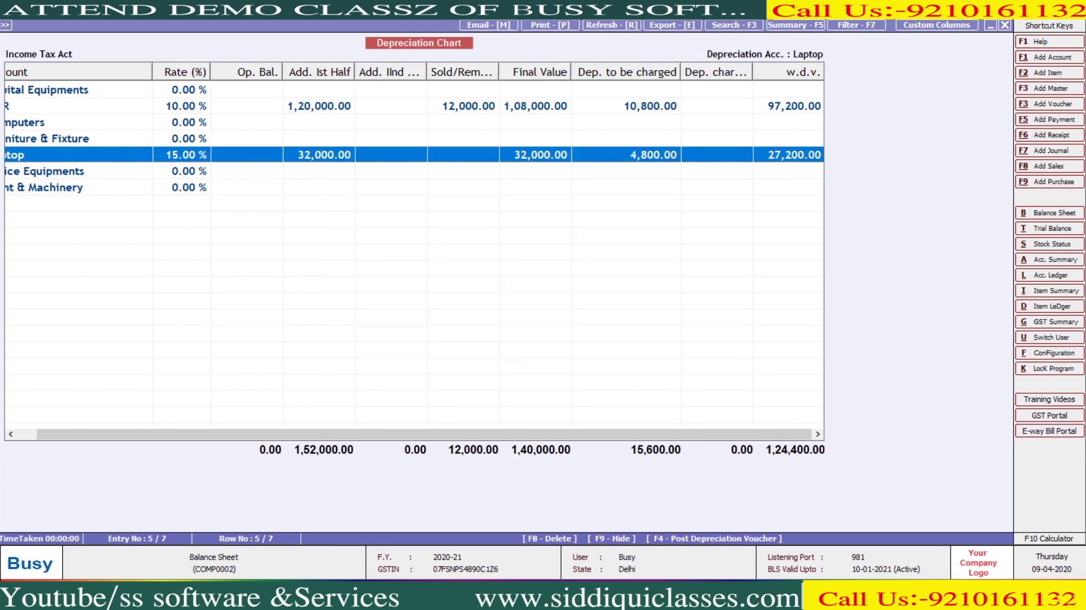
Check the Laptop ledger for the depreciation journal entry and close it
key("Escape")
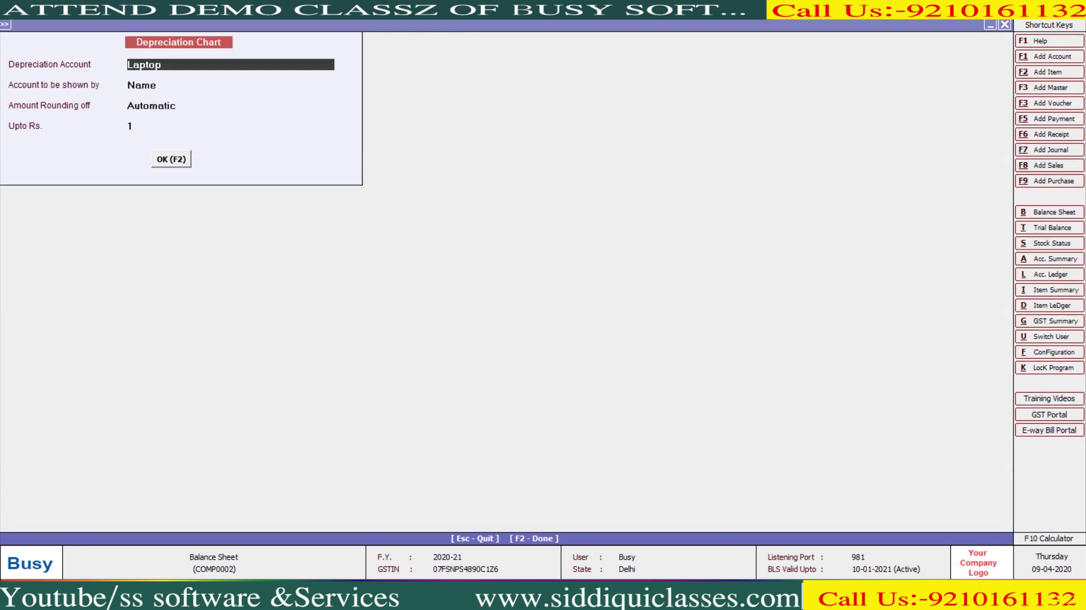
key("alt+l")
key("F2")
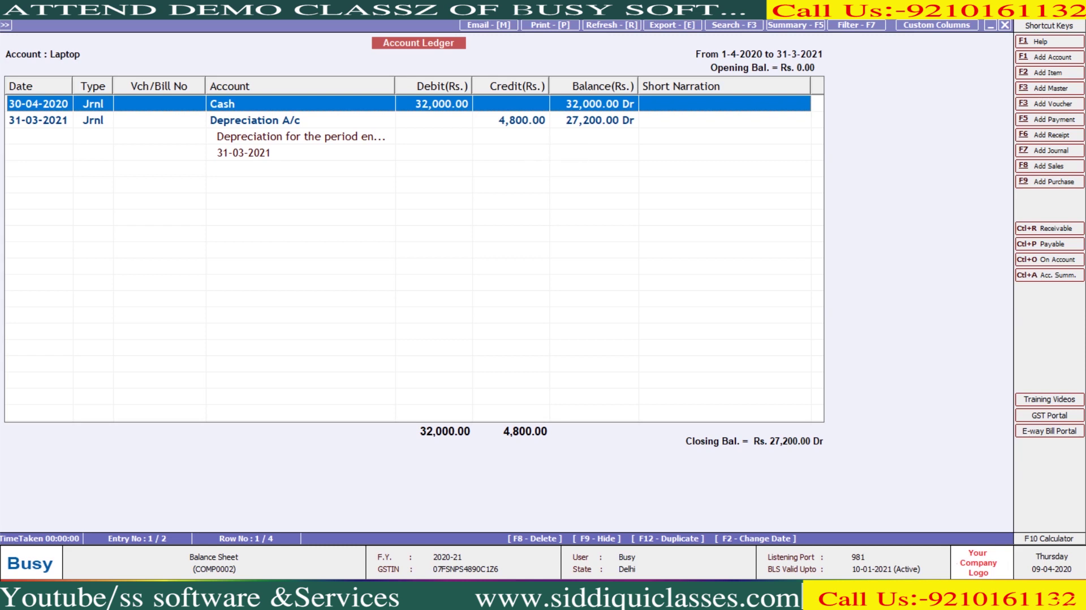
key("Escape")
key("Escape")
key("Escape")
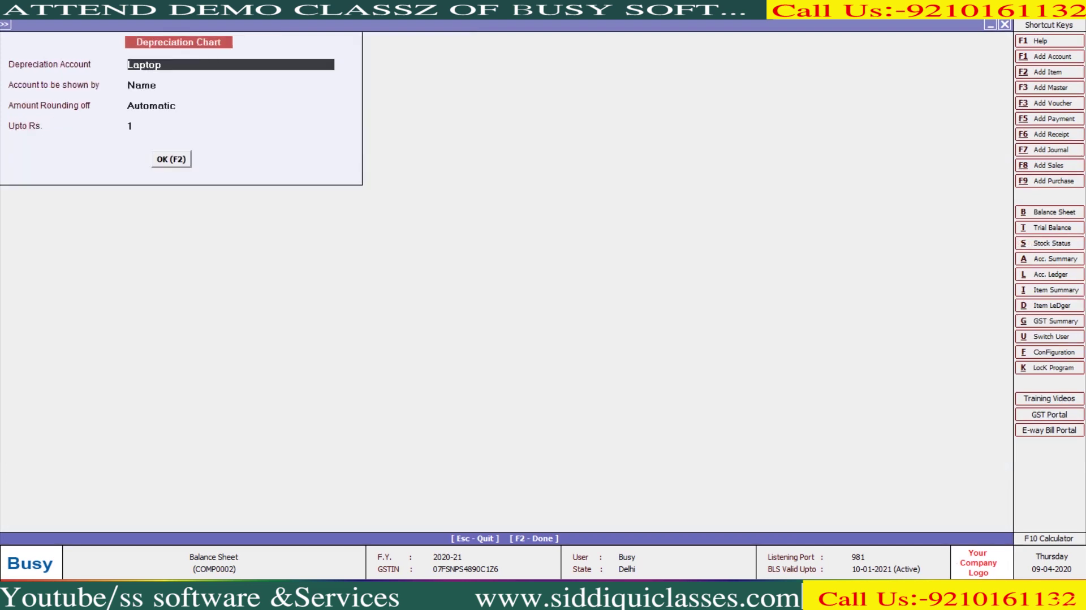
Generate the Income Tax Act depreciation chart again, examine the Laptop row's final value and written-down value, and close the chart
key("Return")
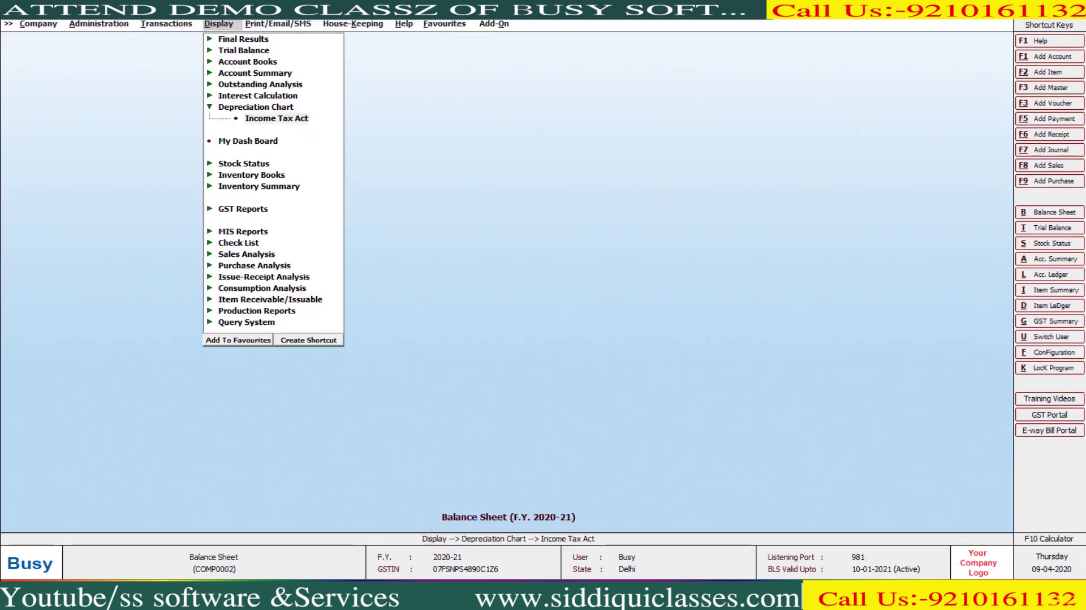
key("Return")
key("Return")
key("Return")
key("Return")
key("Return")
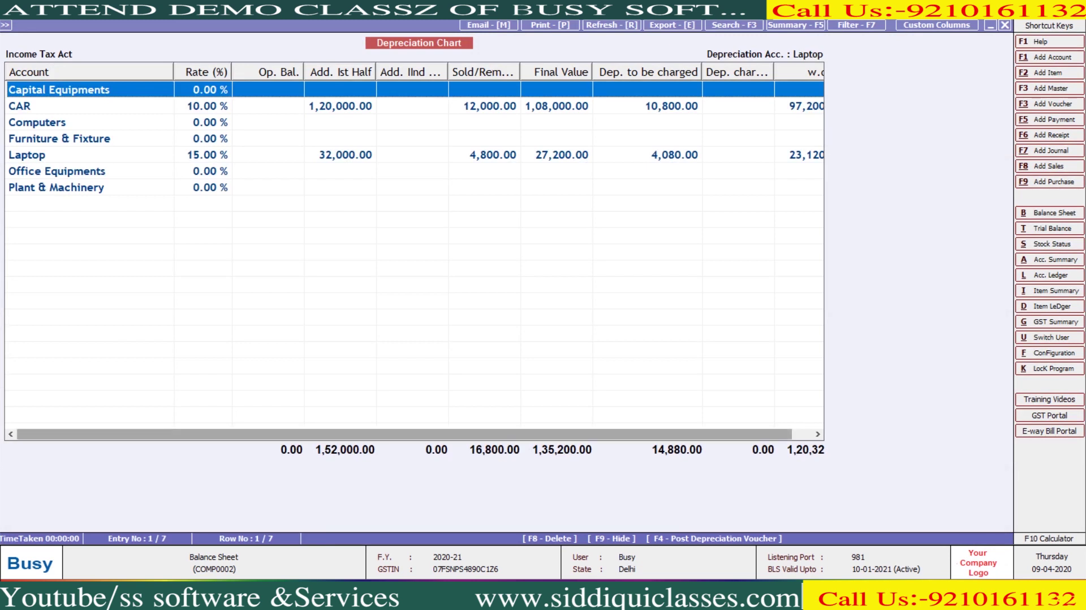
key("Right")
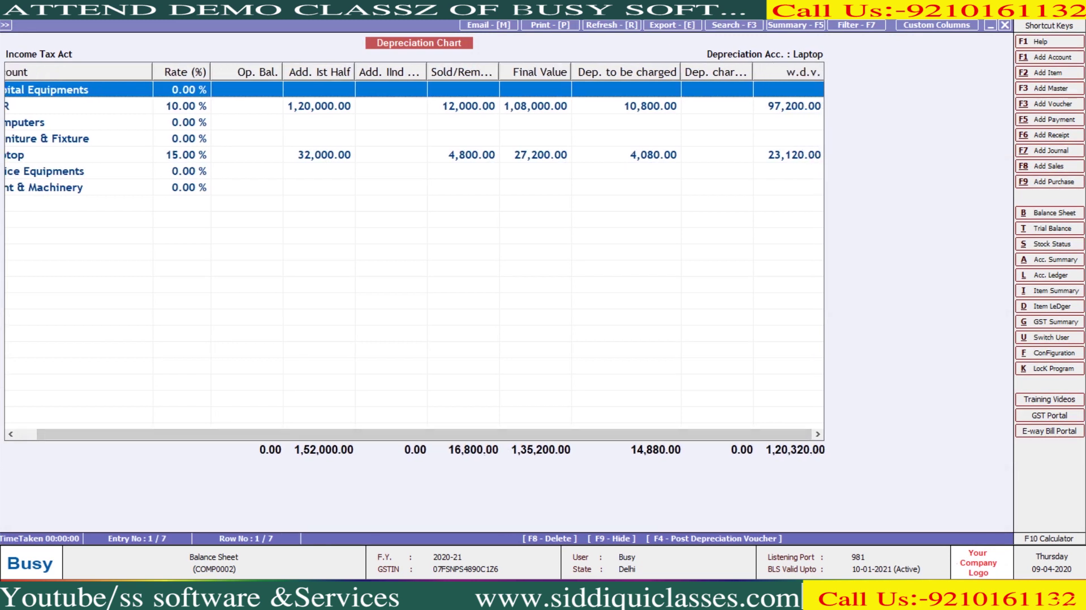
left_click(793, 154)
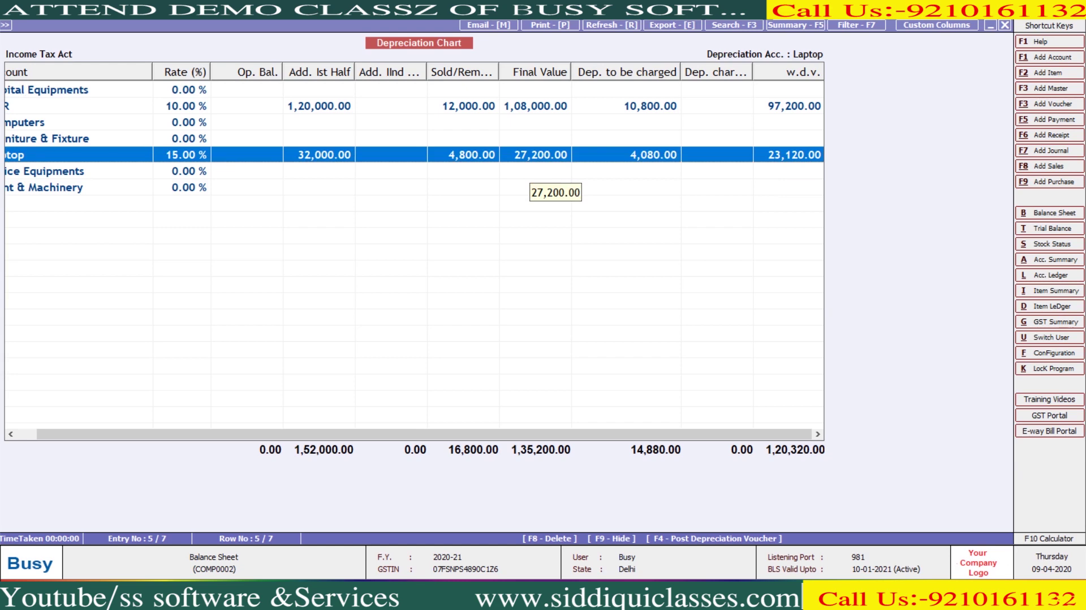
key("Escape")
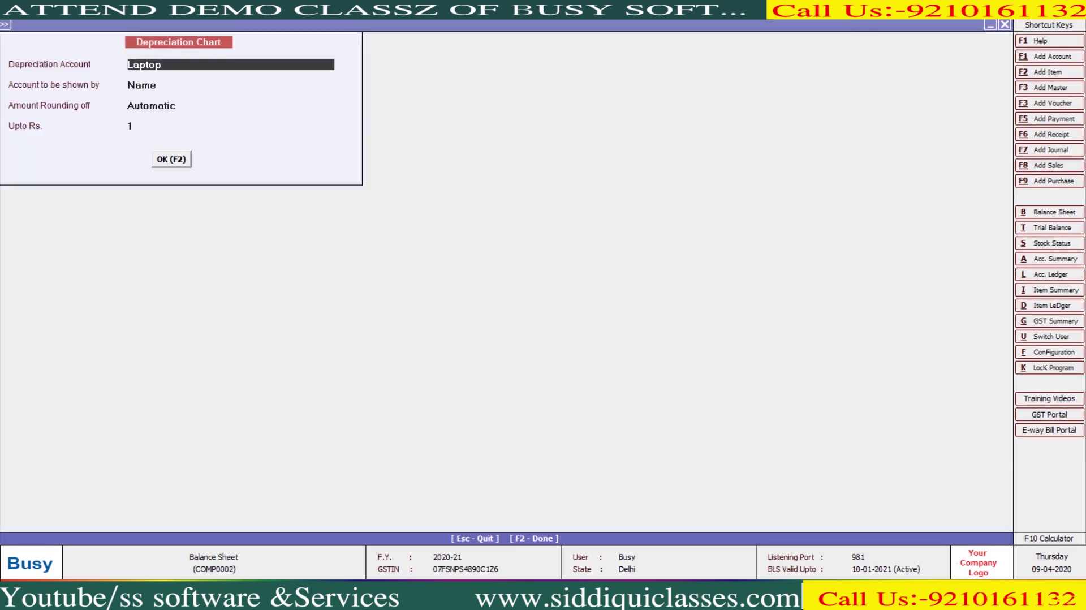
key("Escape")
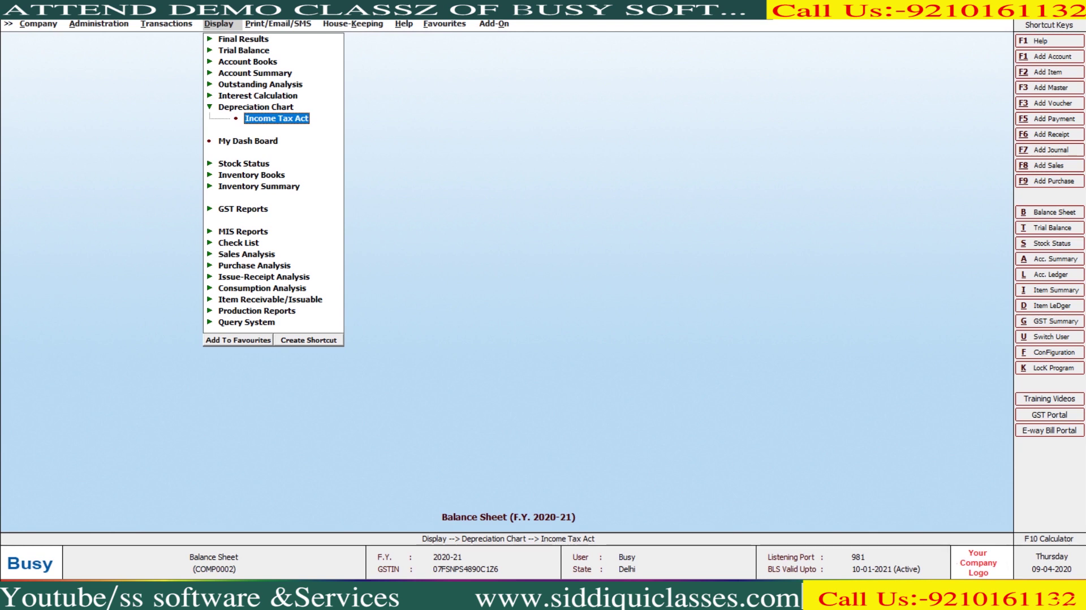
key("Left")
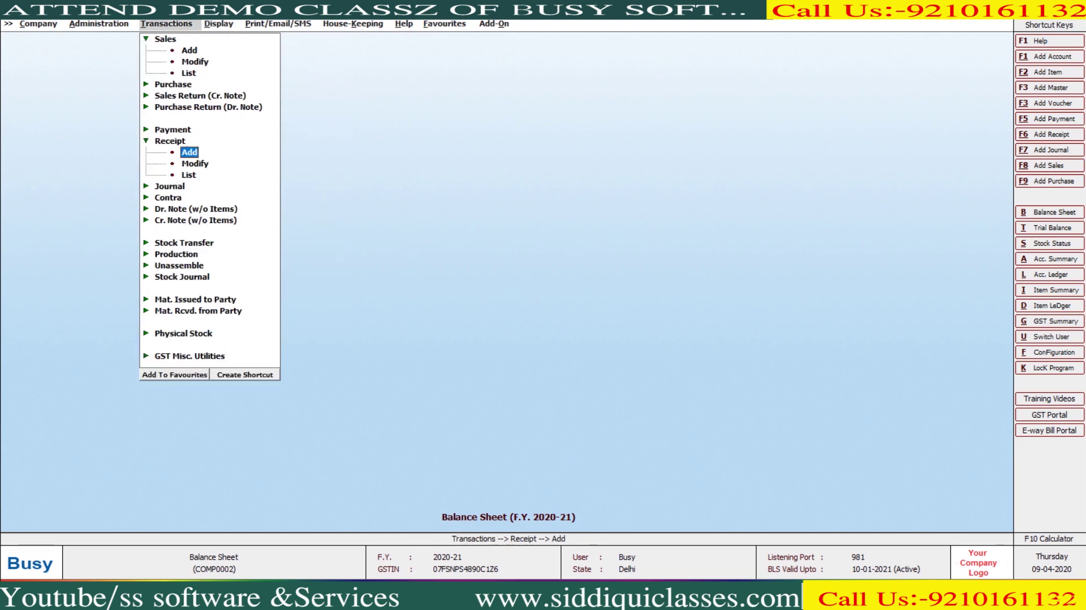
Enable Company's Act Depreciation in the Accounts features and options, save the setting, and leave the configuration
key("Left")
key("Left")
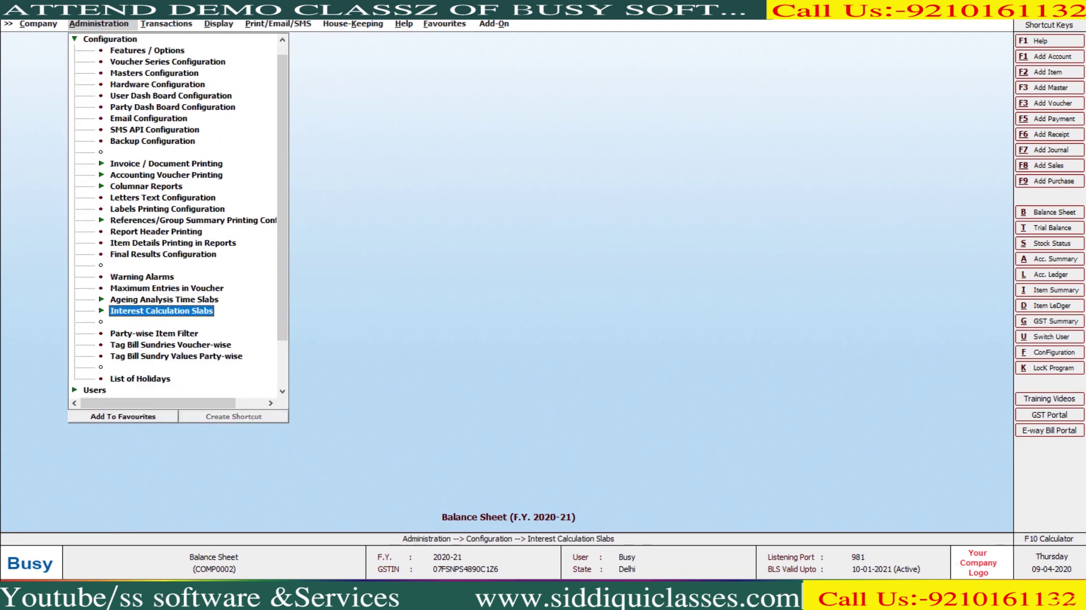
key("Left")
key("Right")
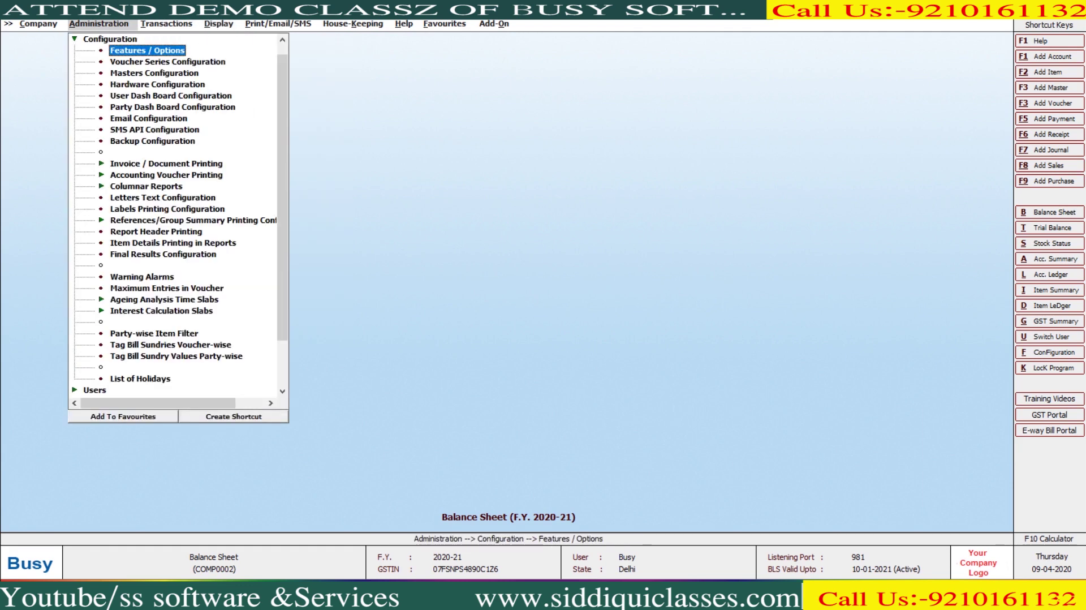
key("Return")
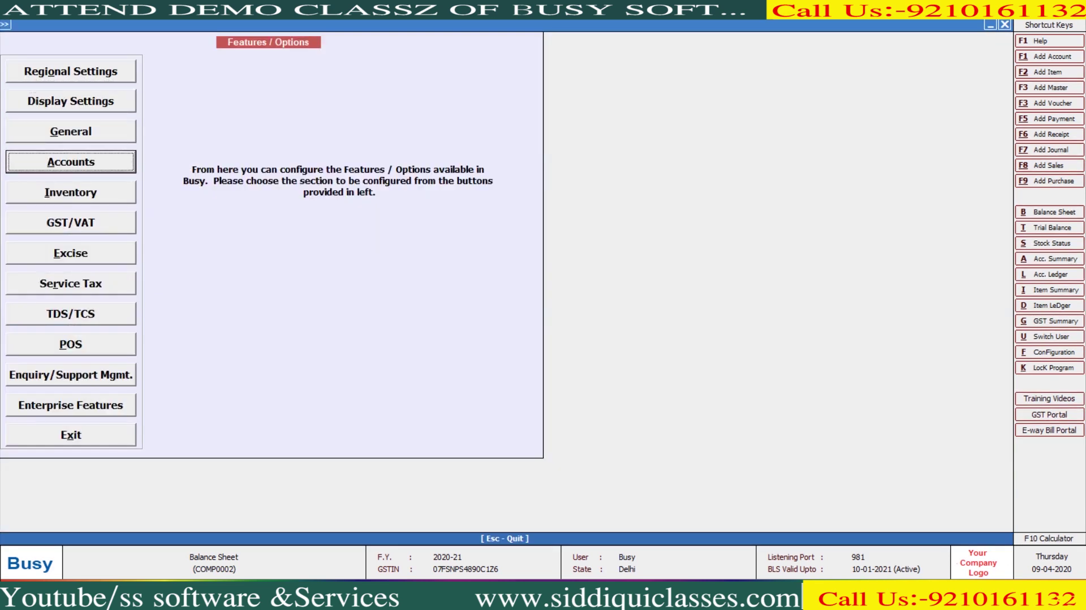
key("Return")
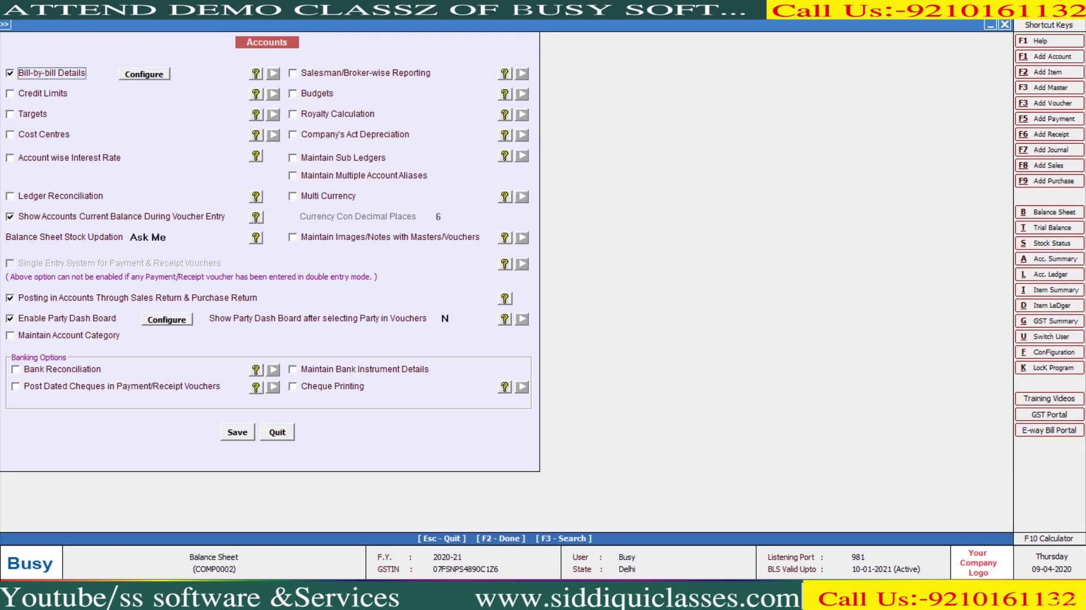
left_click(355, 134)
key("F2")
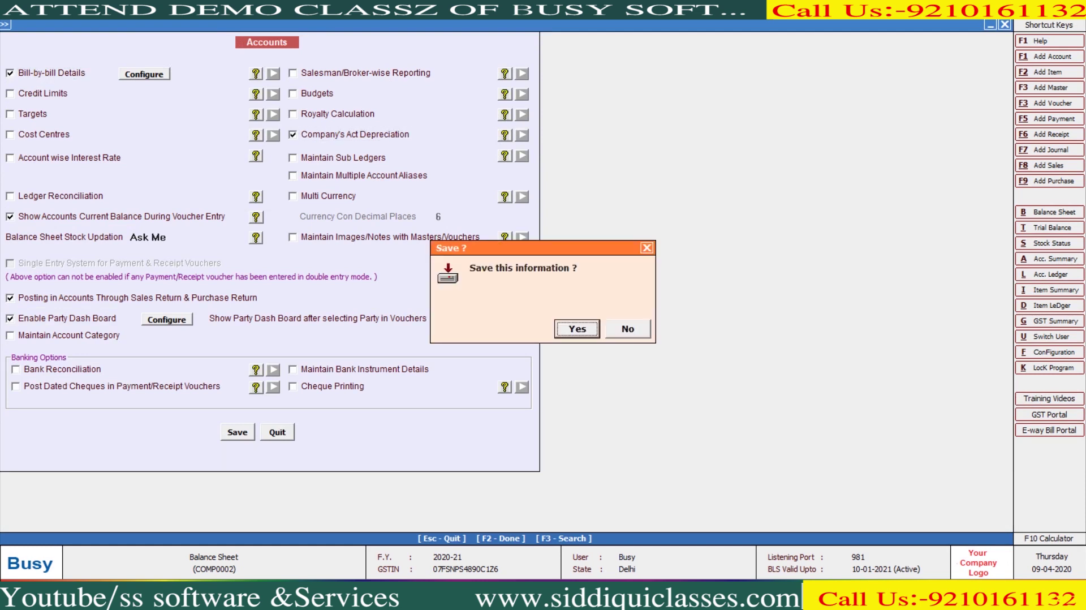
key("Return")
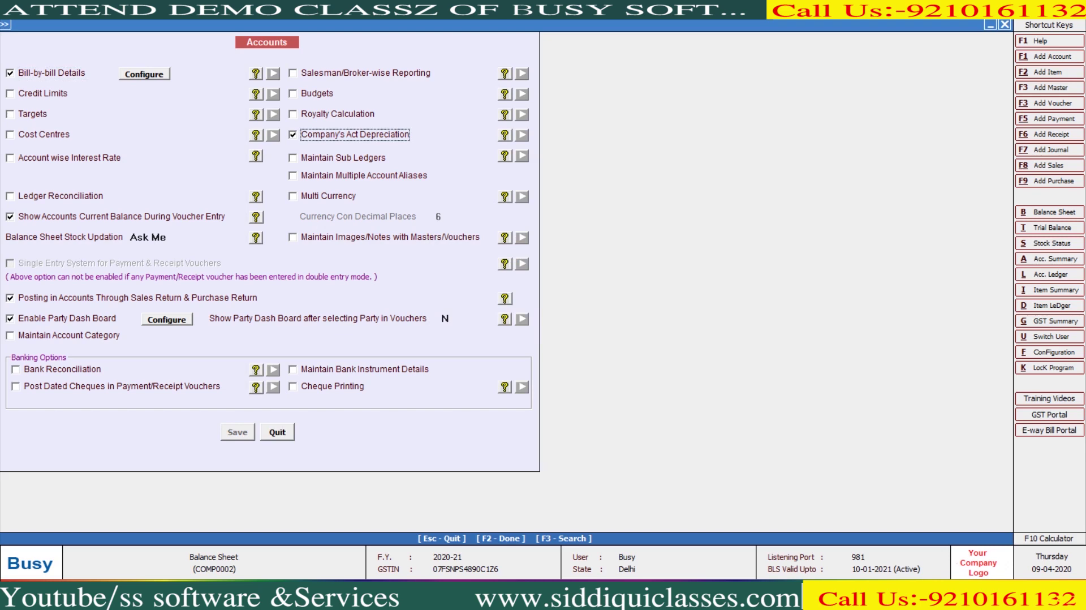
key("Escape")
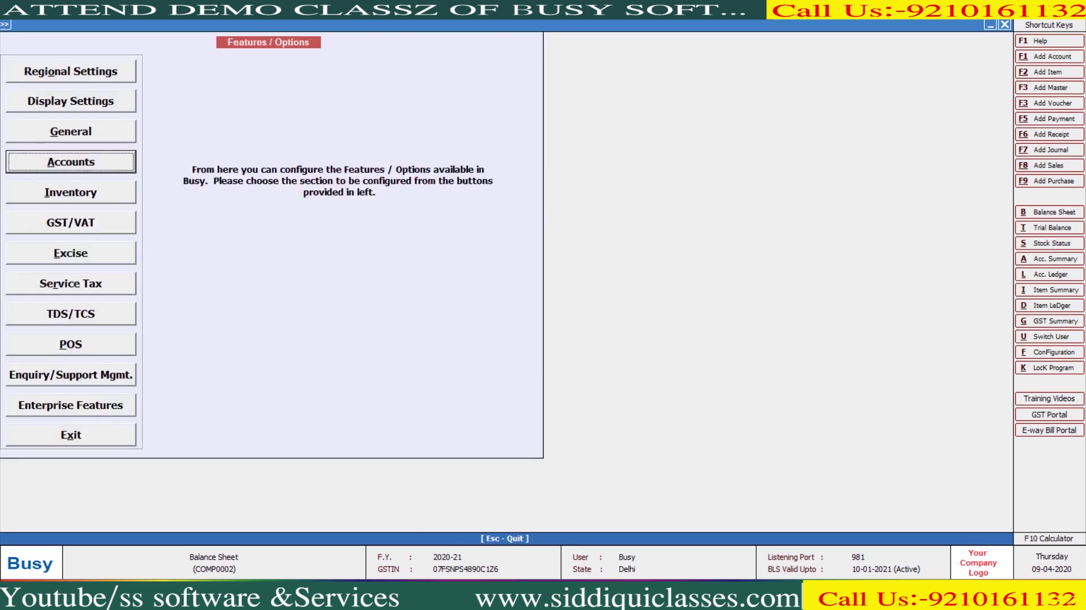
key("Escape")
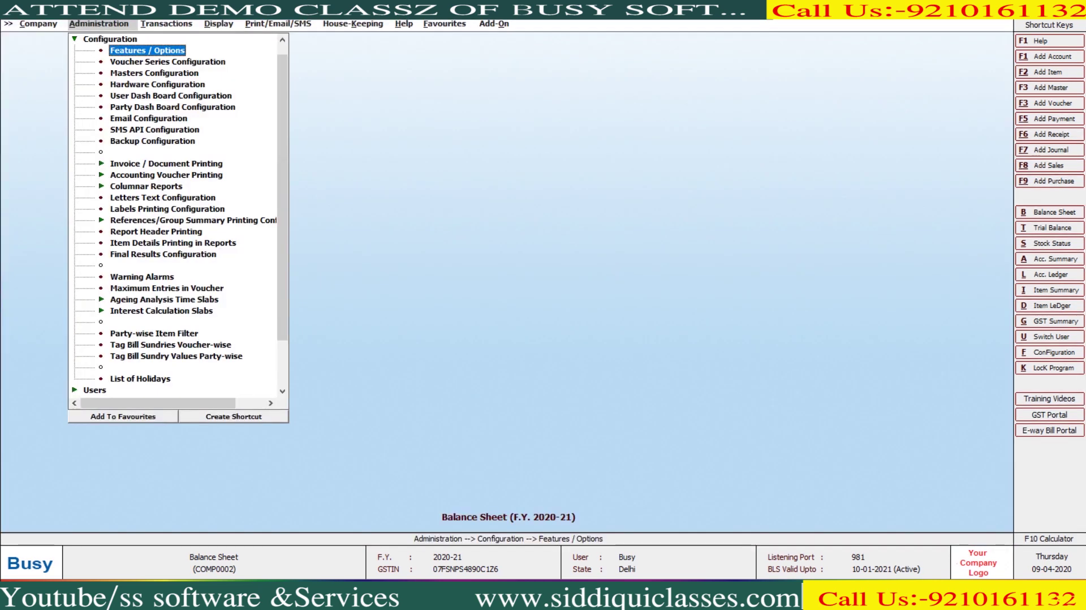
Open the Laptop account master for modification and bring up its depreciation rates
key("Escape")
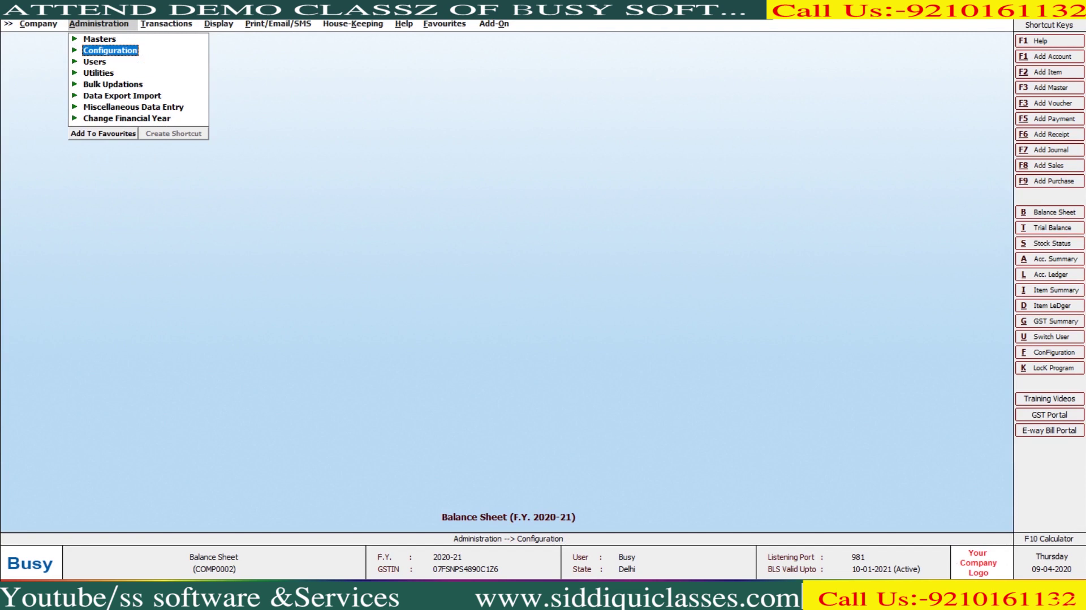
key("Up")
key("Return")
key("Return")
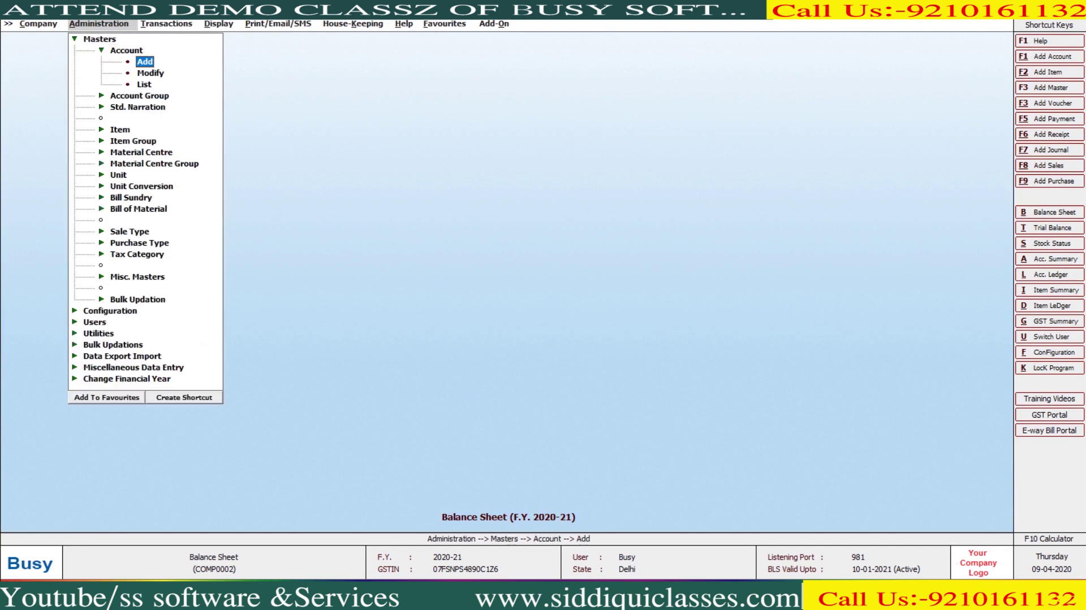
key("Down")
key("Return")
type("laptop")
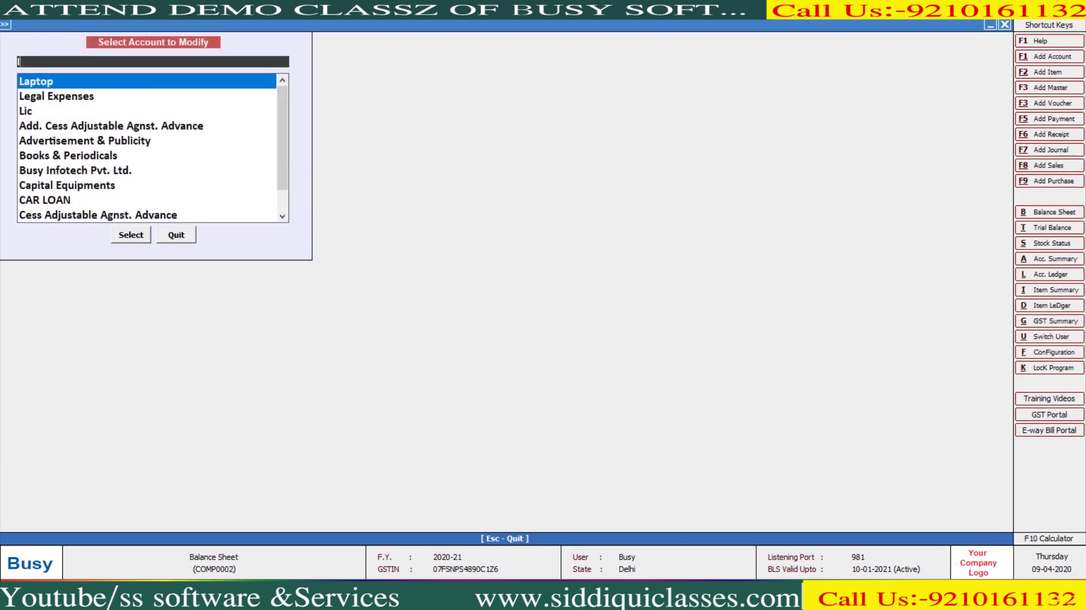
key("Return")
key("Return")
key("Return")
key("Return")
key("Return")
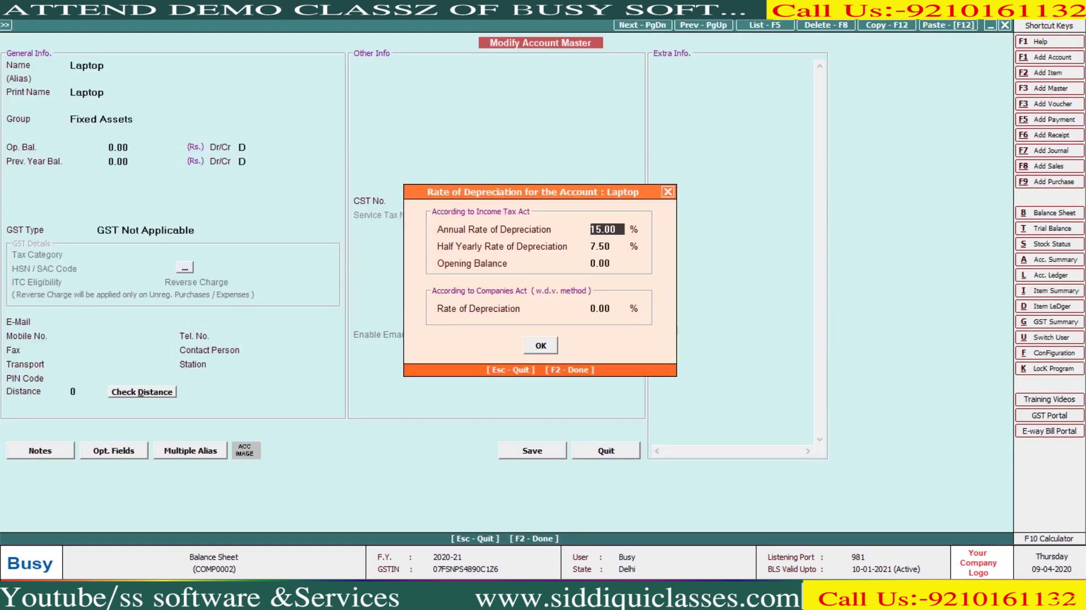
Go through the Laptop depreciation rates to the Companies Act rate, and quit the account master
key("Return")
key("Return")
key("Return")
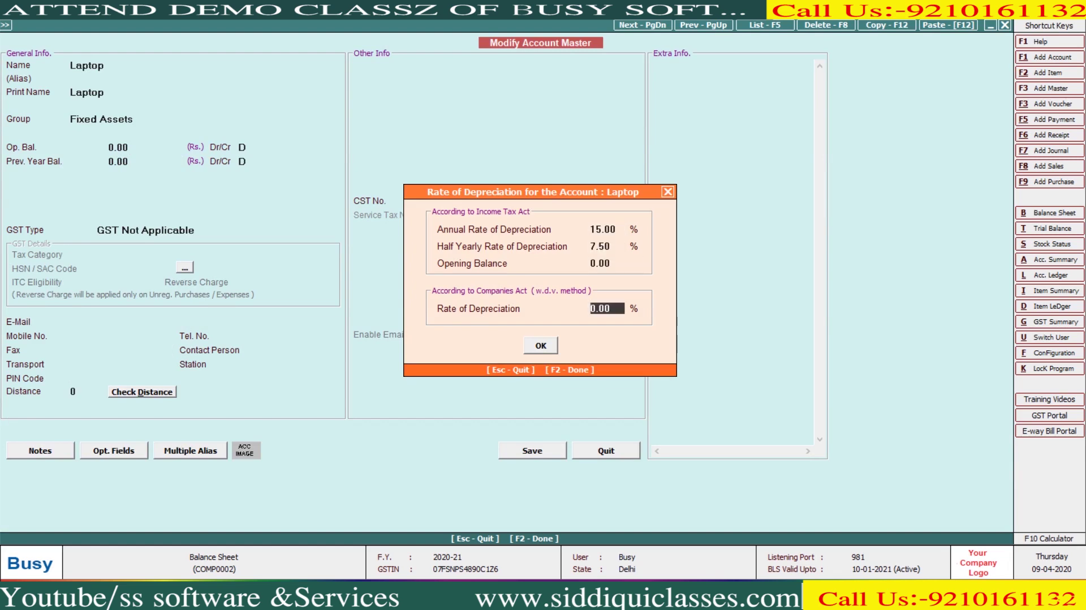
key("Return")
key("Escape")
key("Return")
key("Escape")
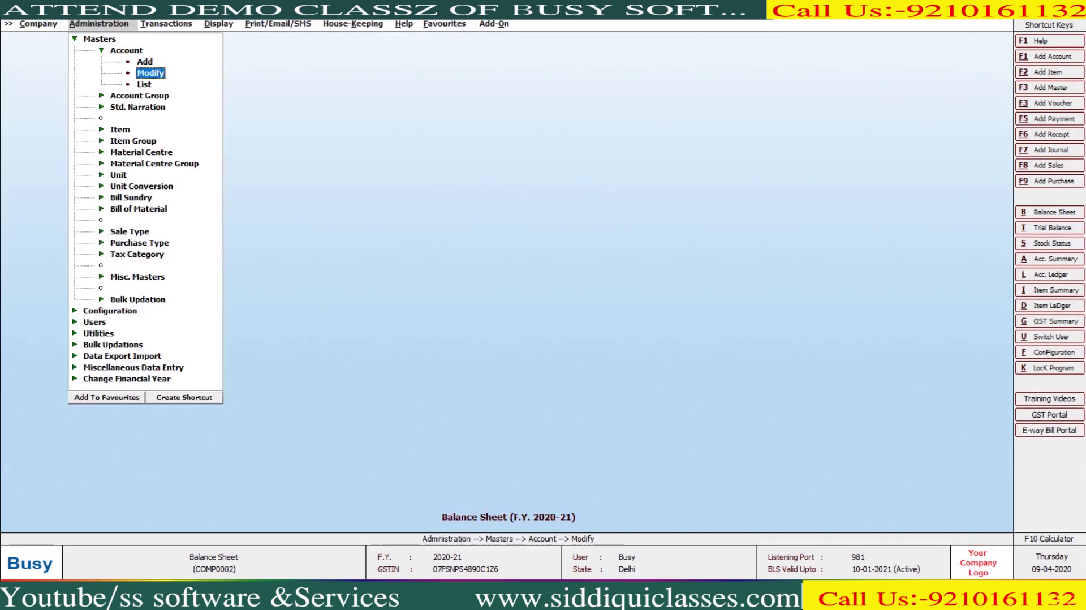
Try to display My Dash Board
key("Left")
key("Left")
key("Right")
key("Right")
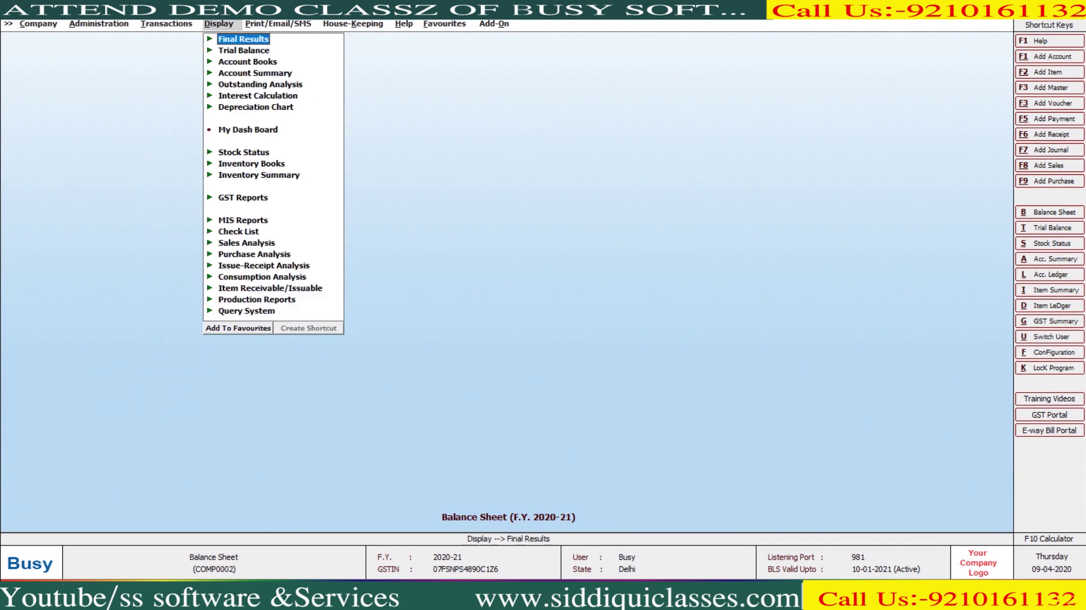
key("Down")
key("Down")
key("Down")
key("Down")
key("Down")
key("Down")
key("Down")
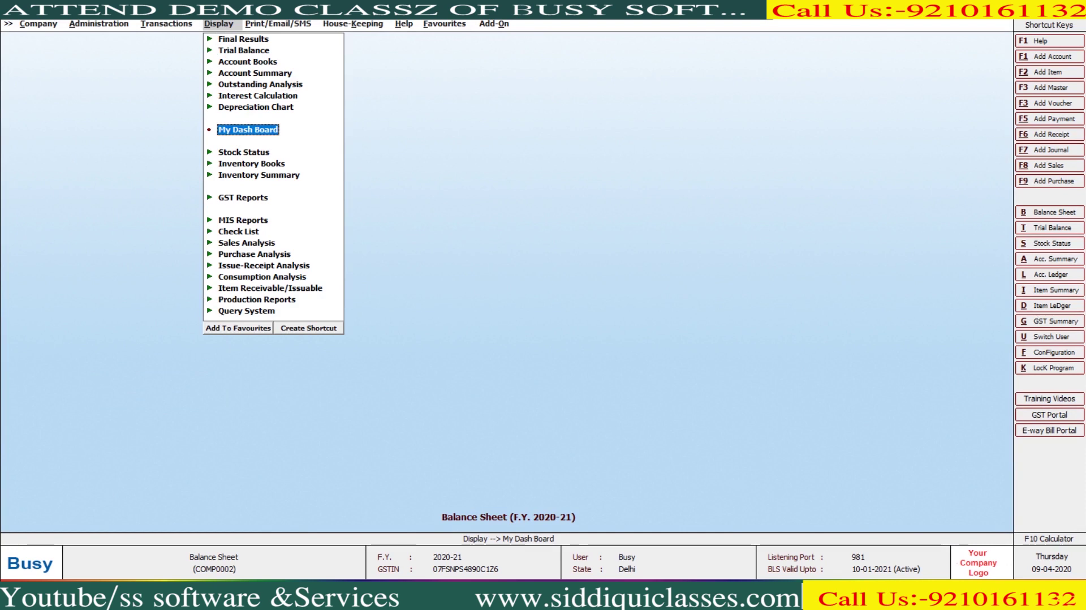
key("Down")
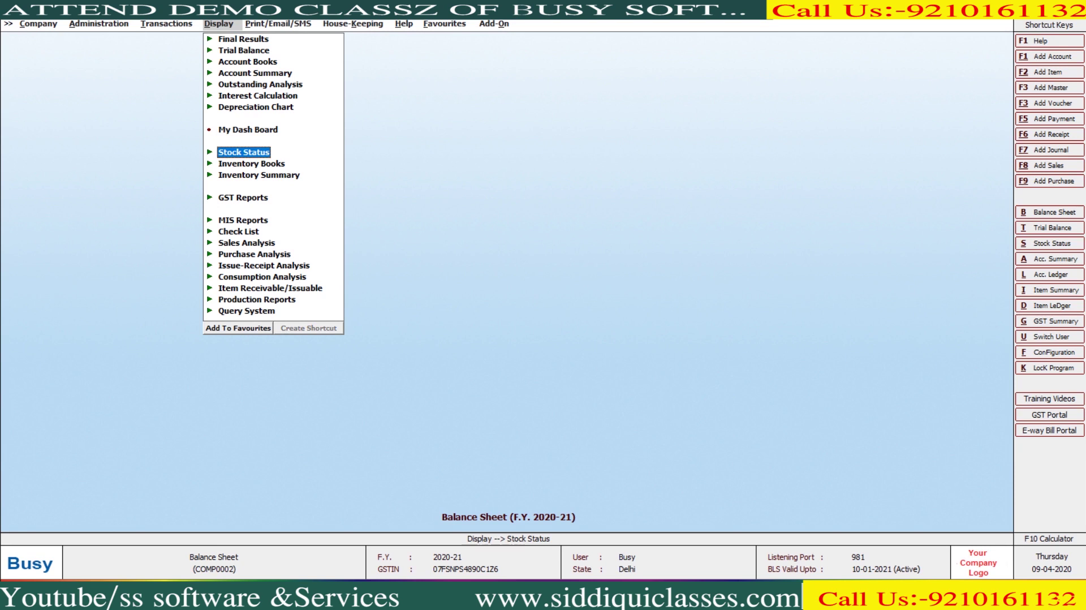
key("Up")
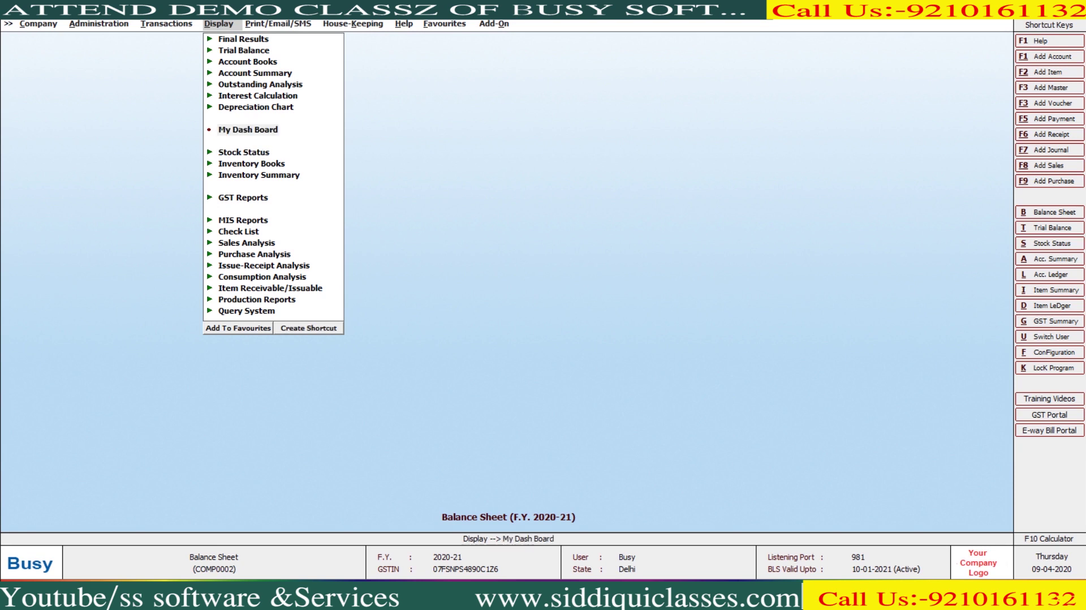
key("Return")
key("Return")
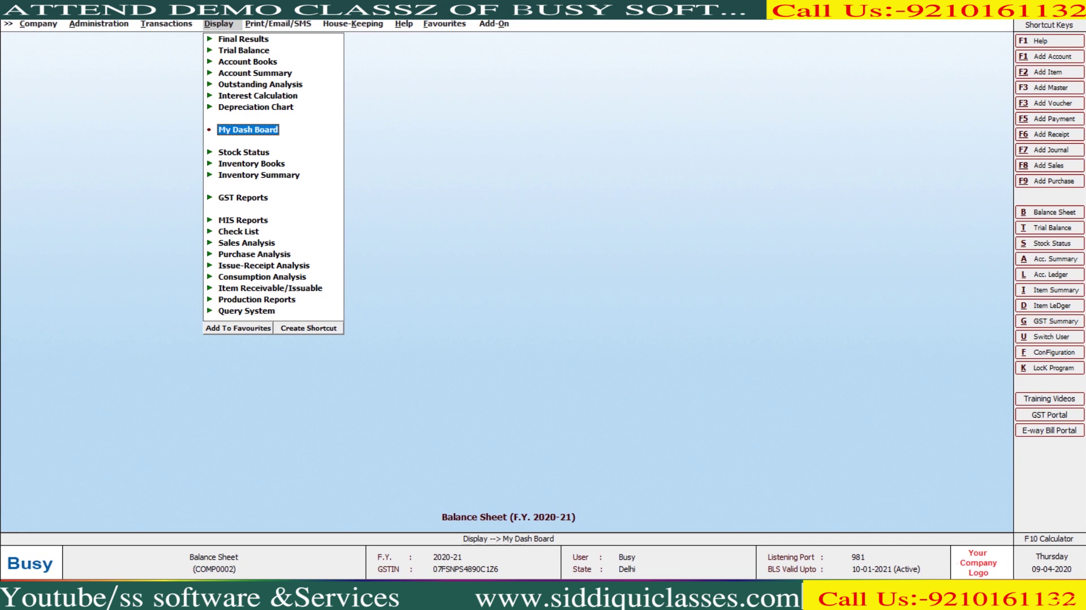
Open the User Dash Board Configuration for the Busy user
key("Left")
key("Left")
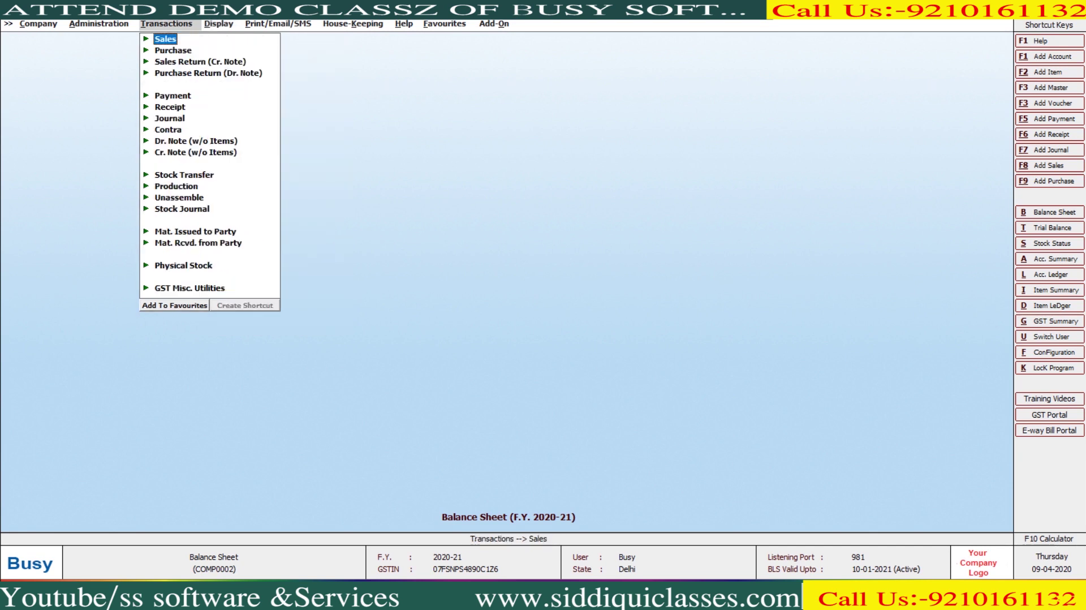
key("Down")
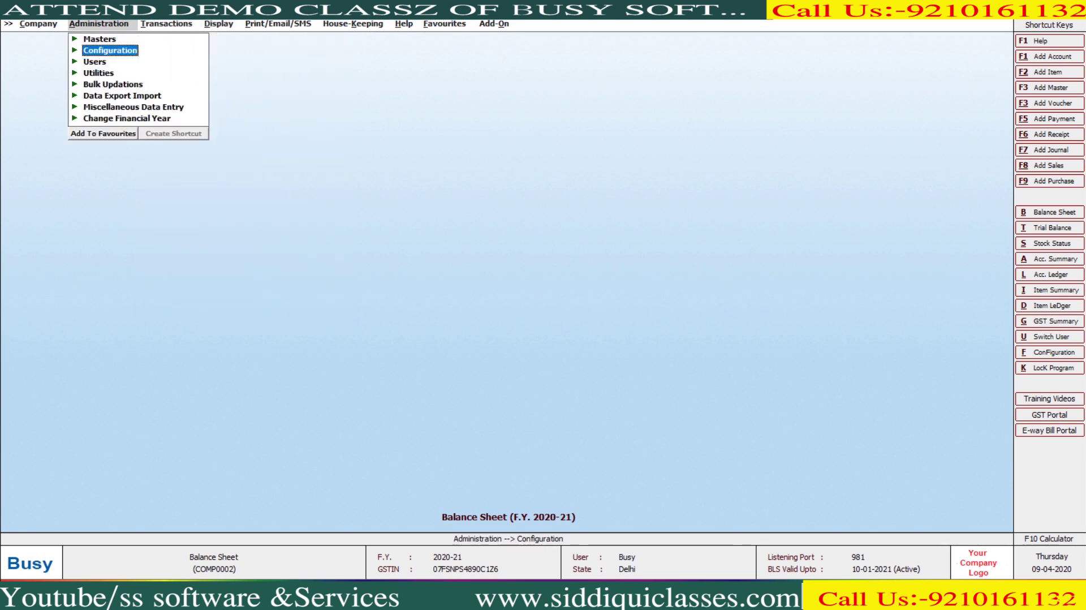
key("Down")
key("Up")
key("Return")
key("Down")
key("Down")
key("Down")
key("Down")
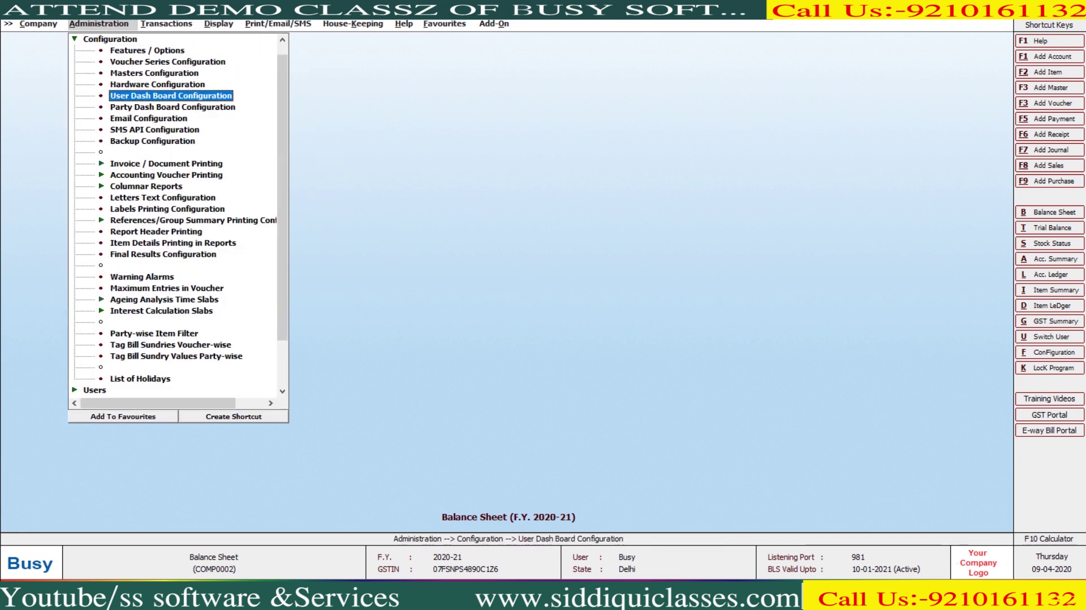
key("Down")
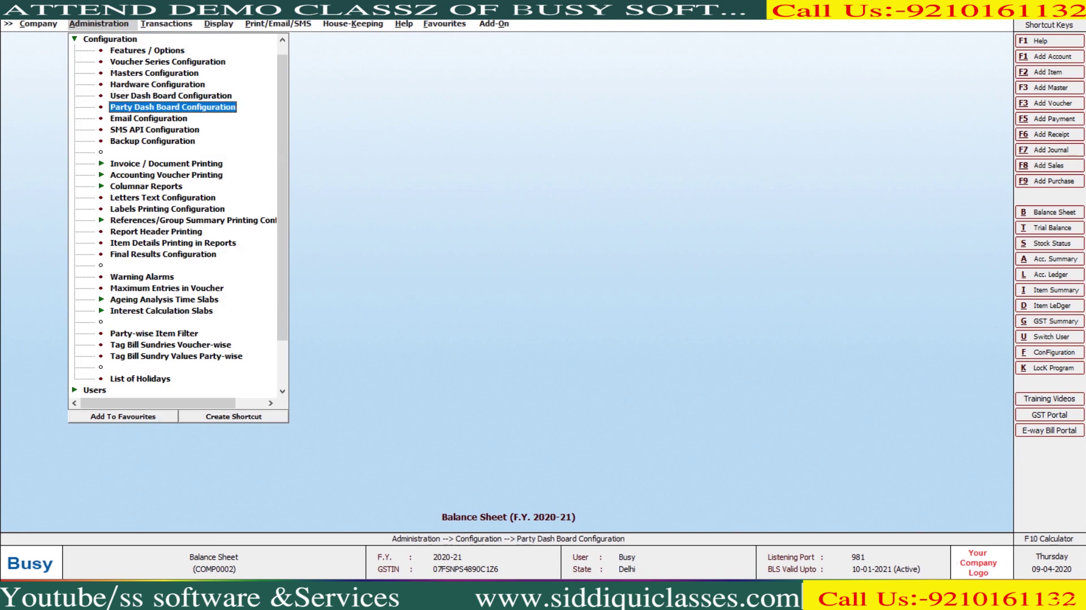
key("Up")
key("Down")
key("Up")
key("Return")
key("Return")
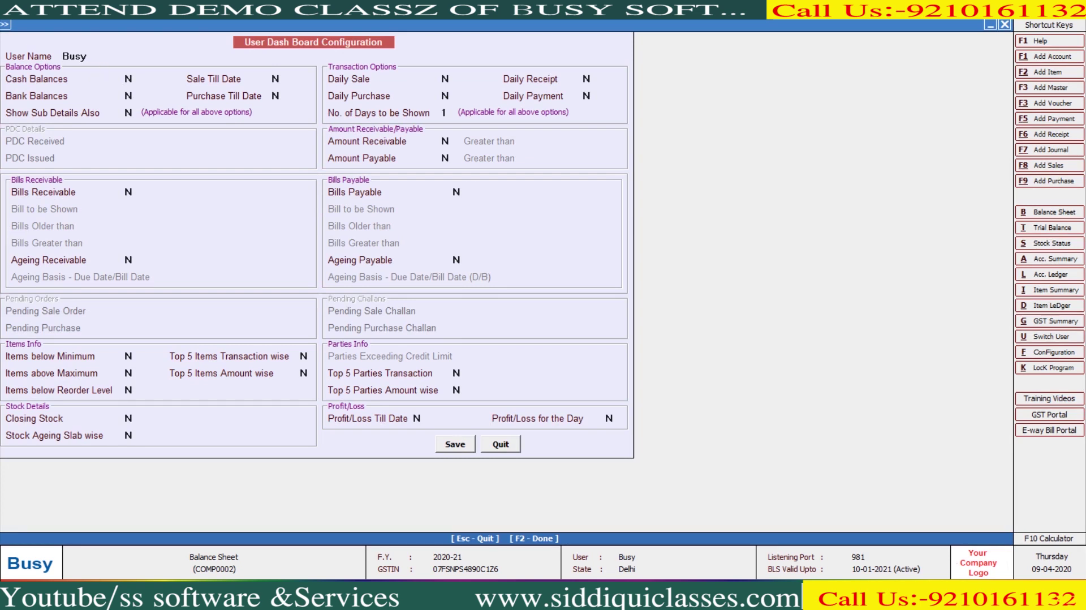
Set all balance options, including sub details, to Y, along with Daily Sale, Purchase, Receipt and Payment
key("Return")
type("Y")
key("Return")
type("Y")
key("Return")
type("Y")
key("Return")
type("Y")
key("Return")
type("Y")
key("Return")
type("Y")
key("Return")
type("Y")
key("Return")
type("Y")
key("Return")
type("Y")
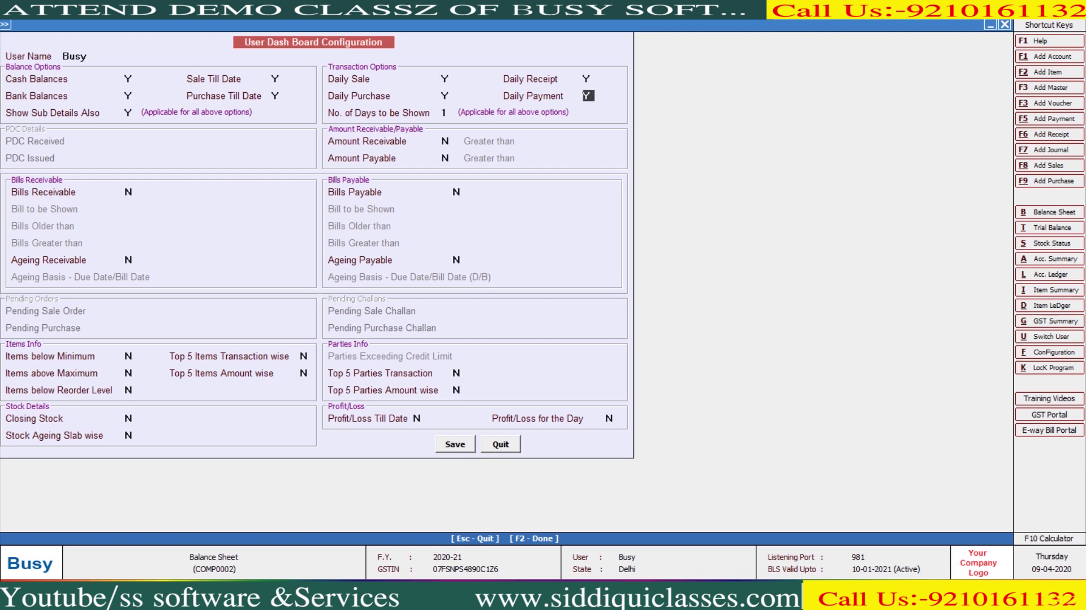
Set Bills Receivable, Amount Receivable and Amount Payable to Y, keeping both amount thresholds at 0.00
key("Return")
type("Y")
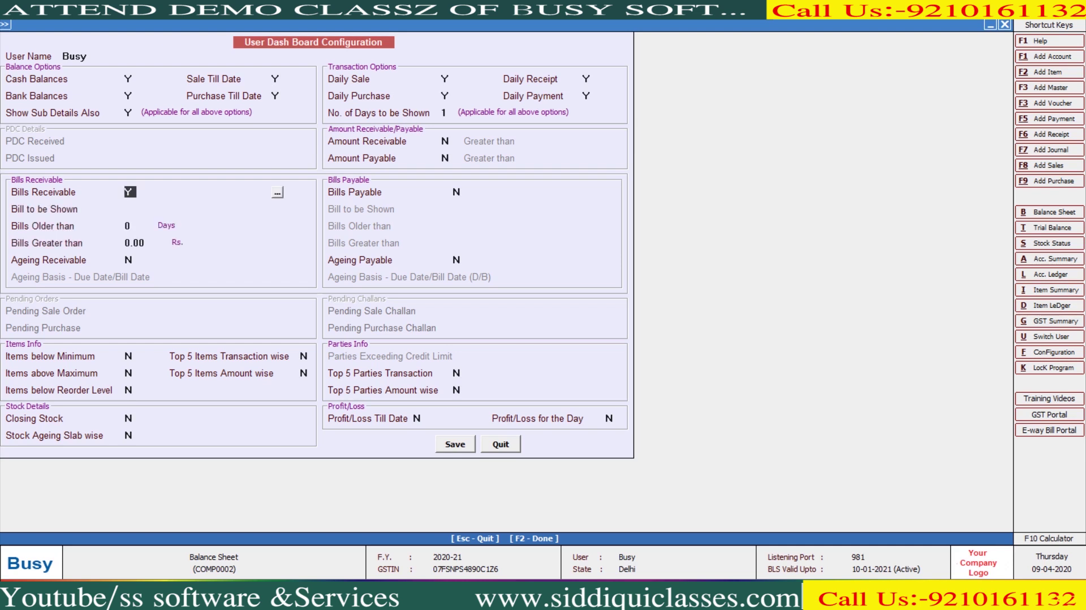
key("Return")
type("Y")
key("Return")
key("Return")
type("Y")
key("Return")
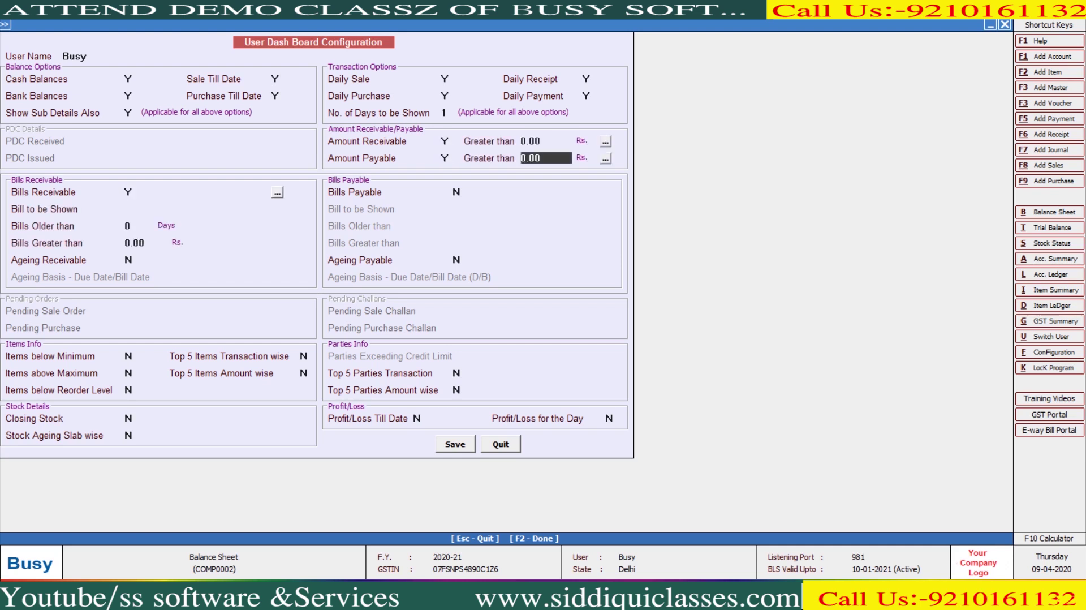
key("Return")
Set the receivable bills to be shown to All(Including Cleared), keeping the age, amount and ageing defaults
key("Return")
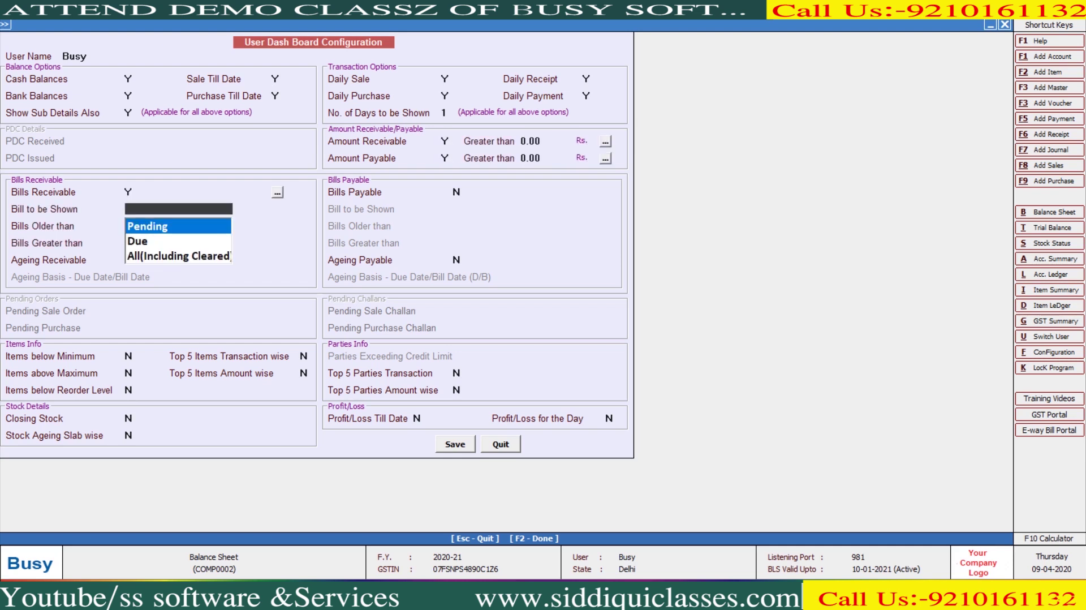
key("Down")
key("Down")
key("Return")
key("Return")
key("Return")
key("Return")
key("Return")
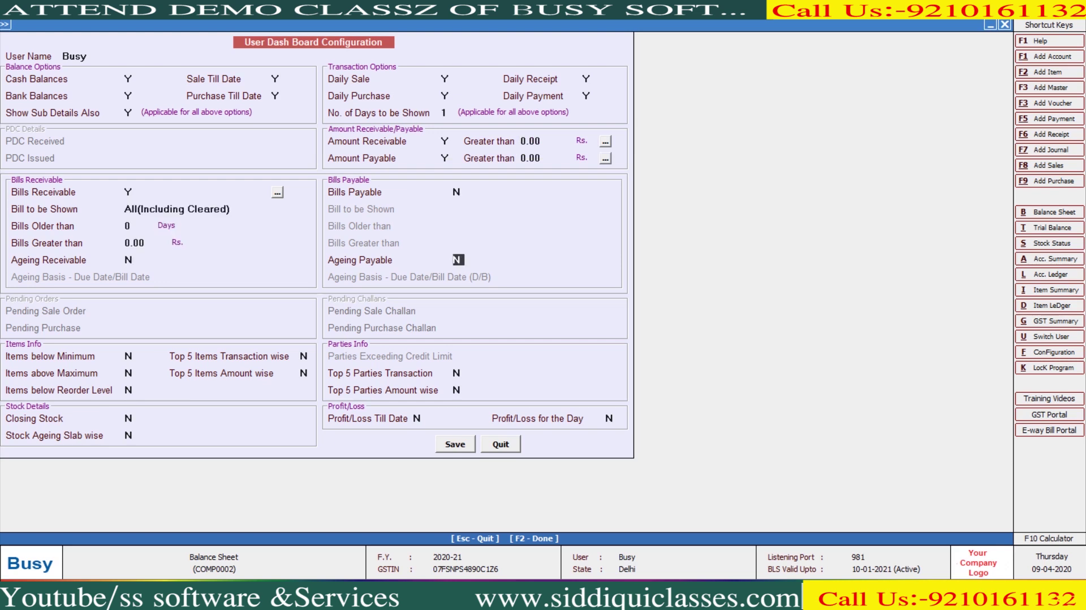
Set Bills Payable to Y and its bills to be shown to All(Including Cleared)
key("Up")
key("y")
key("Return")
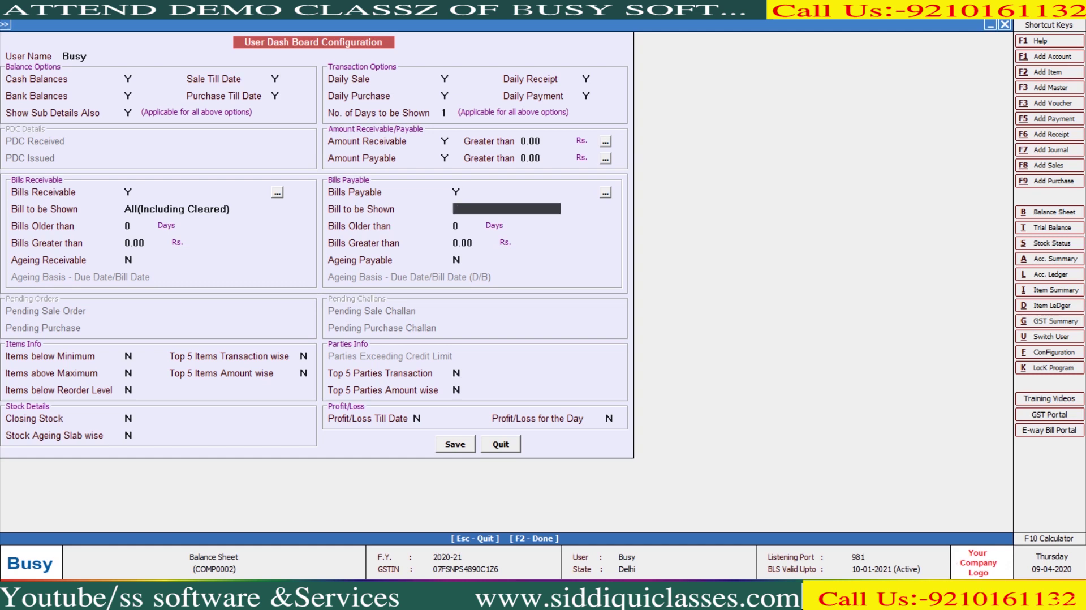
key("Down")
key("Down")
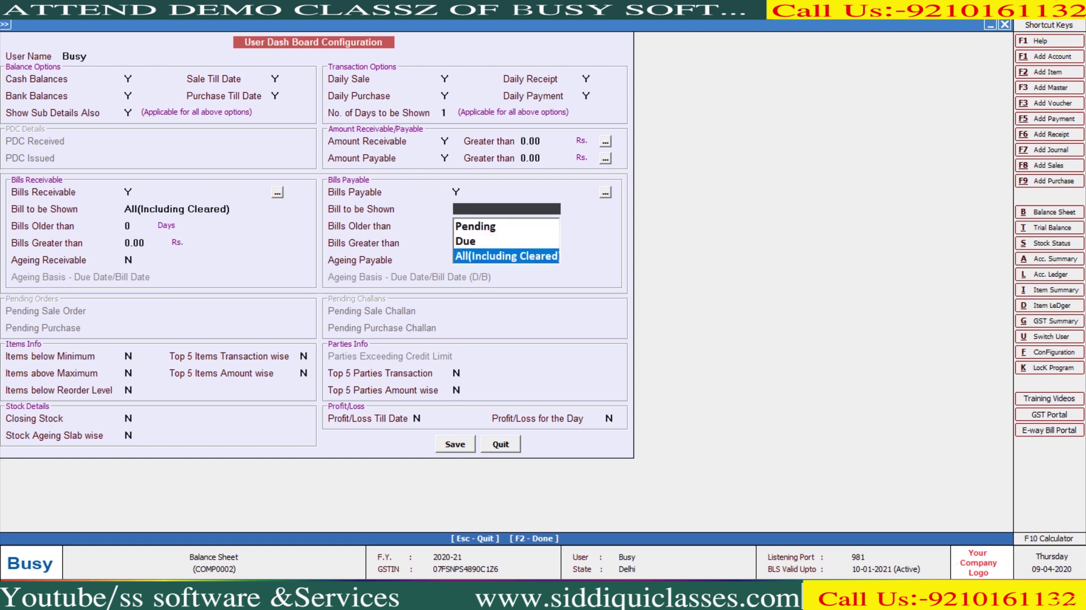
key("Return")
key("Return")
Set Ageing Payable to Y with ageing basis D, and set Bills Payable to N
key("Return")
key("y")
key("Return")
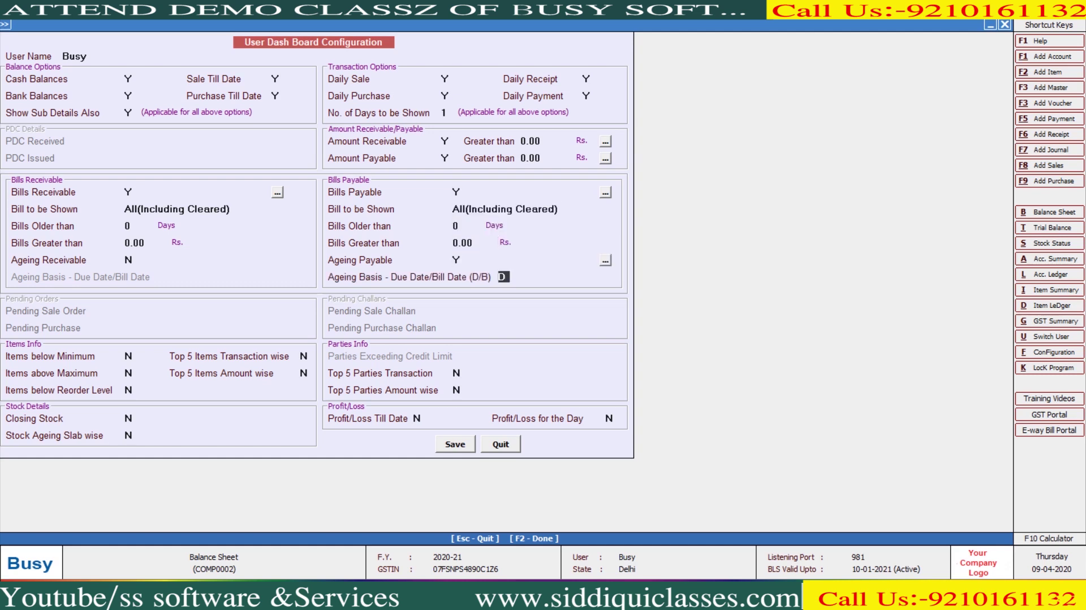
left_click(456, 192)
key("n")
key("Return")
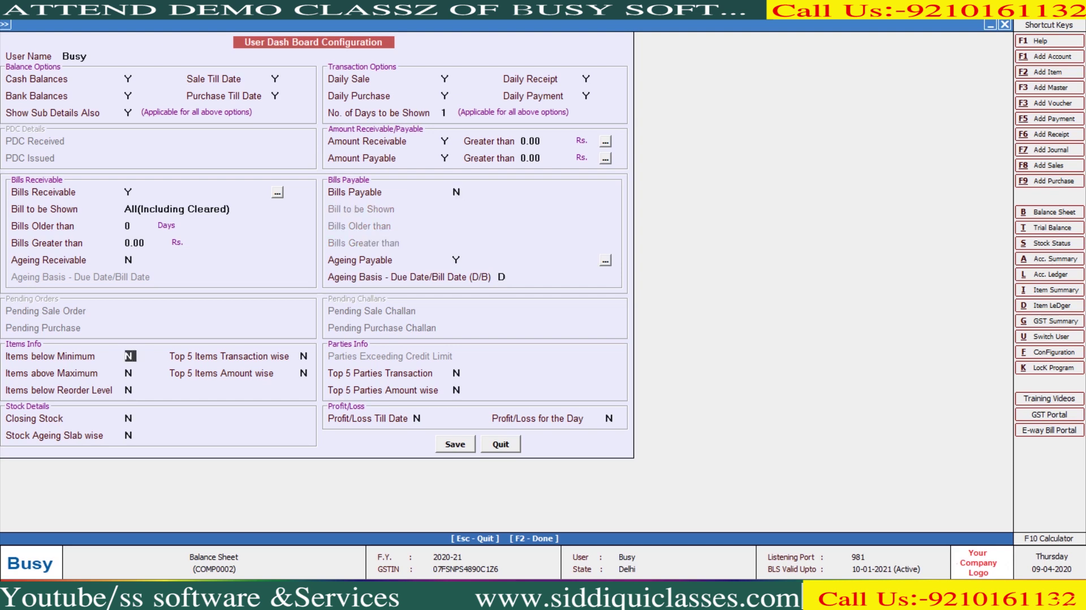
Set Closing Stock and Stock Ageing Slab wise to Y in the stock details
left_click(129, 418)
key("y")
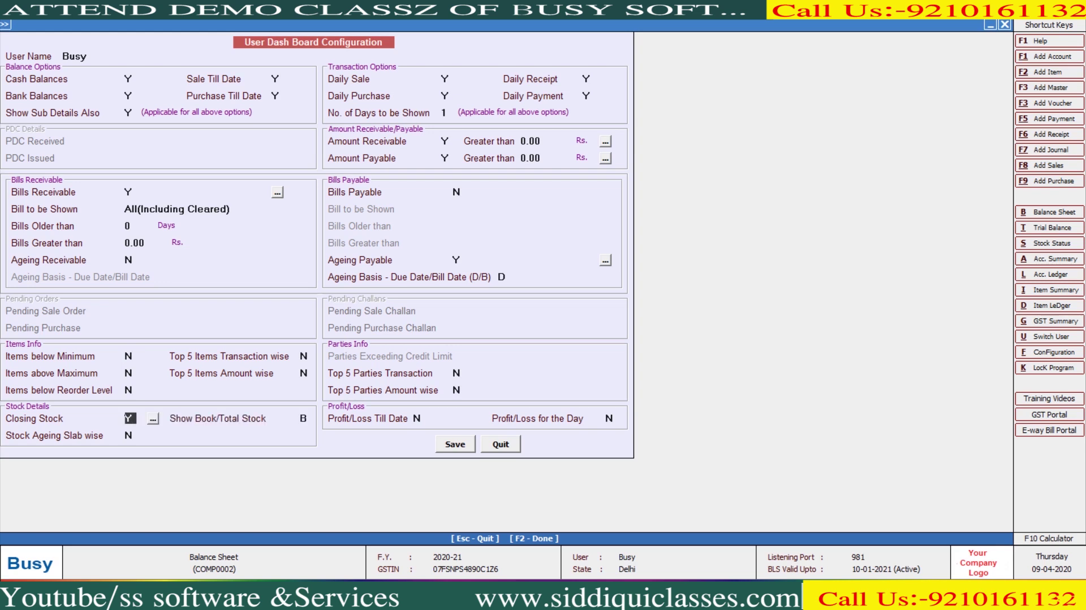
left_click(130, 435)
key("y")
Set Profit/Loss Till Date and Profit/Loss for the Day to Y, and save the user dashboard configuration
left_click(418, 418)
key("y")
key("Return")
key("y")
key("Return")
key("Return")
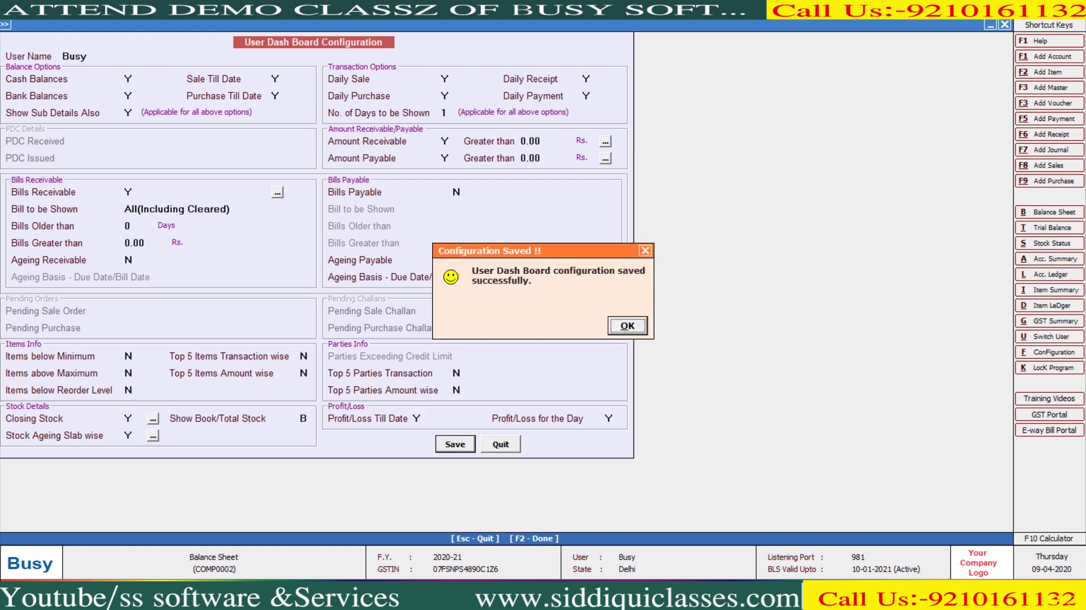
Acknowledge the saved dashboard configuration and display My Dash Board for report date 31-03-2021
key("Return")
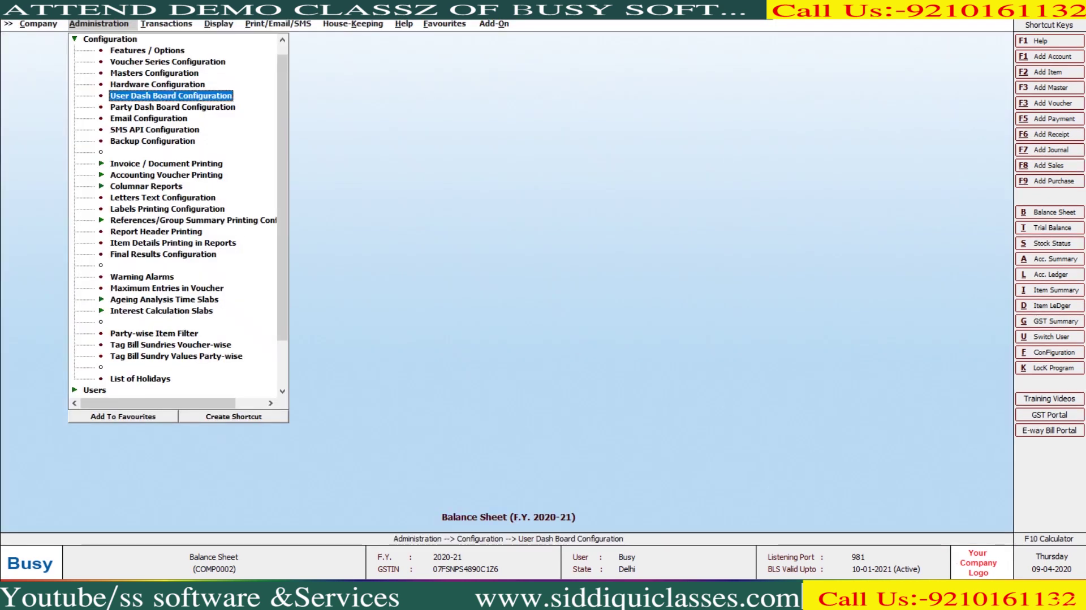
key("Right")
key("Right")
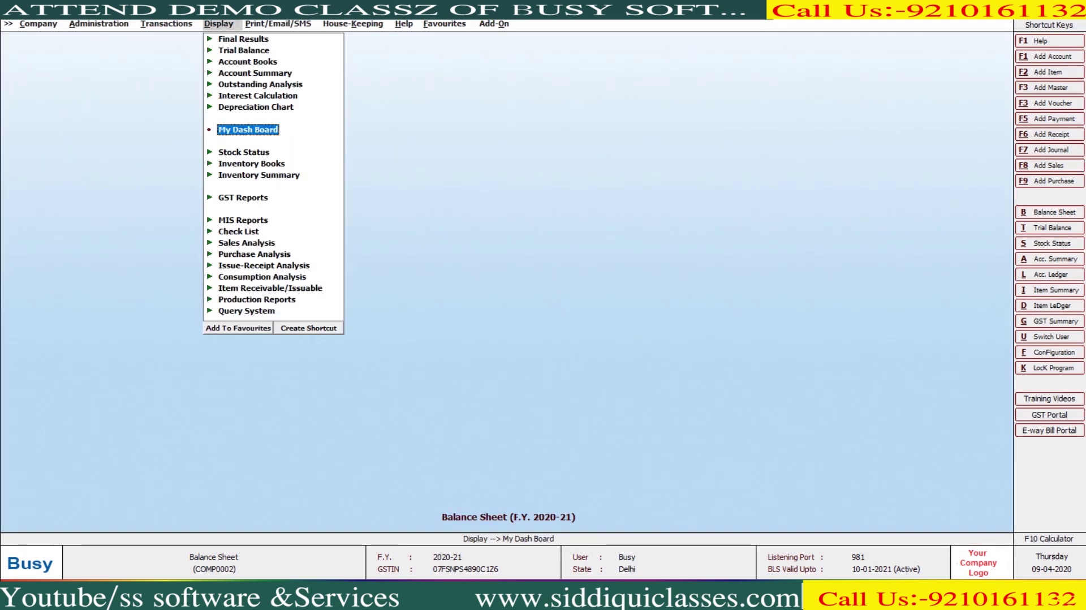
key("Return")
key("Return")
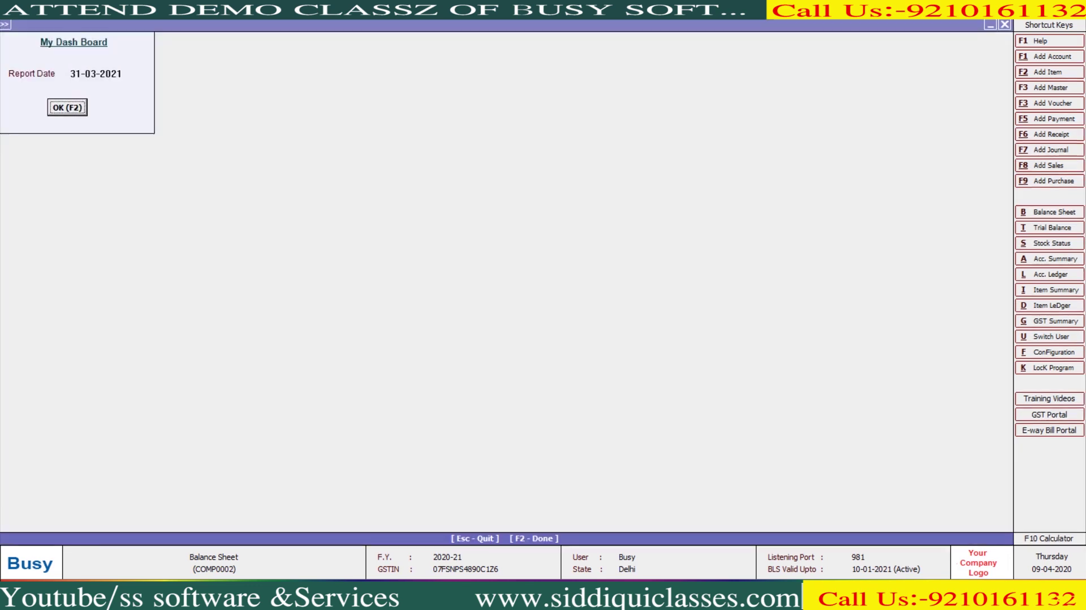
key("Return")
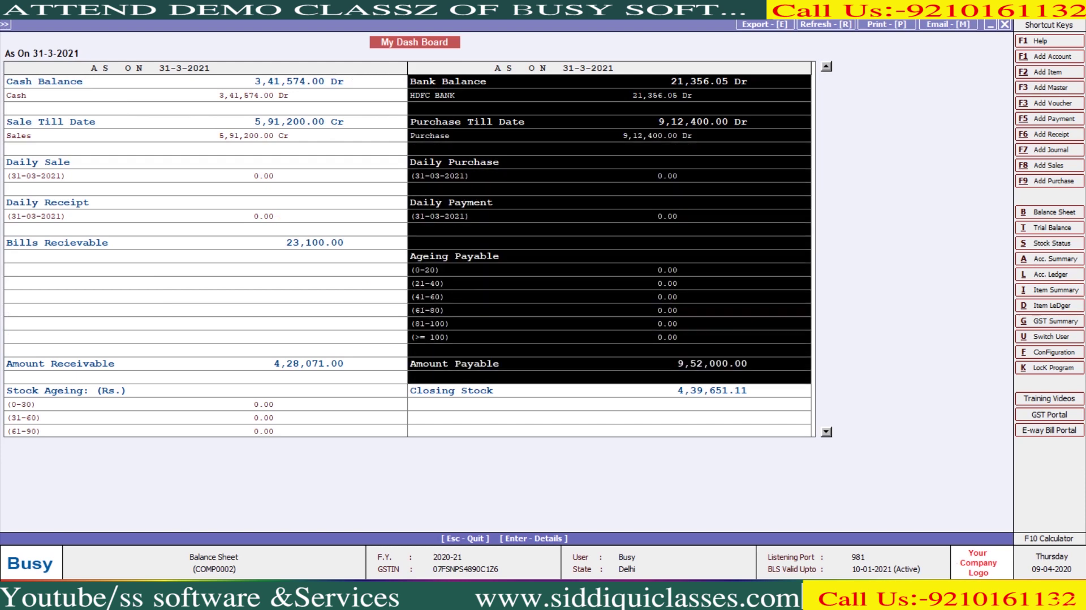
Regenerate My Dash Board with the report date set to 1-5-2020
key("Escape")
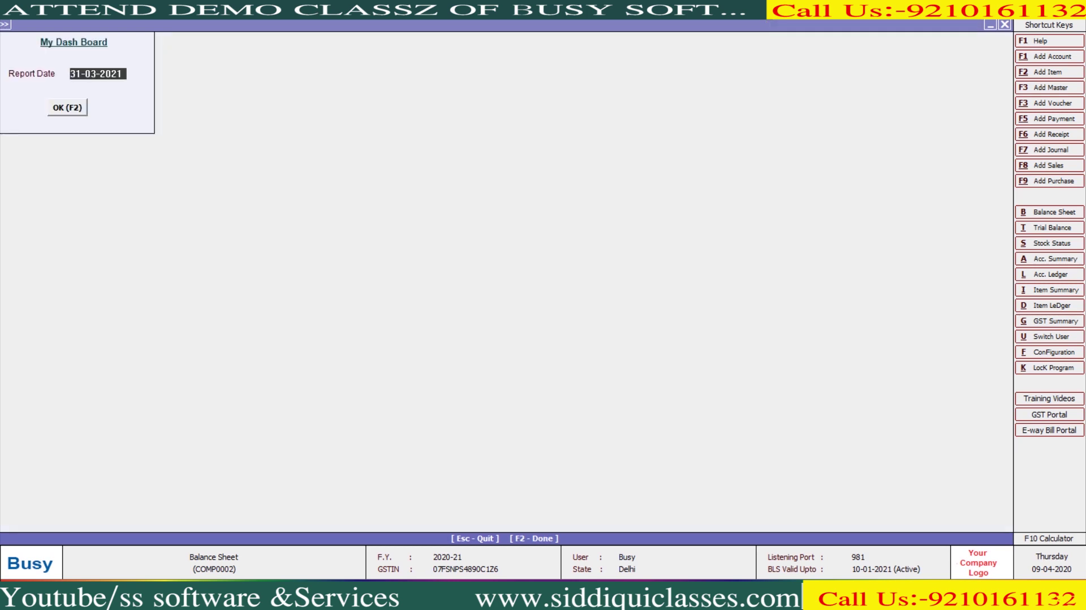
type("1-5")
key("Return")
key("Return")
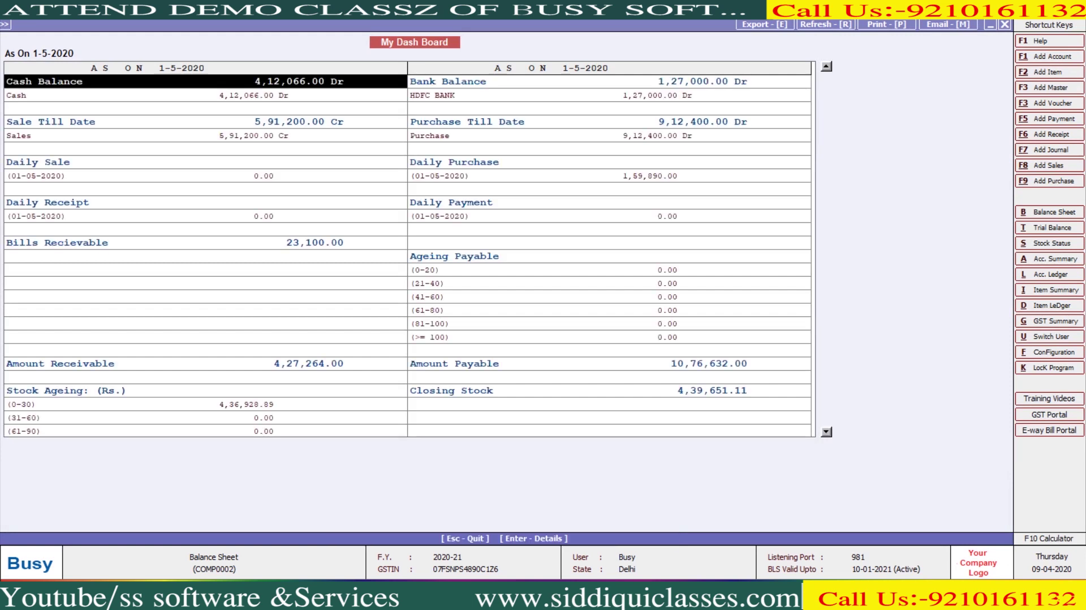
Examine the cash, sales, ageing payable and stock ageing entries in My Dash Board, and close the report
key("Down")
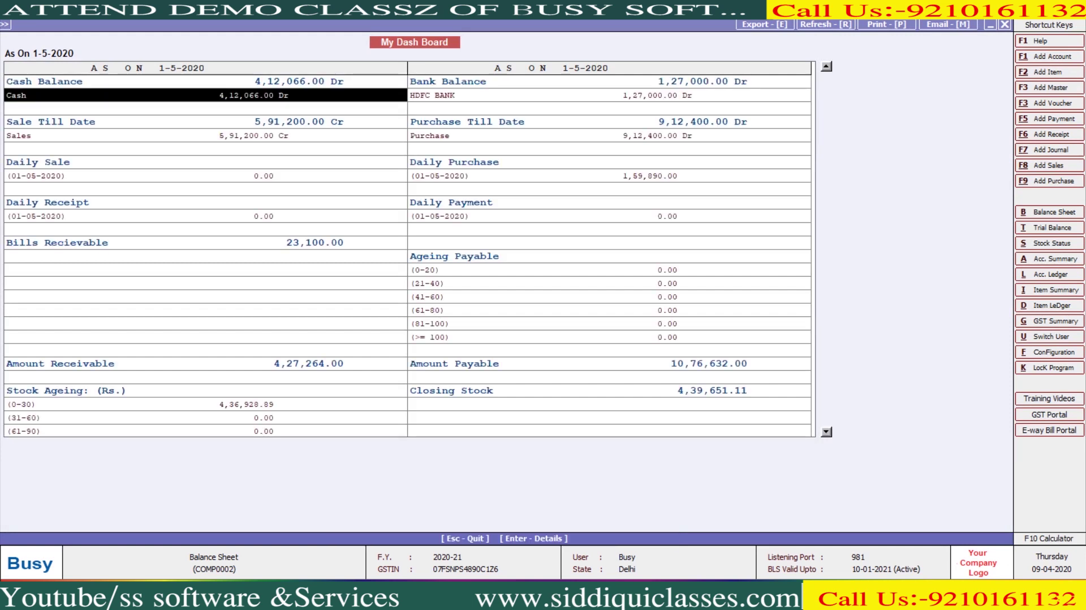
key("Down")
key("Down")
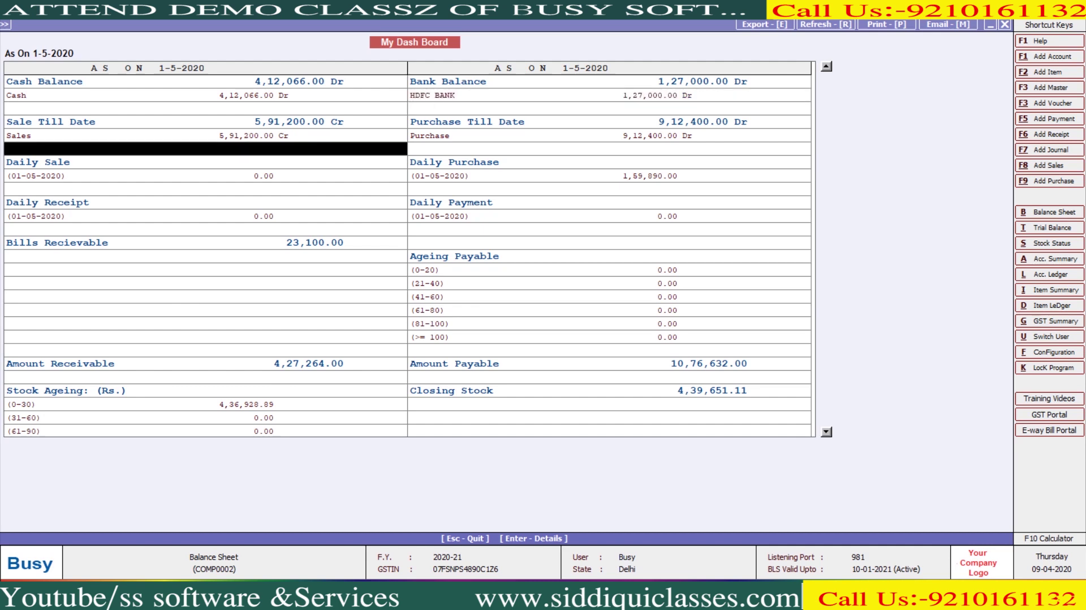
key("Down")
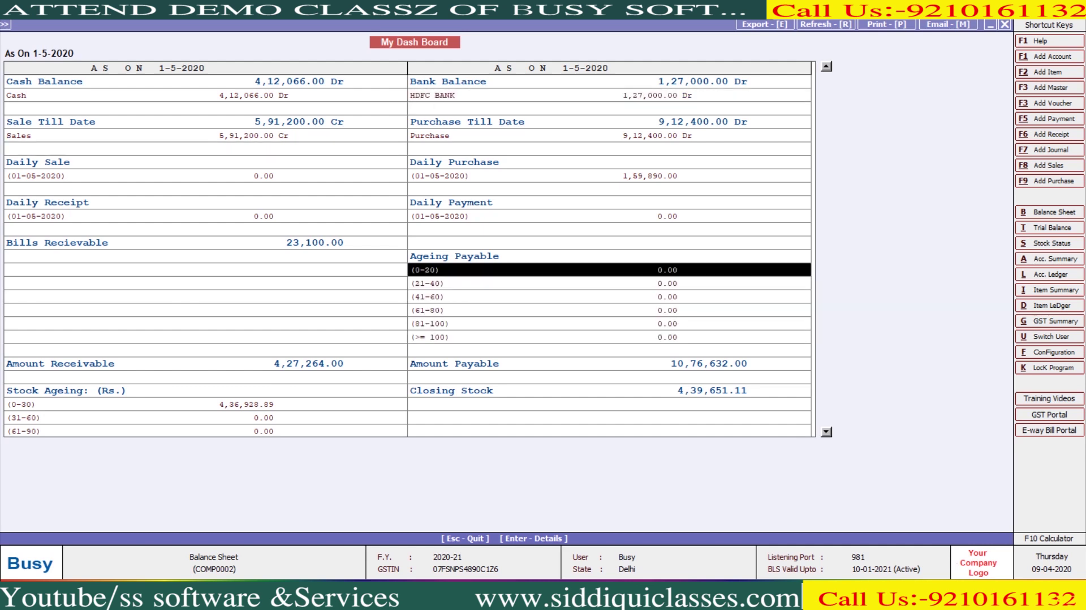
left_click(65, 391)
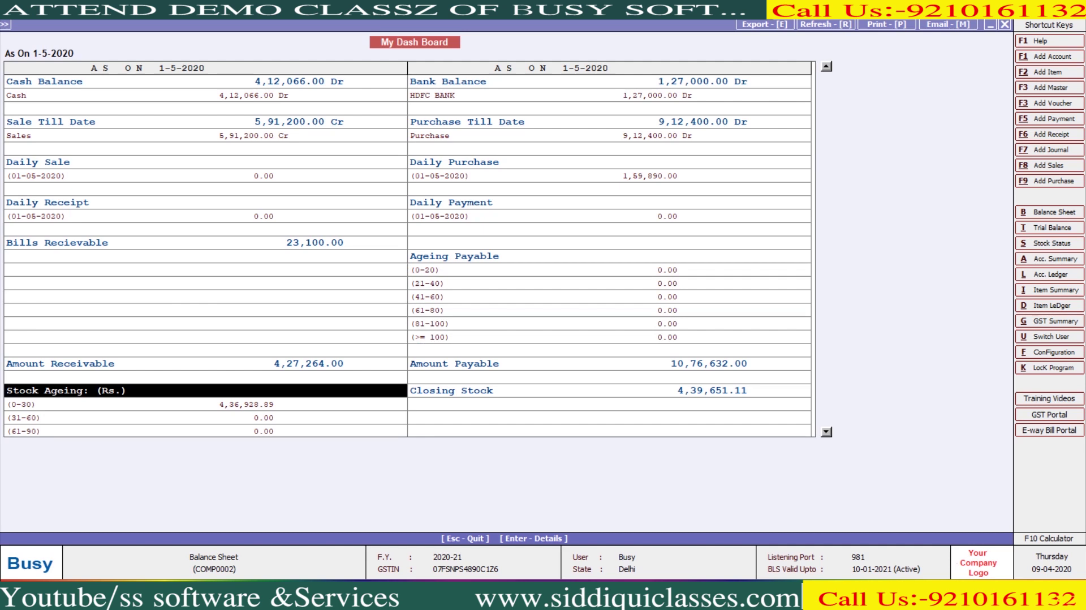
key("Escape")
key("Escape")
key("Escape")
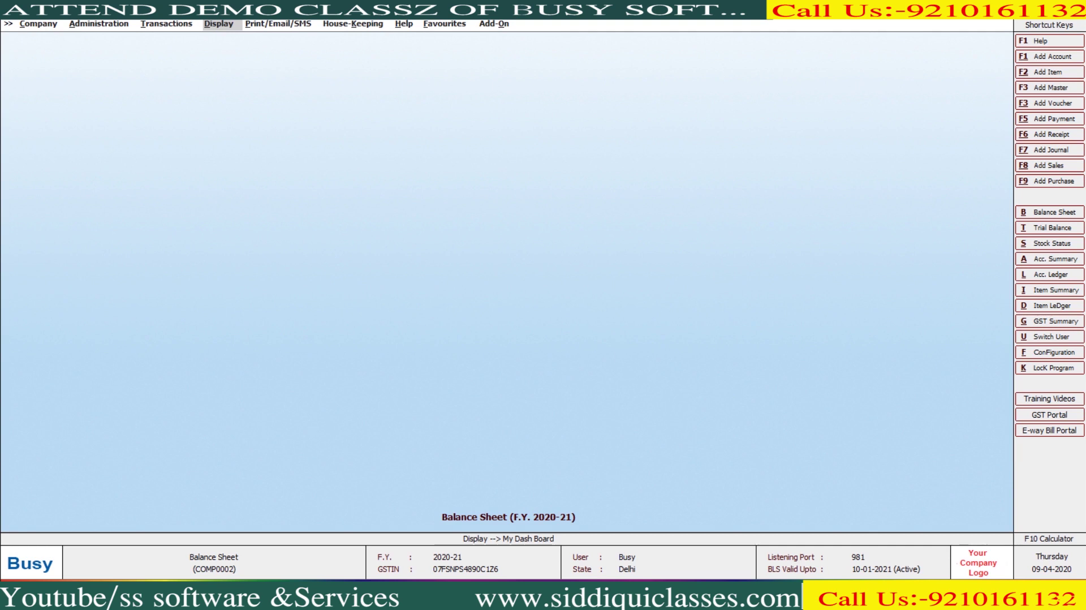
key("Return")
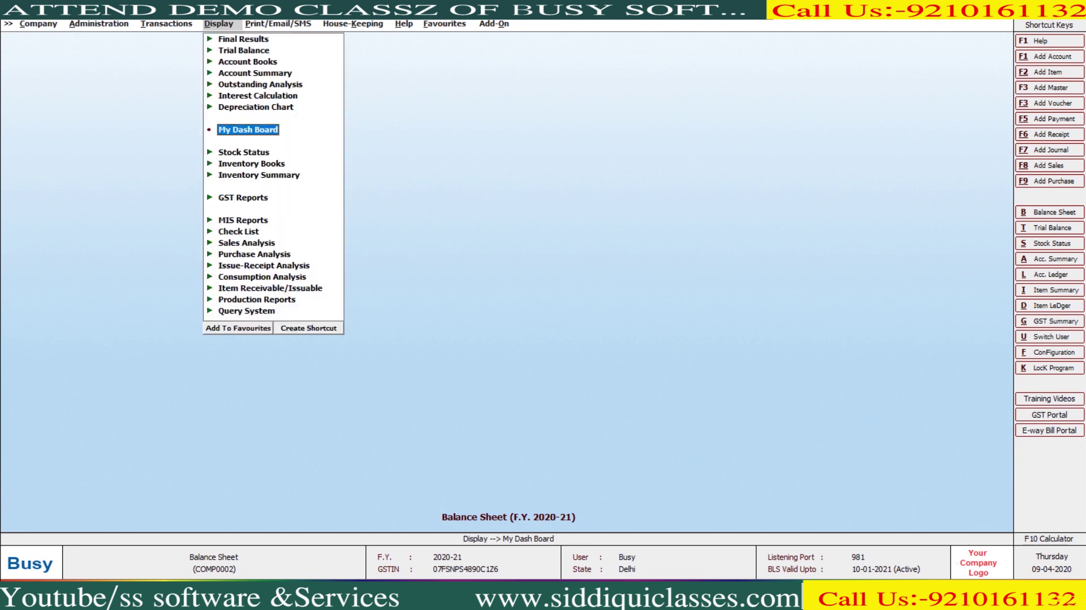